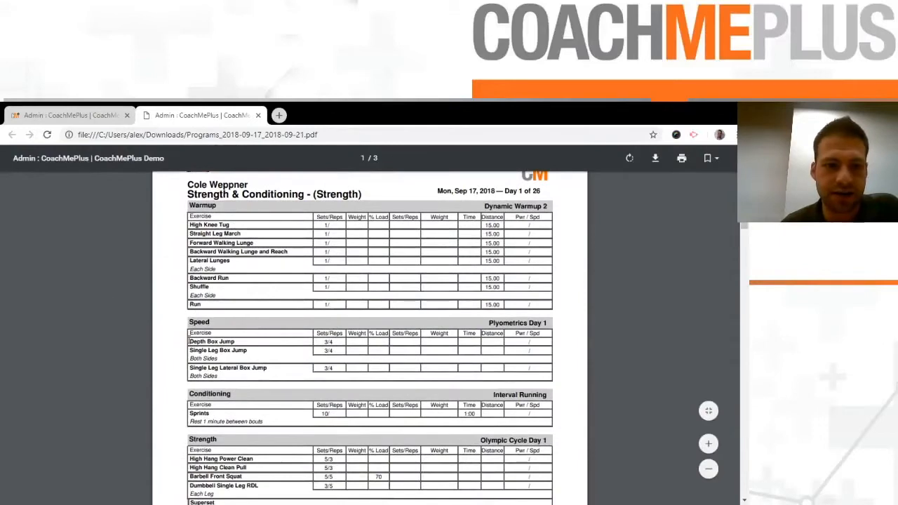
# Review all three pages of the athlete's exported strength and conditioning program PDF and return to its first page.
pyautogui.scroll(-3, 117, 418)
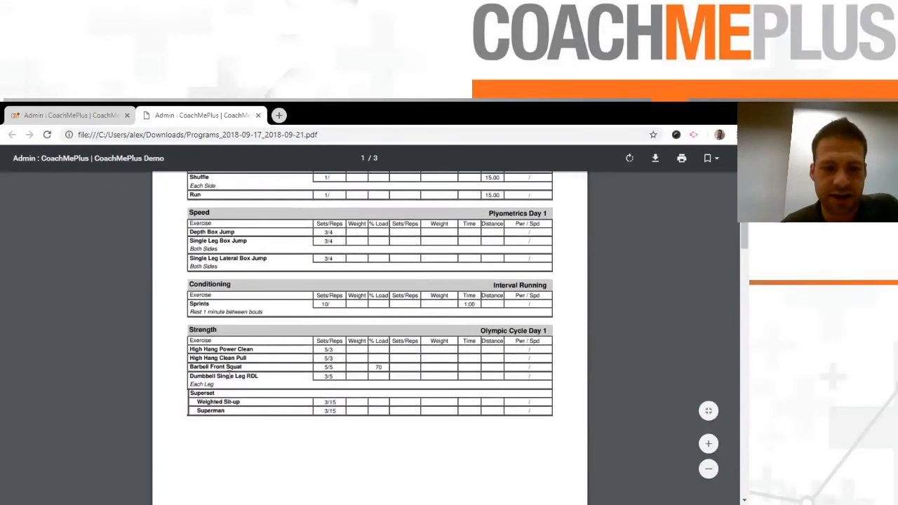
pyautogui.scroll(5, 212, 369)
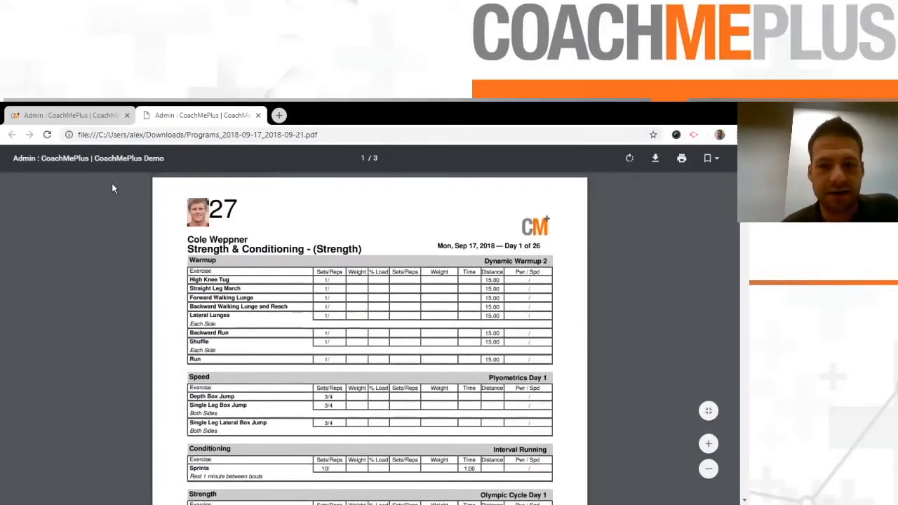
pyautogui.scroll(-6, 249, 255)
pyautogui.scroll(-15, 248, 255)
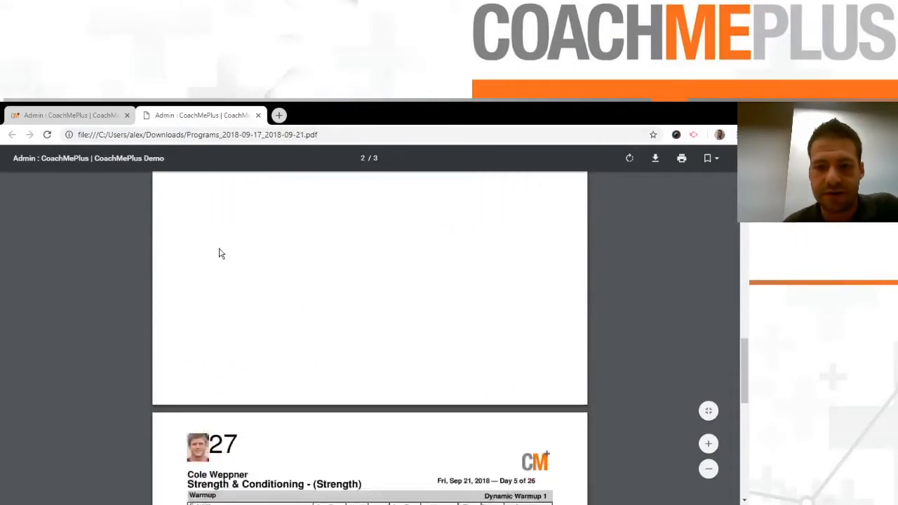
pyautogui.scroll(-12, 220, 254)
pyautogui.scroll(6, 239, 287)
pyautogui.scroll(20, 239, 287)
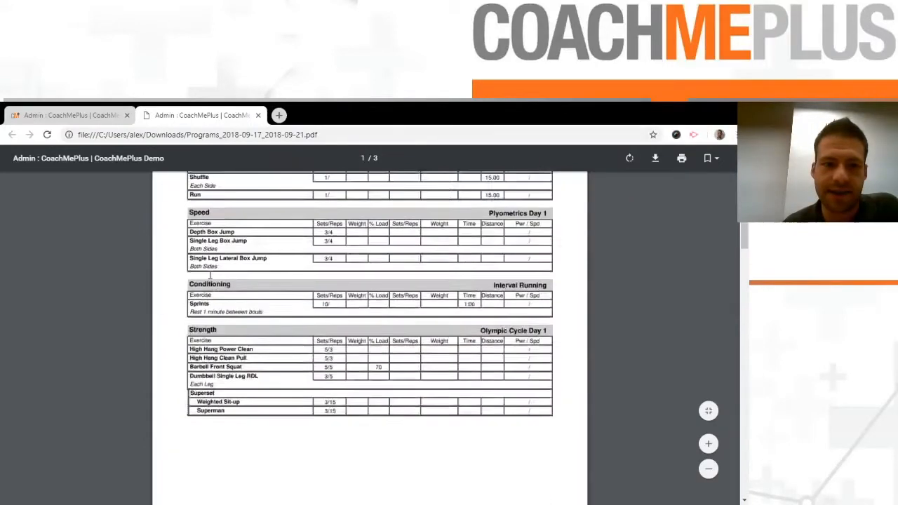
pyautogui.scroll(3, 210, 275)
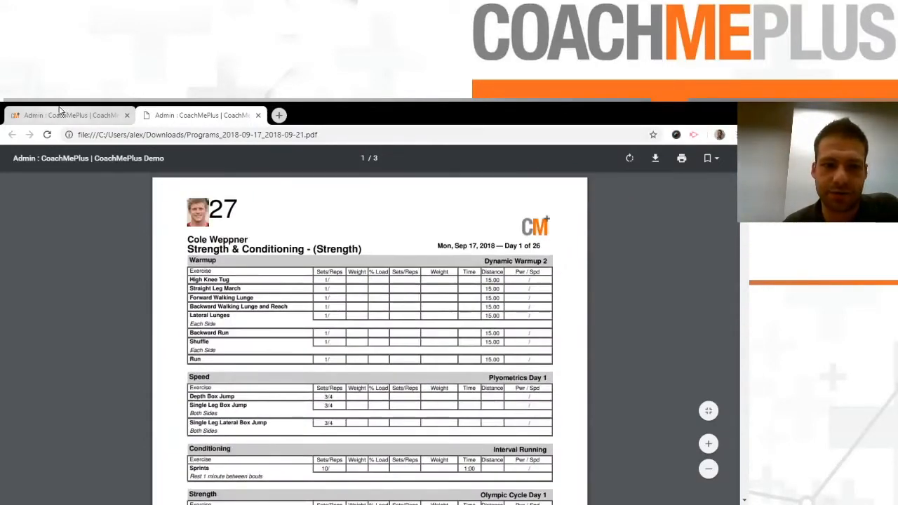
# Switch to the CoachMePlus admin site and open the Exercises library in the Builder.
pyautogui.click(61, 113)
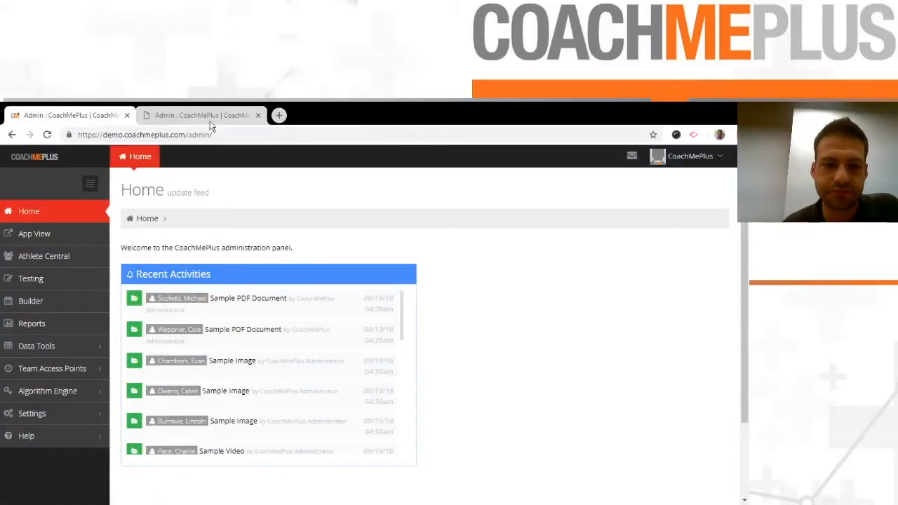
pyautogui.click(90, 298)
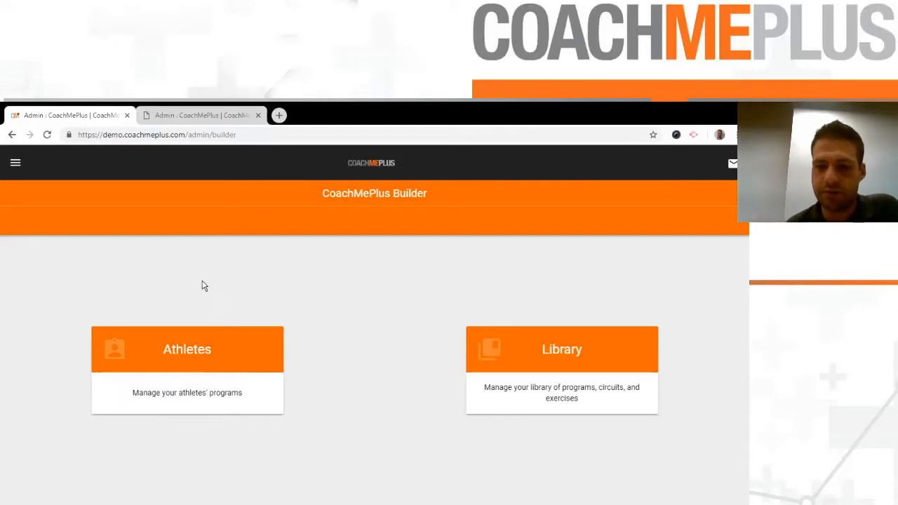
pyautogui.click(530, 357)
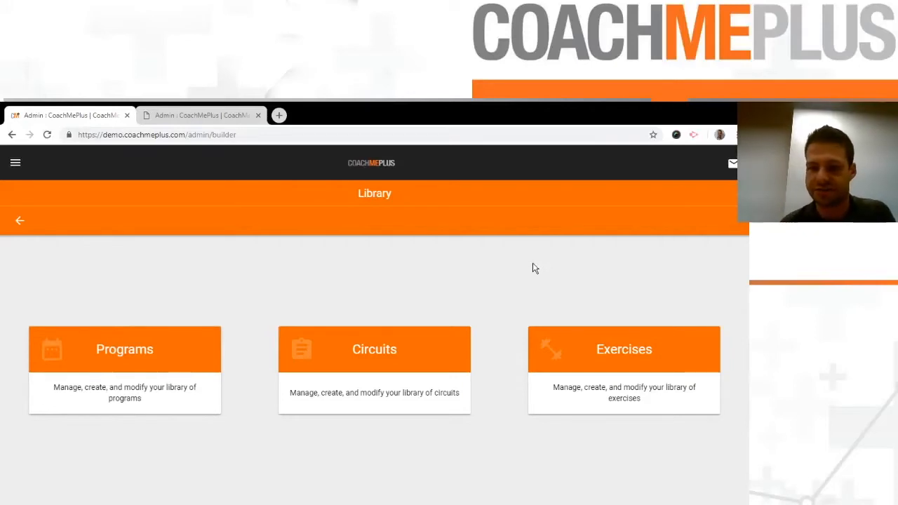
pyautogui.click(594, 351)
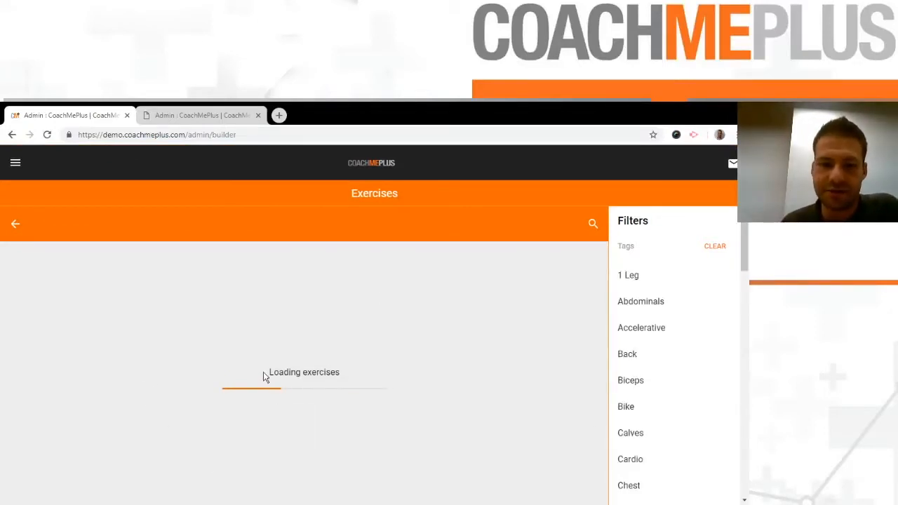
# Browse the exercise list, filter it by the Corrective tag, and remove the filter.
pyautogui.scroll(-4, 383, 329)
pyautogui.scroll(-10, 400, 327)
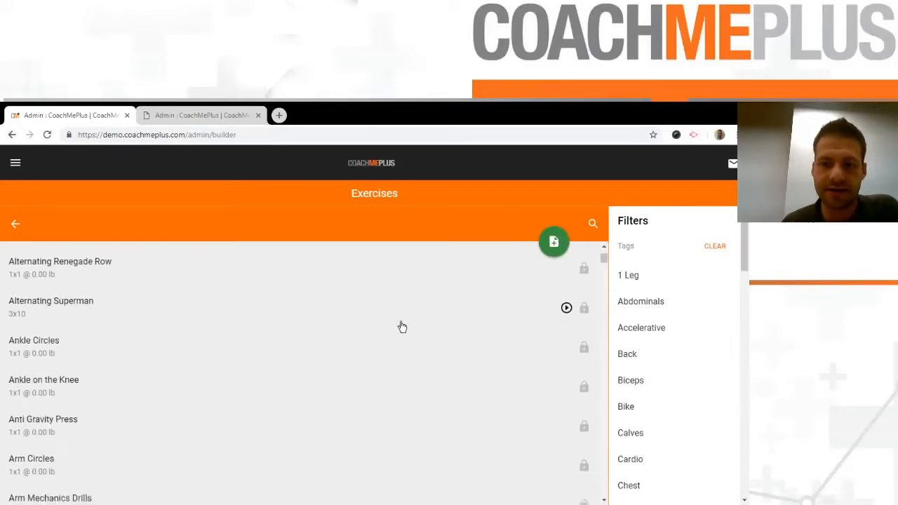
pyautogui.scroll(14, 382, 344)
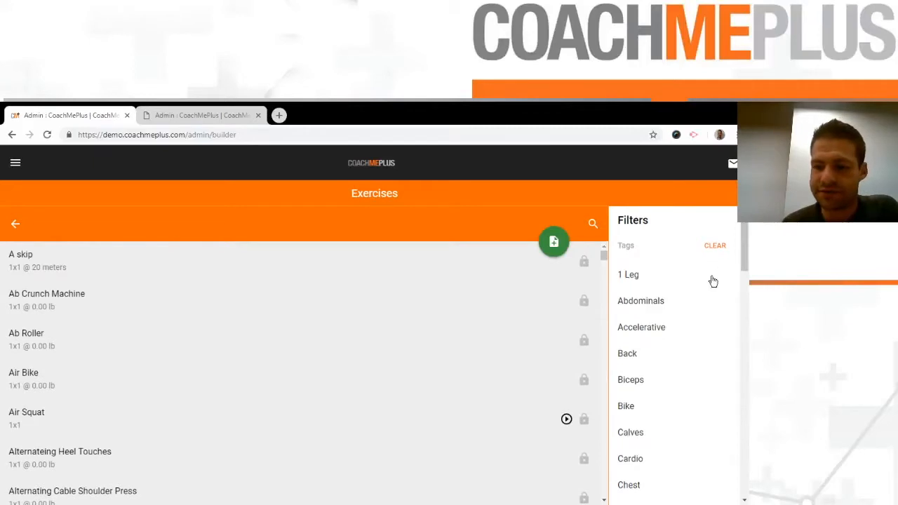
pyautogui.scroll(-4, 700, 299)
pyautogui.scroll(1, 693, 351)
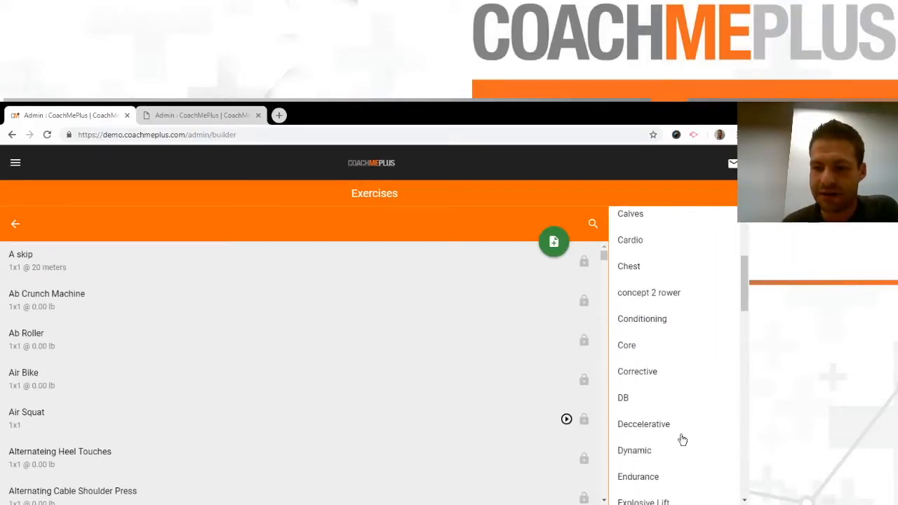
pyautogui.click(659, 372)
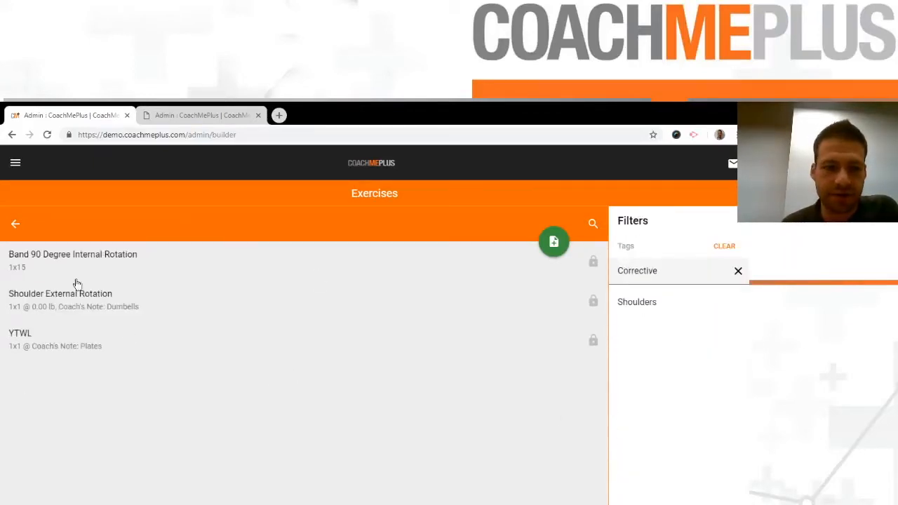
pyautogui.click(738, 272)
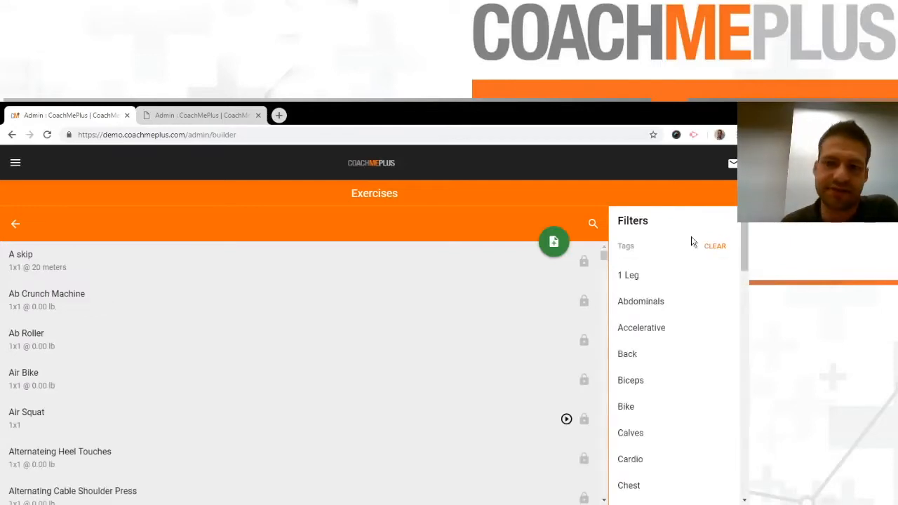
pyautogui.scroll(-3, 667, 346)
pyautogui.scroll(3, 663, 349)
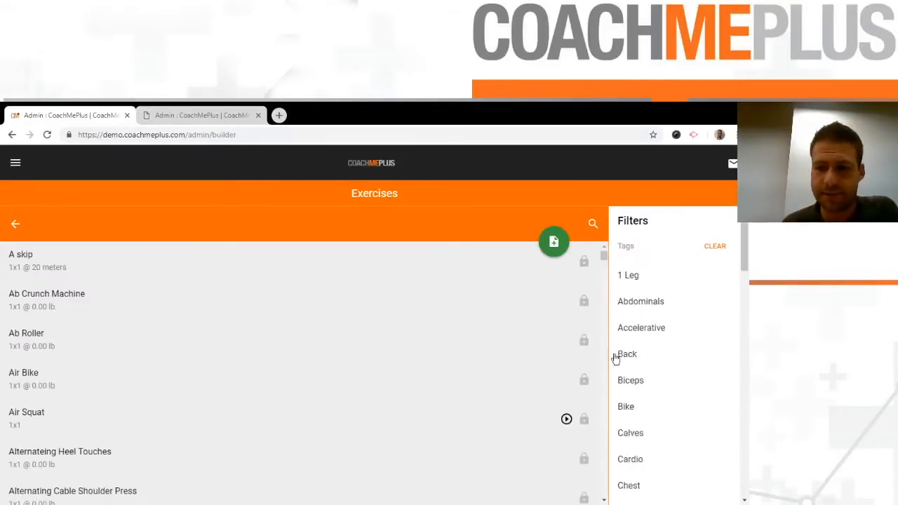
# Search the exercises for "high knee", view the details of High Knee Tug, and return to the full exercise list.
pyautogui.click(592, 225)
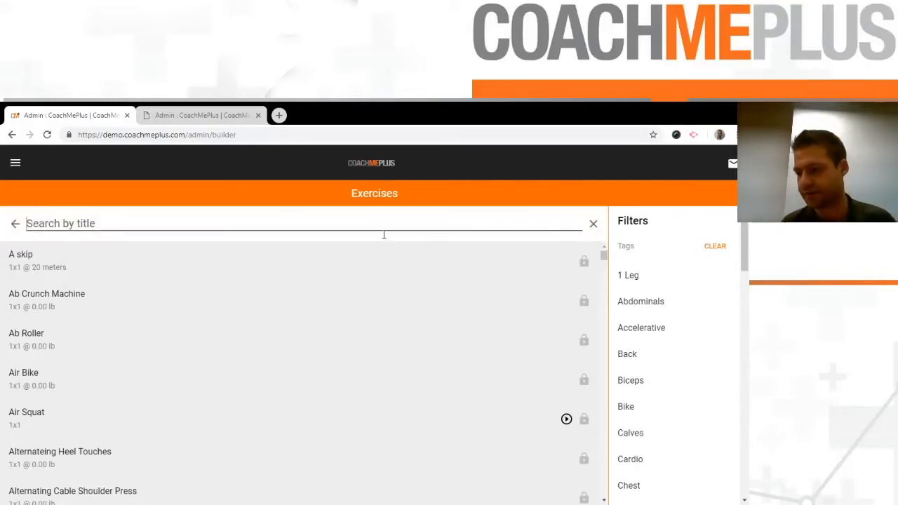
pyautogui.click(180, 119)
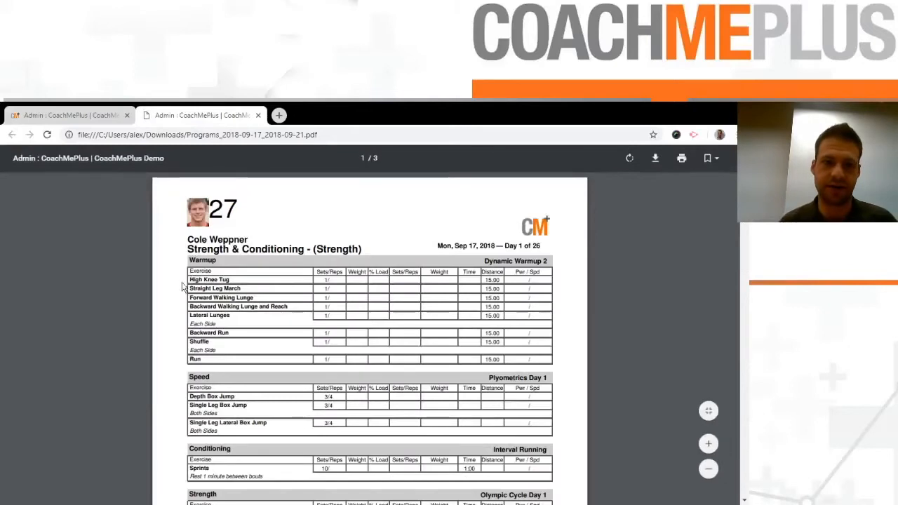
pyautogui.click(101, 116)
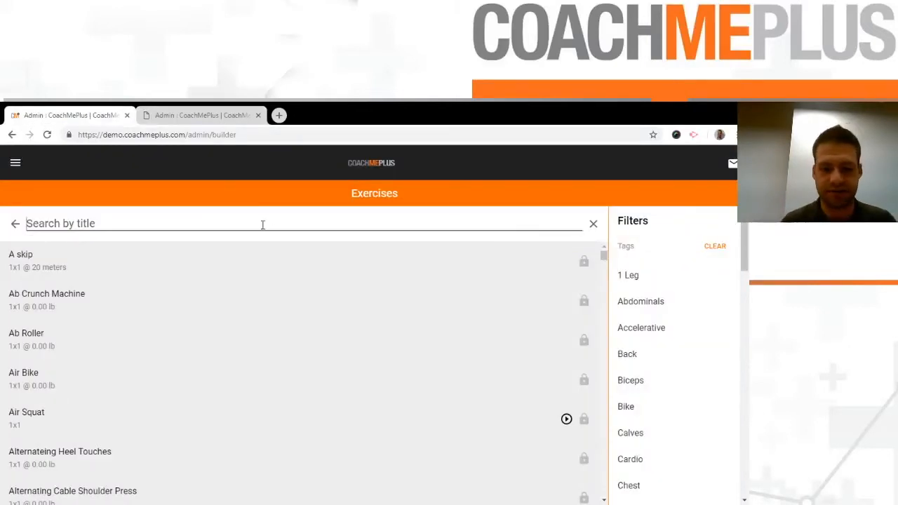
pyautogui.write('high knee')
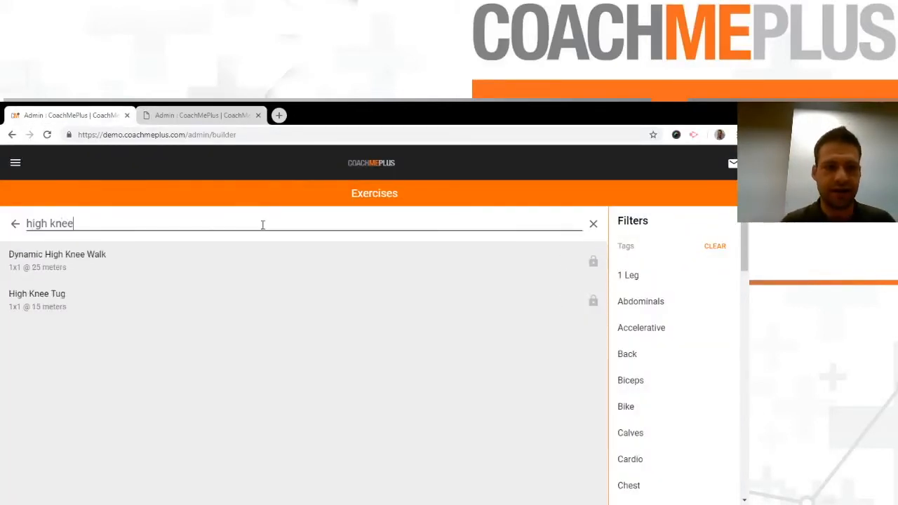
pyautogui.click(188, 318)
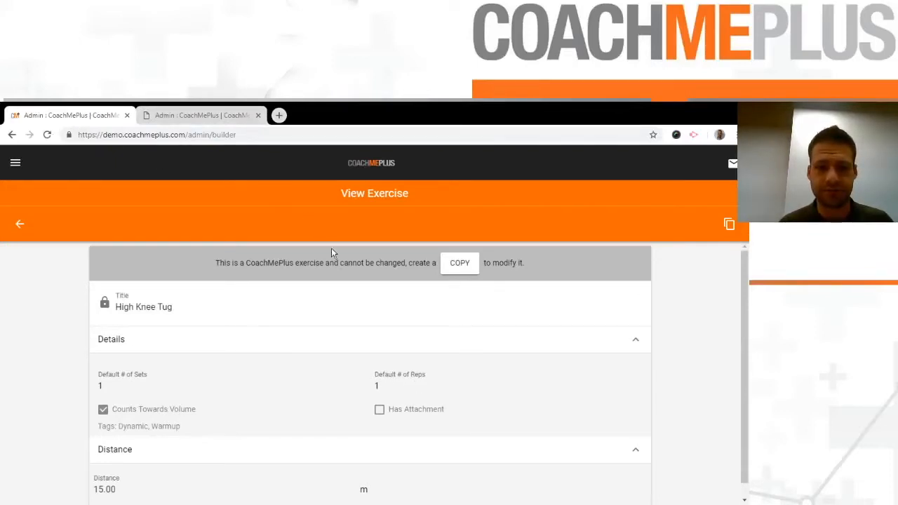
pyautogui.scroll(-1, 180, 291)
pyautogui.click(15, 223)
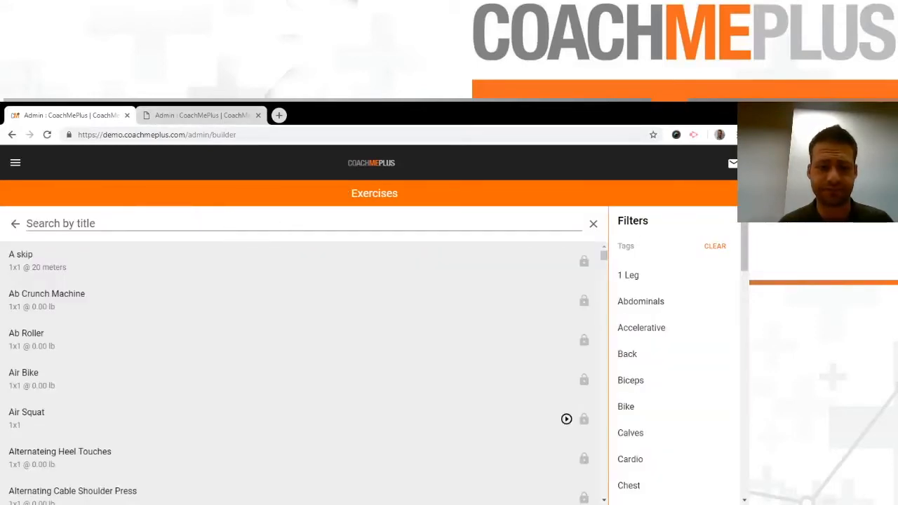
pyautogui.click(15, 225)
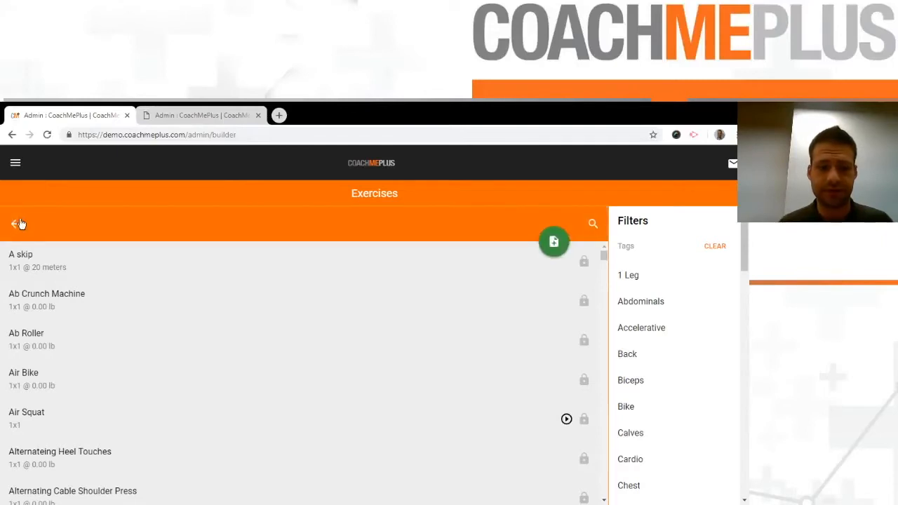
# Create a new exercise titled with the coach's possessive first name plus "High Knee Tug" and set its default reps to 5.
pyautogui.click(551, 242)
pyautogui.click(214, 256)
pyautogui.write("Alex's High Knee Tug")
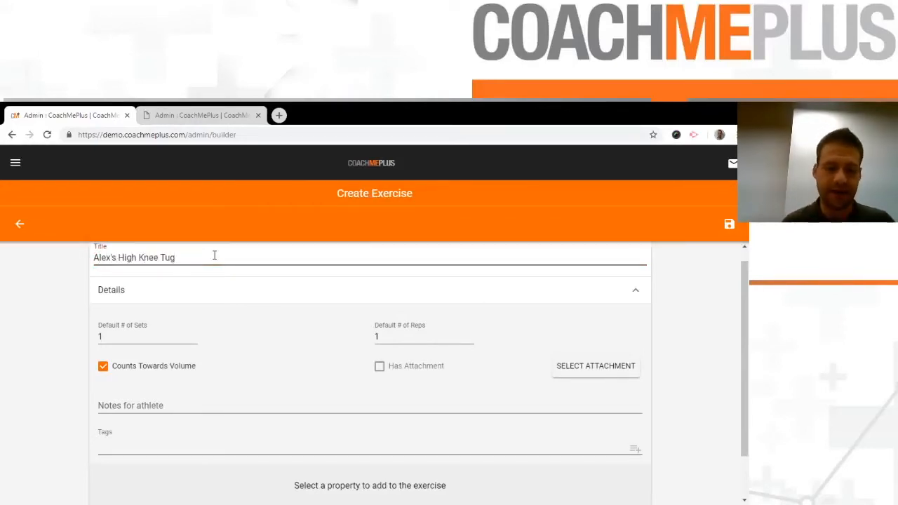
pyautogui.click(157, 337)
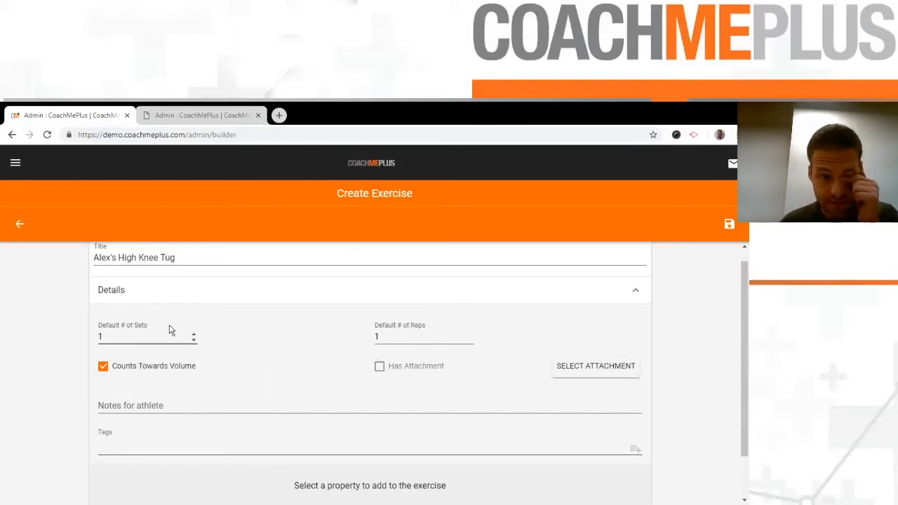
pyautogui.moveTo(397, 337); pyautogui.dragTo(349, 342)
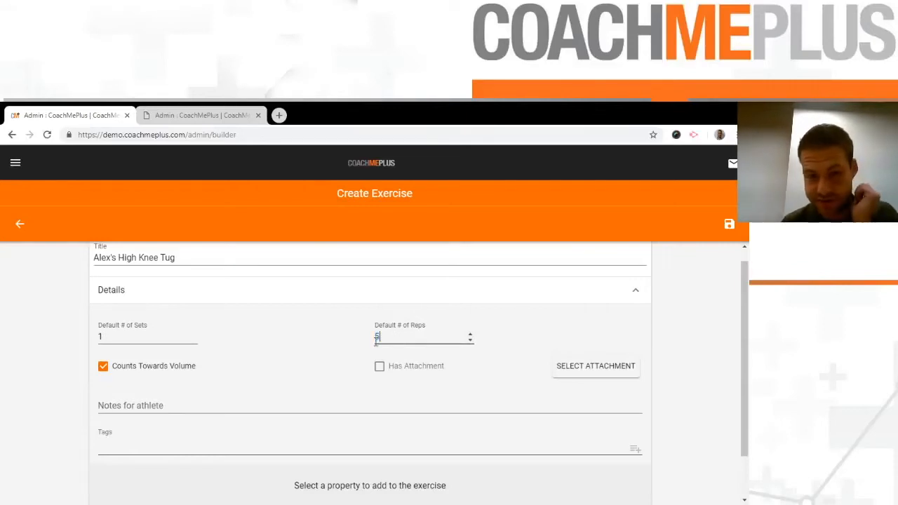
# View the attachment options for the new exercise and leave without adding one.
pyautogui.scroll(-1, 261, 280)
pyautogui.scroll(2, 281, 345)
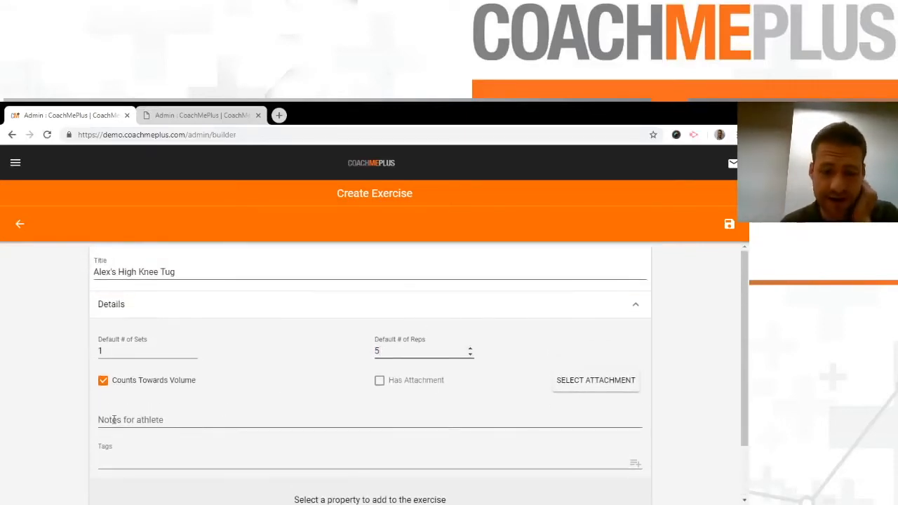
pyautogui.click(596, 383)
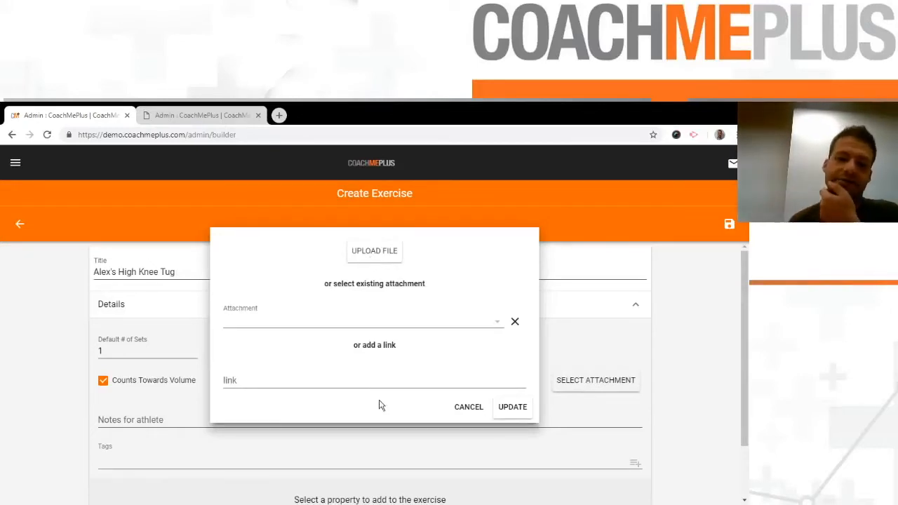
pyautogui.click(475, 411)
# Add the athlete note "30 second rest between reps" to the new exercise.
pyautogui.click(117, 417)
pyautogui.scroll(-1, 206, 342)
pyautogui.scroll(1, 243, 366)
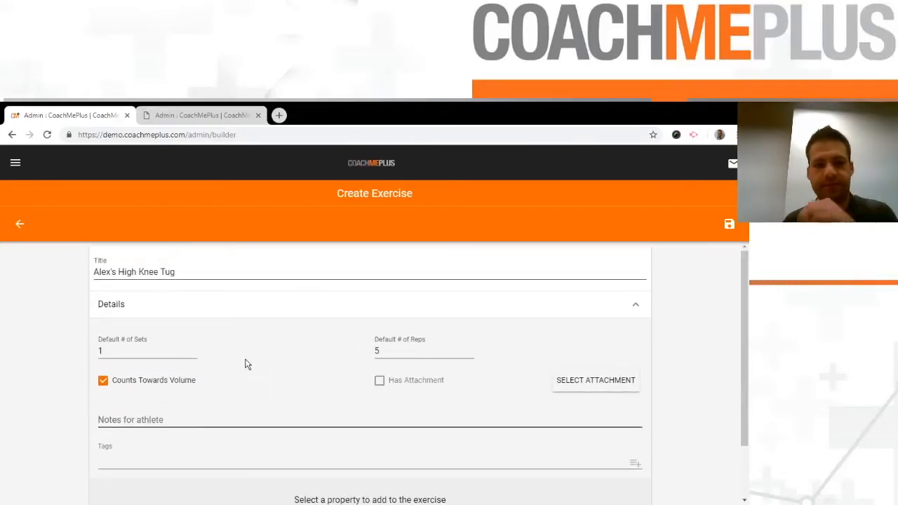
pyautogui.write('30 second')
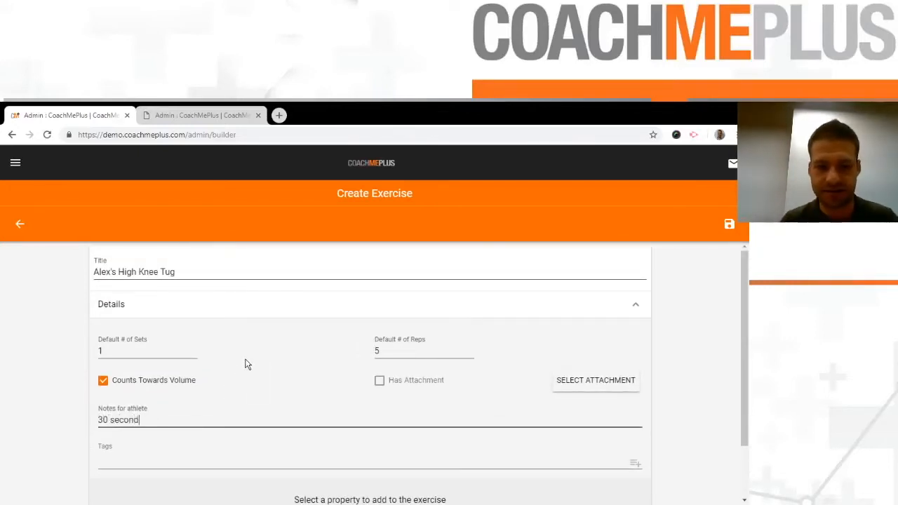
pyautogui.write(' rest between re')
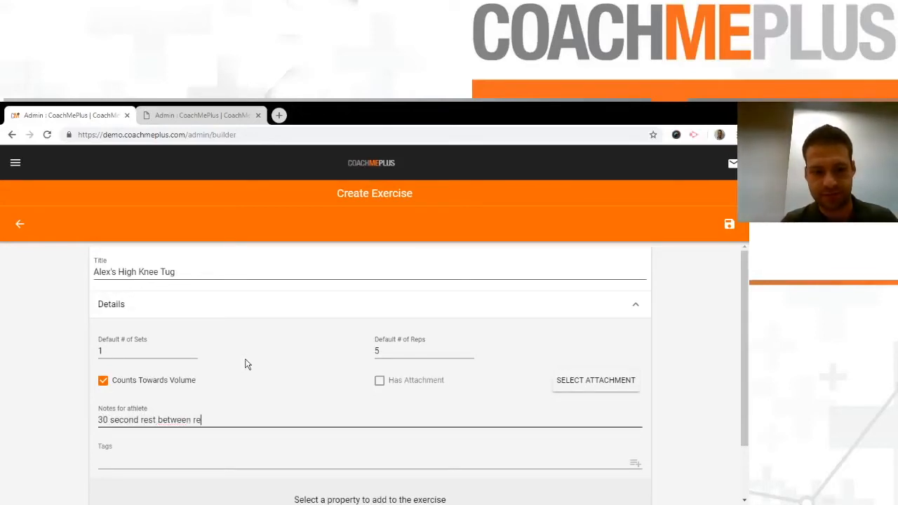
# Look through the tags available for the new exercise and return to its form.
pyautogui.scroll(-2, 180, 389)
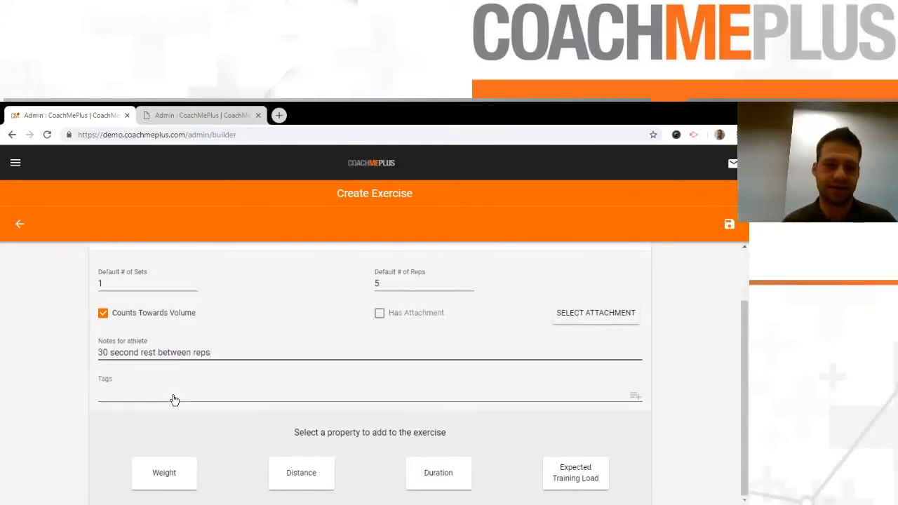
pyautogui.click(175, 397)
pyautogui.scroll(-5, 191, 357)
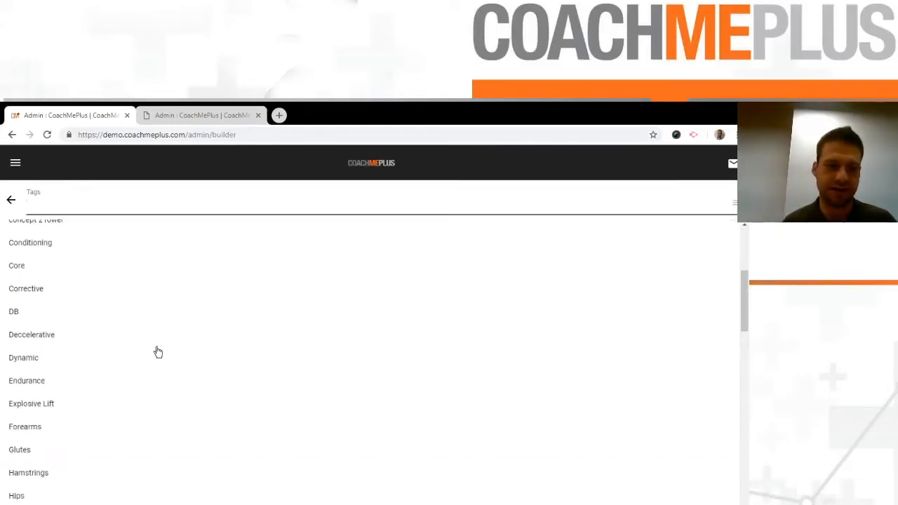
pyautogui.scroll(-5, 165, 357)
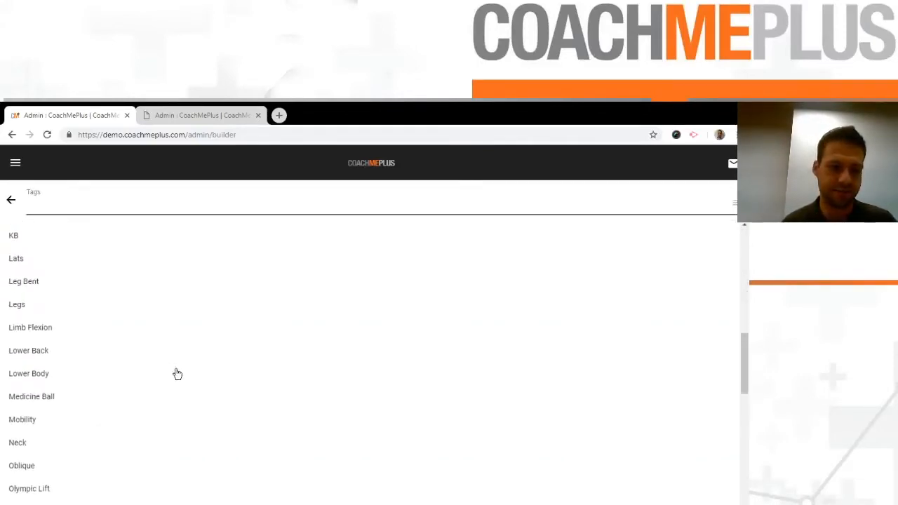
pyautogui.click(14, 201)
pyautogui.scroll(-1, 245, 372)
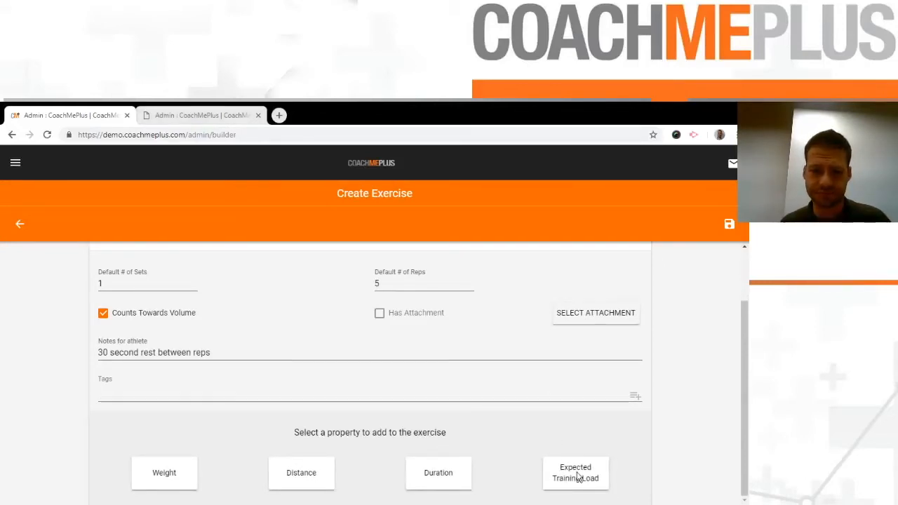
# Browse the exercise tag list once more and go back without choosing a tag.
pyautogui.click(635, 397)
pyautogui.scroll(-8, 383, 456)
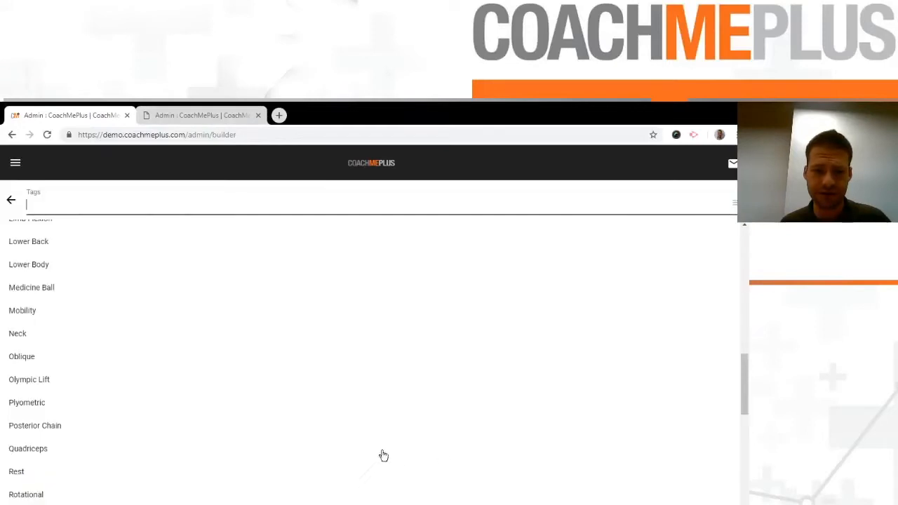
pyautogui.click(11, 200)
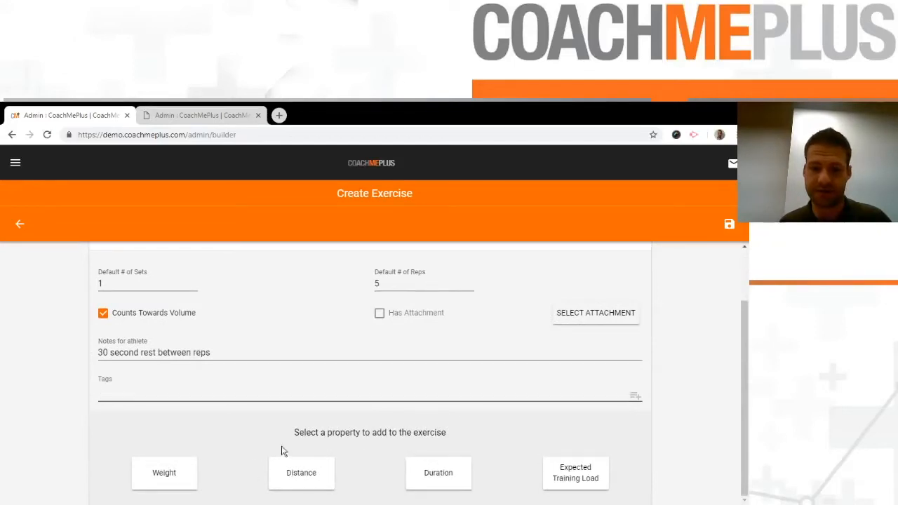
# Add a Distance property of 10 m to the high knee tug exercise, save it and return to the exercise list.
pyautogui.click(301, 473)
pyautogui.scroll(1, 246, 477)
pyautogui.click(203, 476)
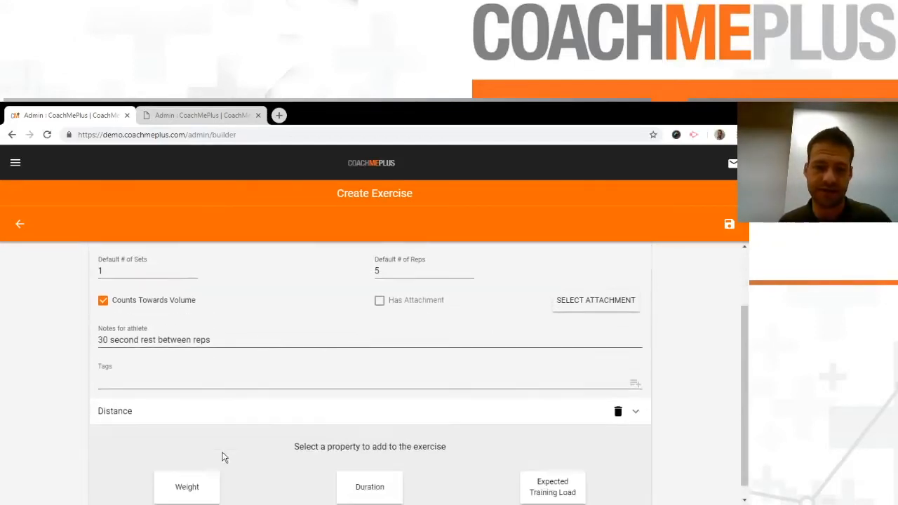
pyautogui.click(216, 407)
pyautogui.scroll(-1, 164, 376)
pyautogui.click(165, 378)
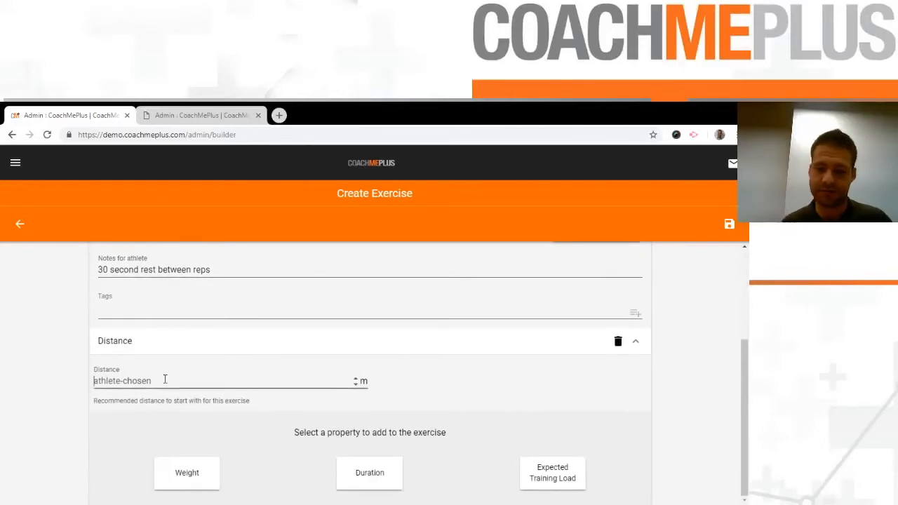
pyautogui.write('10')
pyautogui.click(729, 223)
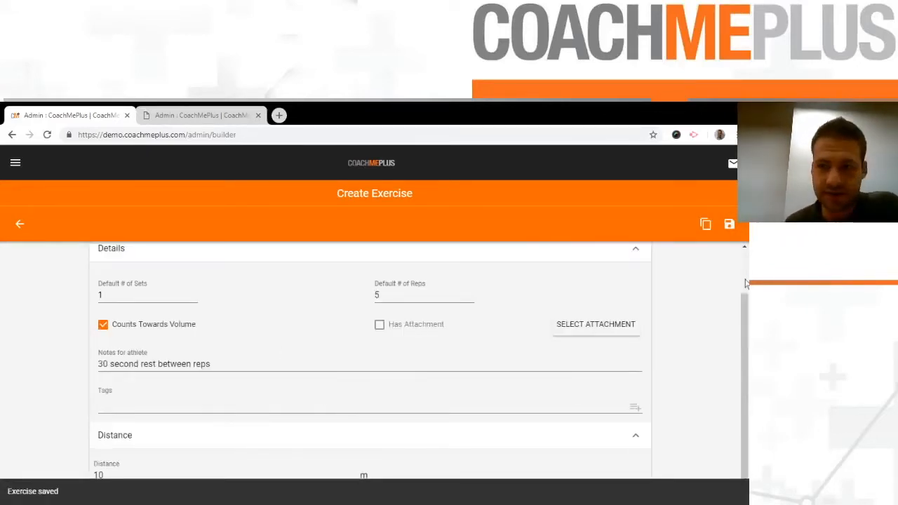
pyautogui.click(17, 229)
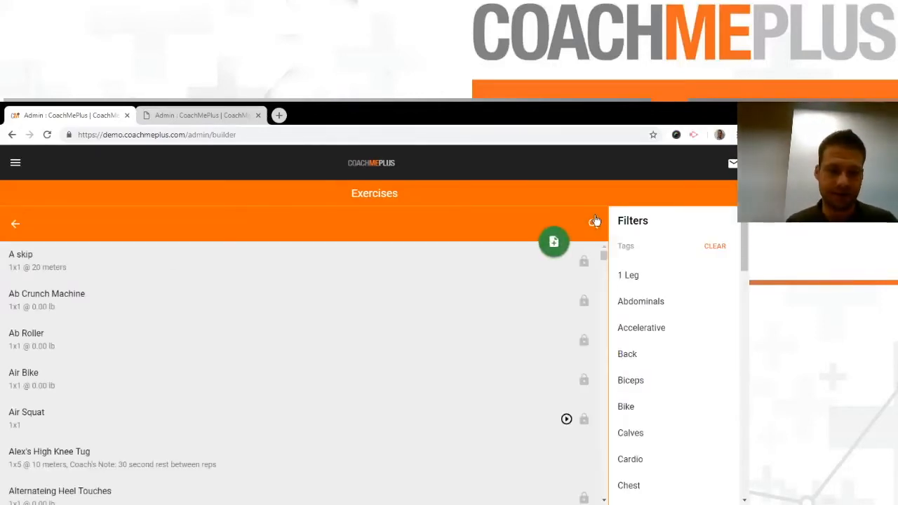
# Search the exercise library for the coach's first name and close the search to show the full list.
pyautogui.click(595, 221)
pyautogui.write('alex')
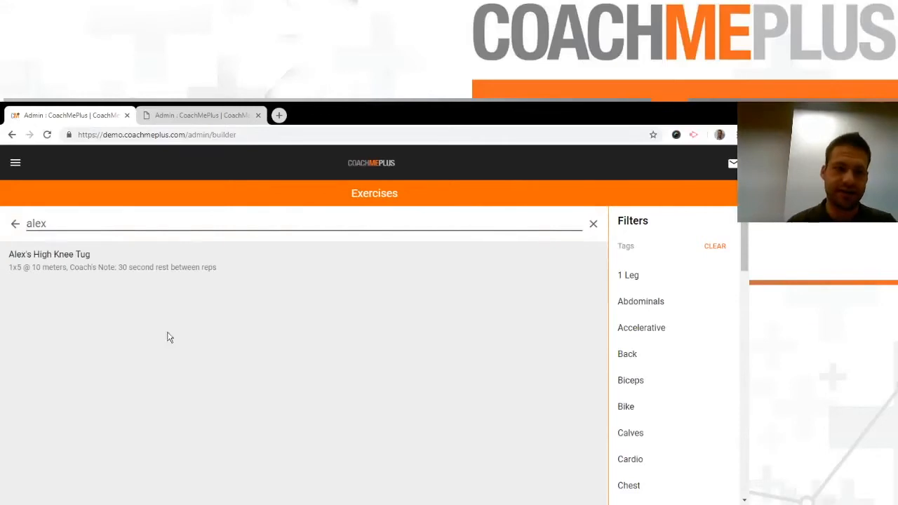
pyautogui.click(16, 225)
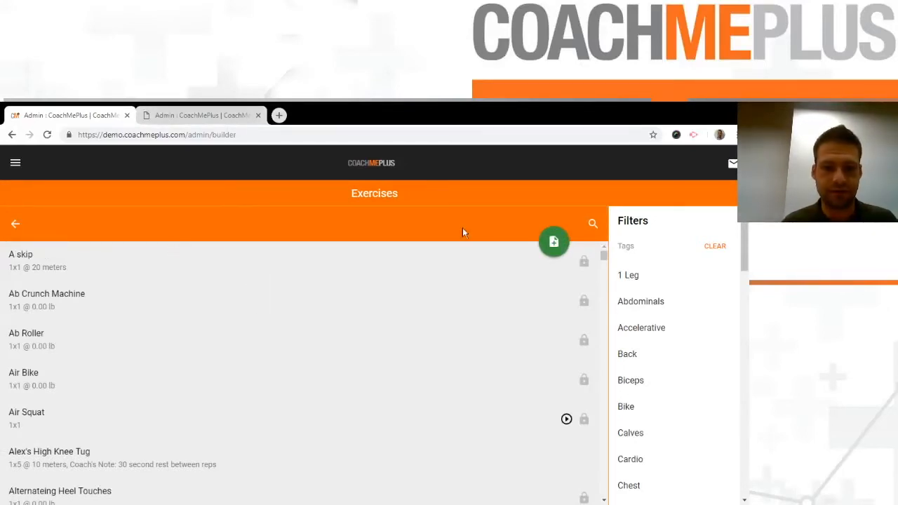
# Create a new exercise titled with the coach's possessive first name plus "Front Squat", with 3 default sets and 8 reps.
pyautogui.click(562, 242)
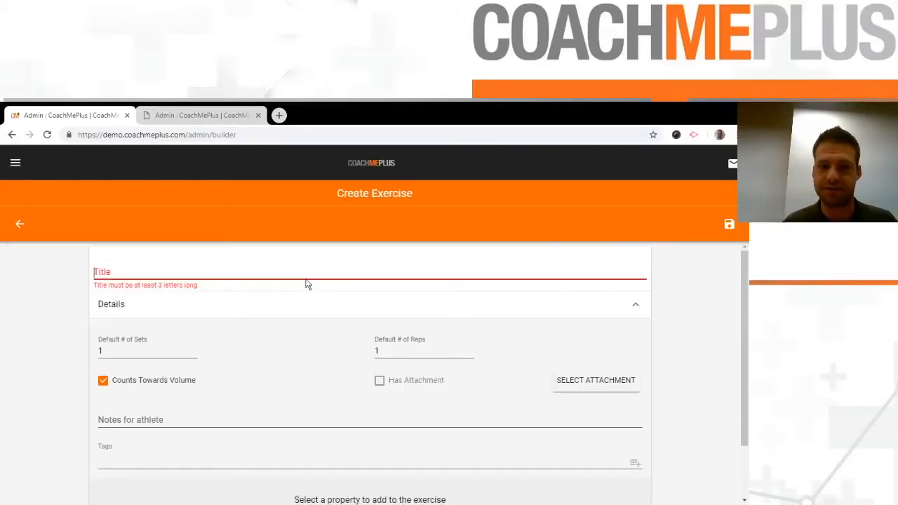
pyautogui.write("Alex's Front Squat")
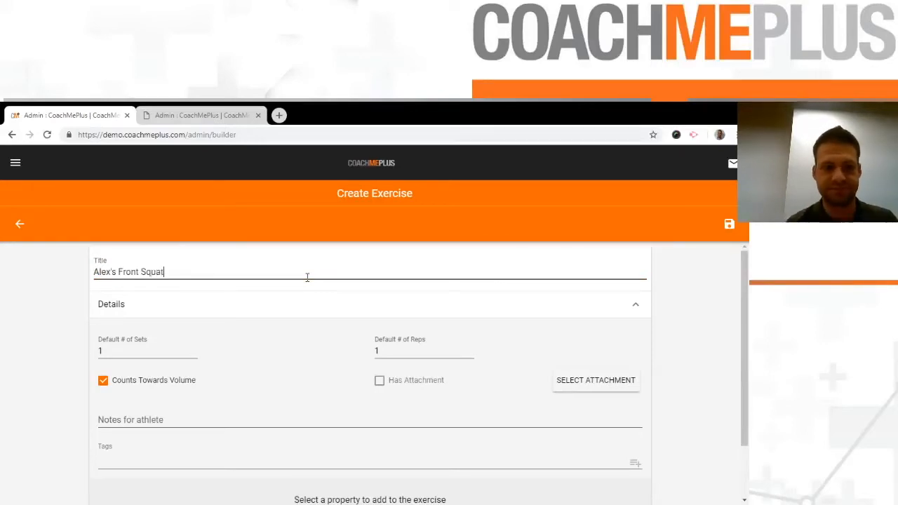
pyautogui.press('Tab')
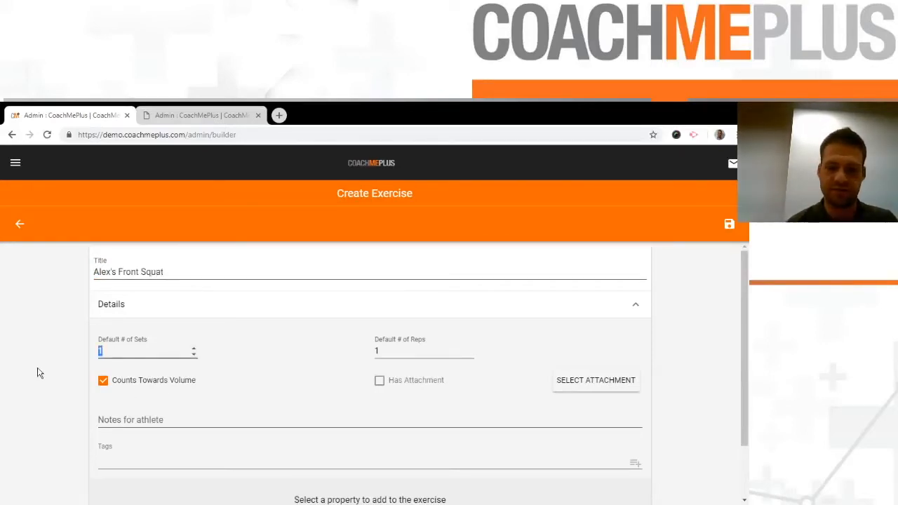
pyautogui.write('3')
pyautogui.press('Tab')
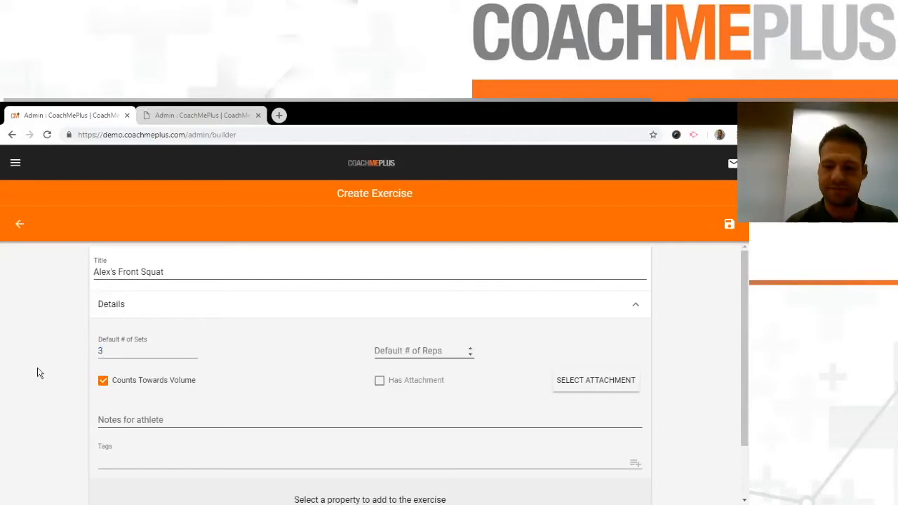
pyautogui.write('8')
pyautogui.scroll(-1, 376, 344)
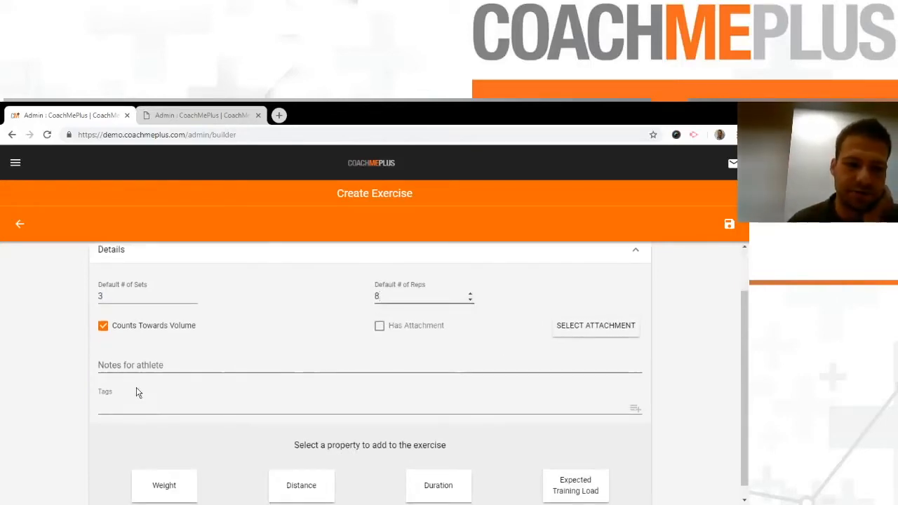
pyautogui.click(134, 365)
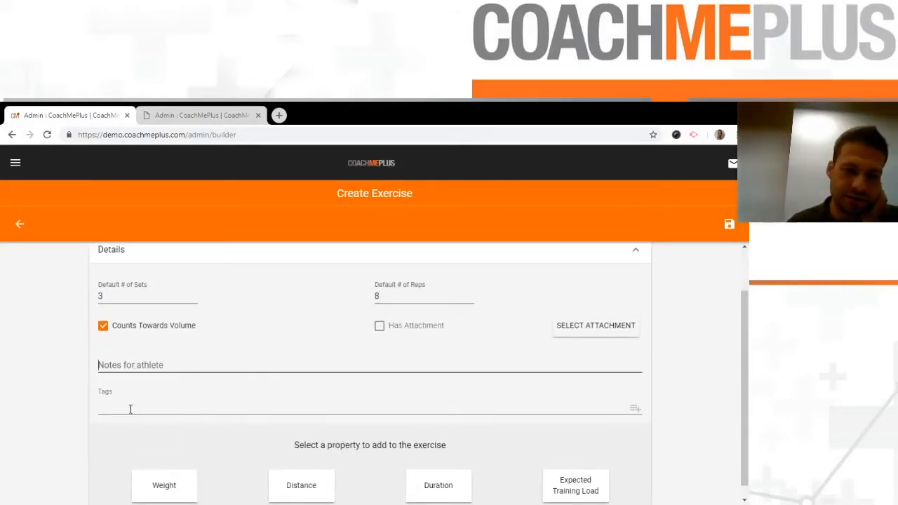
pyautogui.click(66, 400)
# Add a Weight property to the front squat exercise and set its one rep max percentage to 100.
pyautogui.scroll(-1, 67, 400)
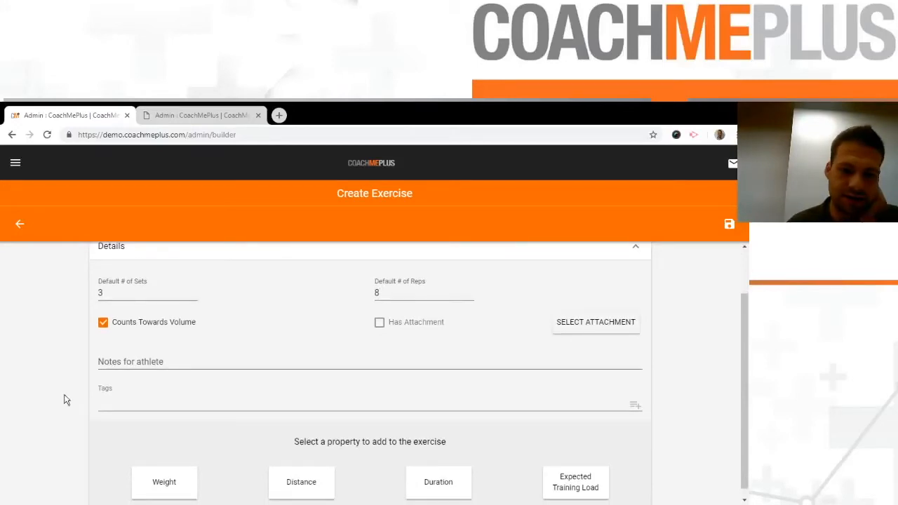
pyautogui.click(164, 482)
pyautogui.scroll(-2, 190, 377)
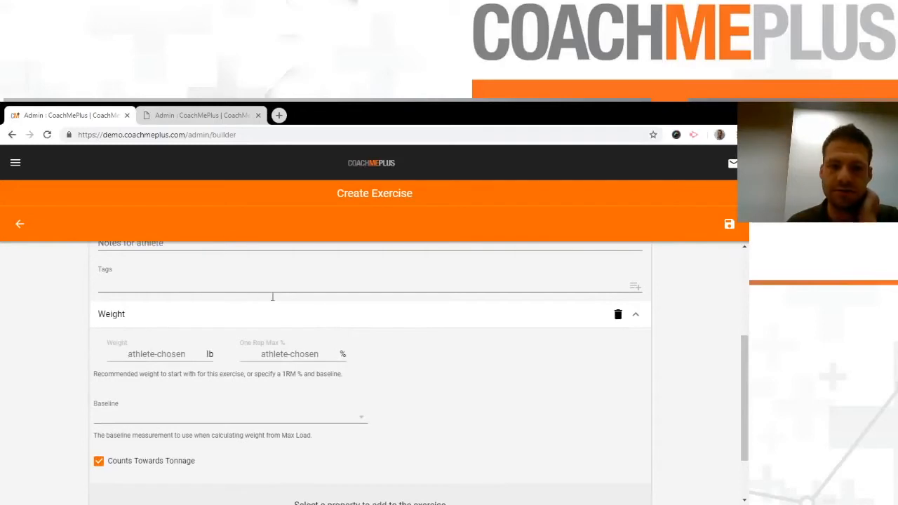
pyautogui.click(312, 351)
pyautogui.write('1')
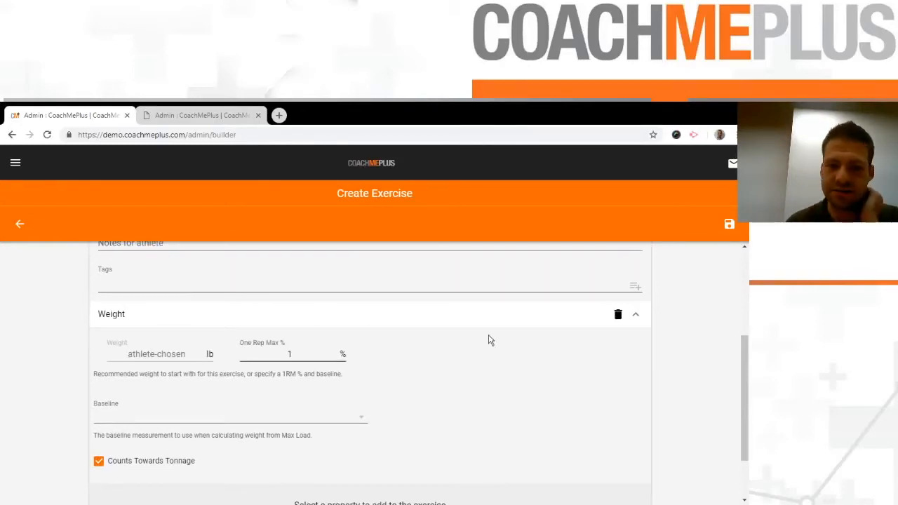
pyautogui.write('00')
pyautogui.click(489, 340)
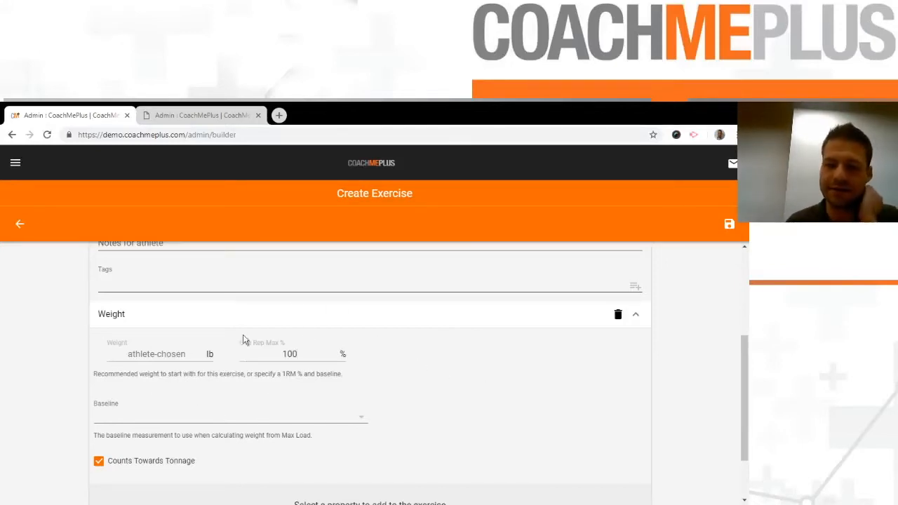
# Choose Front Squat as the baseline measurement for calculating the exercise's weight.
pyautogui.scroll(-1, 240, 371)
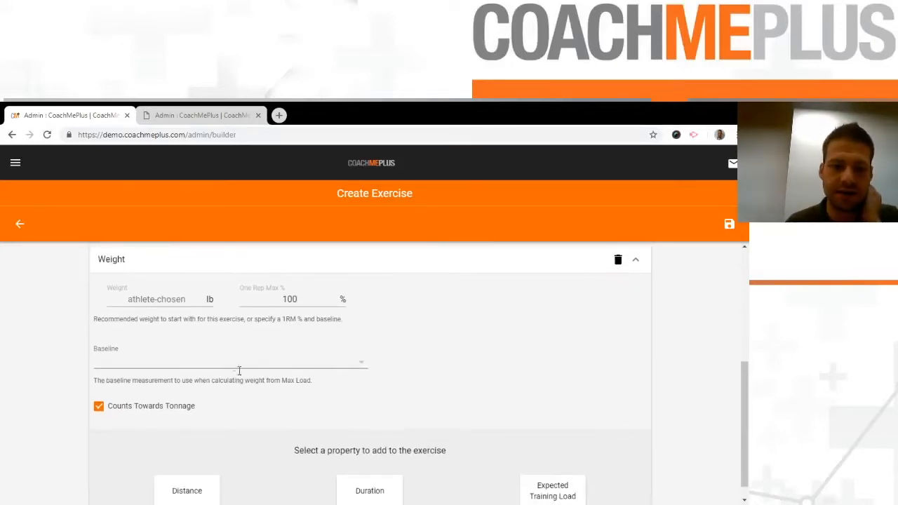
pyautogui.click(239, 372)
pyautogui.click(21, 209)
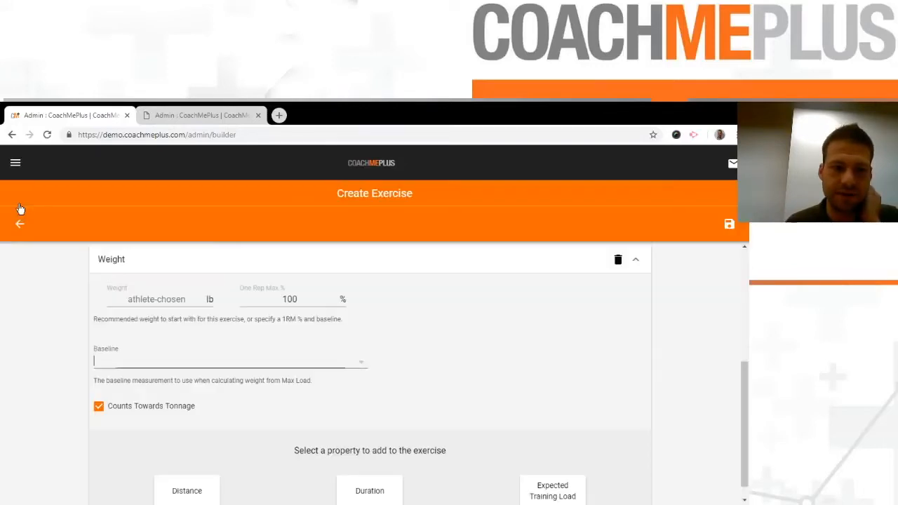
pyautogui.click(104, 361)
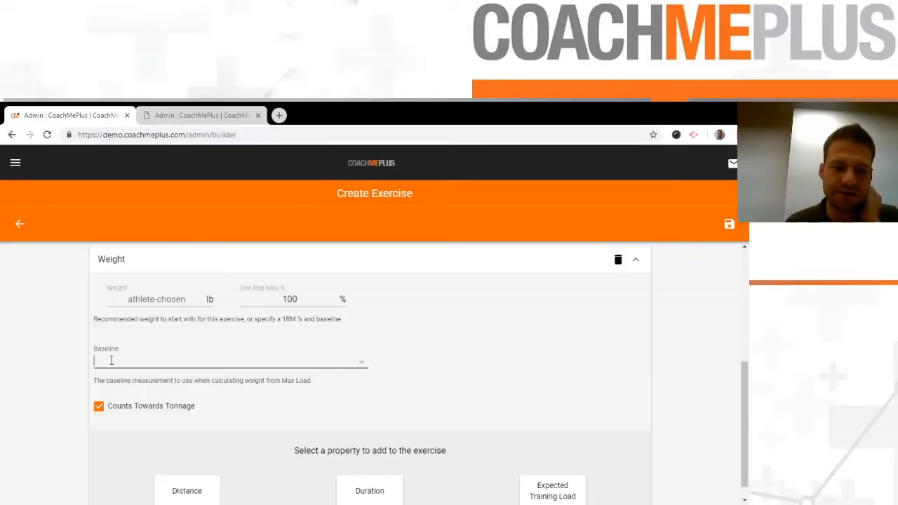
pyautogui.click(255, 363)
pyautogui.scroll(-3, 127, 456)
pyautogui.scroll(2, 123, 454)
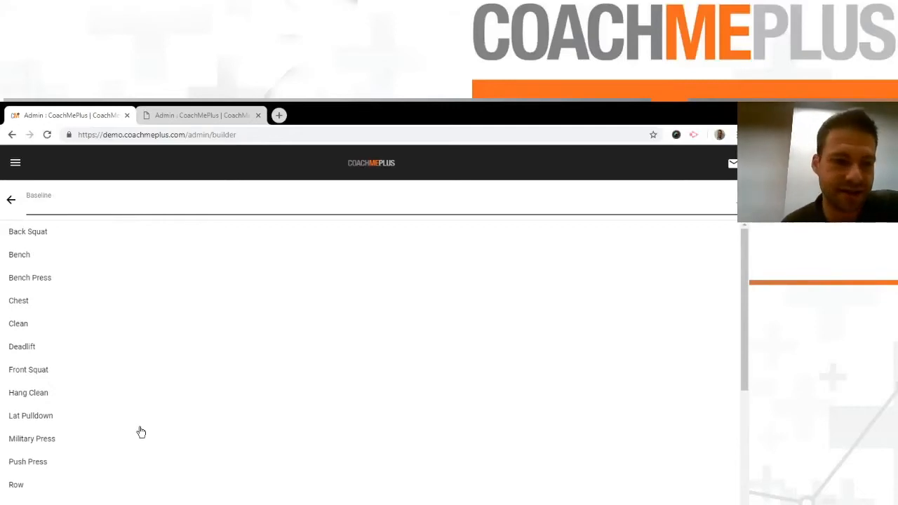
pyautogui.click(50, 372)
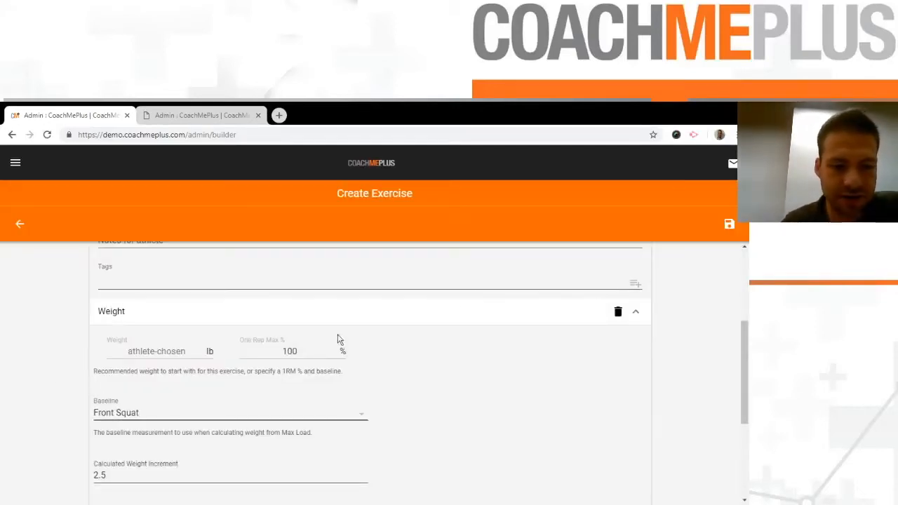
# Review the weight increment and rounding settings, save the front squat exercise and return to the exercise list.
pyautogui.scroll(-1, 456, 332)
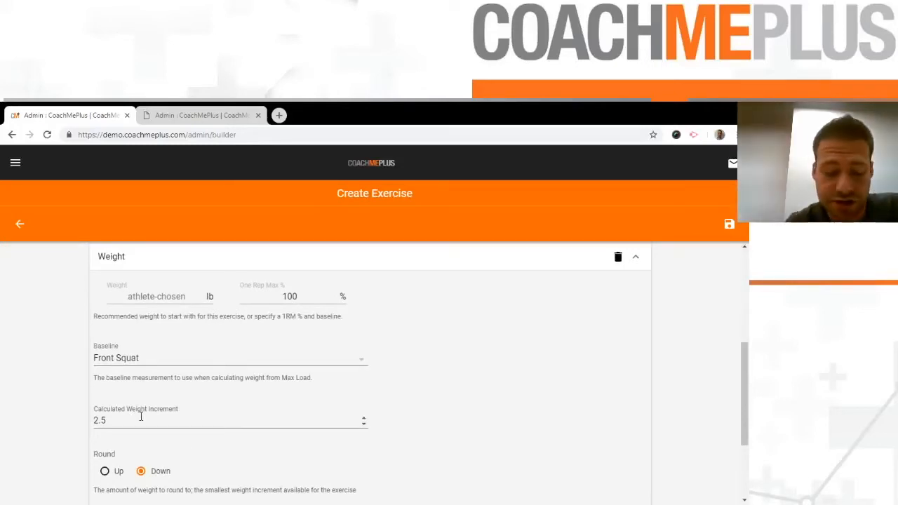
pyautogui.scroll(-2, 175, 404)
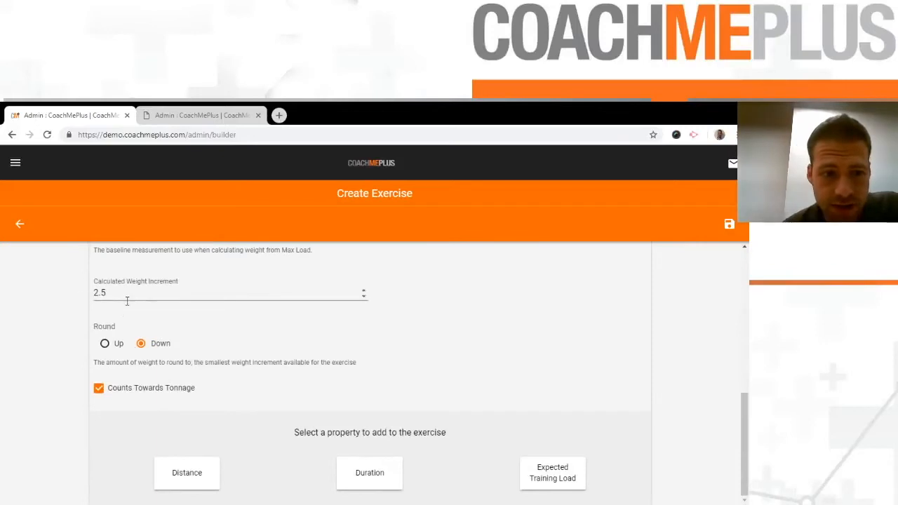
pyautogui.scroll(5, 231, 416)
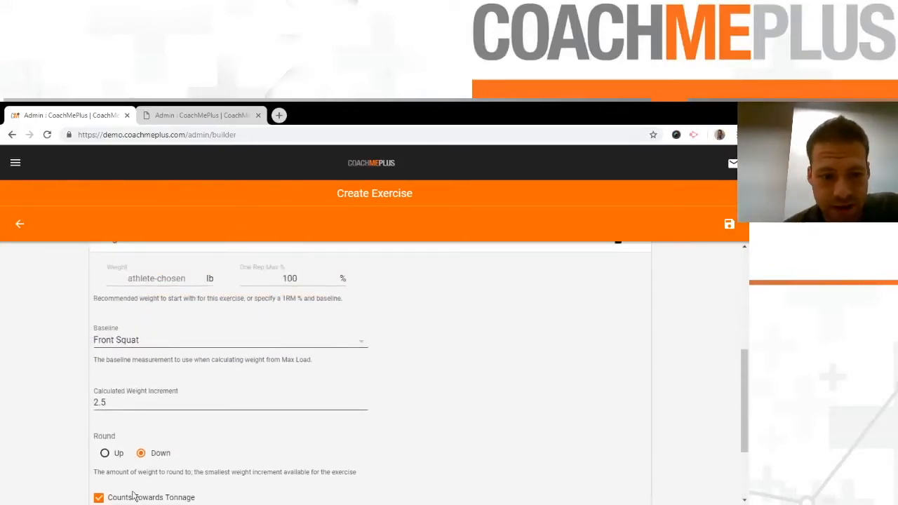
pyautogui.scroll(1, 330, 444)
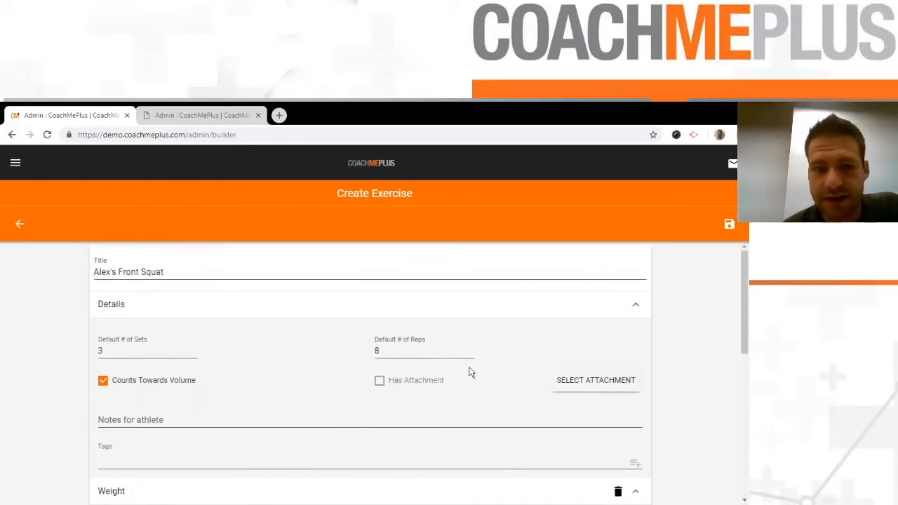
pyautogui.click(727, 224)
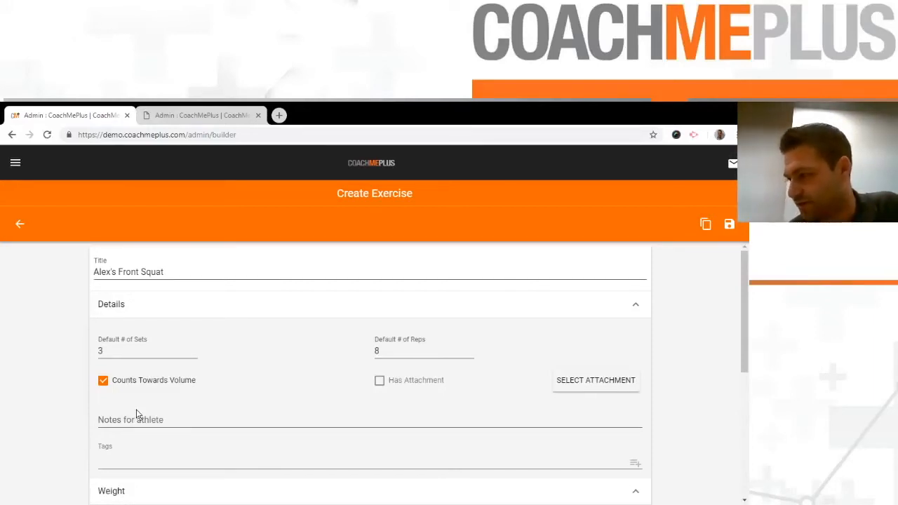
pyautogui.click(21, 225)
# Start another new exercise, add a Duration property to view its fields and remove the property again.
pyautogui.click(554, 241)
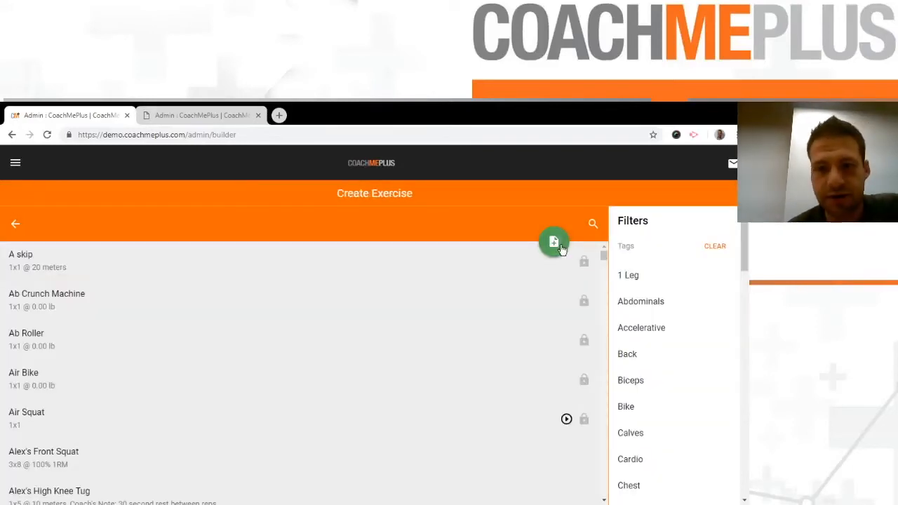
pyautogui.scroll(-1, 410, 282)
pyautogui.click(438, 472)
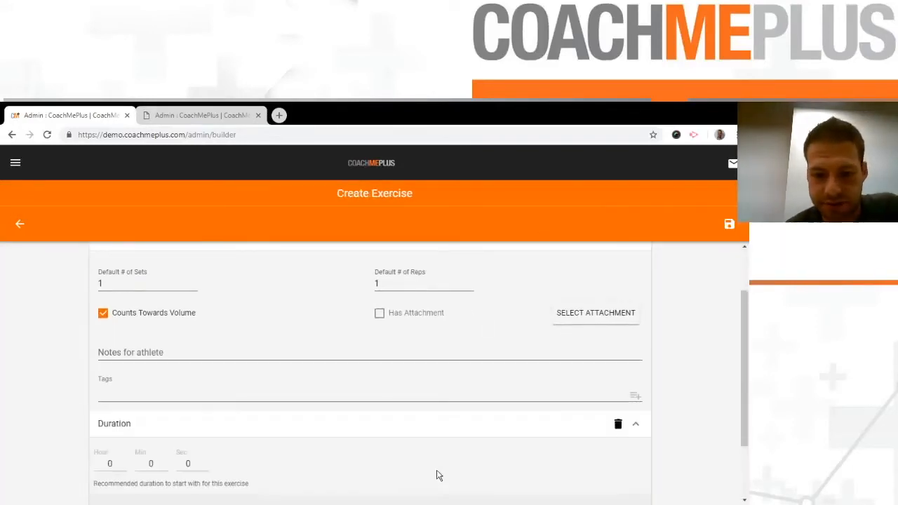
pyautogui.scroll(-1, 441, 365)
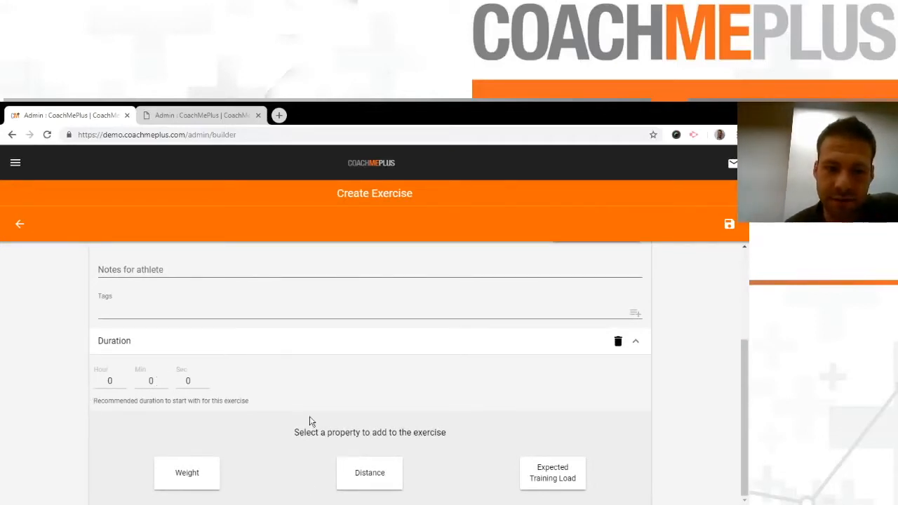
pyautogui.click(617, 344)
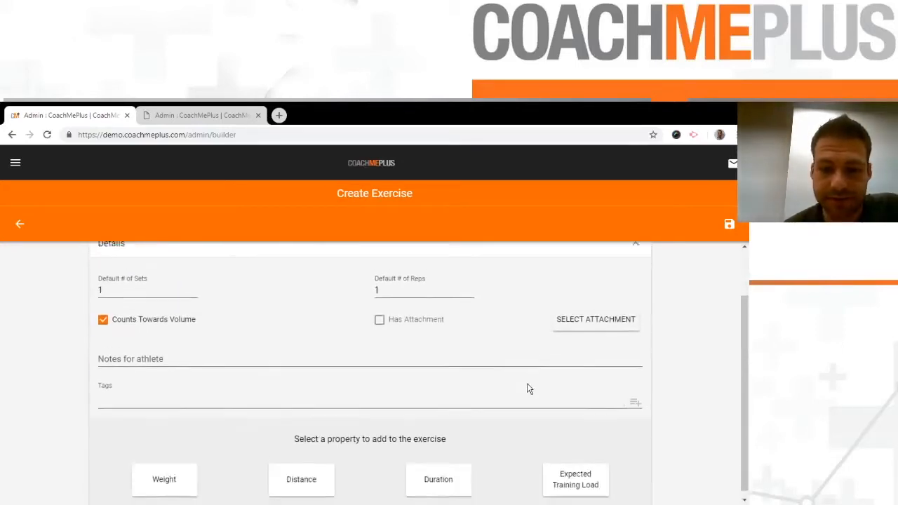
# Add an Expected Training Load property to view its load field, remove it again and discard the new exercise.
pyautogui.click(575, 472)
pyautogui.scroll(-1, 520, 386)
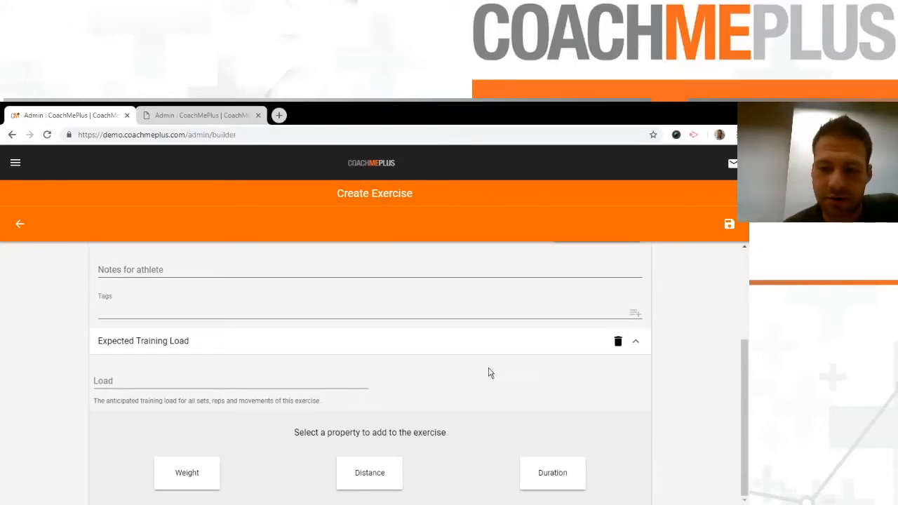
pyautogui.scroll(2, 489, 366)
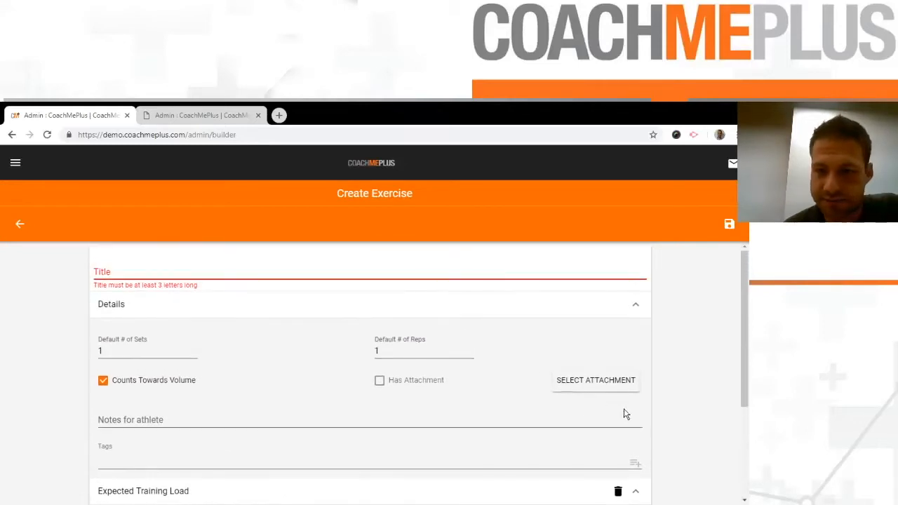
pyautogui.scroll(-1, 625, 418)
pyautogui.click(619, 433)
pyautogui.scroll(1, 70, 286)
pyautogui.click(17, 226)
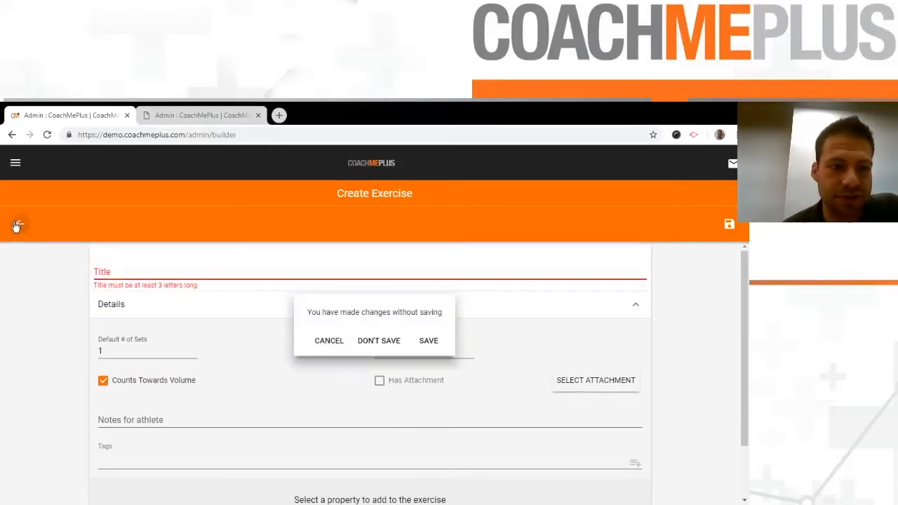
pyautogui.click(376, 341)
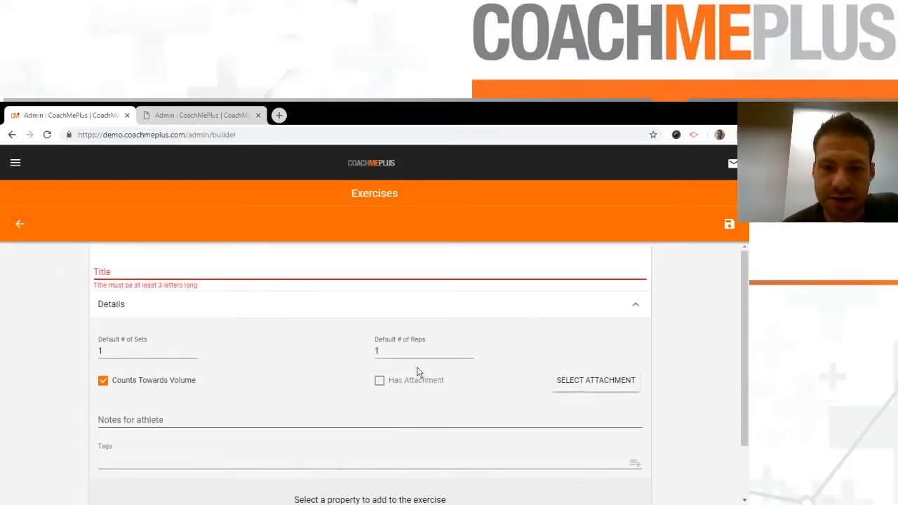
# Open the custom front squat exercise and set its default sets to 4 and default reps to 6.
pyautogui.scroll(-2, 113, 391)
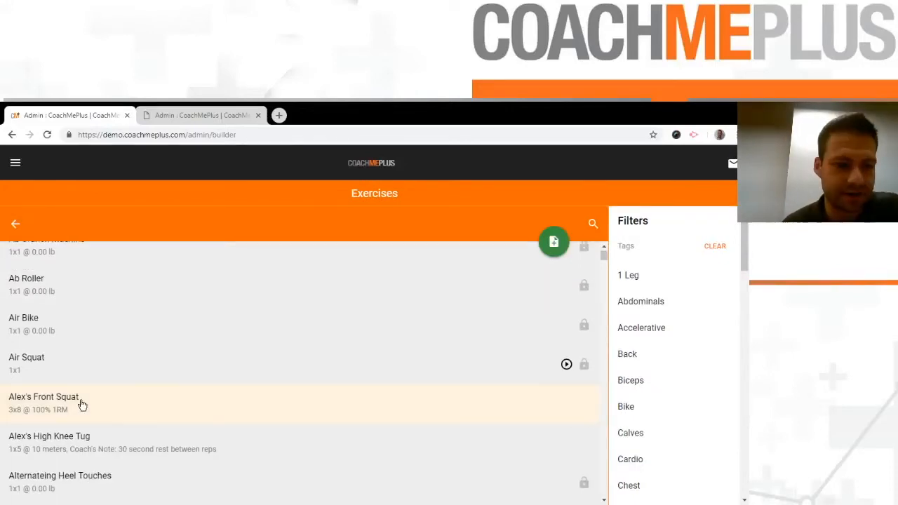
pyautogui.click(82, 405)
pyautogui.click(141, 353)
pyautogui.press('BackSpace')
pyautogui.write('4')
pyautogui.doubleClick(376, 351)
pyautogui.write('6')
# Review the front squat's weight settings, save the exercise and return to the exercise list.
pyautogui.scroll(-3, 106, 346)
pyautogui.scroll(-1, 620, 334)
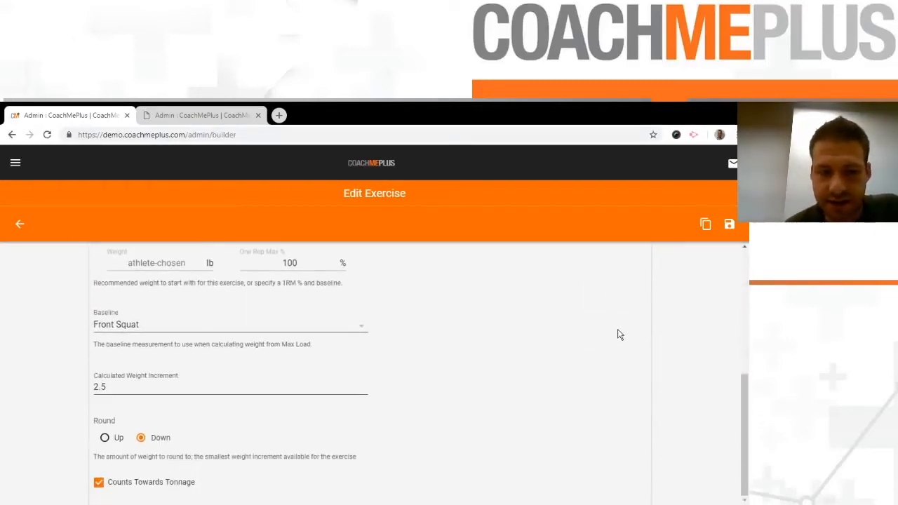
pyautogui.scroll(5, 241, 269)
pyautogui.click(730, 224)
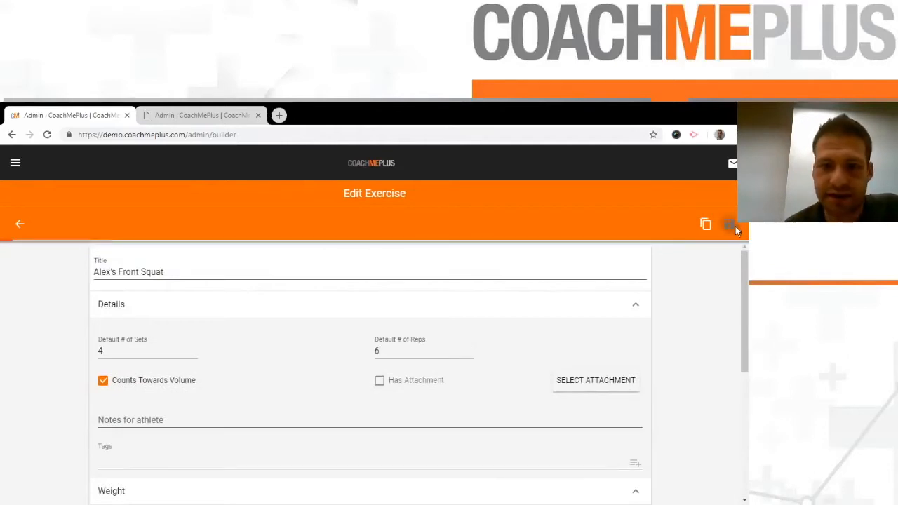
pyautogui.click(20, 225)
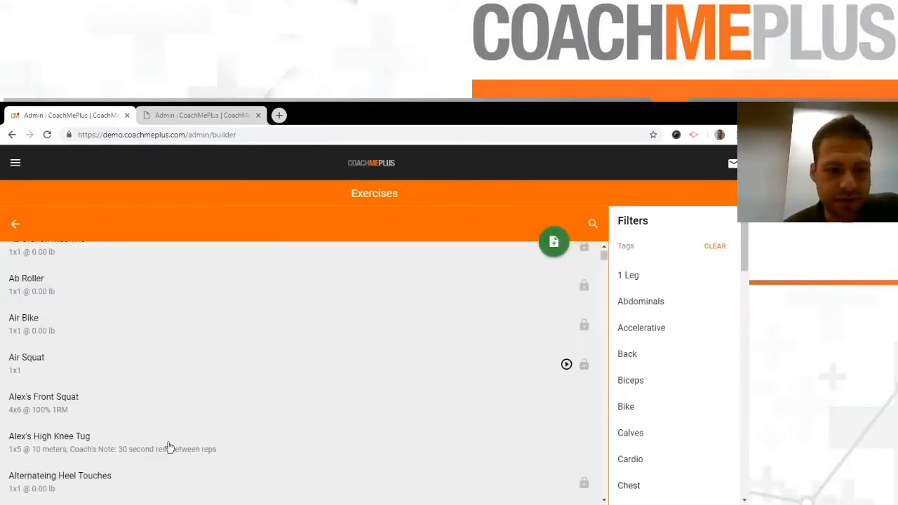
# Copy the locked Air Squat exercise under a new title made of the coach's first name and "Air Squat".
pyautogui.scroll(2, 241, 463)
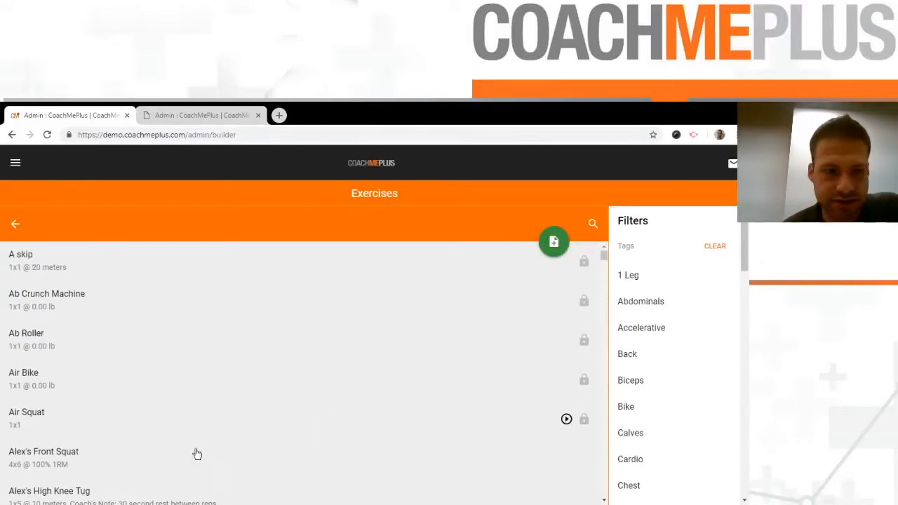
pyautogui.click(95, 424)
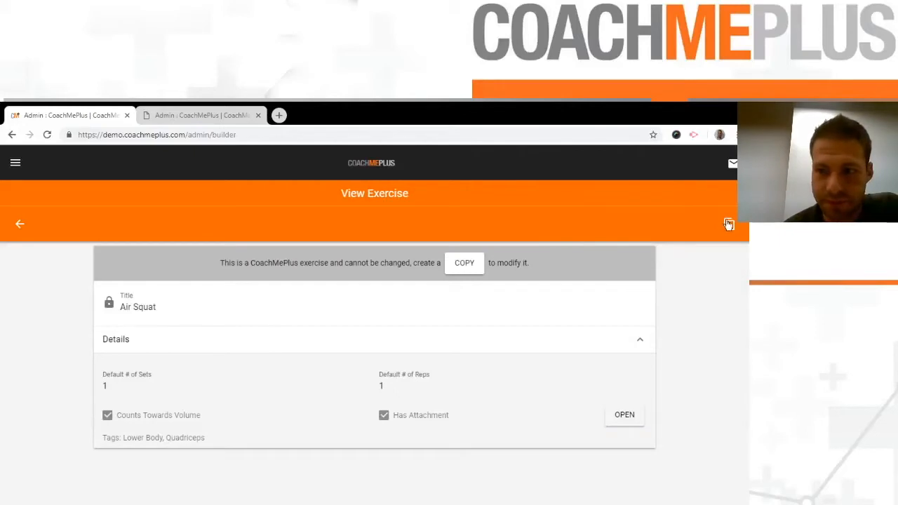
pyautogui.click(728, 224)
pyautogui.write("Alex's")
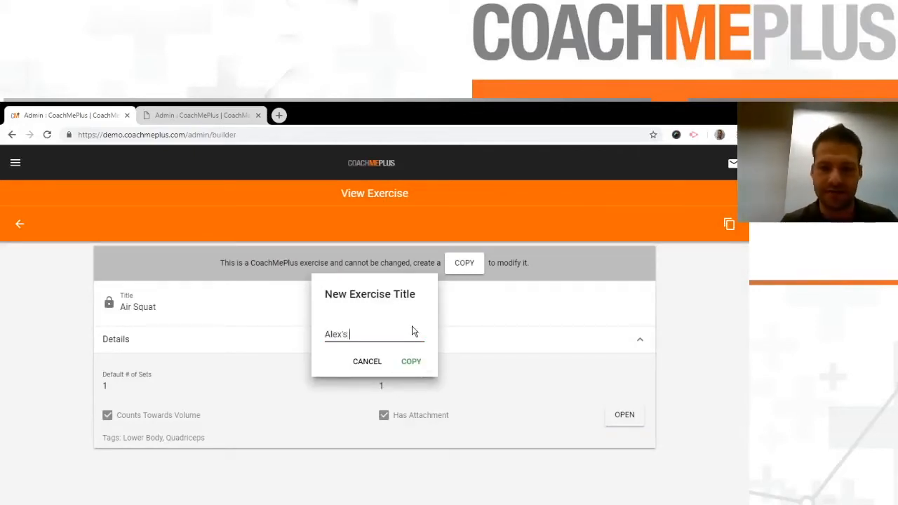
pyautogui.write(' Air Squat')
pyautogui.click(411, 361)
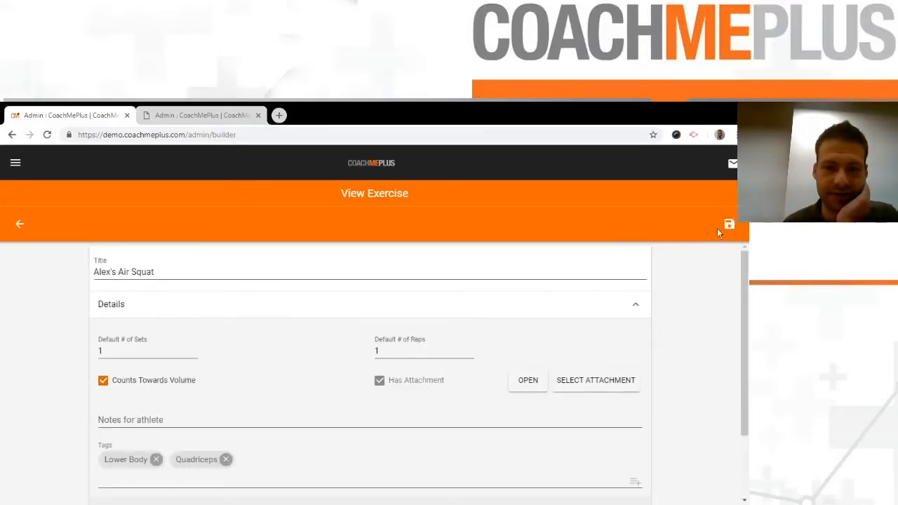
# Set the copied air squat to 5 default sets and 10 default reps, save it and return to the exercise list.
pyautogui.click(131, 346)
pyautogui.press('BackSpace')
pyautogui.write('5')
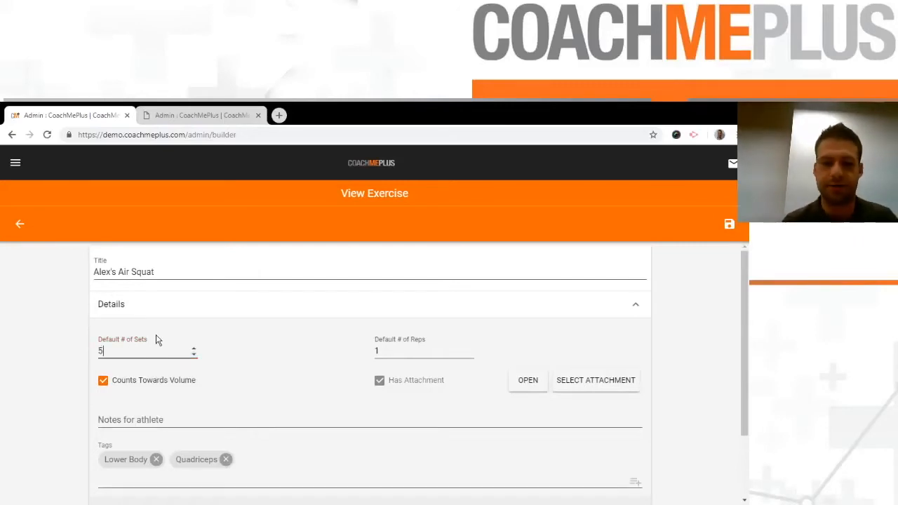
pyautogui.press('Tab')
pyautogui.write('0')
pyautogui.click(730, 224)
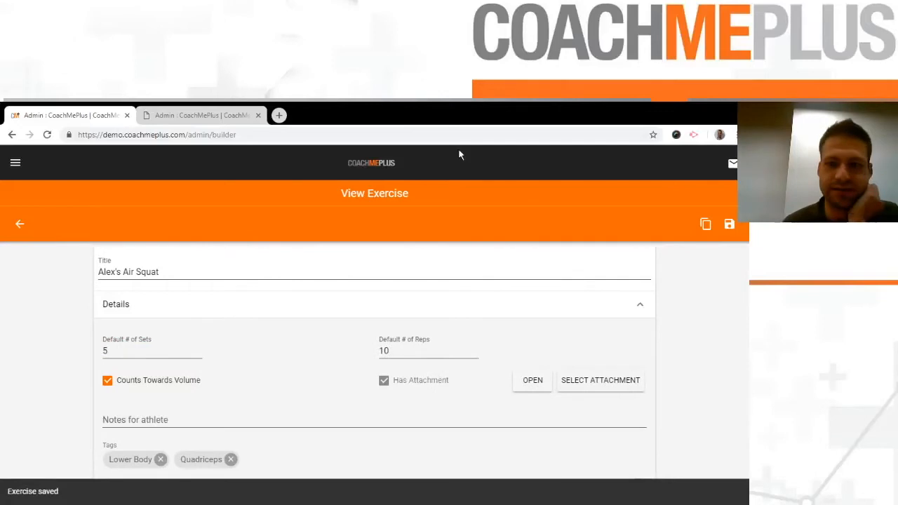
pyautogui.click(18, 223)
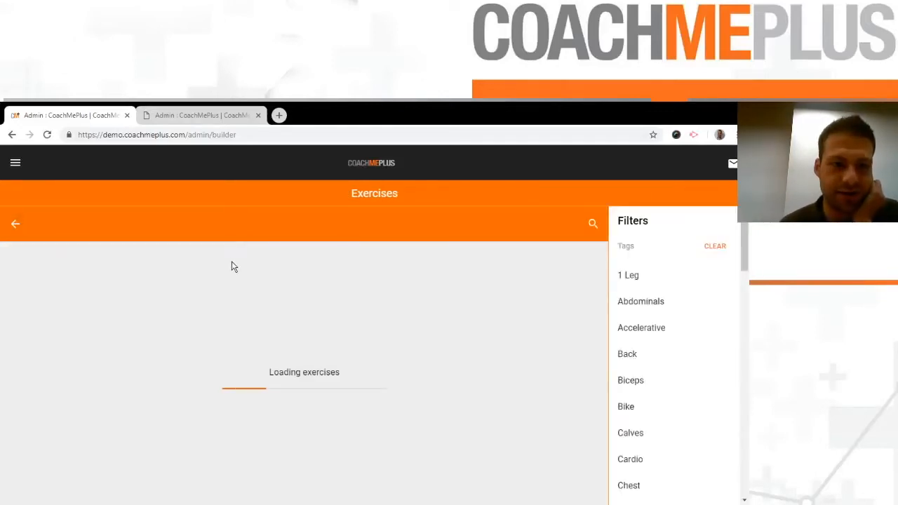
# Open the copied air squat exercise, watch its attached demonstration video and close the video.
pyautogui.scroll(-1, 221, 330)
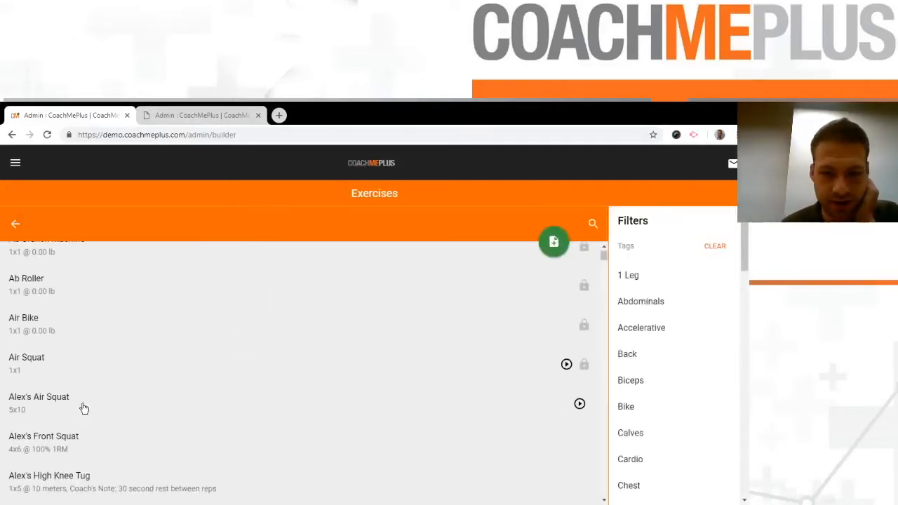
pyautogui.click(146, 410)
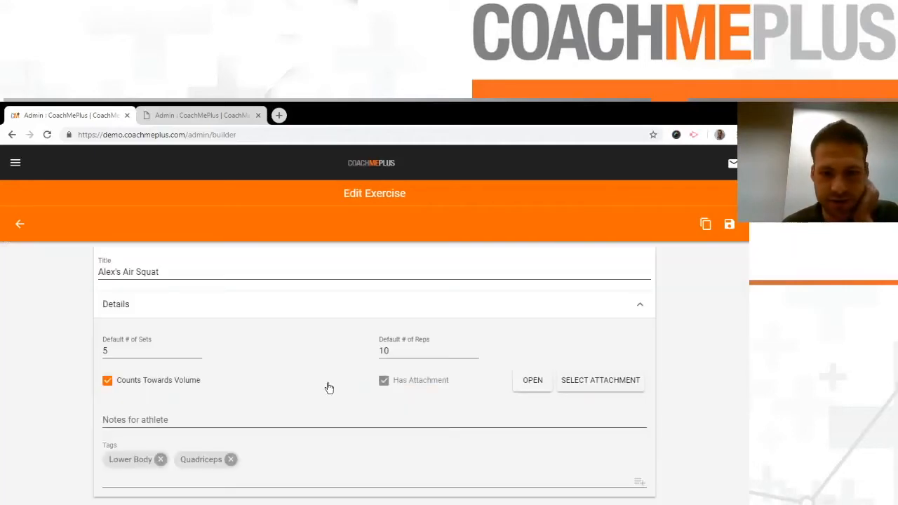
pyautogui.click(530, 386)
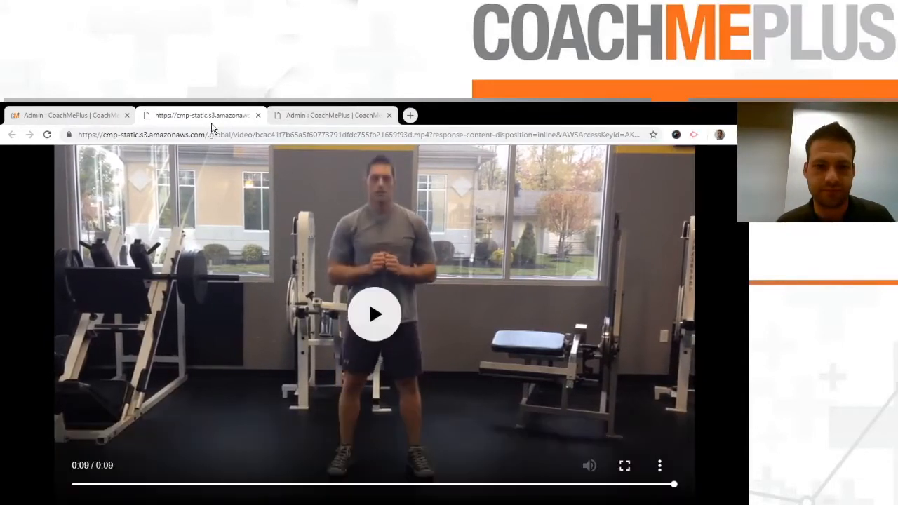
pyautogui.click(257, 116)
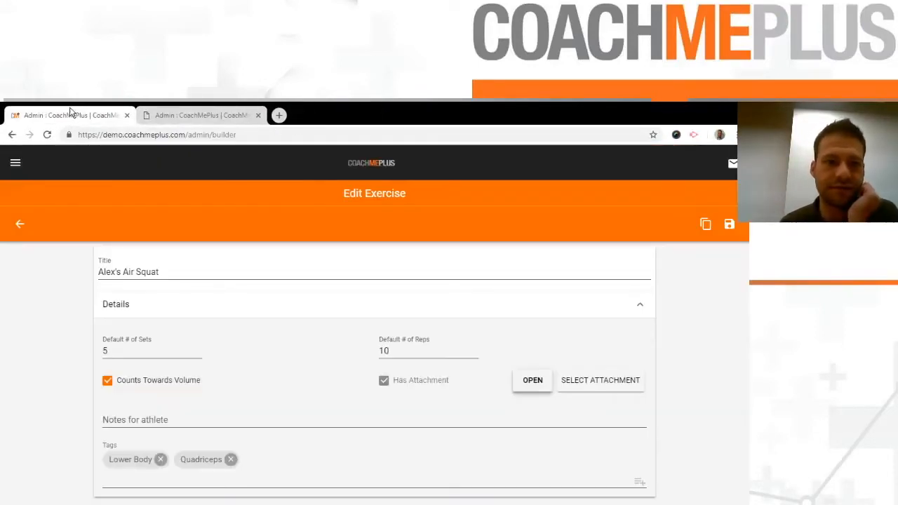
# Leave the exercise library and open the library of circuits.
pyautogui.click(21, 224)
pyautogui.click(20, 225)
pyautogui.click(28, 222)
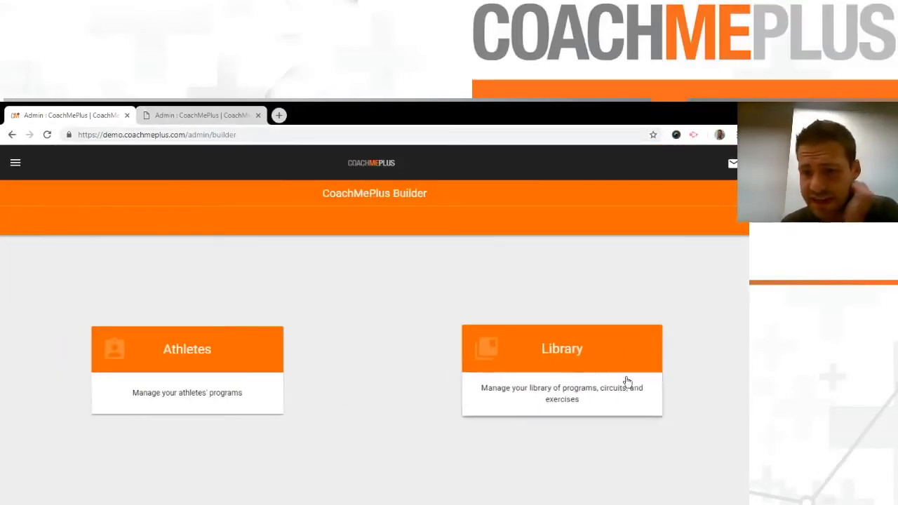
pyautogui.click(584, 376)
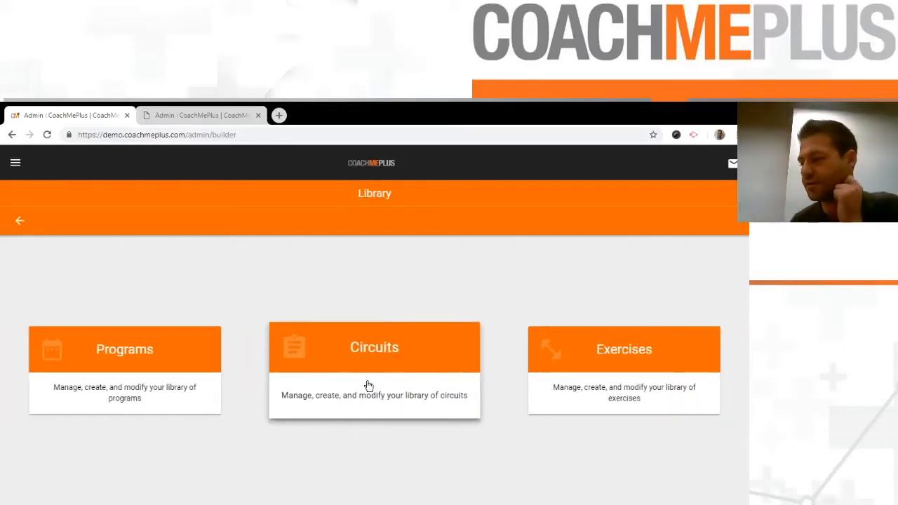
pyautogui.click(373, 382)
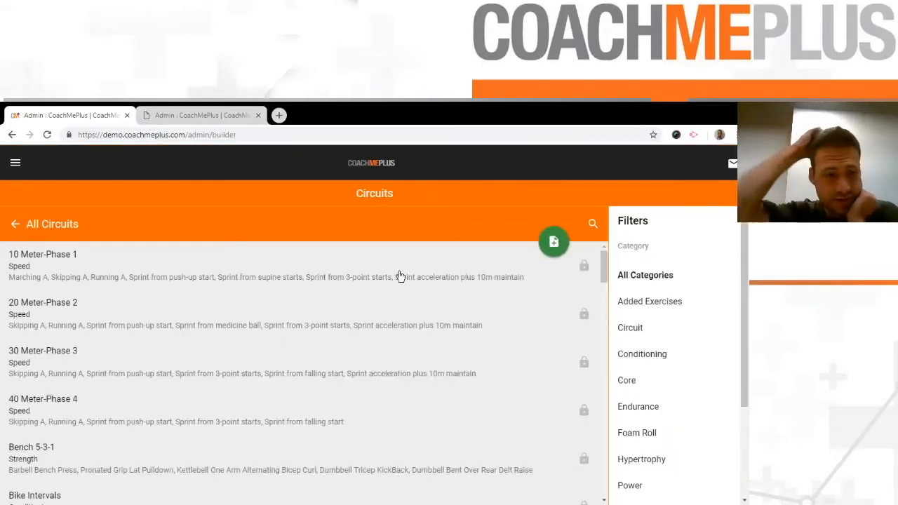
# Browse all circuits, filter them by Prehab, Endurance and Strength, and reset the filter to All Categories.
pyautogui.scroll(-15, 251, 280)
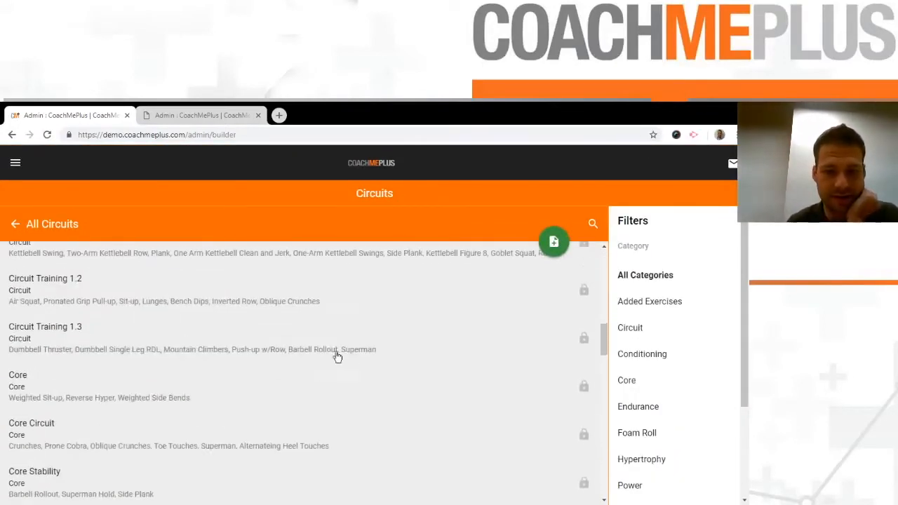
pyautogui.scroll(15, 393, 356)
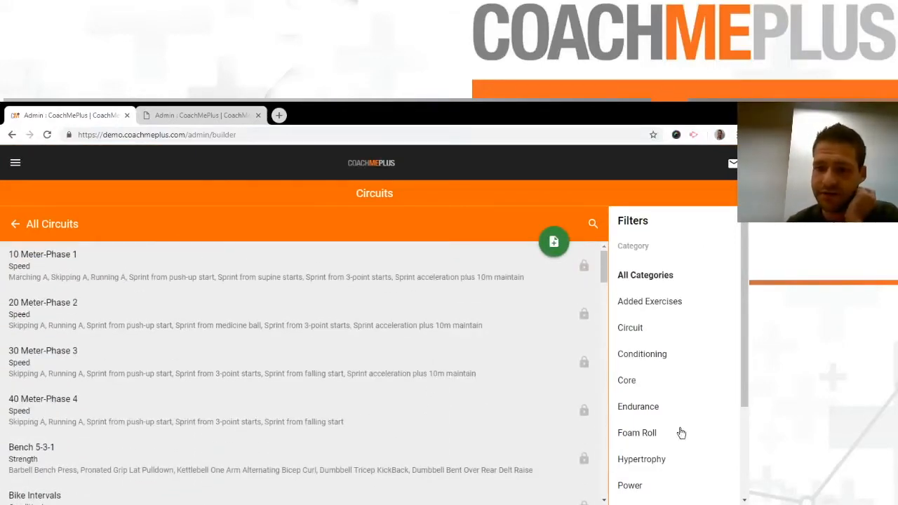
pyautogui.scroll(-2, 685, 477)
pyautogui.click(672, 379)
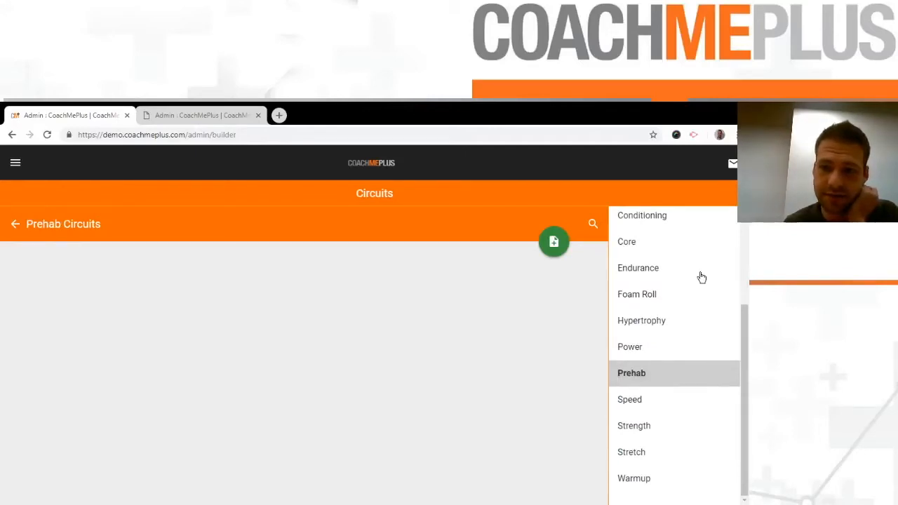
pyautogui.click(671, 270)
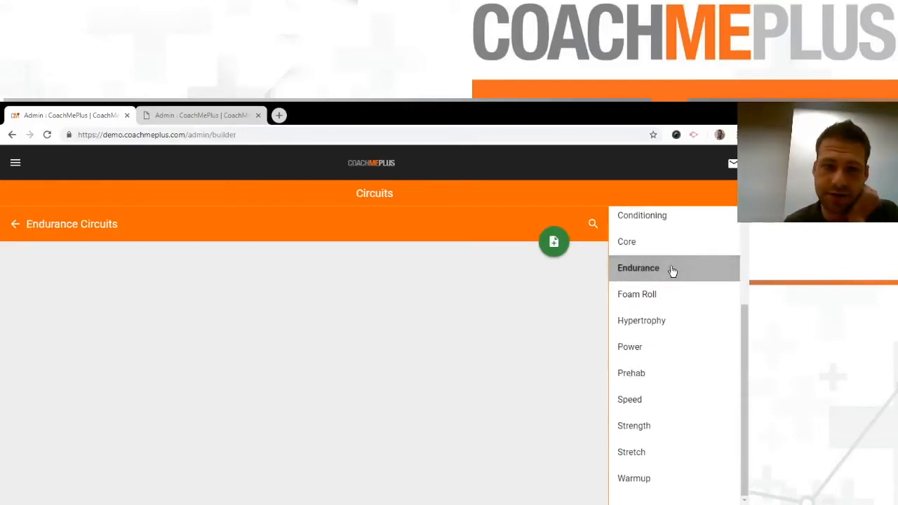
pyautogui.click(675, 430)
pyautogui.scroll(-2, 175, 355)
pyautogui.scroll(2, 222, 367)
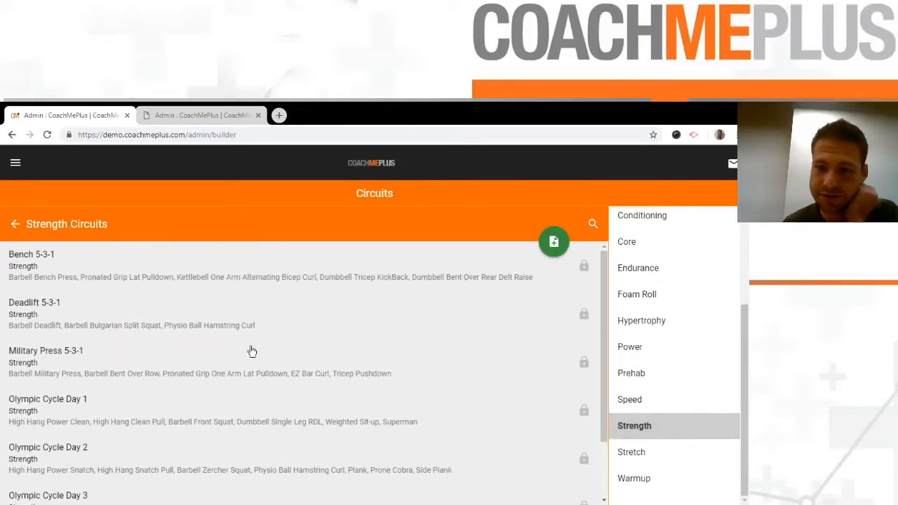
pyautogui.scroll(3, 655, 279)
pyautogui.click(663, 274)
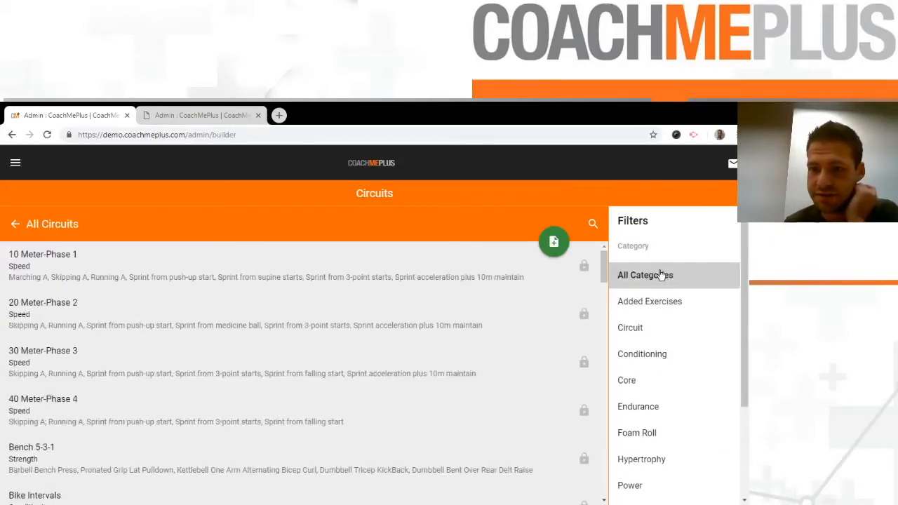
# Search the circuits for "olym" and leave the search to return to the full list.
pyautogui.click(589, 223)
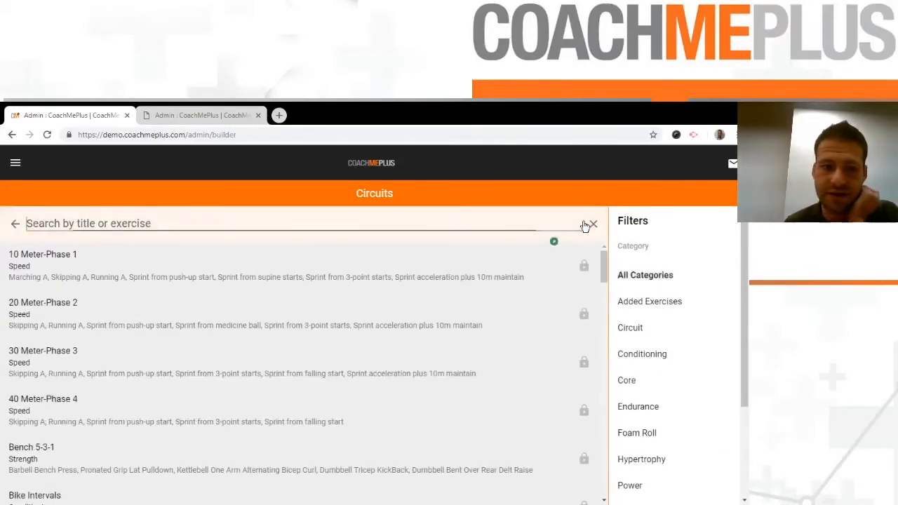
pyautogui.write('olym')
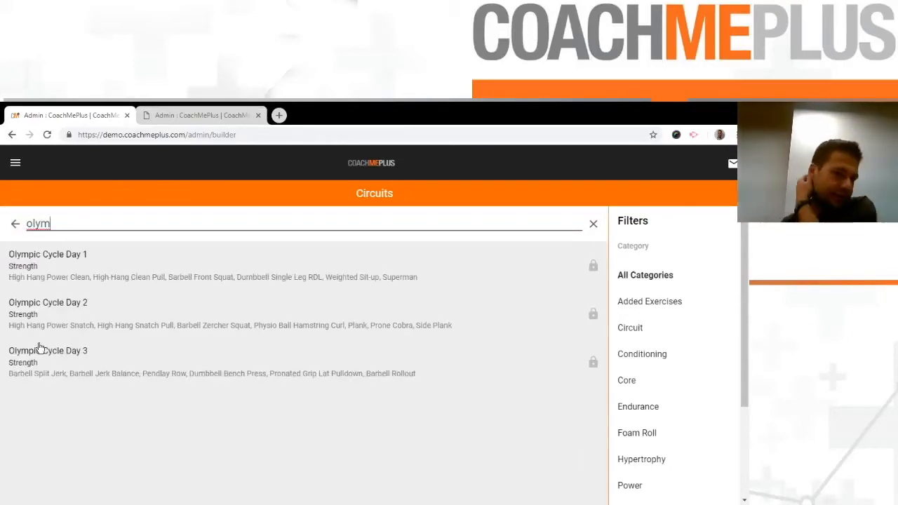
pyautogui.click(13, 225)
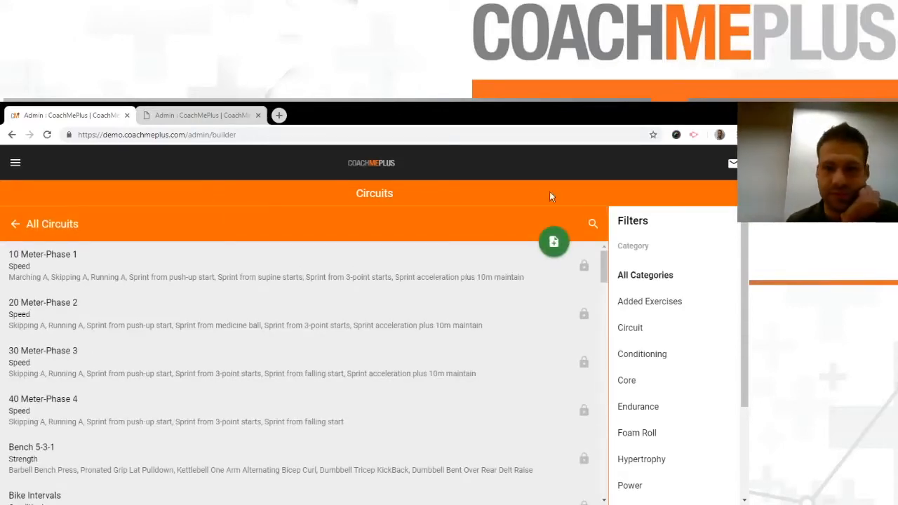
# Create a new library circuit, check the warmup section of the program PDF, and title the circuit "Day 1 - Warmup".
pyautogui.click(556, 242)
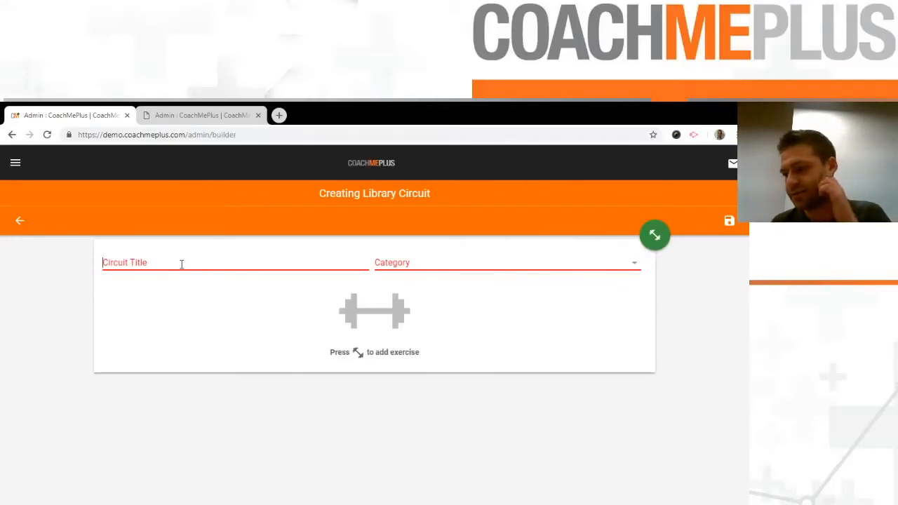
pyautogui.click(203, 115)
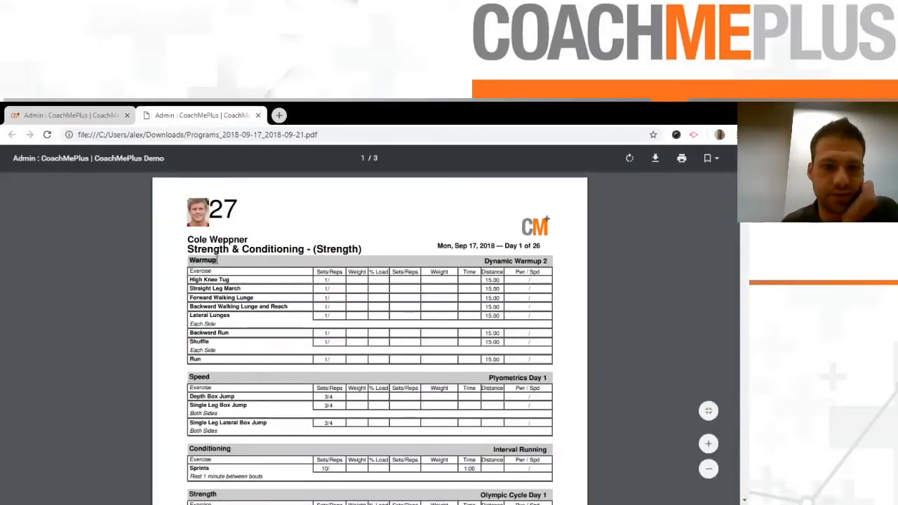
pyautogui.click(112, 111)
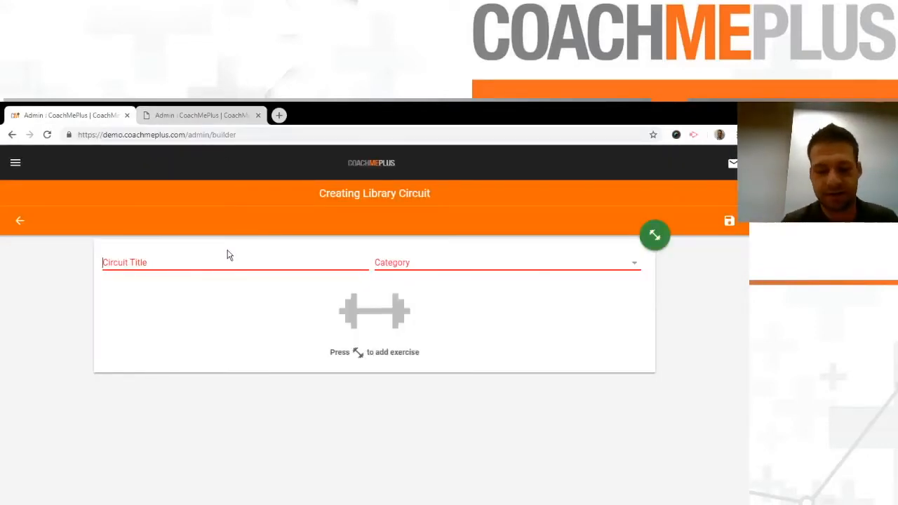
pyautogui.write('Warm')
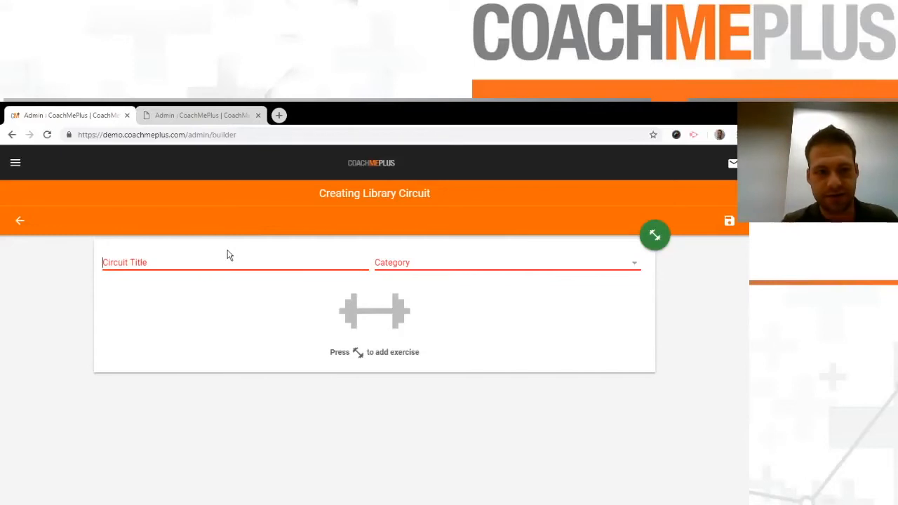
pyautogui.click(227, 255)
pyautogui.write('Dat')
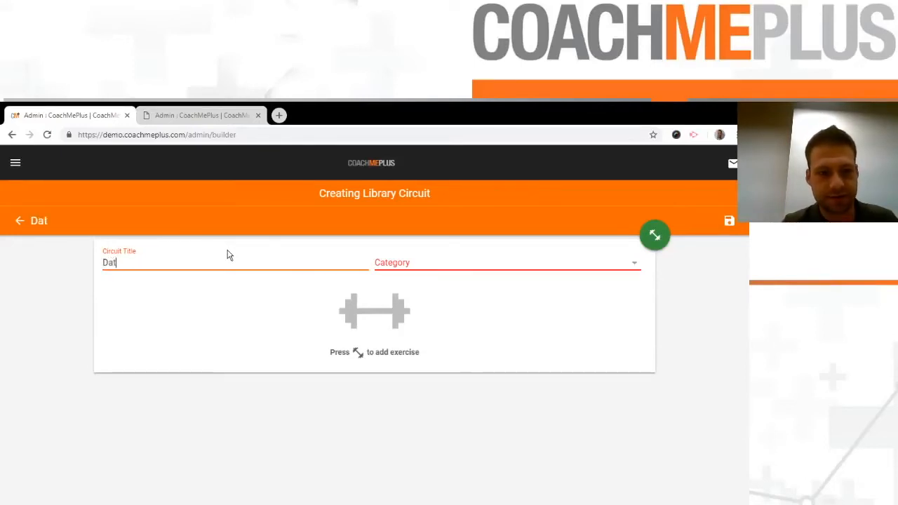
pyautogui.press('BackSpace')
pyautogui.write('y 1 - Warmup')
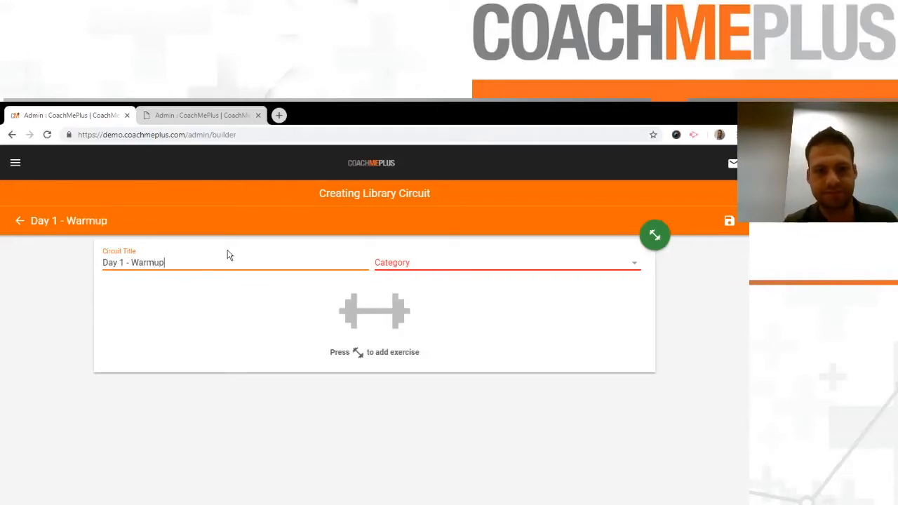
# Assign the Warmup category to the new circuit and save it.
pyautogui.click(391, 264)
pyautogui.scroll(-1, 425, 349)
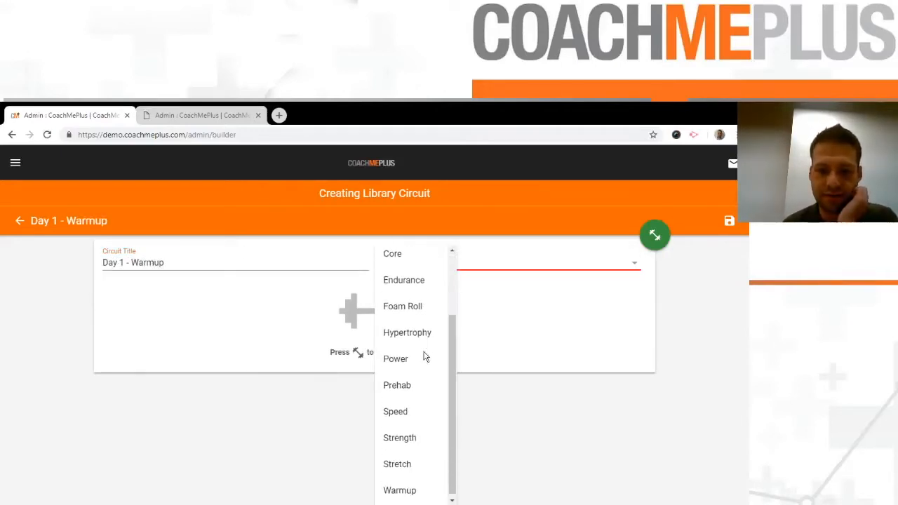
pyautogui.click(407, 489)
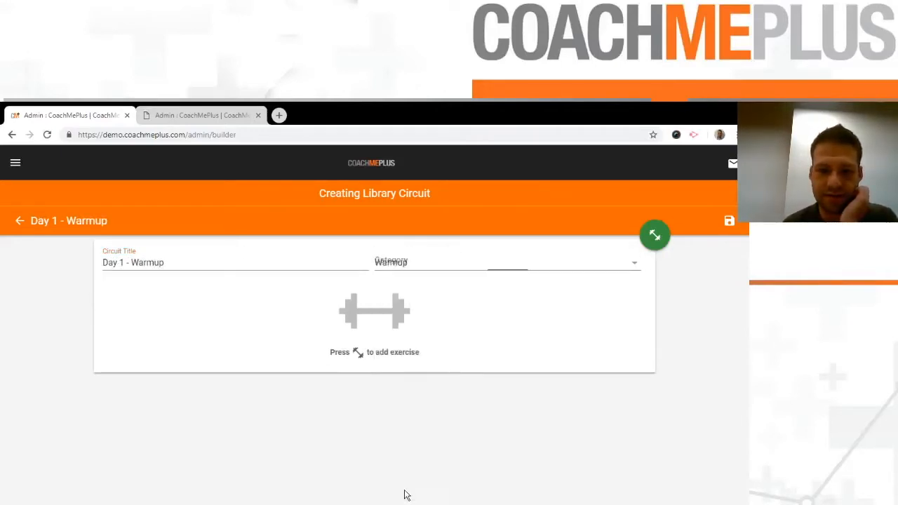
pyautogui.click(730, 223)
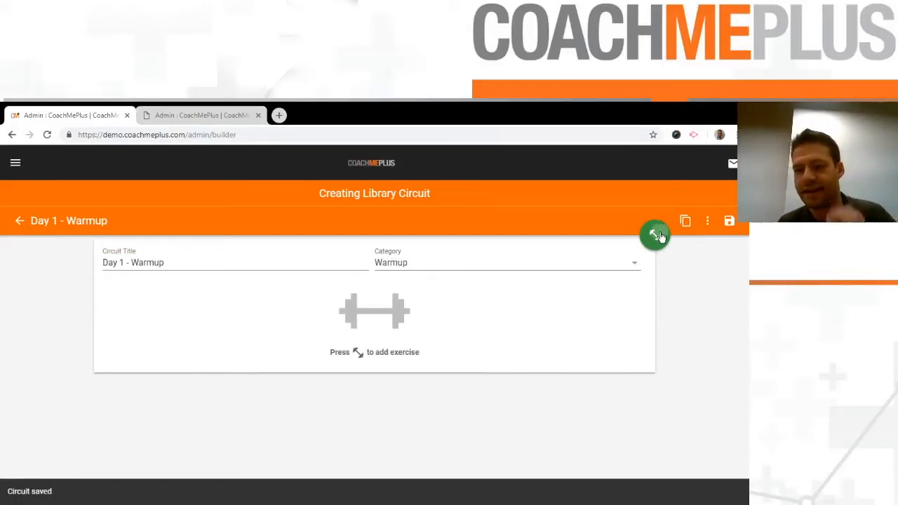
# Add the stock High Knee Tug and the Straight Leg March exercises to the Day 1 - Warmup circuit.
pyautogui.click(655, 235)
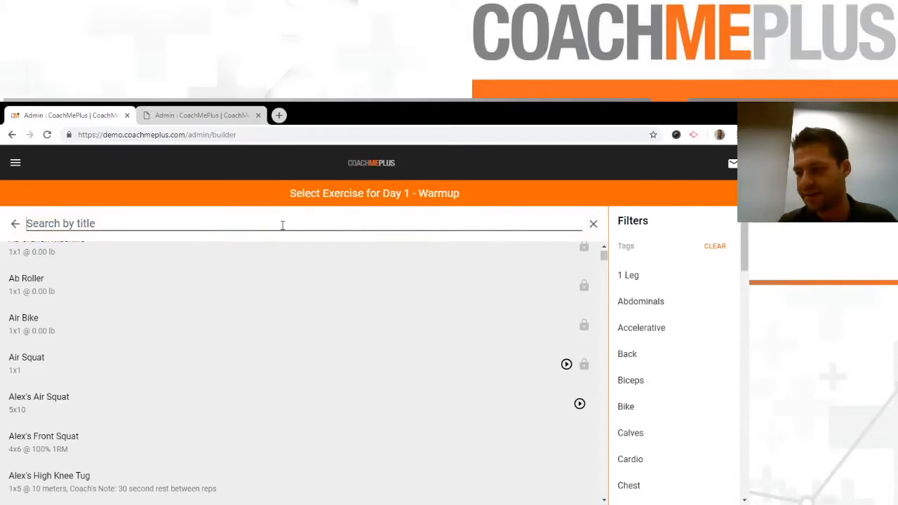
pyautogui.write('high')
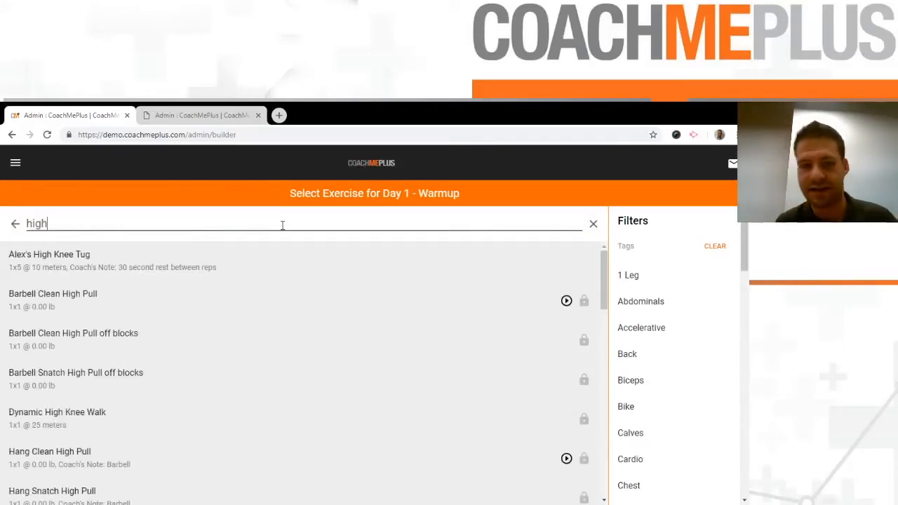
pyautogui.write(' knee')
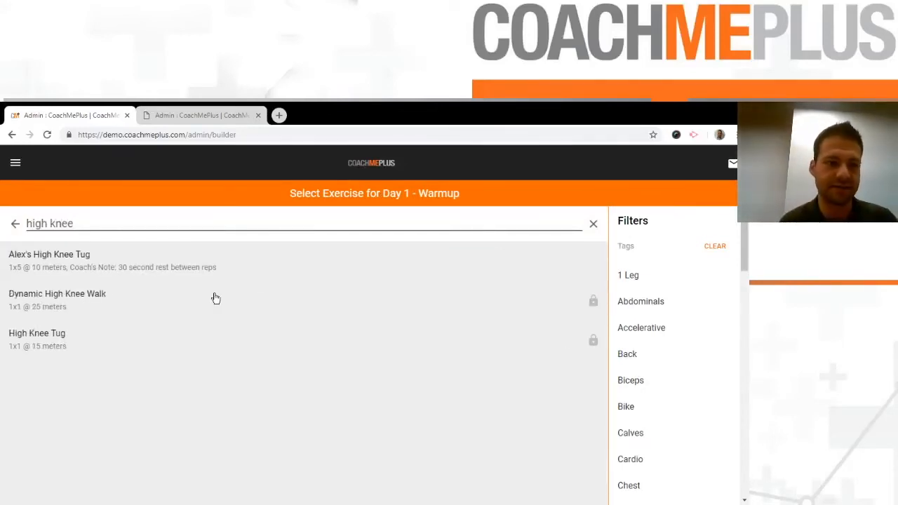
pyautogui.click(66, 341)
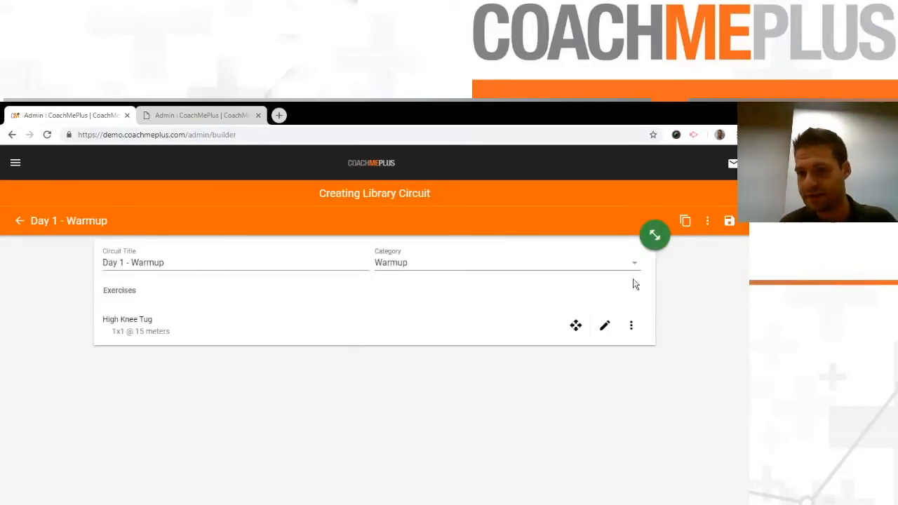
pyautogui.click(655, 237)
pyautogui.write('st')
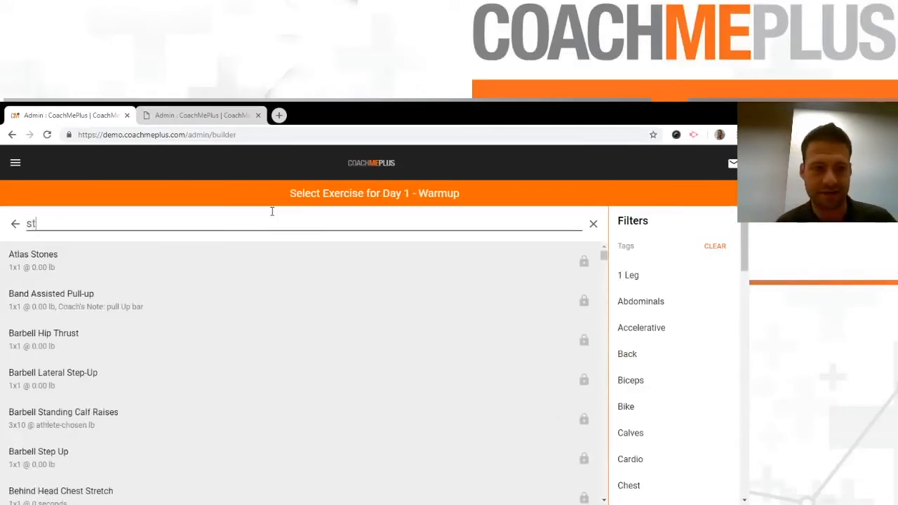
pyautogui.write('raight leg')
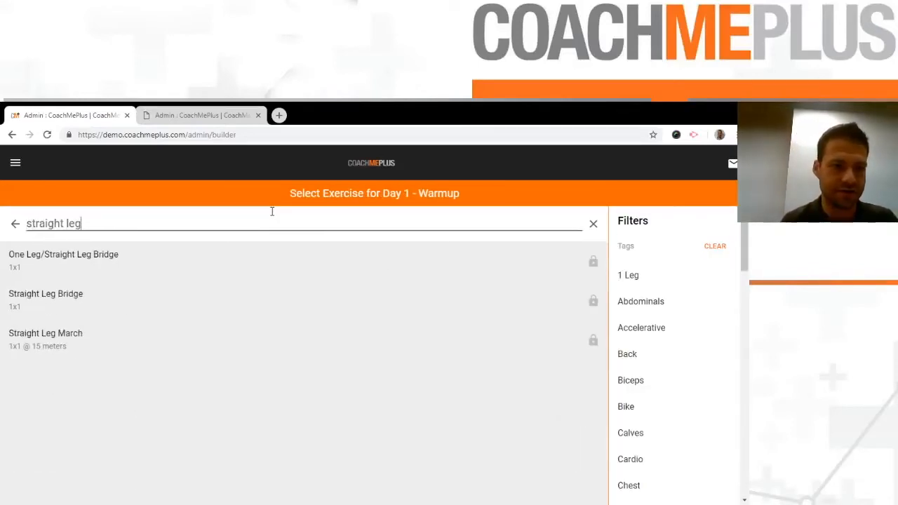
pyautogui.click(105, 344)
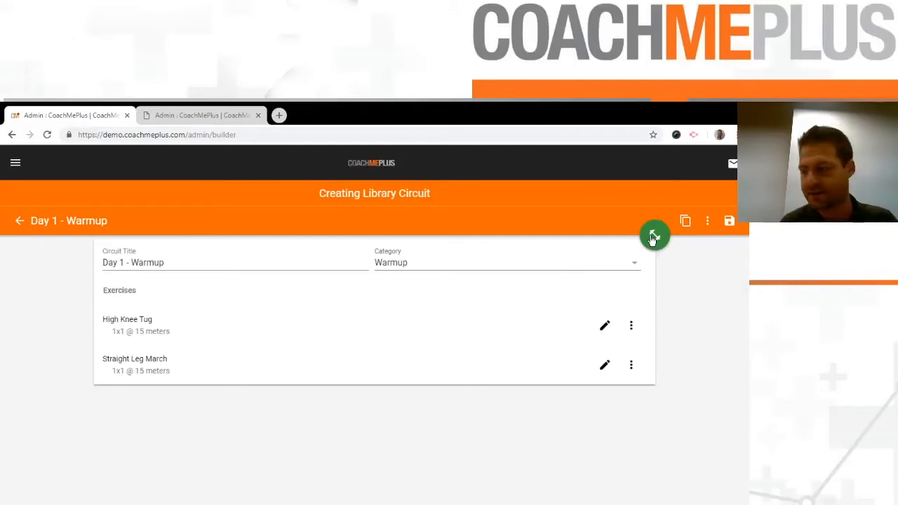
# Add the Forward Walking Lunge and the Backward Walking Lunge and Reach to the warmup circuit.
pyautogui.click(653, 237)
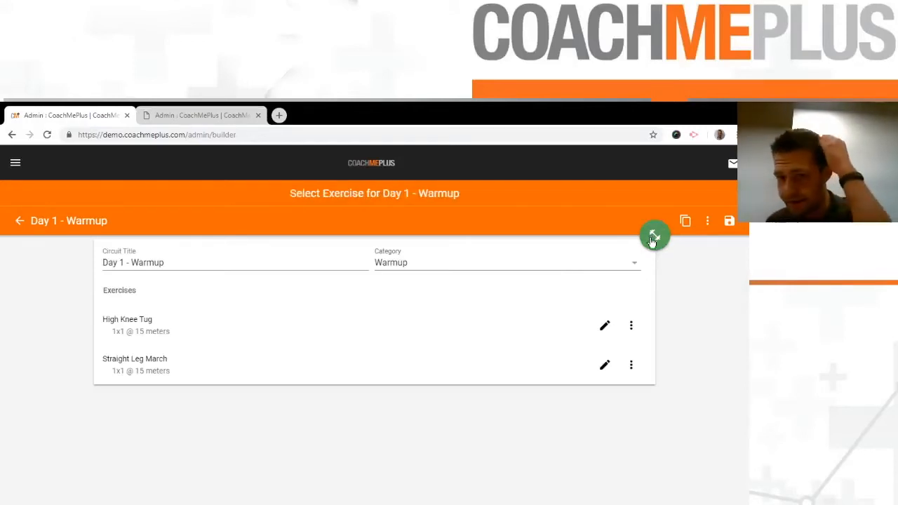
pyautogui.write('forwar')
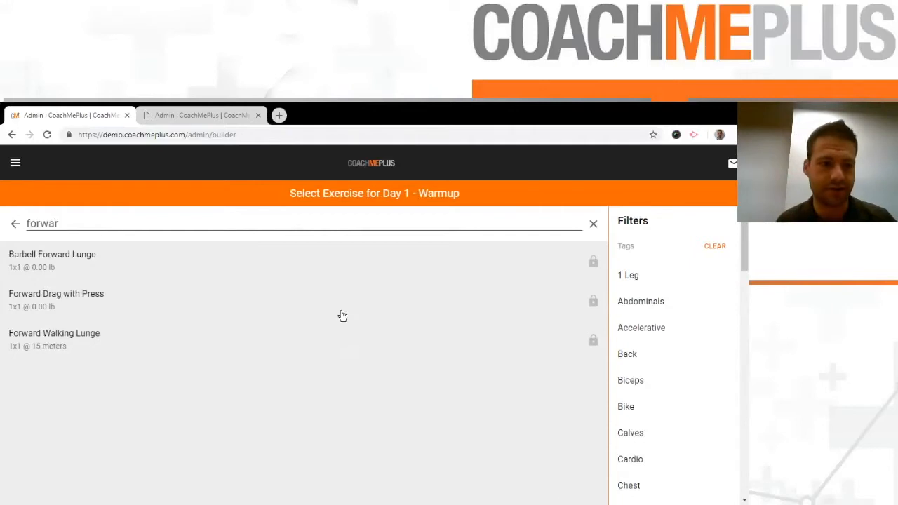
pyautogui.click(178, 347)
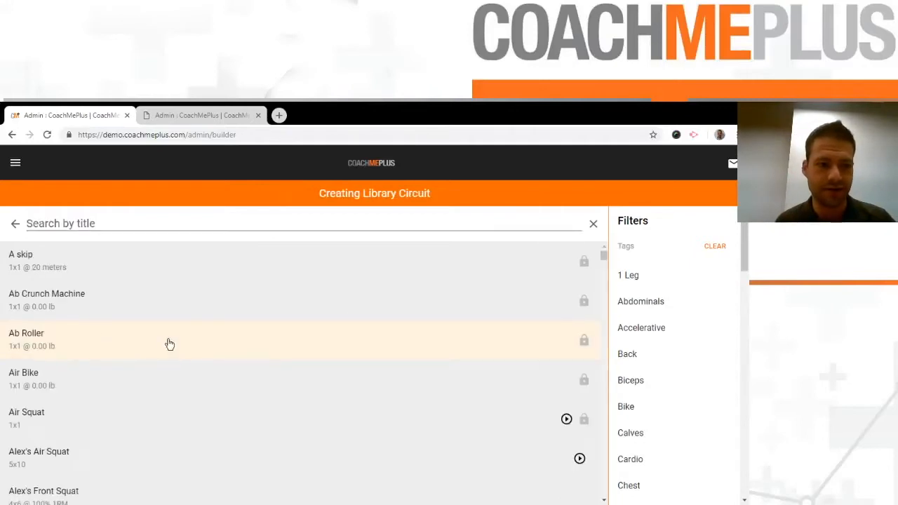
pyautogui.click(653, 237)
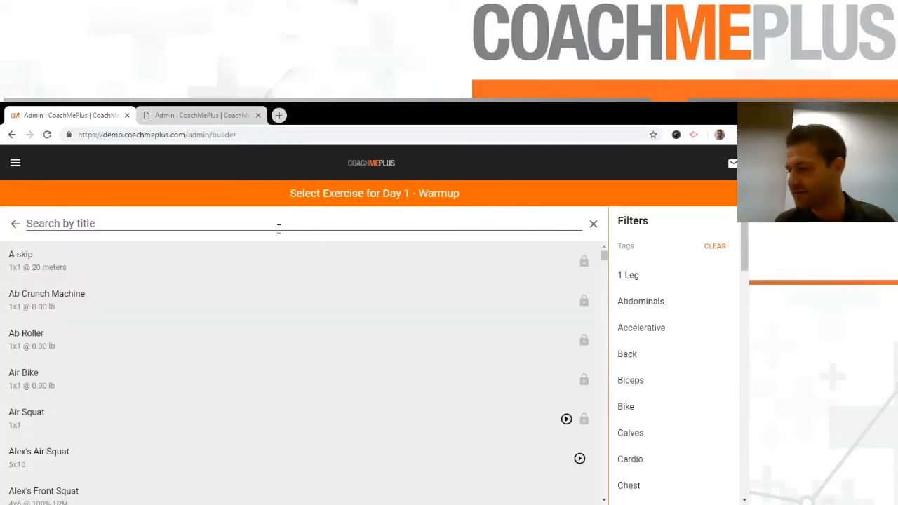
pyautogui.write('backward')
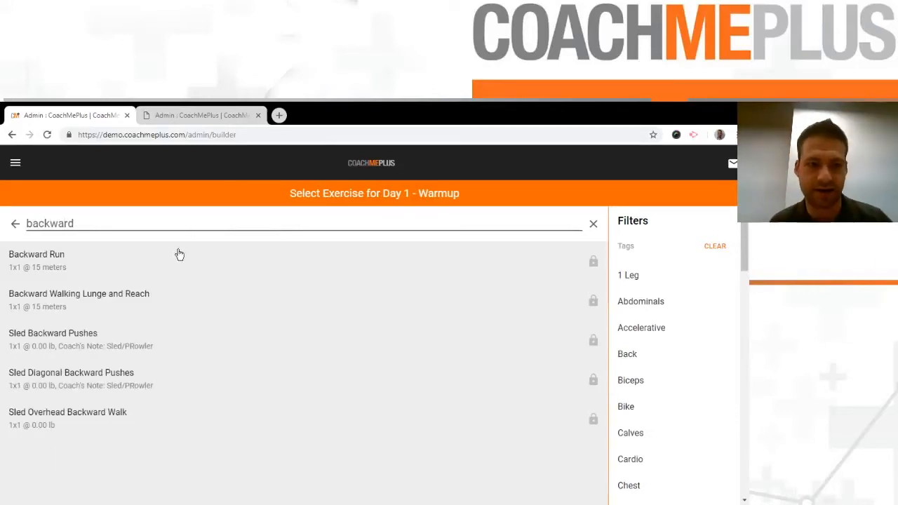
pyautogui.click(167, 301)
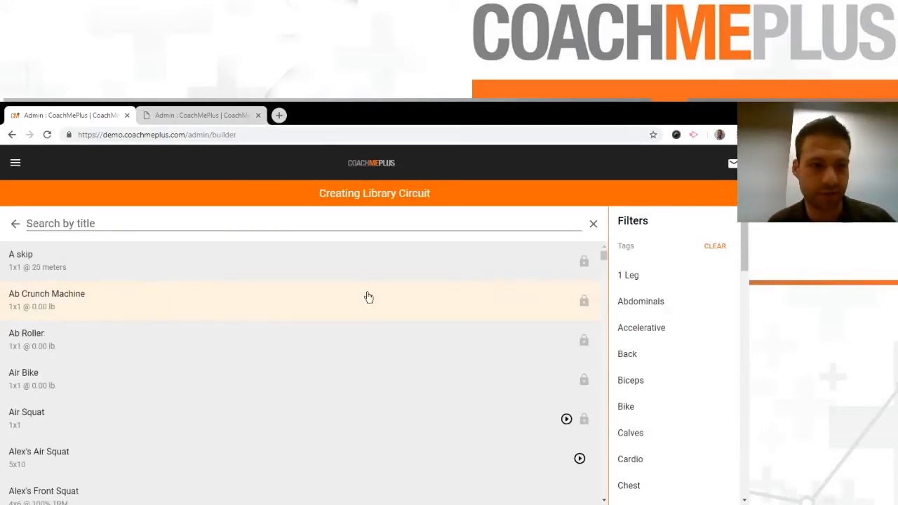
# Find the plain Lateral Lunges exercise and add it to the warmup circuit.
pyautogui.click(653, 235)
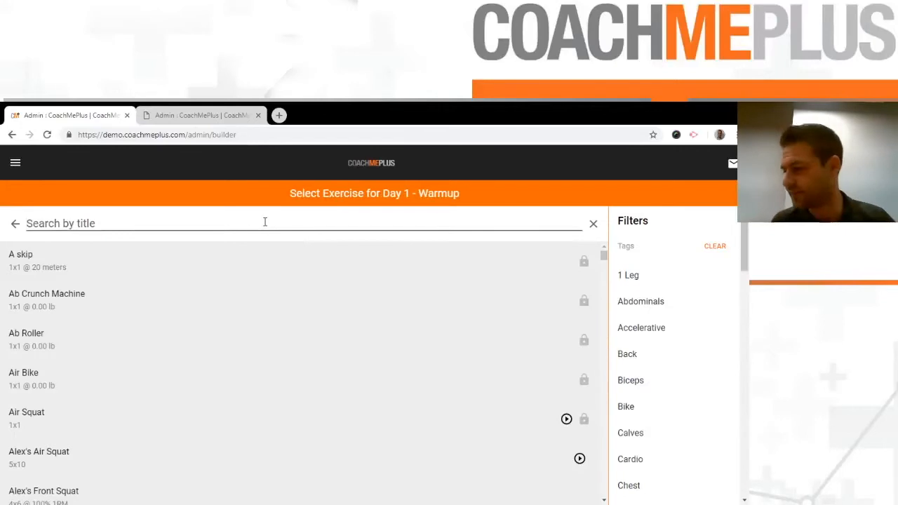
pyautogui.write('lateral j')
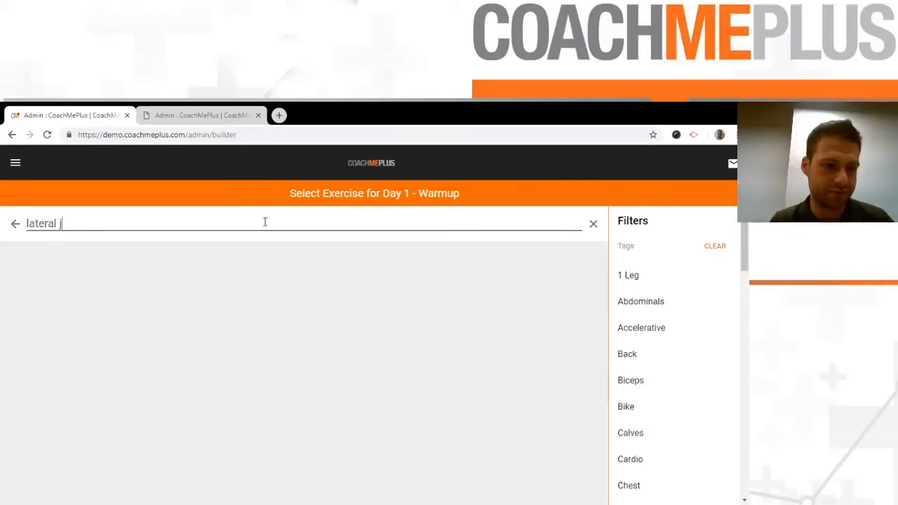
pyautogui.press('BackSpace')
pyautogui.write('lung')
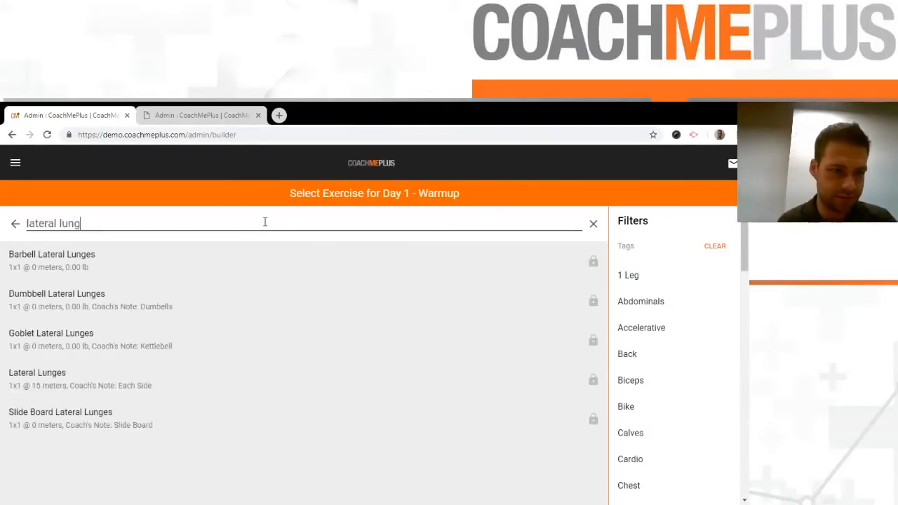
pyautogui.click(92, 375)
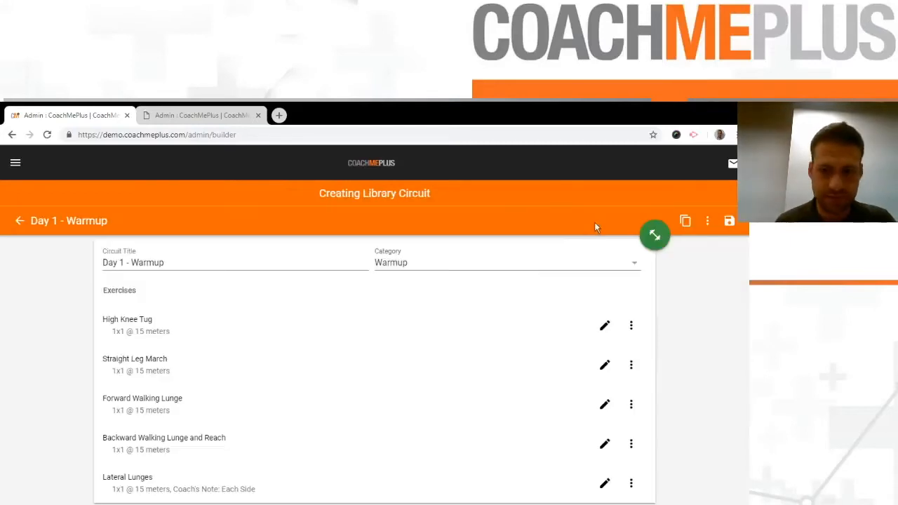
# Add the Backward Run and Shuffle exercises to the warmup circuit.
pyautogui.click(655, 239)
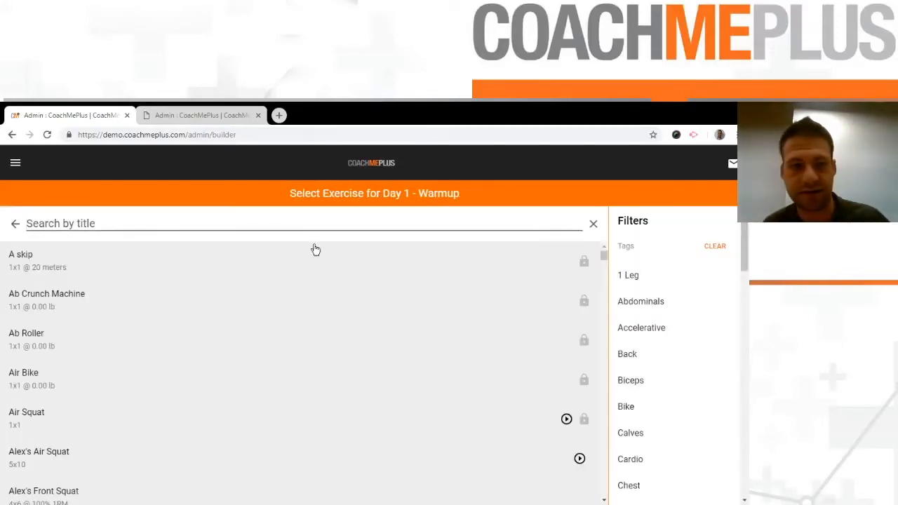
pyautogui.write('backwa')
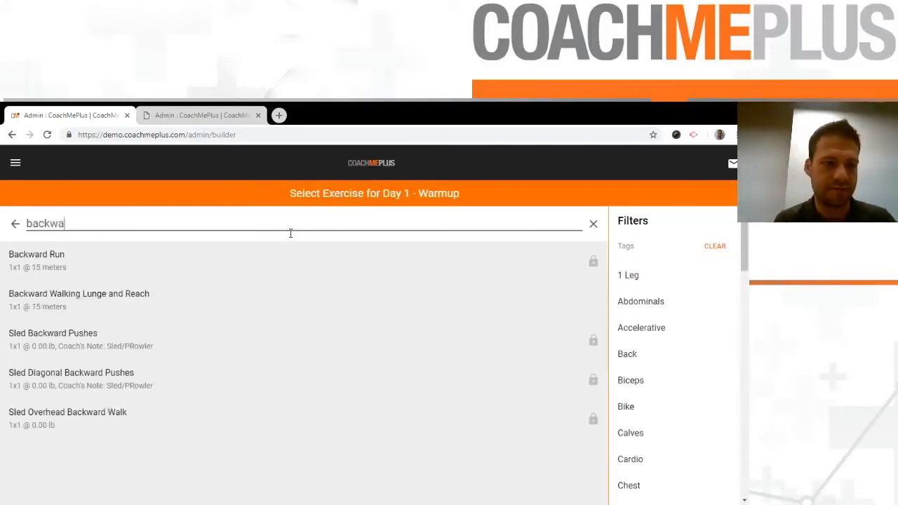
pyautogui.click(283, 251)
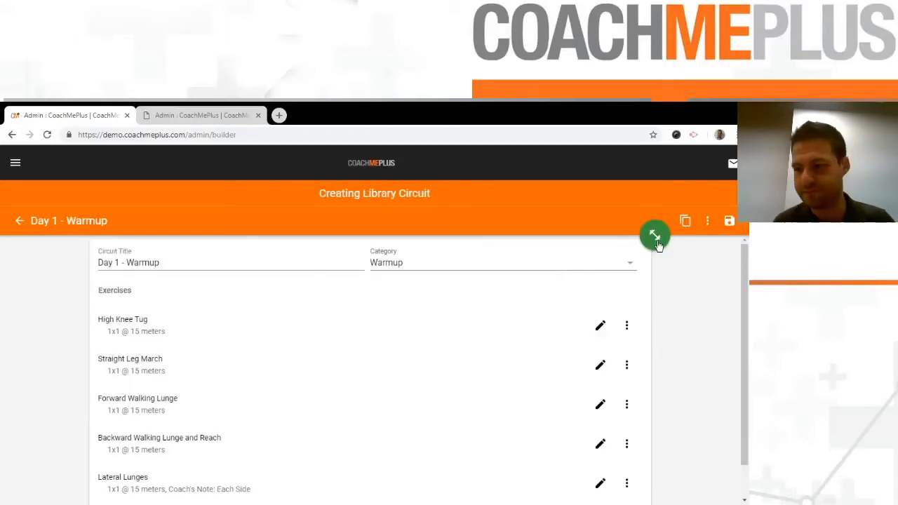
pyautogui.click(657, 245)
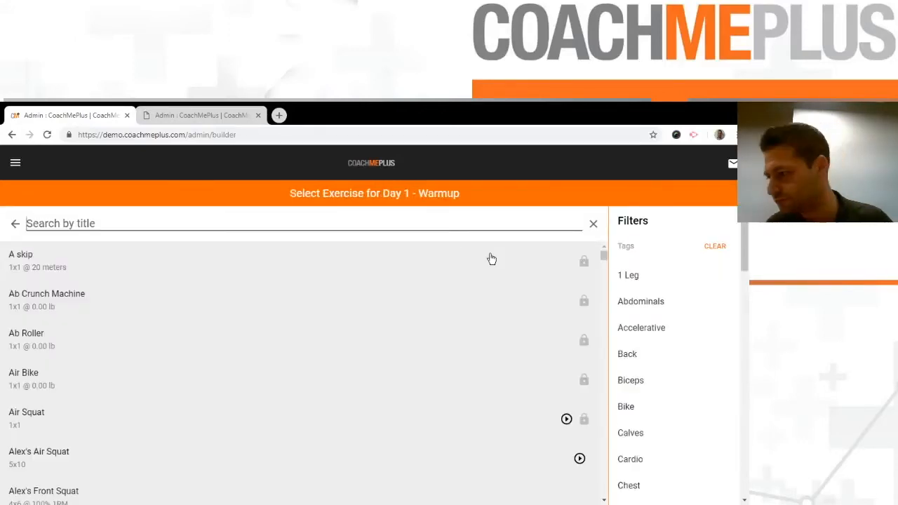
pyautogui.click(324, 222)
pyautogui.write('shuffle')
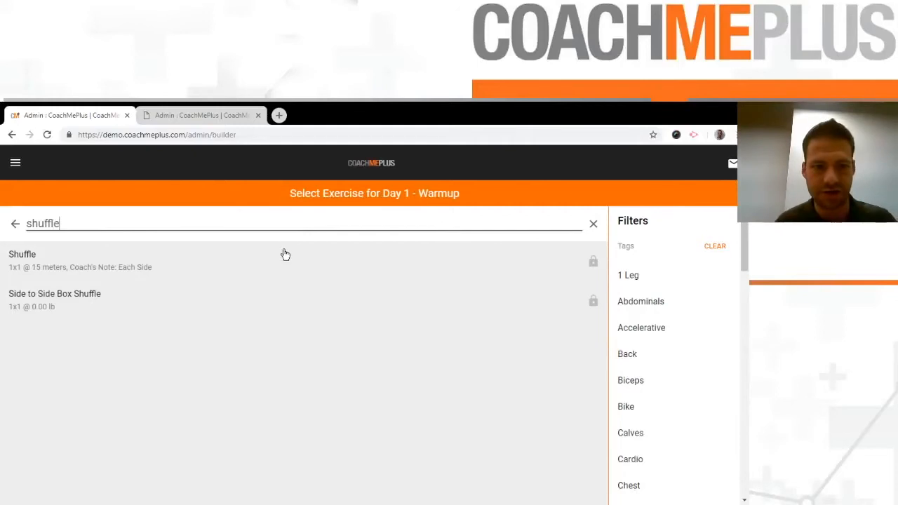
pyautogui.click(282, 254)
# Add the Run exercise as the last item of the warmup circuit and review the exercise list.
pyautogui.click(655, 234)
pyautogui.click(381, 237)
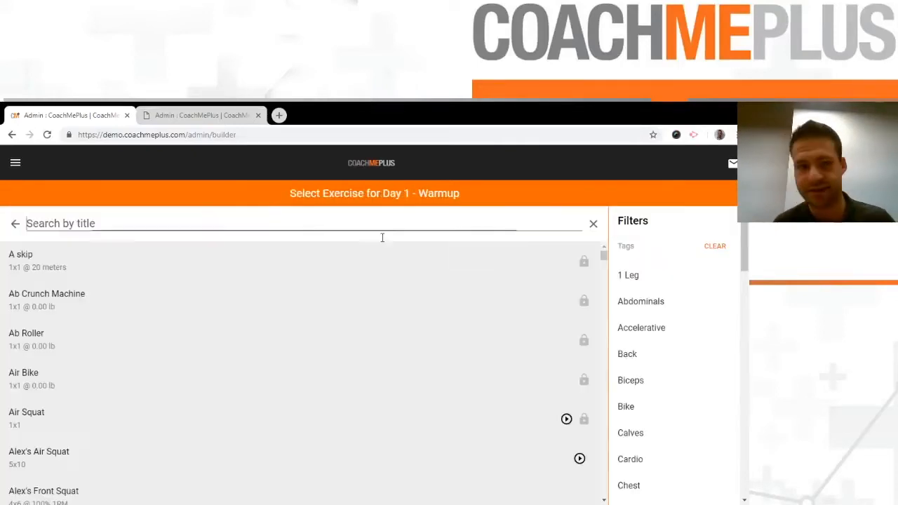
pyautogui.write('run')
pyautogui.scroll(-10, 304, 277)
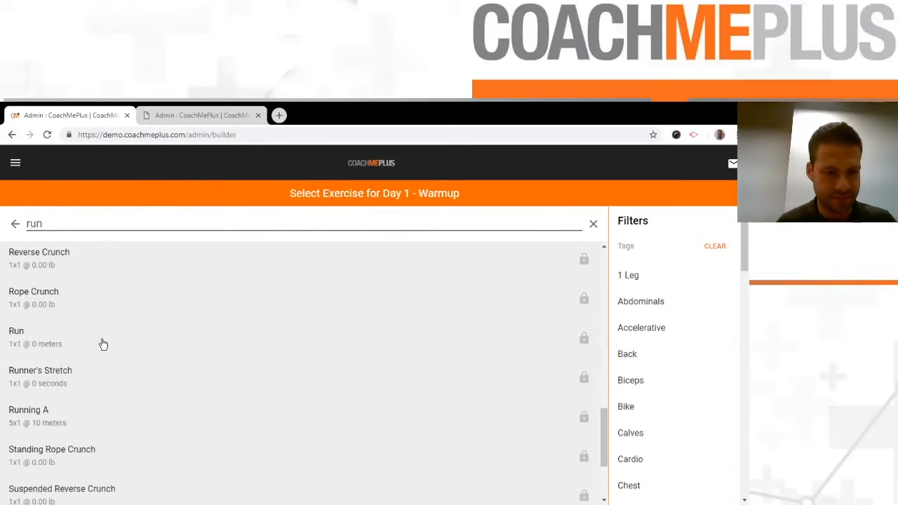
pyautogui.click(104, 344)
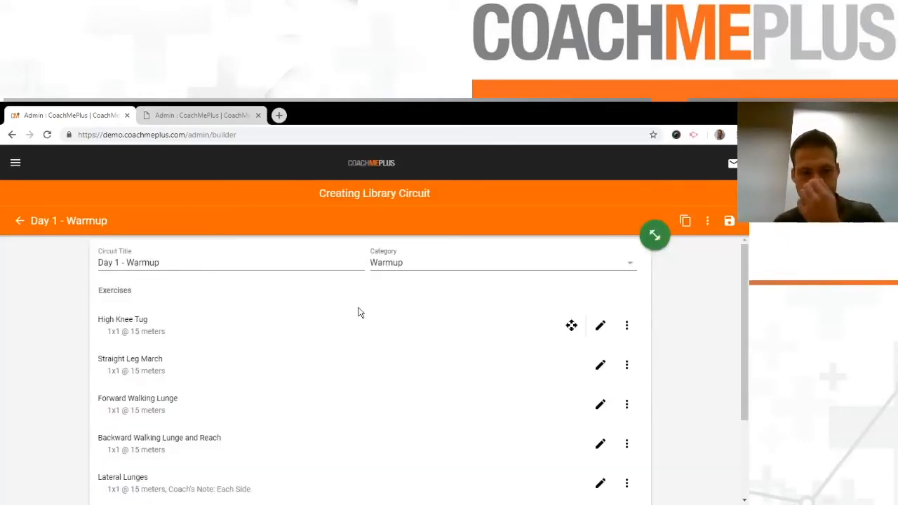
pyautogui.scroll(-1, 337, 355)
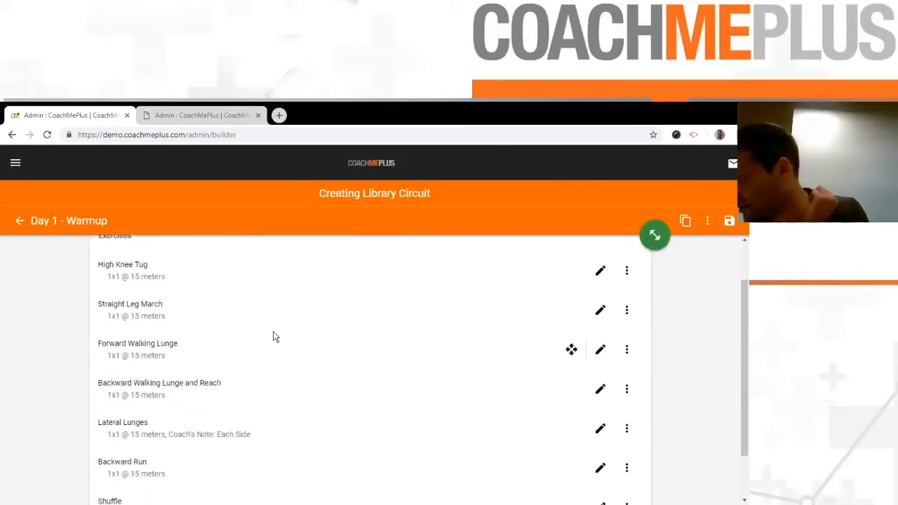
# Check the exercise list of the warmup circuit and save the circuit.
pyautogui.scroll(-1, 301, 331)
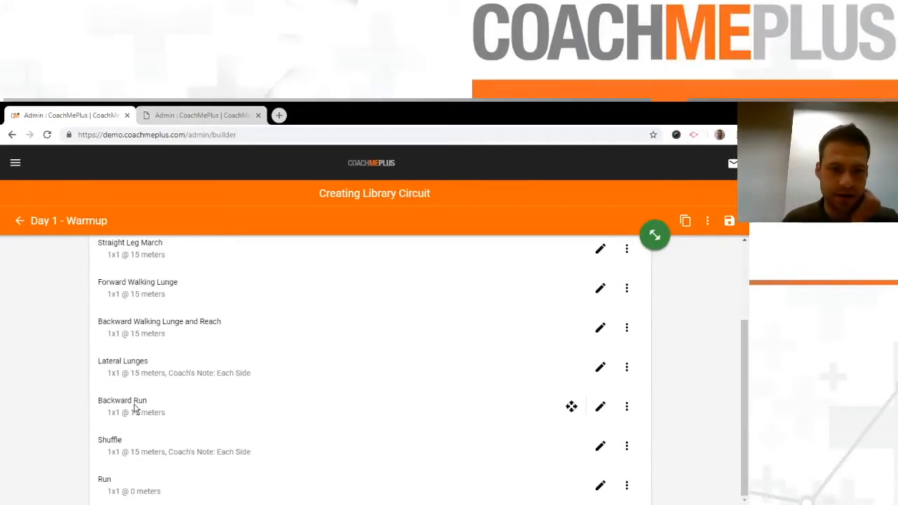
pyautogui.scroll(2, 135, 379)
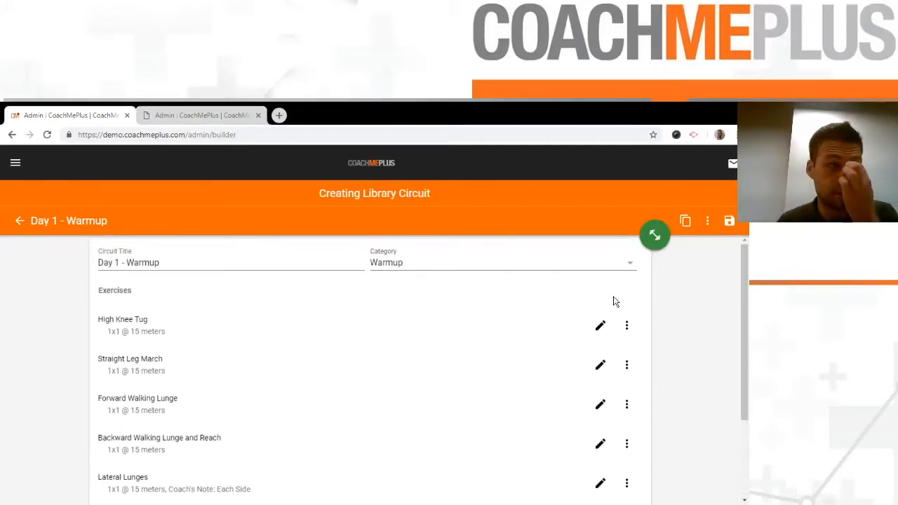
pyautogui.scroll(-2, 564, 296)
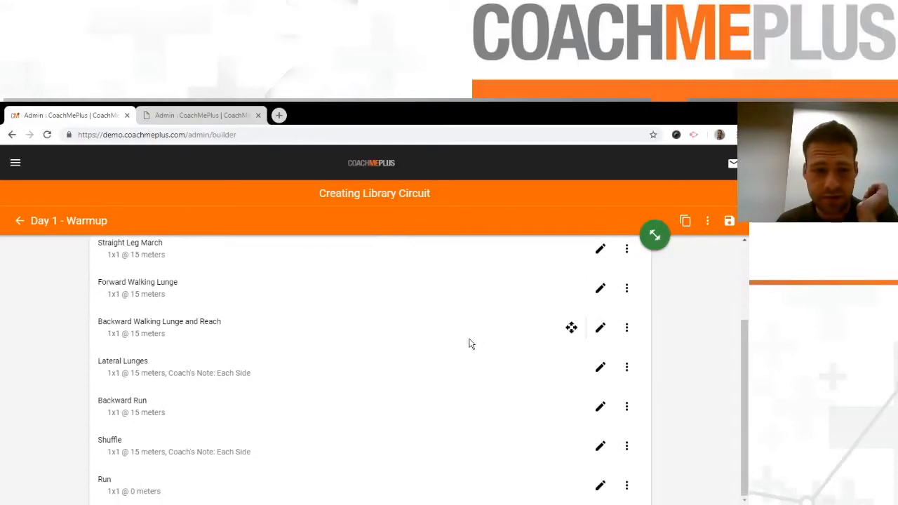
pyautogui.click(730, 221)
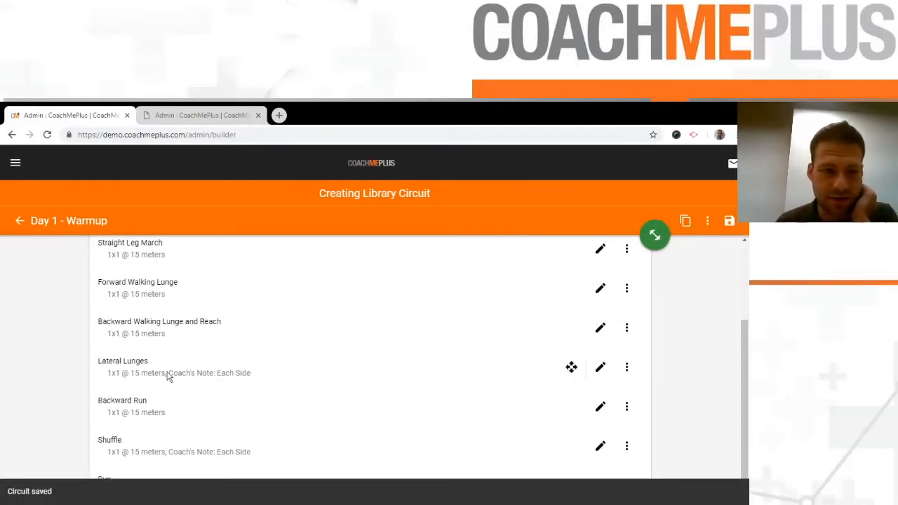
# Set the Run exercise in the warmup circuit to 5 reps at a distance of 15 m and save it.
pyautogui.scroll(2, 126, 362)
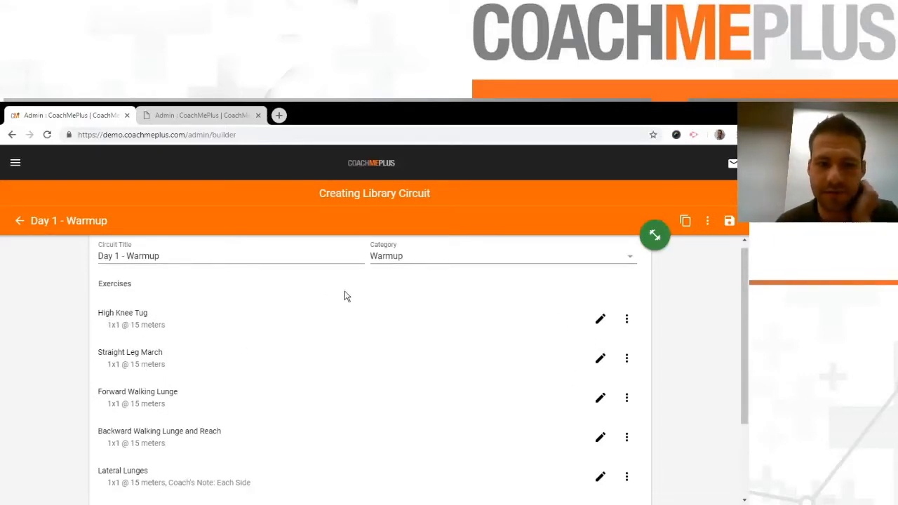
pyautogui.scroll(-2, 344, 300)
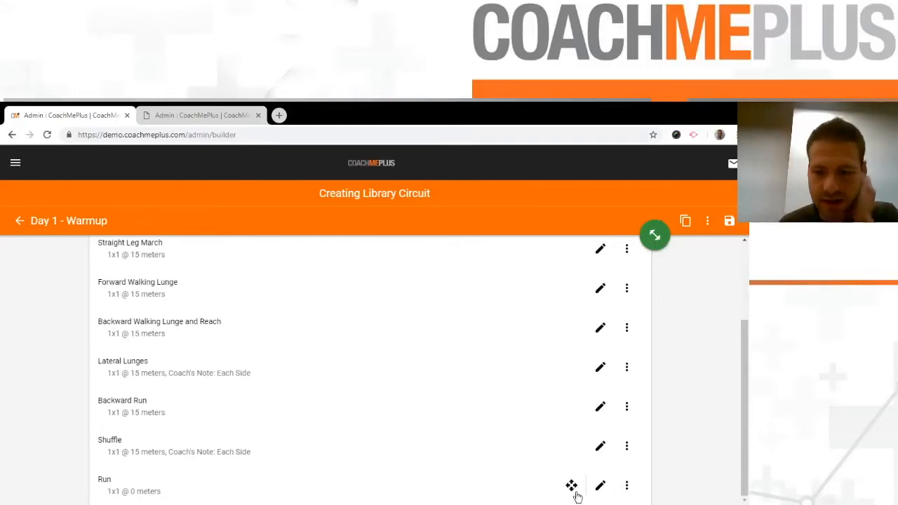
pyautogui.click(600, 486)
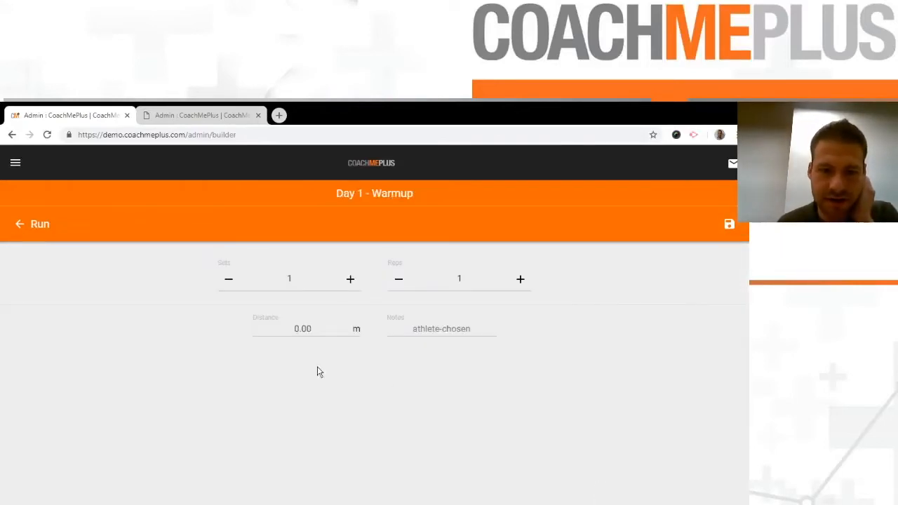
pyautogui.click(320, 334)
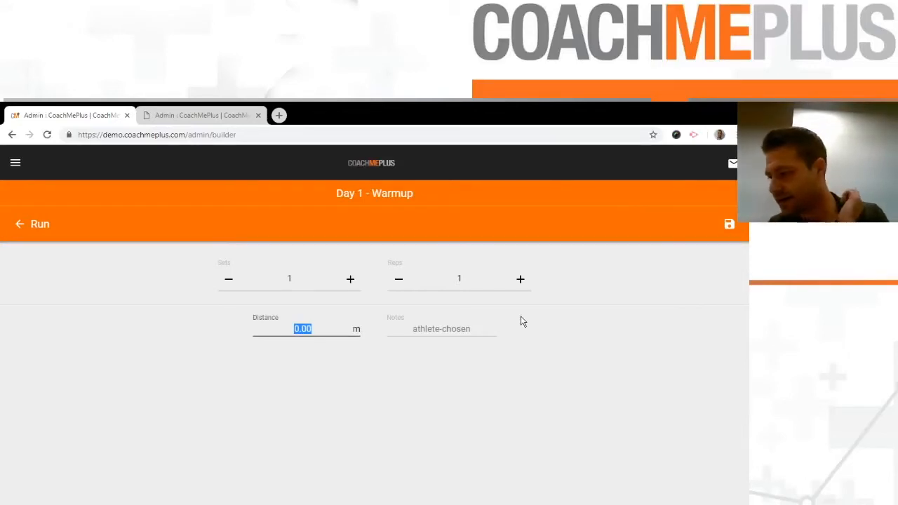
pyautogui.write('15')
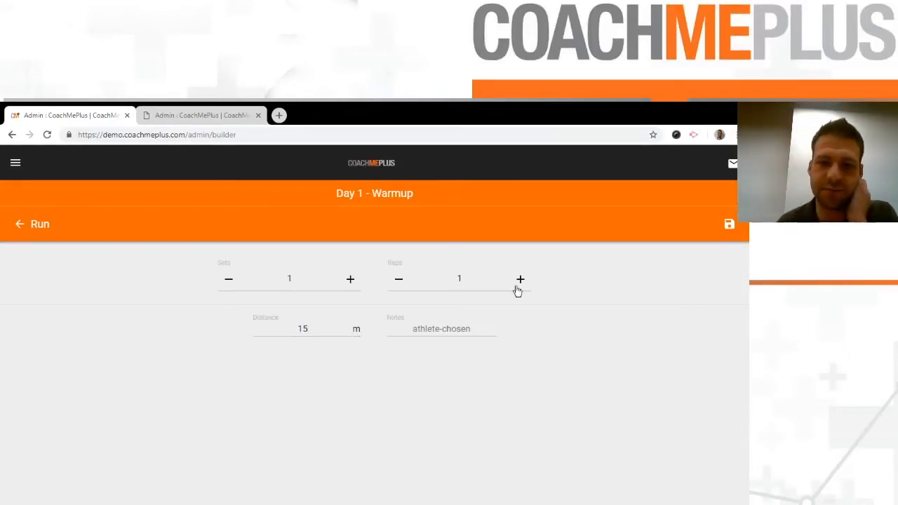
pyautogui.click(520, 280)
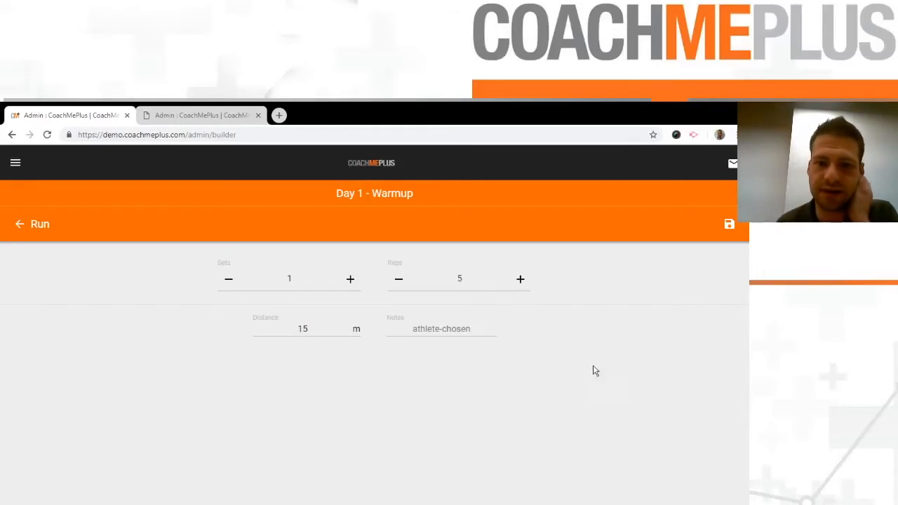
pyautogui.click(729, 225)
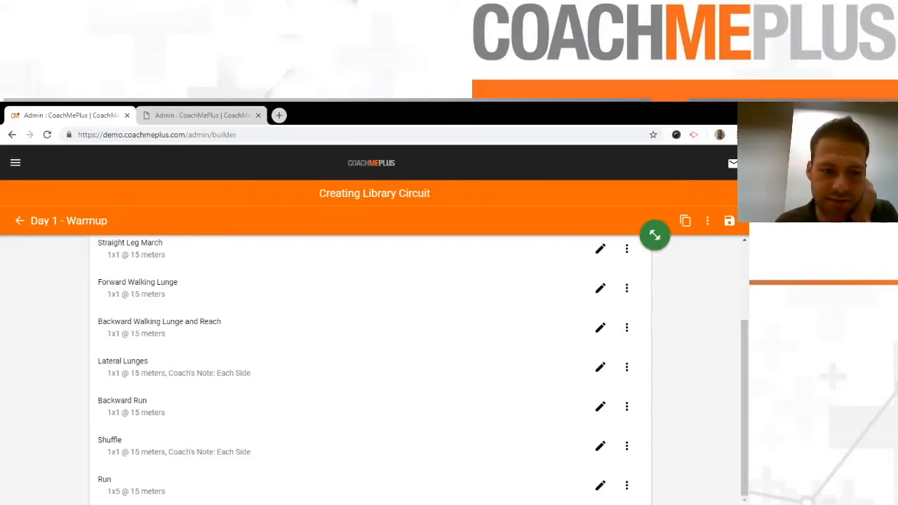
# Make a superset from High Knee Tug and move Straight Leg March into it.
pyautogui.scroll(3, 305, 459)
pyautogui.scroll(-3, 312, 452)
pyautogui.scroll(3, 589, 457)
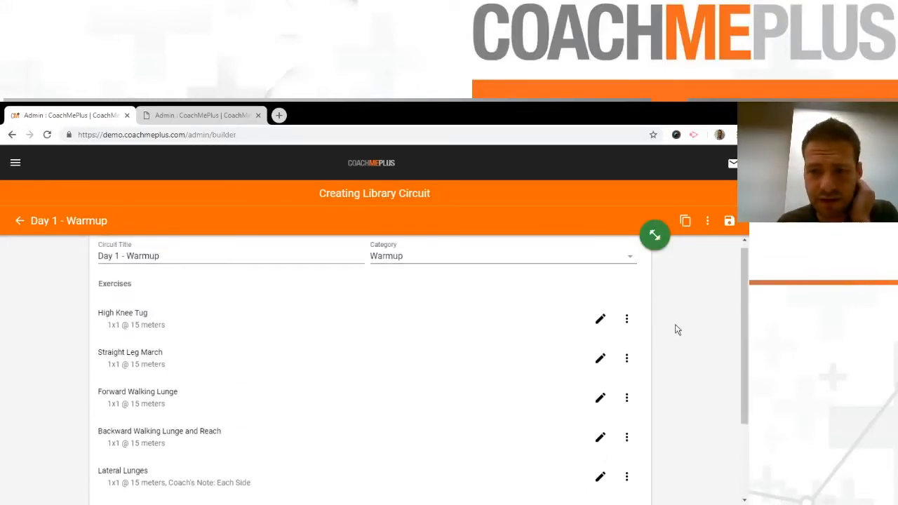
pyautogui.click(635, 320)
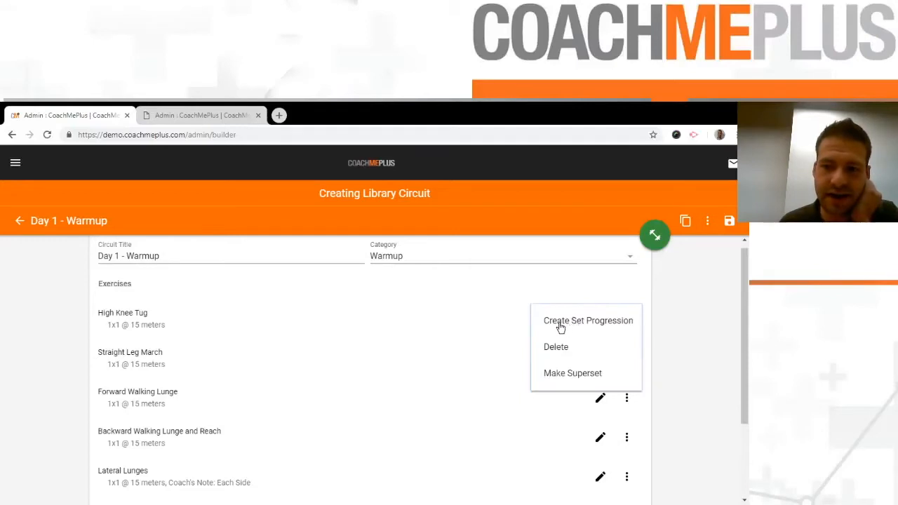
pyautogui.click(568, 374)
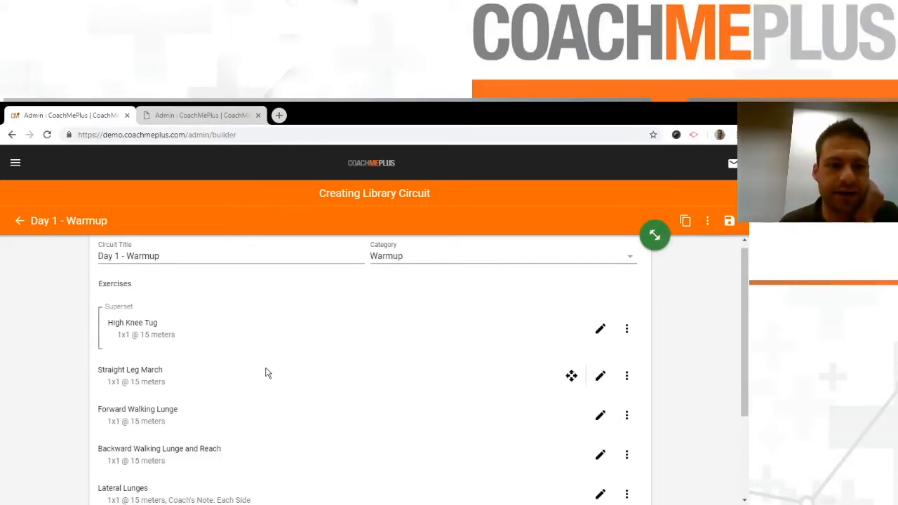
pyautogui.moveTo(572, 377); pyautogui.dragTo(489, 351)
# Move Forward Walking Lunge into the superset and back out, below Backward Walking Lunge and Reach, and save the circuit.
pyautogui.moveTo(572, 414); pyautogui.dragTo(484, 399)
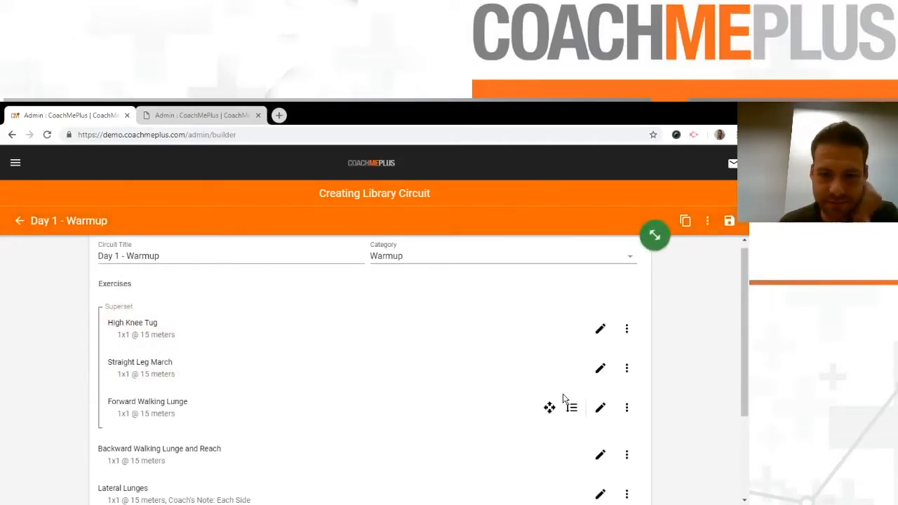
pyautogui.moveTo(549, 409); pyautogui.dragTo(343, 462)
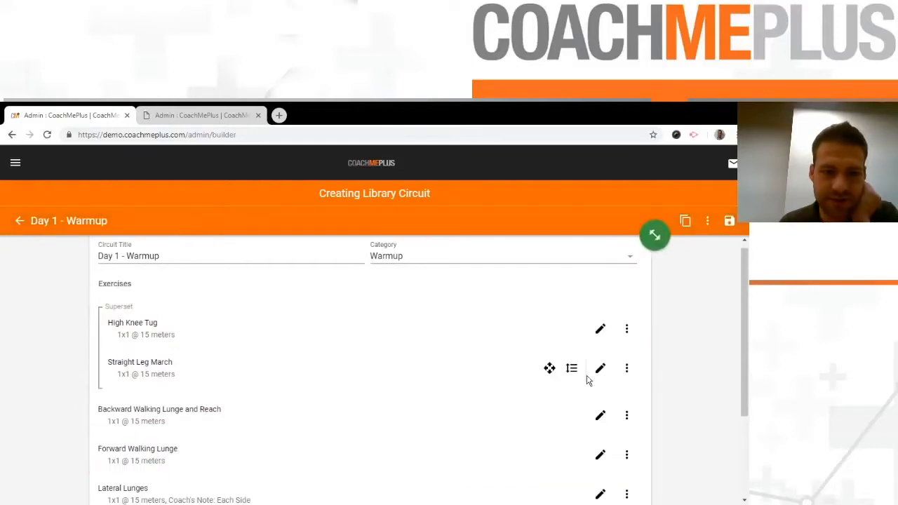
pyautogui.click(730, 226)
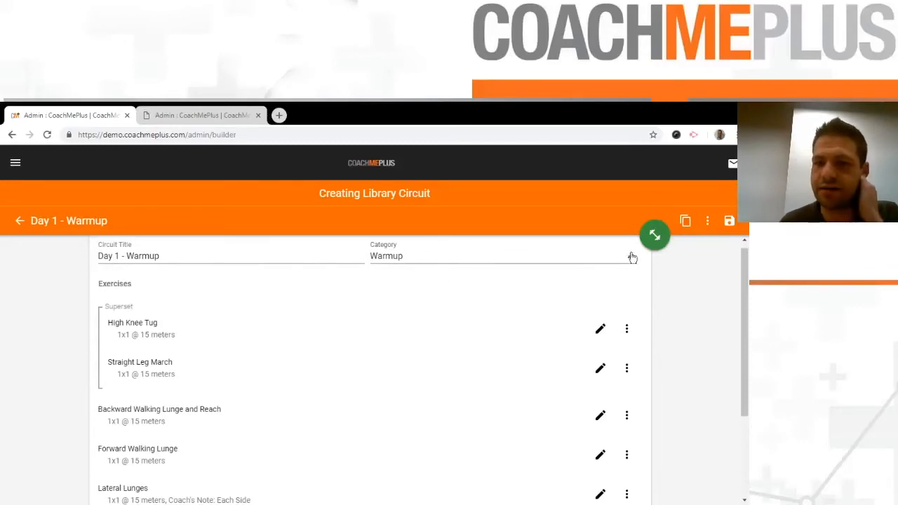
# Open and cancel the prompt for copying the circuit, and check which programs use this circuit.
pyautogui.click(691, 223)
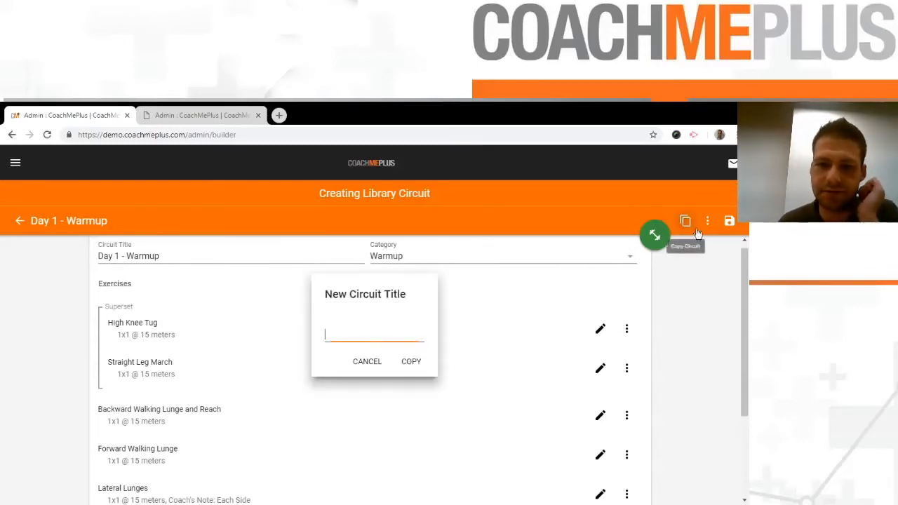
pyautogui.click(367, 362)
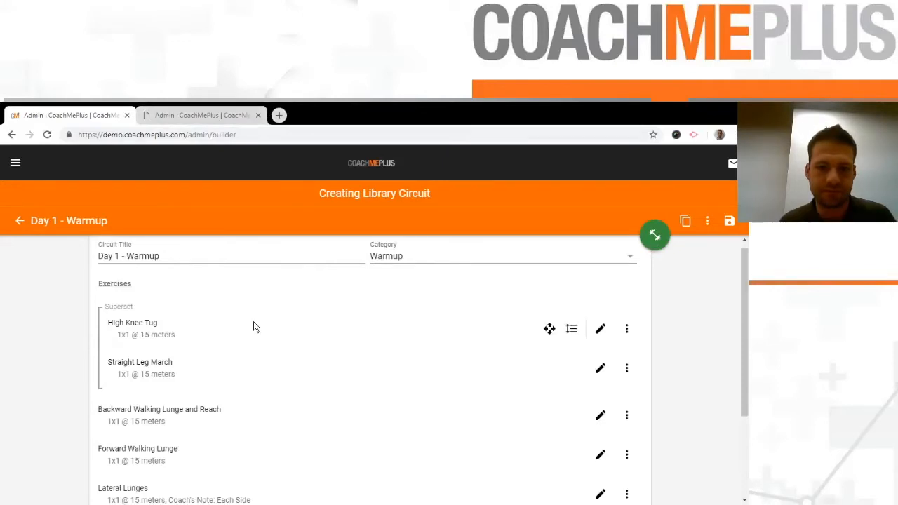
pyautogui.click(707, 222)
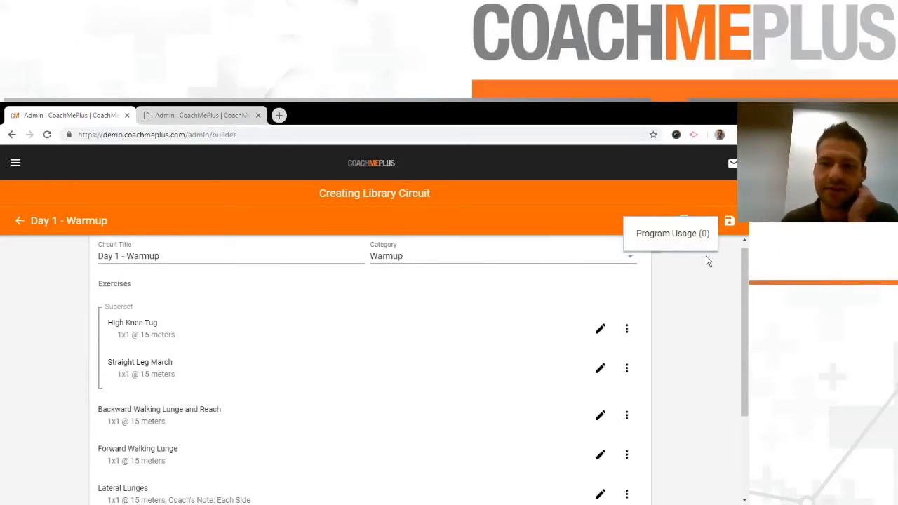
pyautogui.click(708, 237)
pyautogui.click(580, 333)
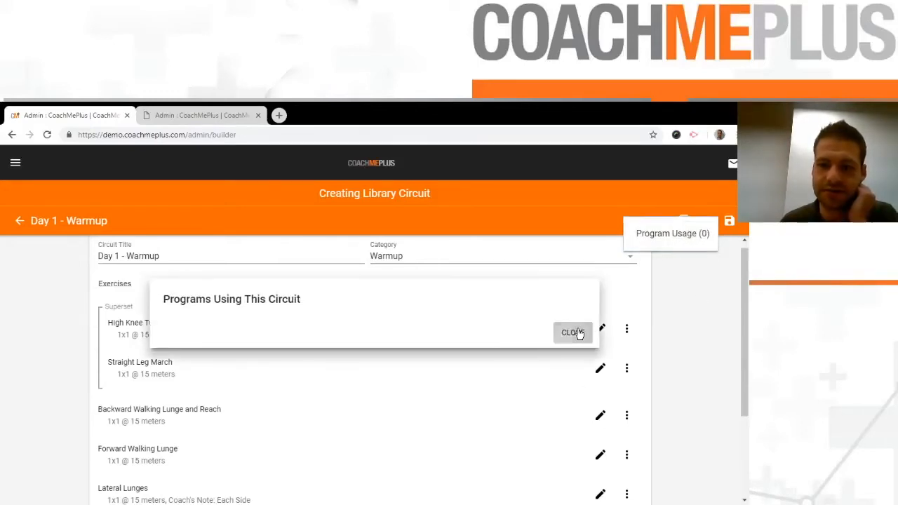
# Save the circuit and reorder its exercises so Forward Walking Lunge comes before Backward Walking Lunge and Reach.
pyautogui.click(730, 222)
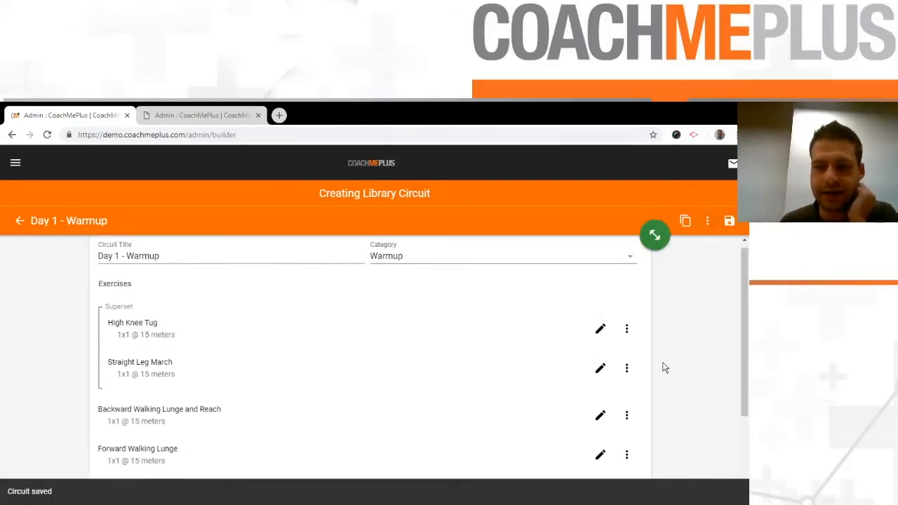
pyautogui.scroll(-3, 697, 327)
pyautogui.scroll(3, 693, 342)
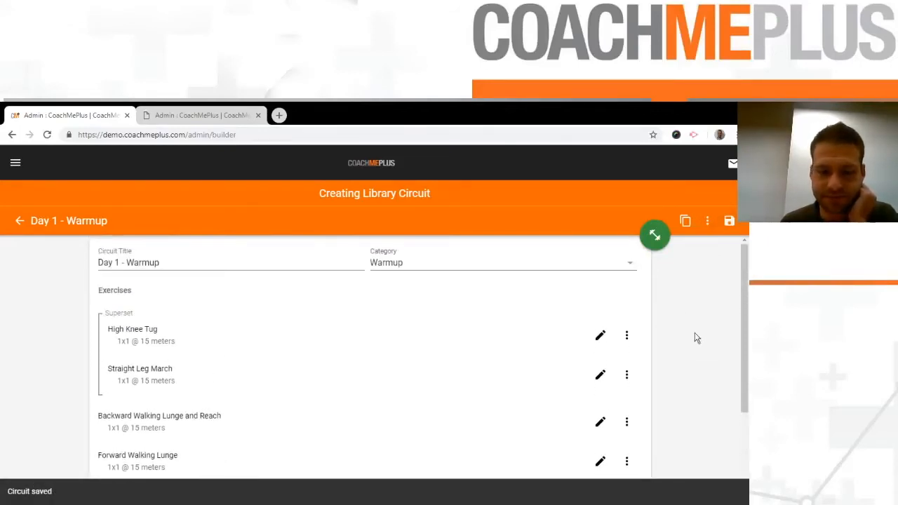
pyautogui.click(571, 424)
pyautogui.scroll(-1, 538, 425)
pyautogui.click(409, 417)
pyautogui.scroll(-1, 677, 369)
pyautogui.scroll(3, 675, 376)
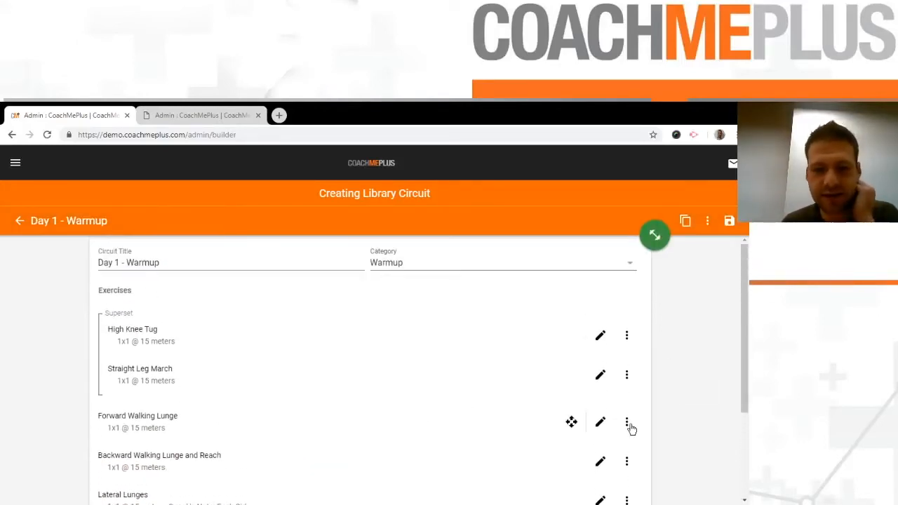
# Leave the warmup circuit and save its pending changes.
pyautogui.click(628, 424)
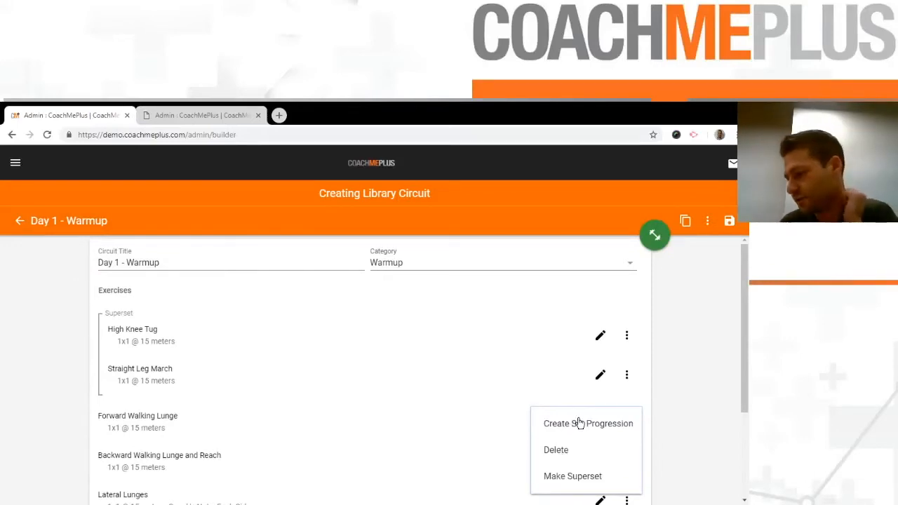
pyautogui.click(35, 344)
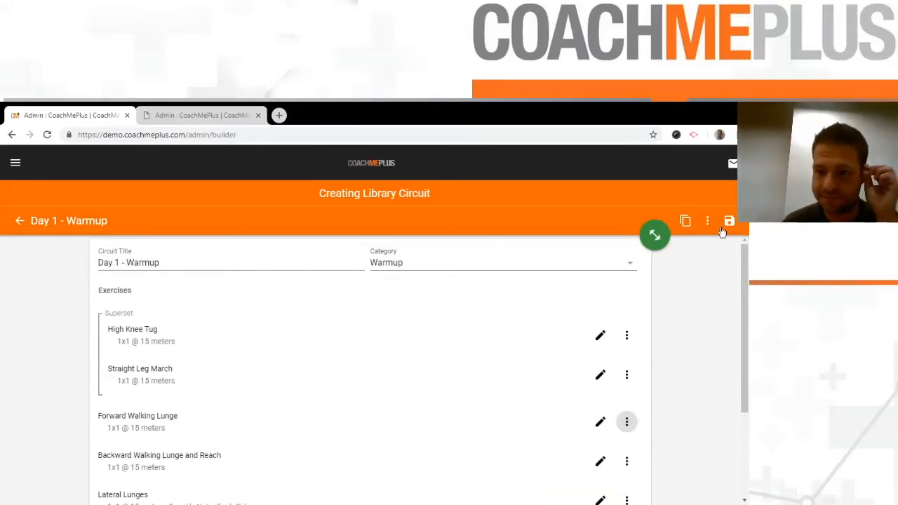
pyautogui.click(19, 221)
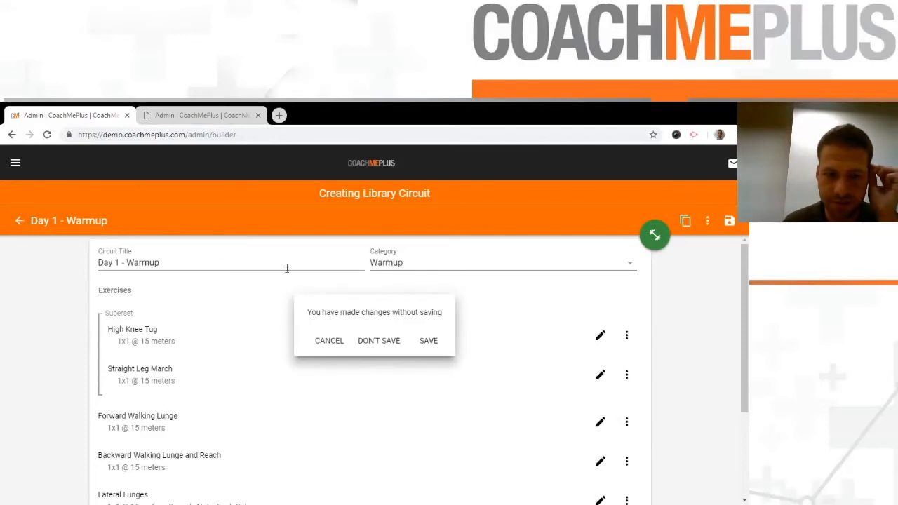
pyautogui.click(426, 341)
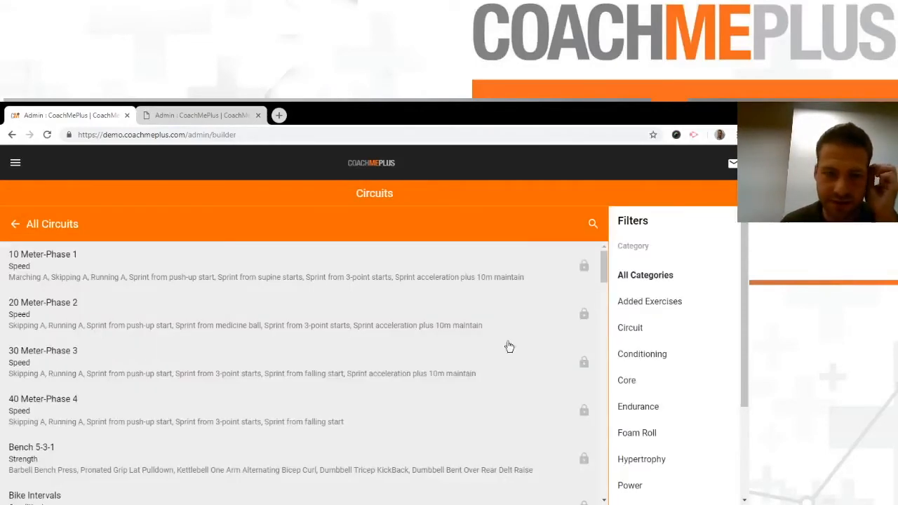
# Search the circuit library for "day 1", open the Day 1 - Warmup circuit to check it, and return to the list.
pyautogui.click(601, 223)
pyautogui.write('day 1')
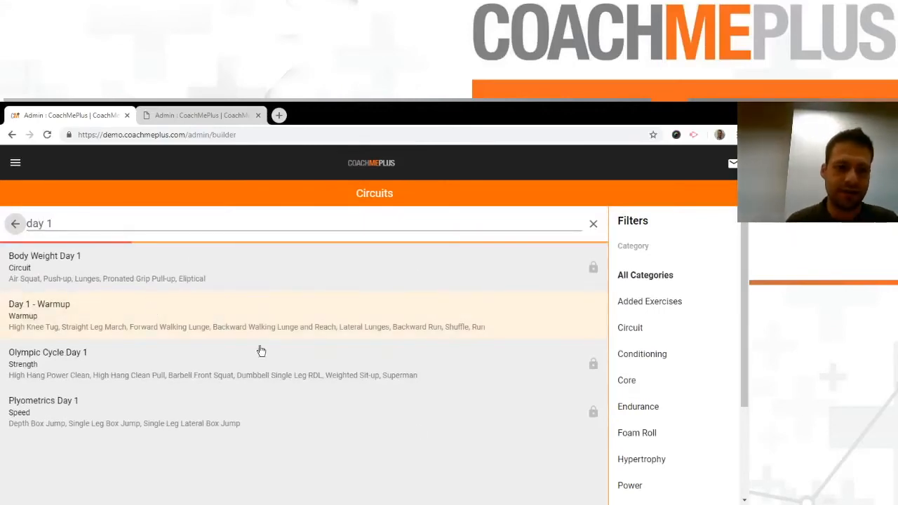
pyautogui.click(180, 317)
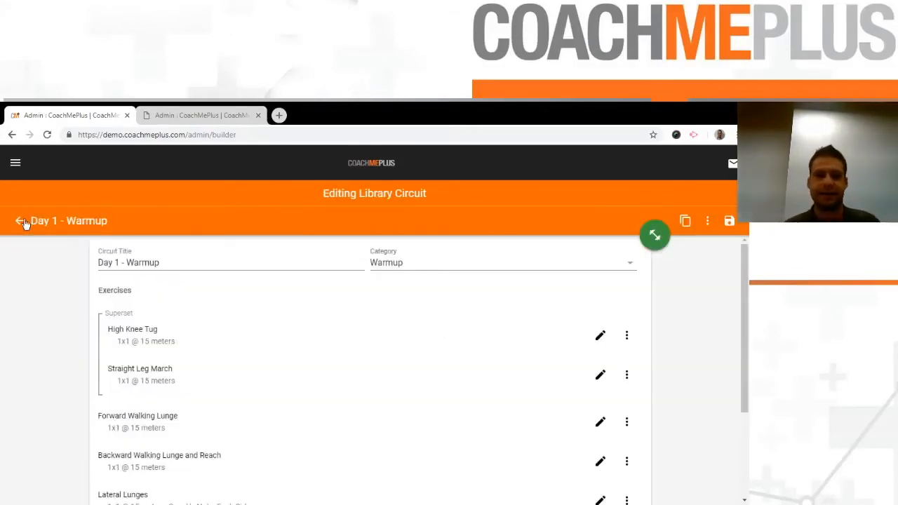
pyautogui.click(20, 222)
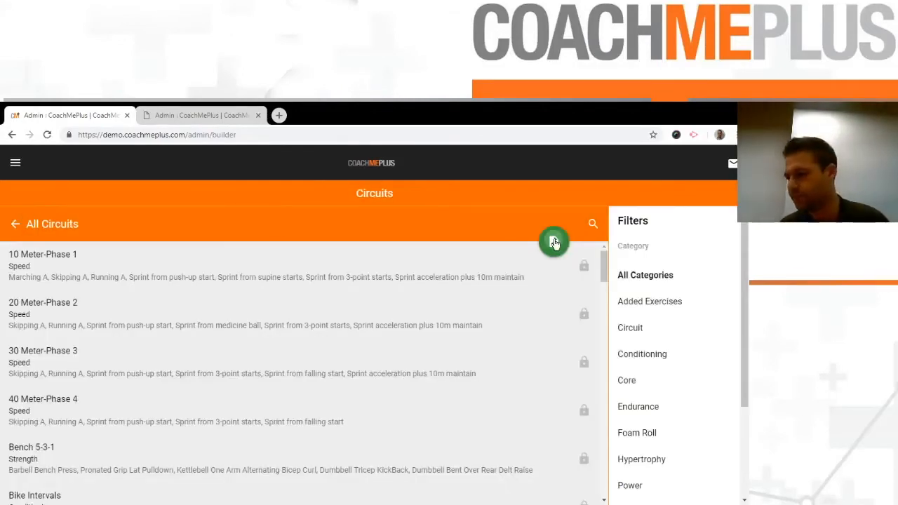
# Create a new library circuit titled "Day 1 - Speed" in the Speed category.
pyautogui.click(553, 242)
pyautogui.click(180, 271)
pyautogui.write('Day ')
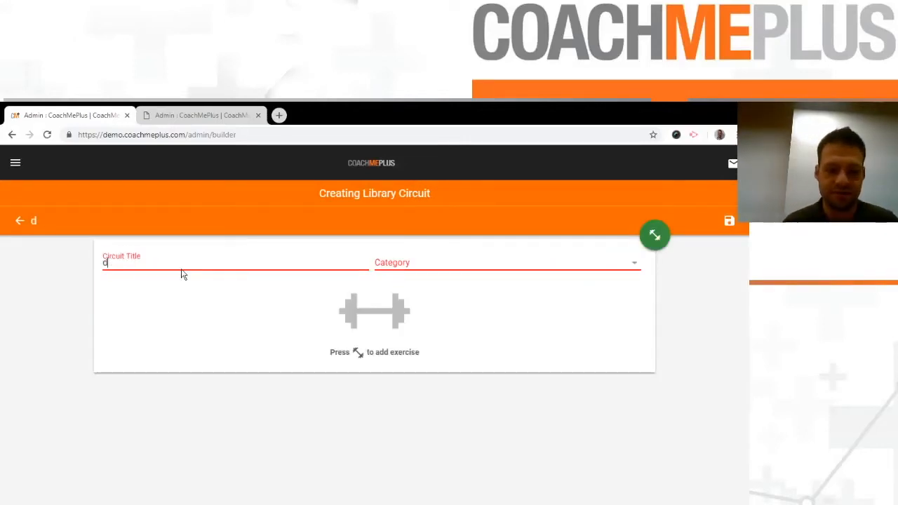
pyautogui.write('1 Sp')
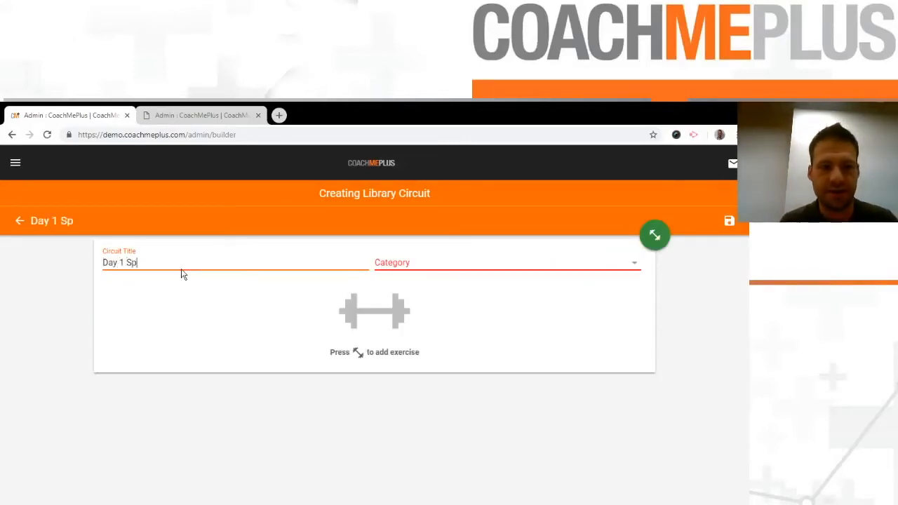
pyautogui.write('eed- Speed')
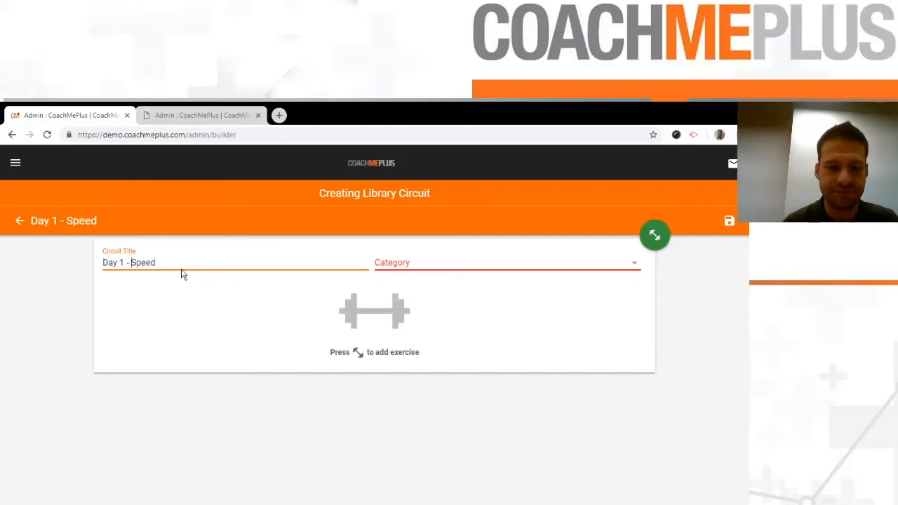
pyautogui.click(545, 257)
pyautogui.scroll(-1, 407, 393)
pyautogui.click(395, 409)
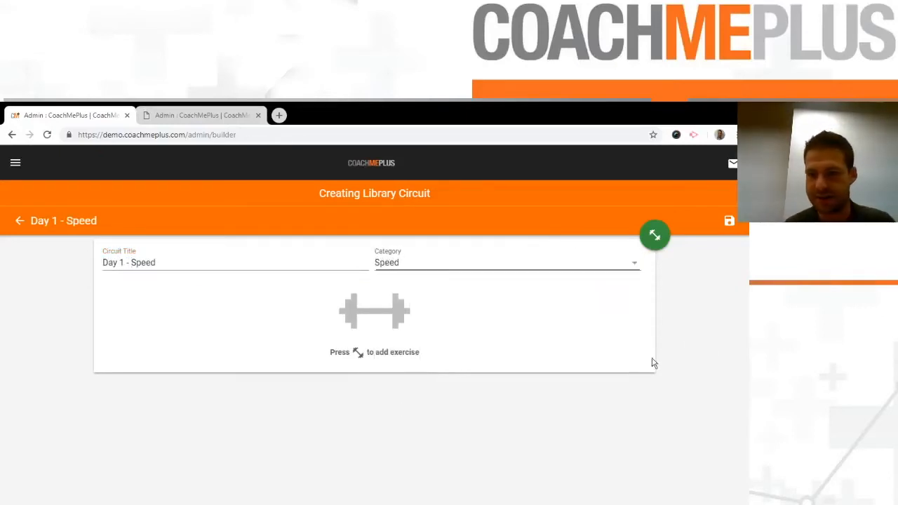
# Add the Depth Box Jump and Single Leg Box Jump exercises to the Day 1 - Speed circuit.
pyautogui.click(654, 236)
pyautogui.click(217, 237)
pyautogui.write('depth')
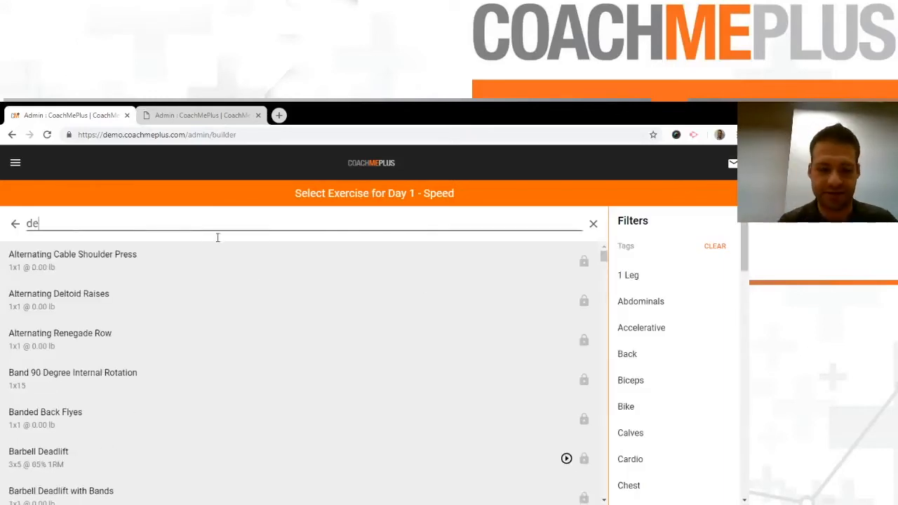
pyautogui.click(211, 259)
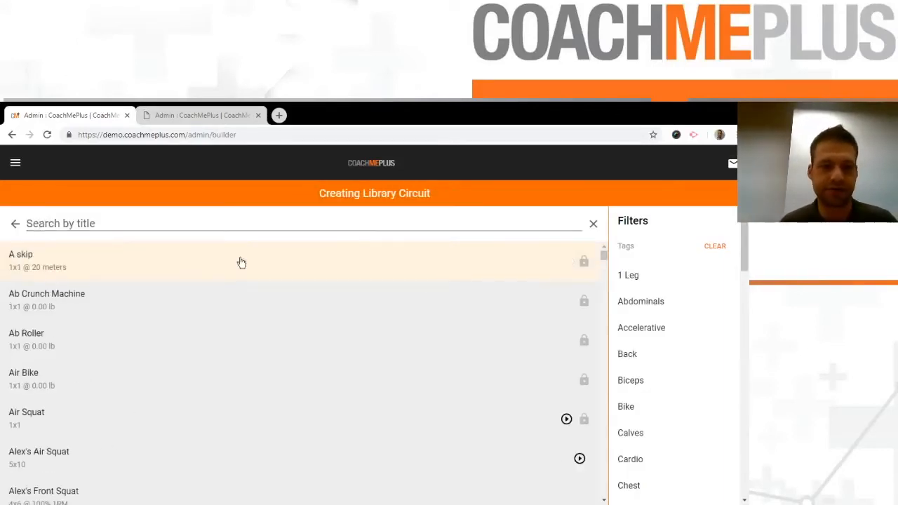
pyautogui.click(654, 237)
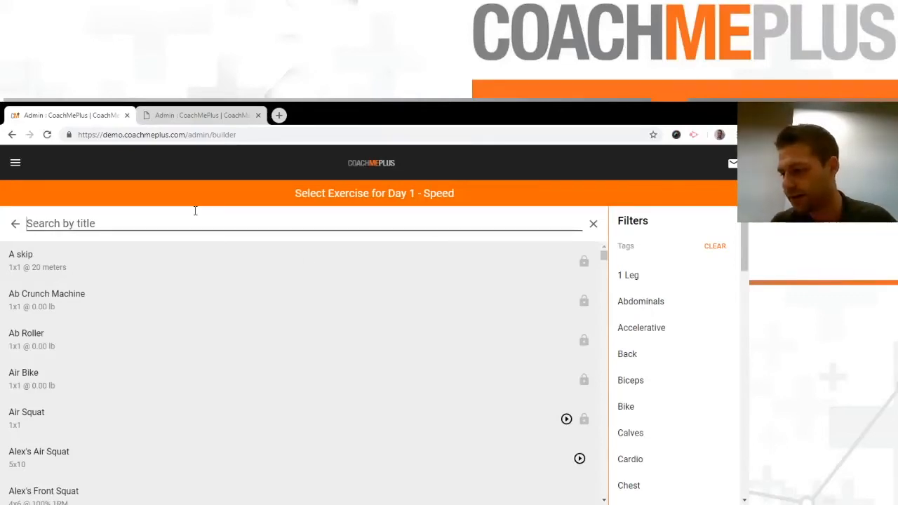
pyautogui.write('single leg box')
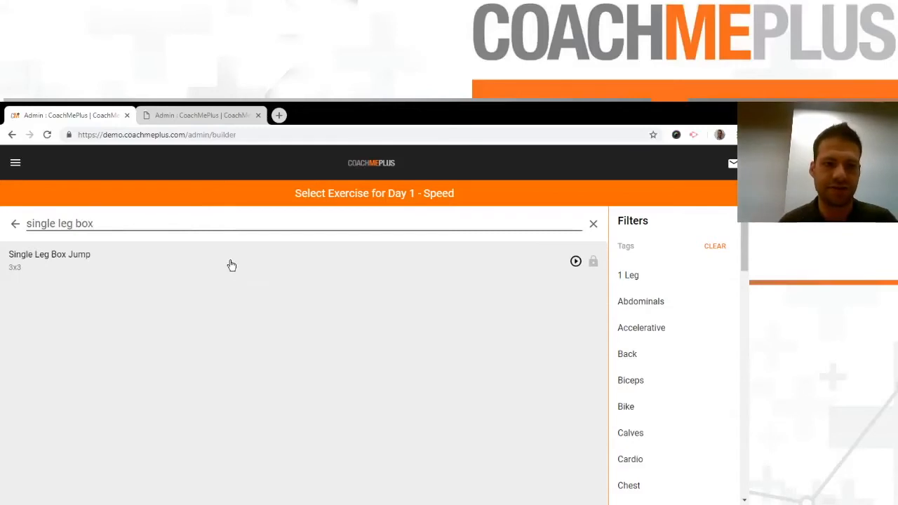
pyautogui.click(230, 264)
# Find Single Leg Lateral Box Jump in the exercise library and add it to the Day 1 - Speed circuit.
pyautogui.click(655, 234)
pyautogui.click(204, 228)
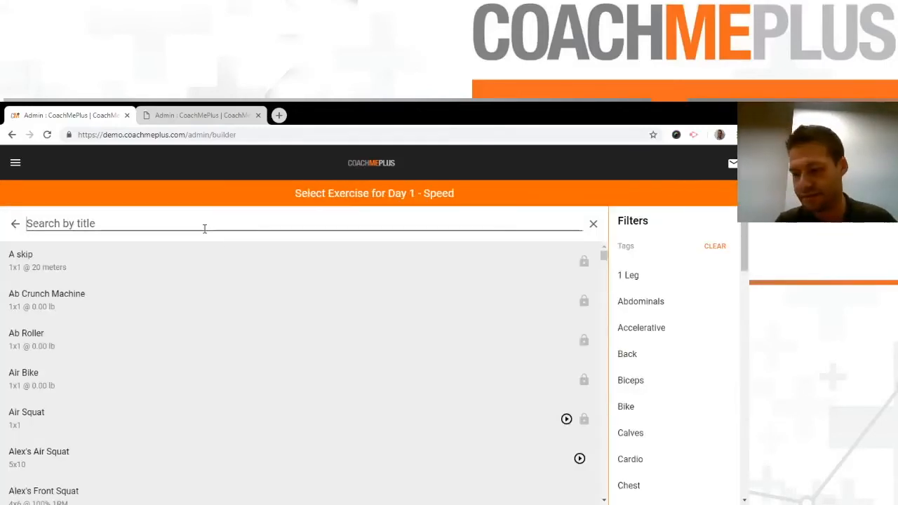
pyautogui.write('single leg le')
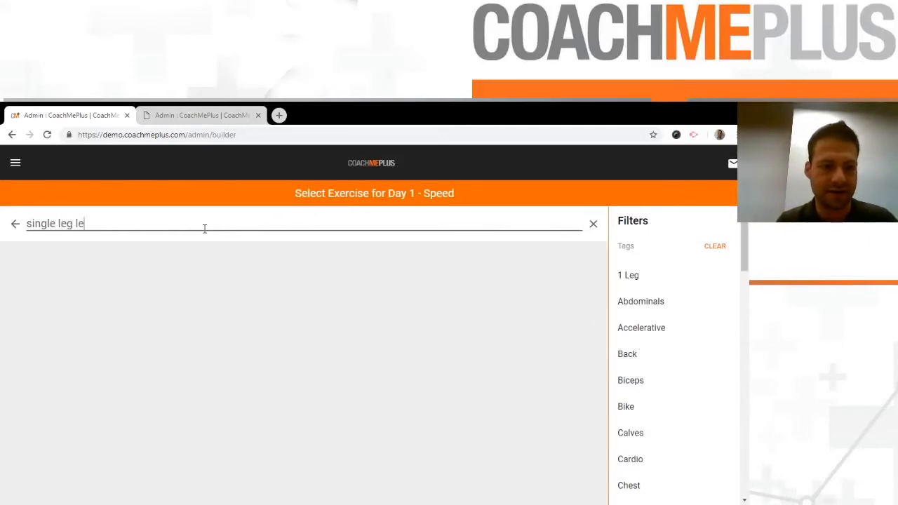
pyautogui.write('t')
pyautogui.click(198, 261)
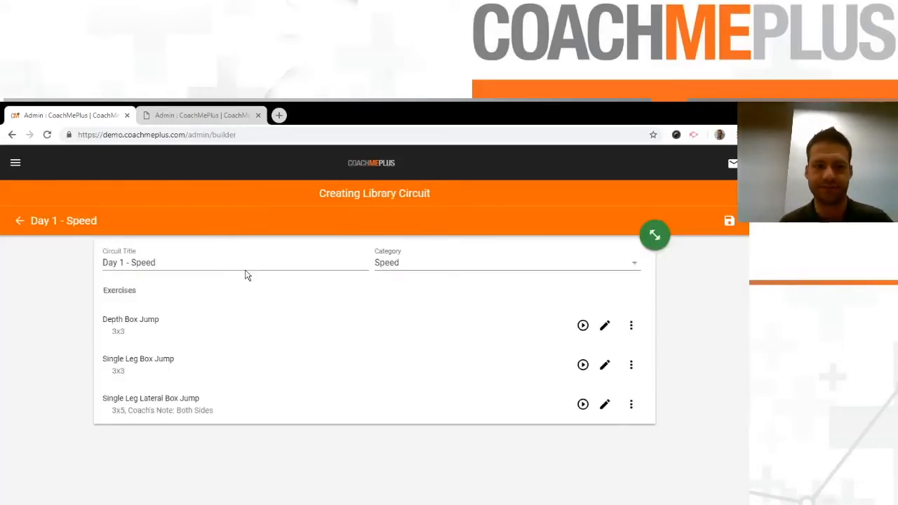
# Check the Speed section of the training program PDF and set Depth Box Jump to 4 reps in the circuit.
pyautogui.click(217, 116)
pyautogui.scroll(-5, 320, 318)
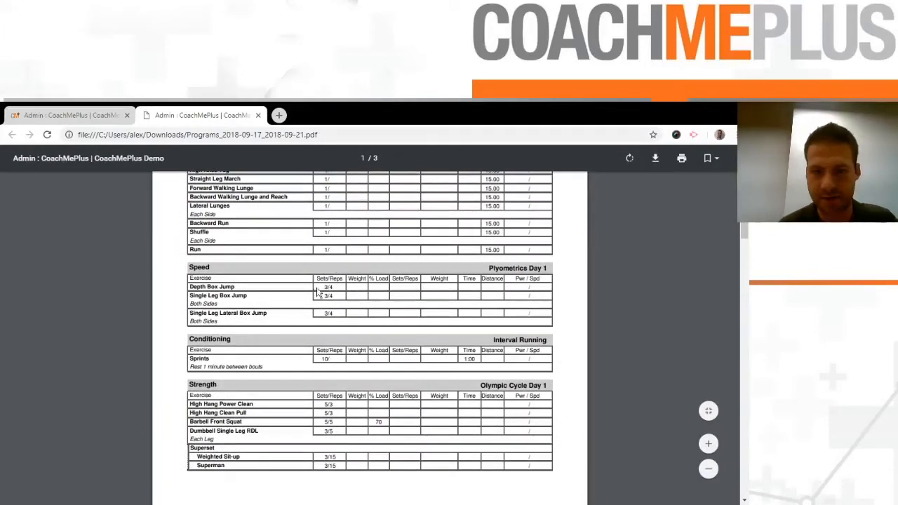
pyautogui.click(110, 114)
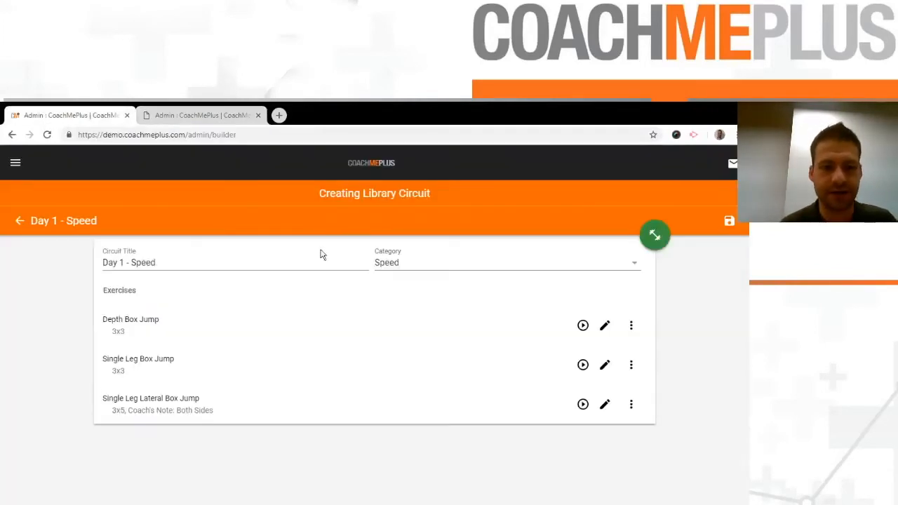
pyautogui.click(605, 328)
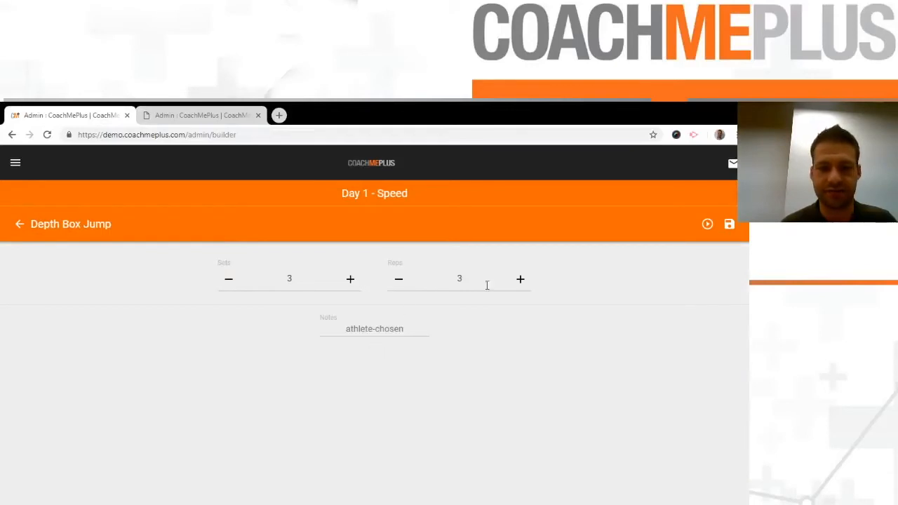
pyautogui.click(522, 280)
pyautogui.click(729, 225)
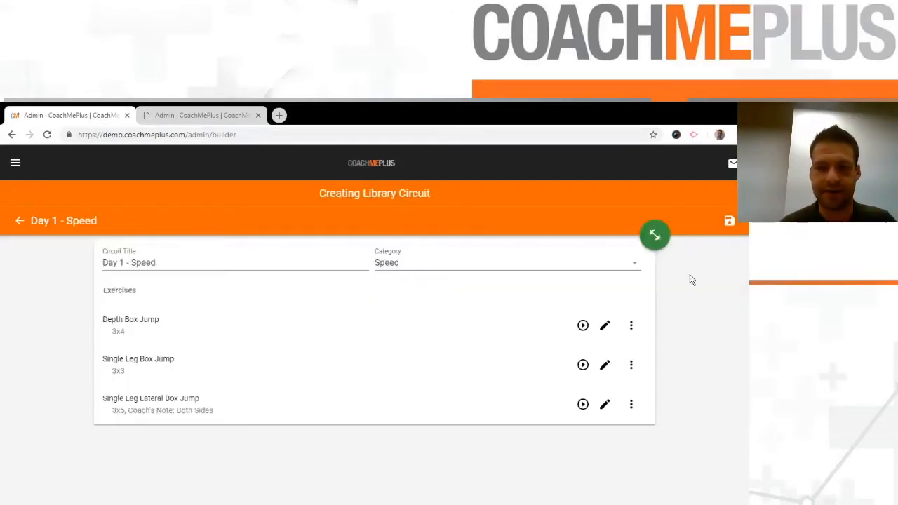
# Set Single Leg Box Jump and Single Leg Lateral Box Jump to 4 reps, and save and leave the Day 1 - Speed circuit.
pyautogui.click(605, 365)
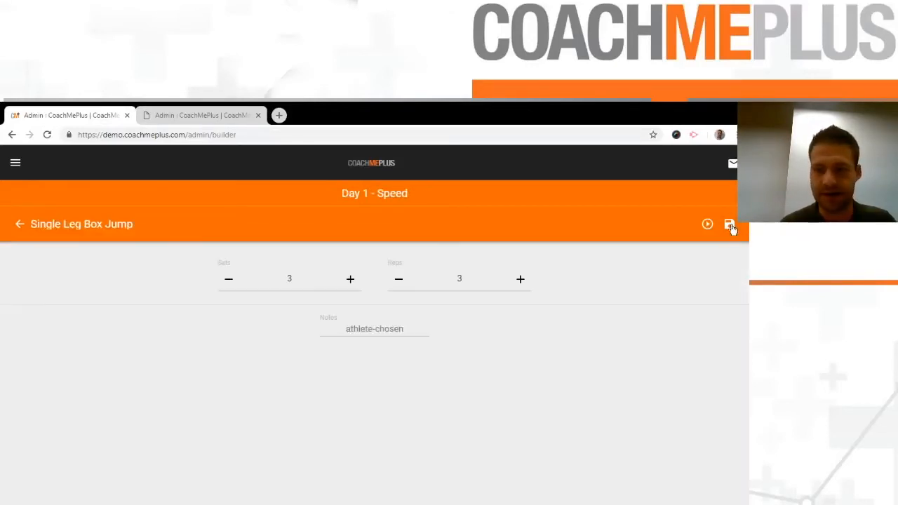
pyautogui.click(523, 282)
pyautogui.click(730, 225)
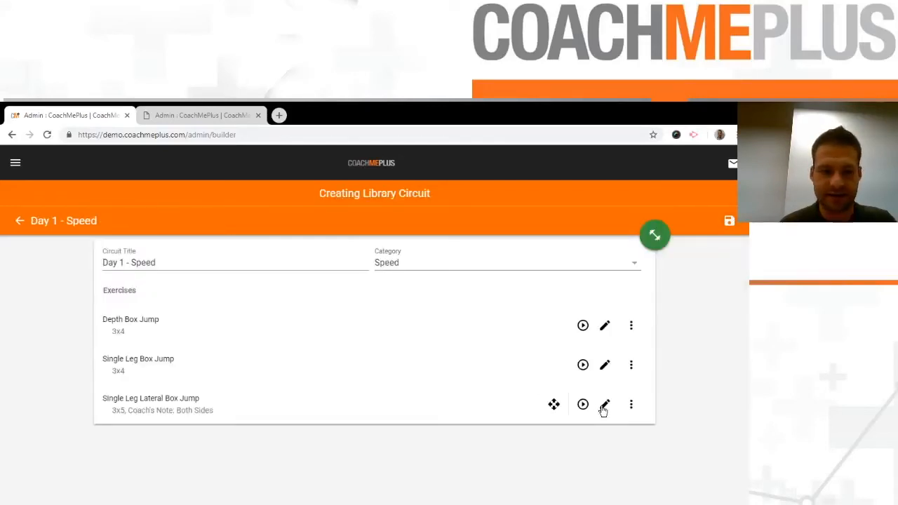
pyautogui.click(604, 407)
pyautogui.click(398, 281)
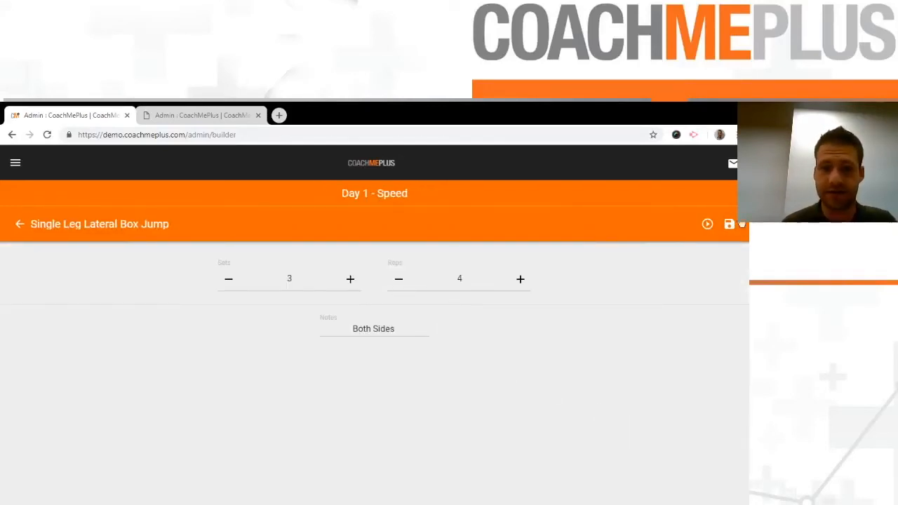
pyautogui.click(729, 224)
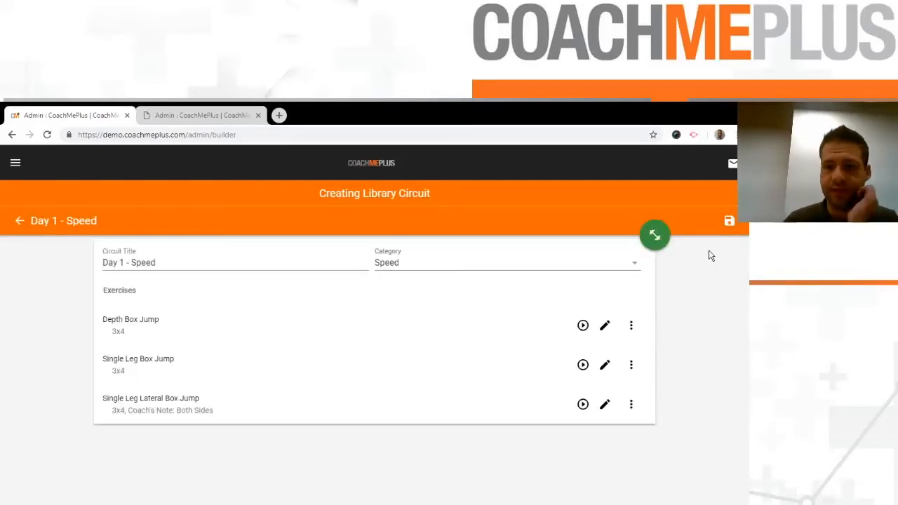
pyautogui.click(731, 223)
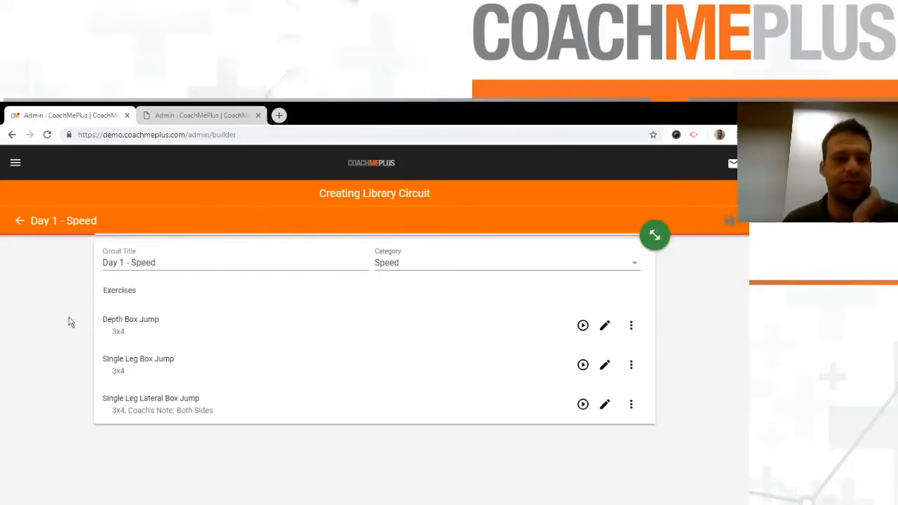
pyautogui.click(18, 223)
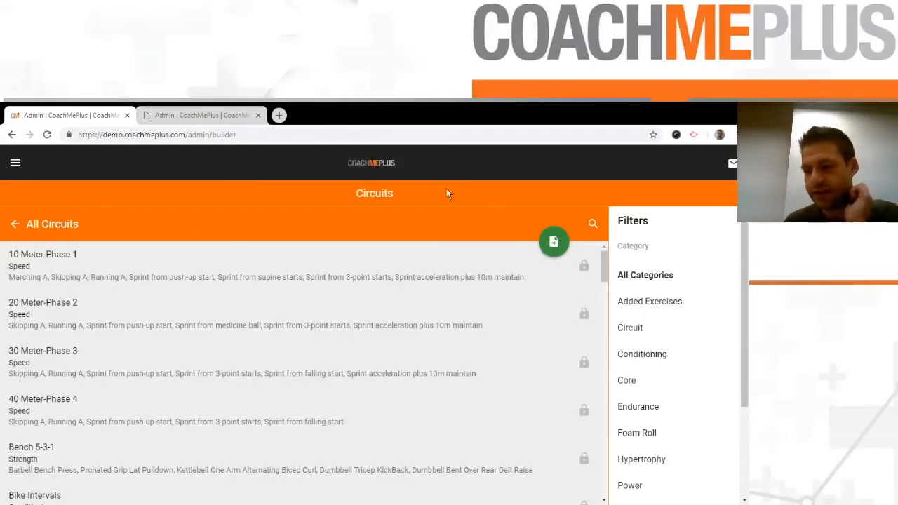
# Check the program PDF for its next section and create a library circuit titled "Day 1 - Conditioning" in the Conditioning category.
pyautogui.click(249, 115)
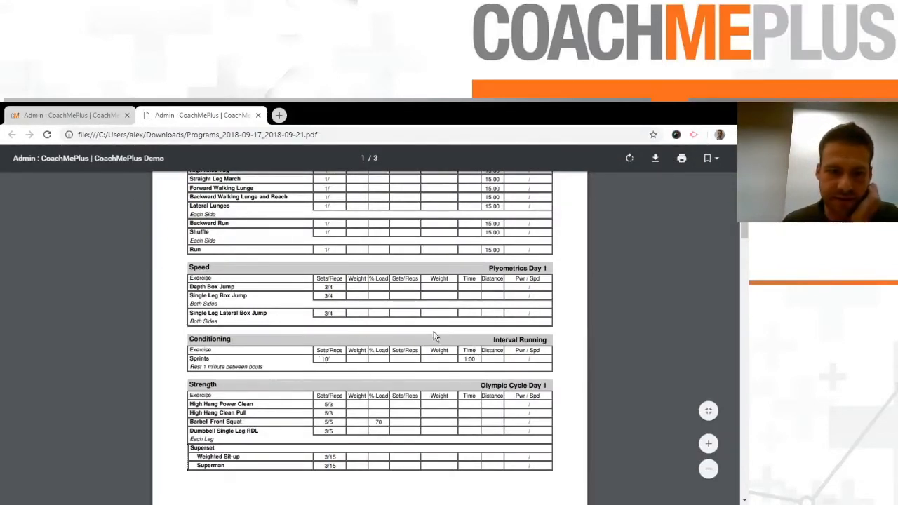
pyautogui.click(68, 115)
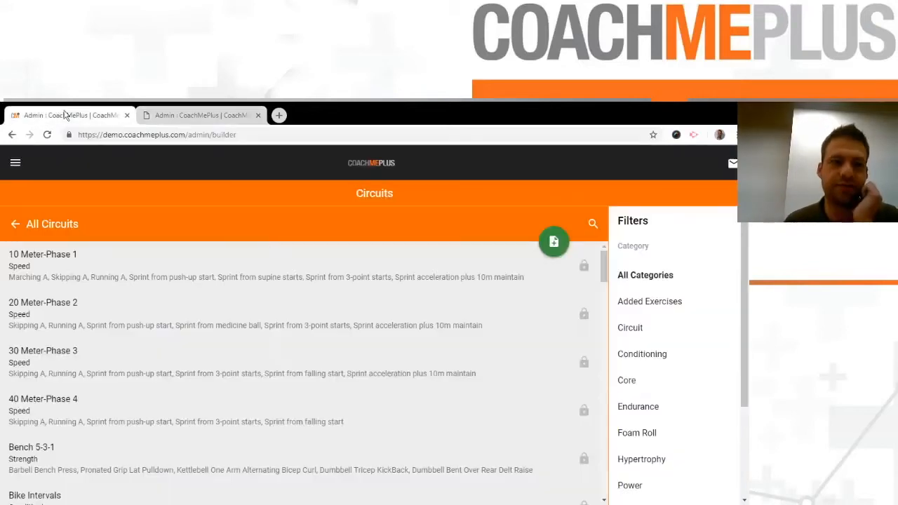
pyautogui.click(554, 241)
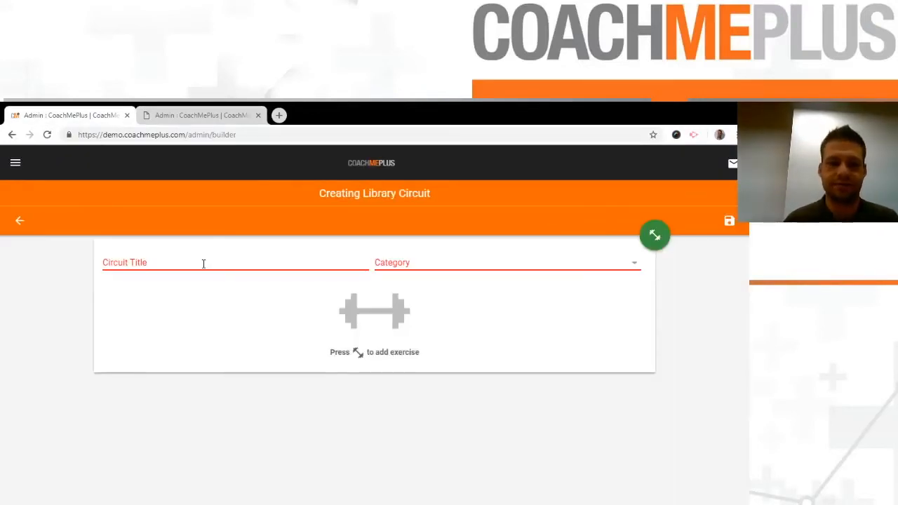
pyautogui.write('Day')
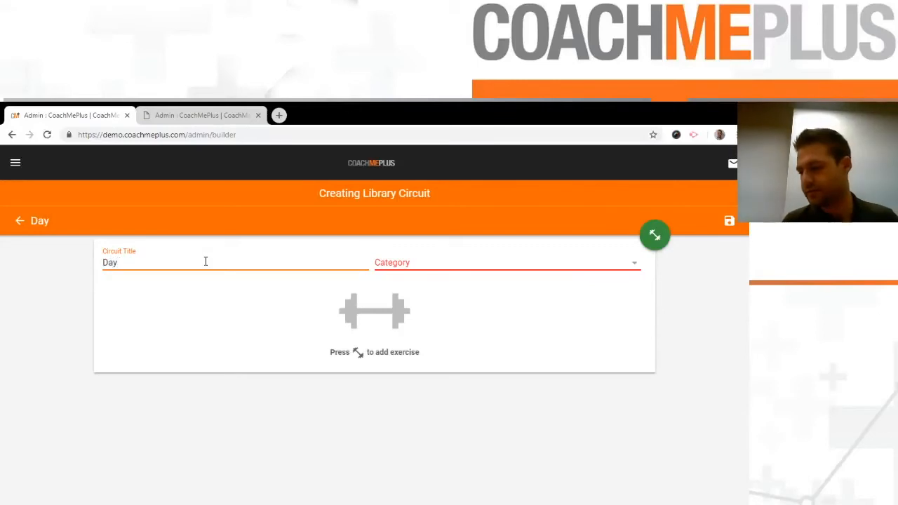
pyautogui.write(' 1 - Conditio')
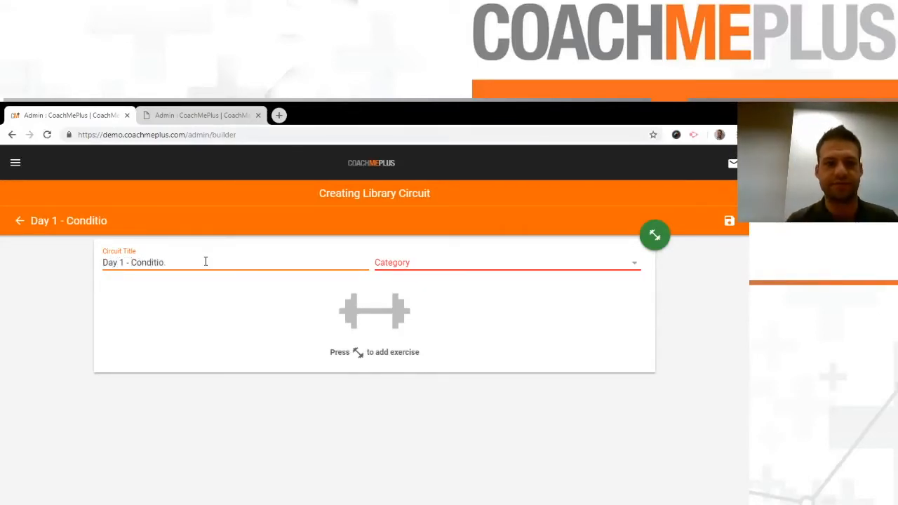
pyautogui.write('ning')
pyautogui.click(400, 263)
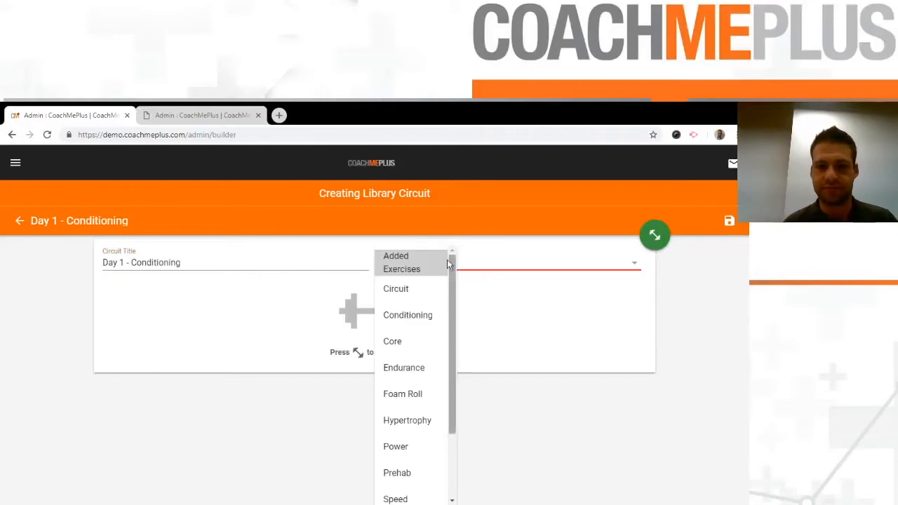
pyautogui.click(408, 320)
# Add the Sprints exercise to the Day 1 - Conditioning circuit, and save it and return to the circuit list.
pyautogui.click(656, 236)
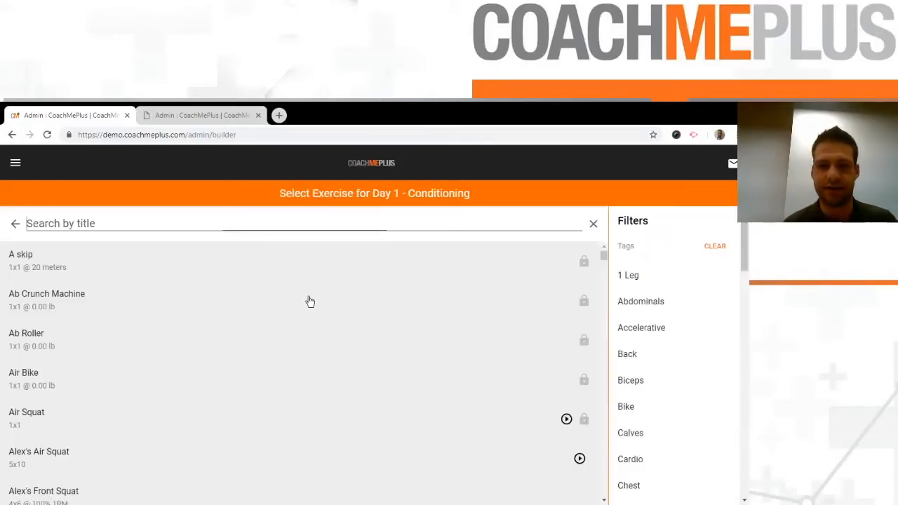
pyautogui.write('sprints')
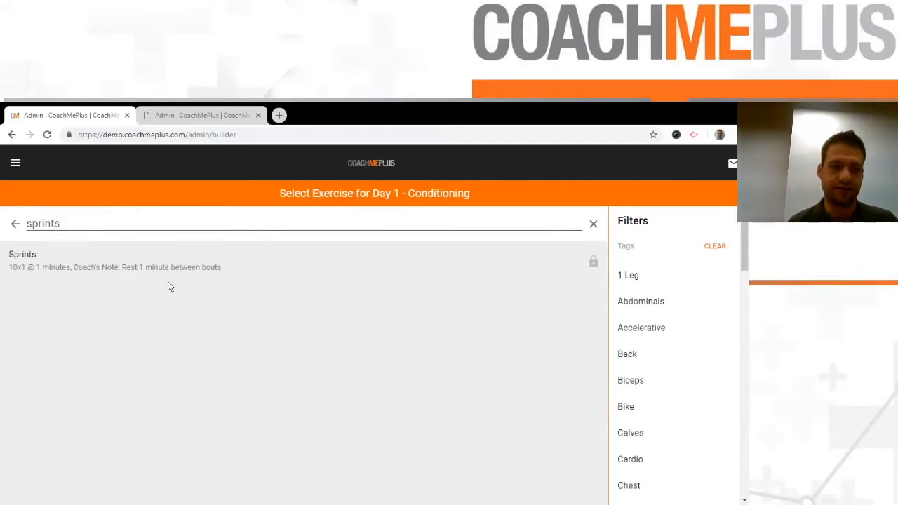
pyautogui.click(168, 265)
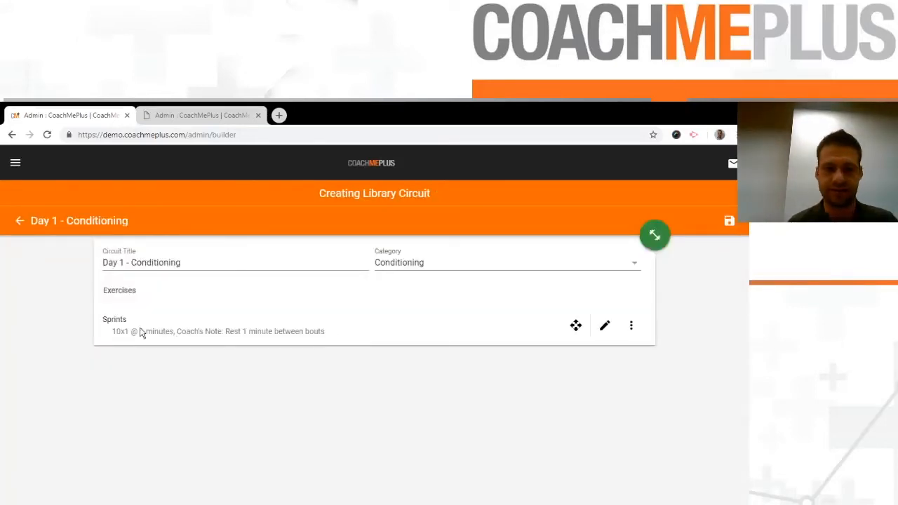
pyautogui.click(741, 223)
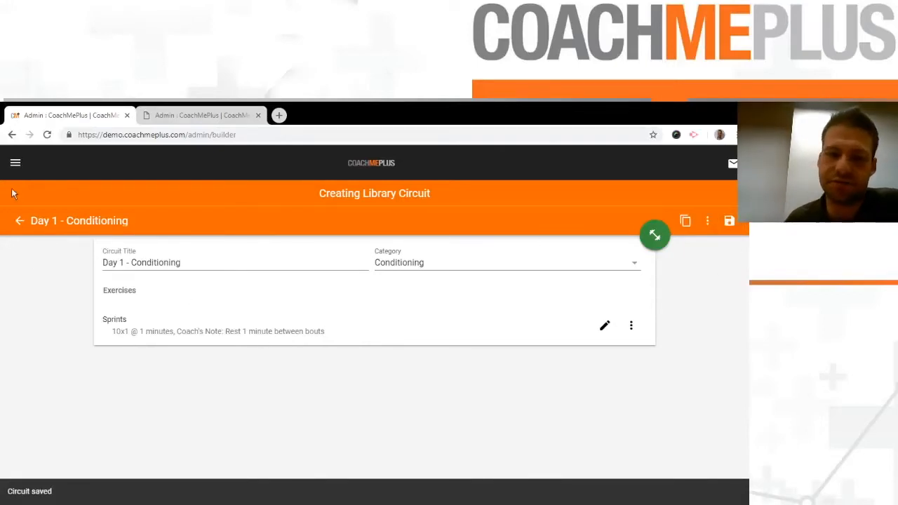
pyautogui.click(18, 222)
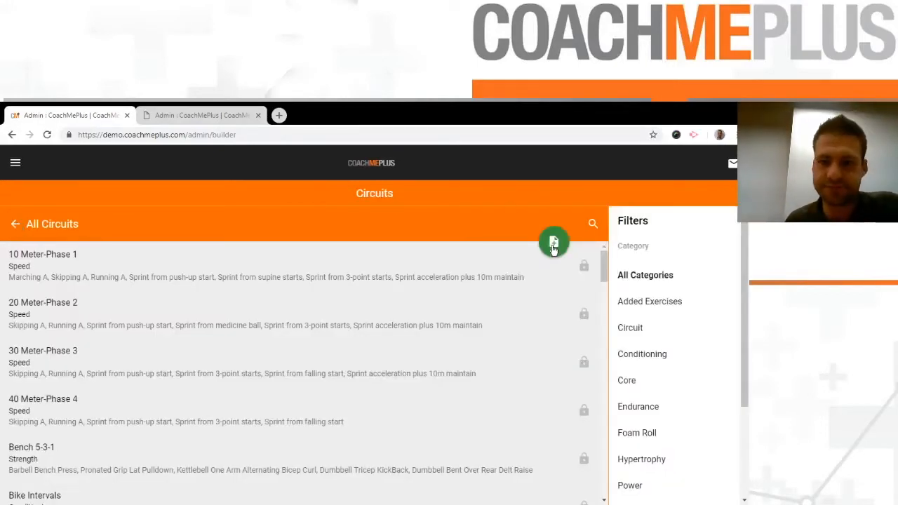
# Create and save a library circuit titled "Day 1 - Strength" in the Strength category, checking the section name in the program PDF.
pyautogui.click(553, 244)
pyautogui.click(121, 259)
pyautogui.write('Day 1 -')
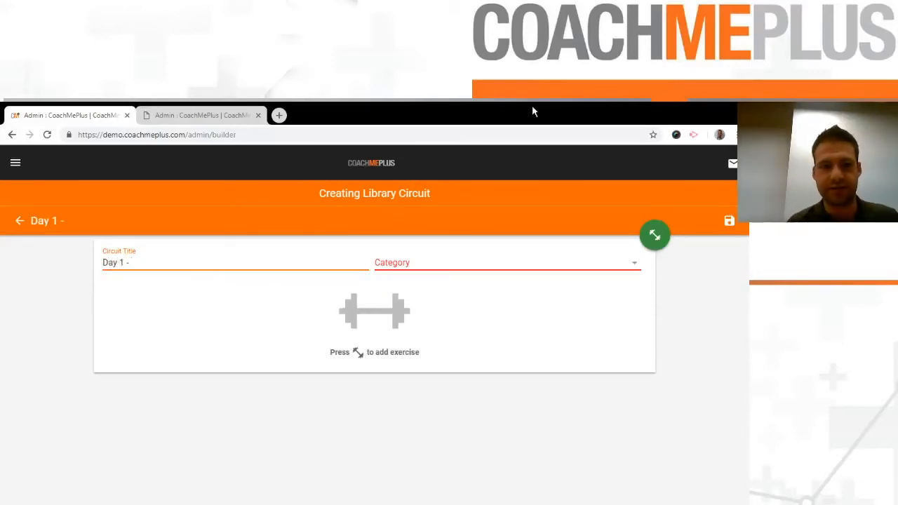
pyautogui.hotkey('ctrl', 'Tab')
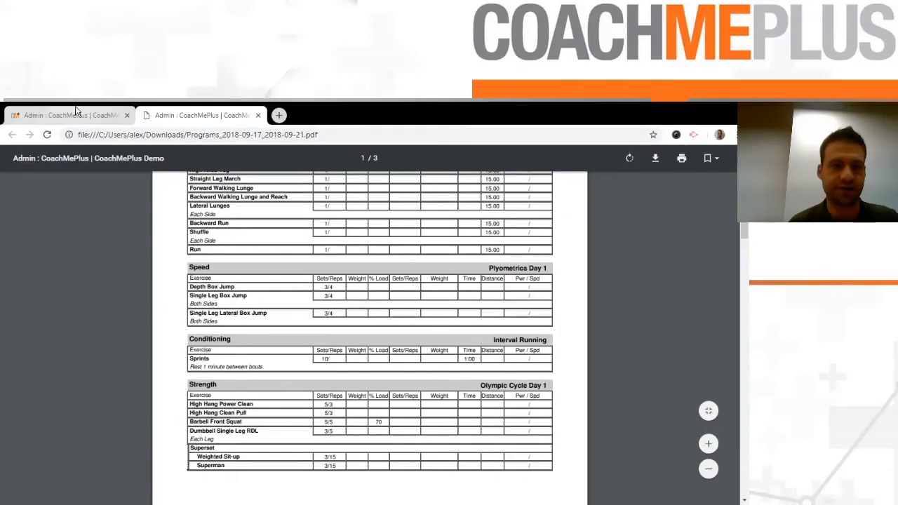
pyautogui.hotkey('ctrl', 'Tab')
pyautogui.click(220, 264)
pyautogui.write('Strength')
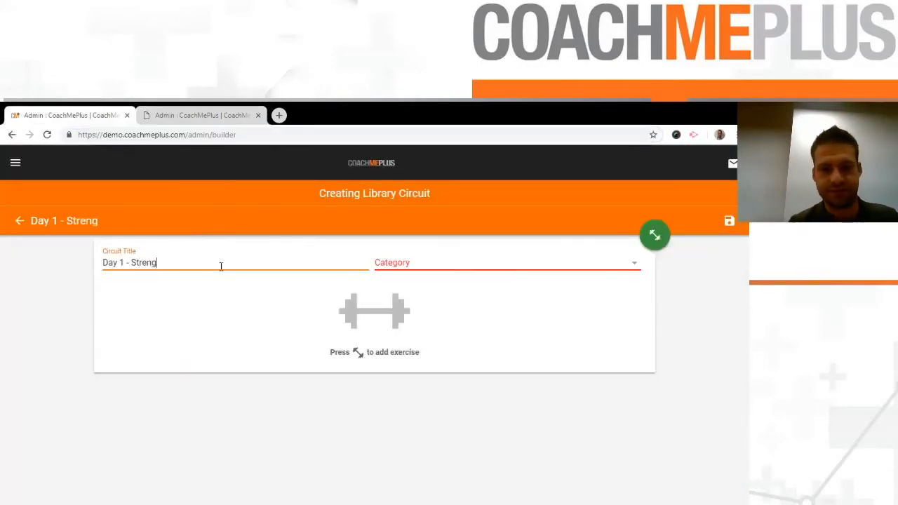
pyautogui.click(442, 254)
pyautogui.scroll(-2, 435, 330)
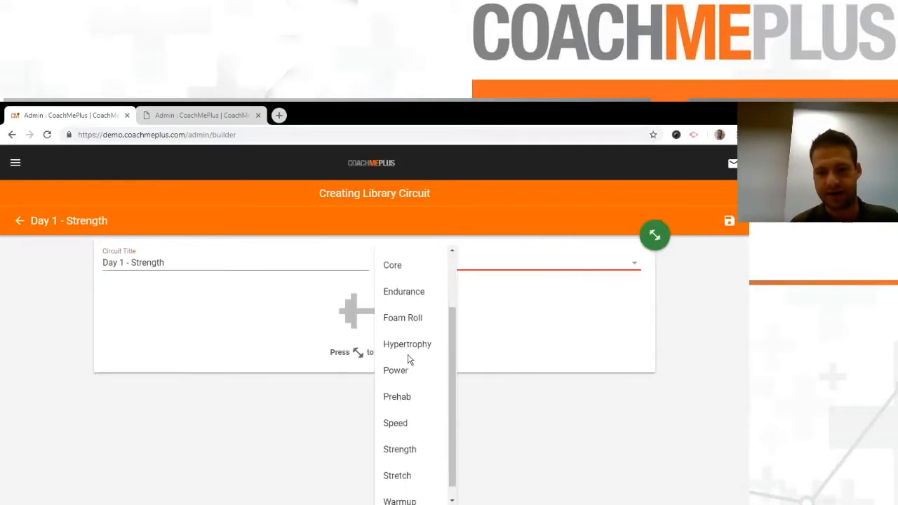
pyautogui.click(402, 431)
pyautogui.click(730, 221)
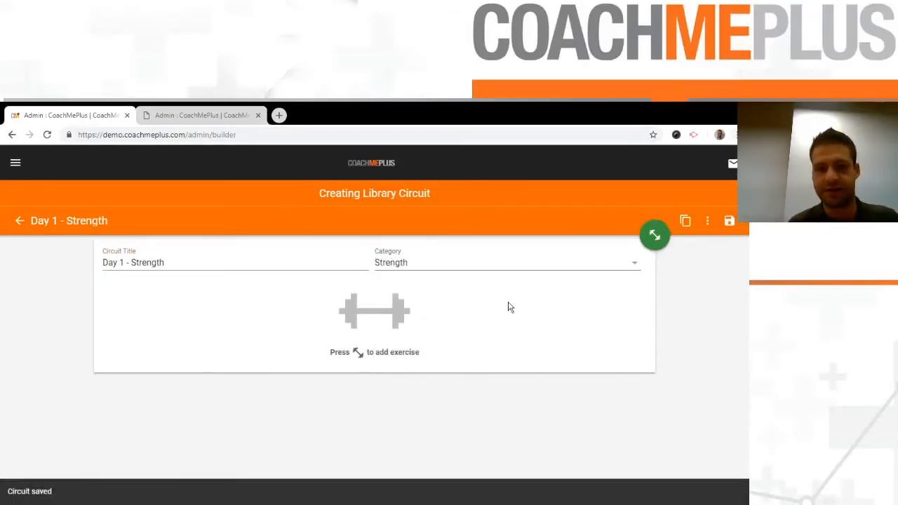
# Find the High Hang Power Clean exercise and add it to the Day 1 - Strength circuit.
pyautogui.click(654, 236)
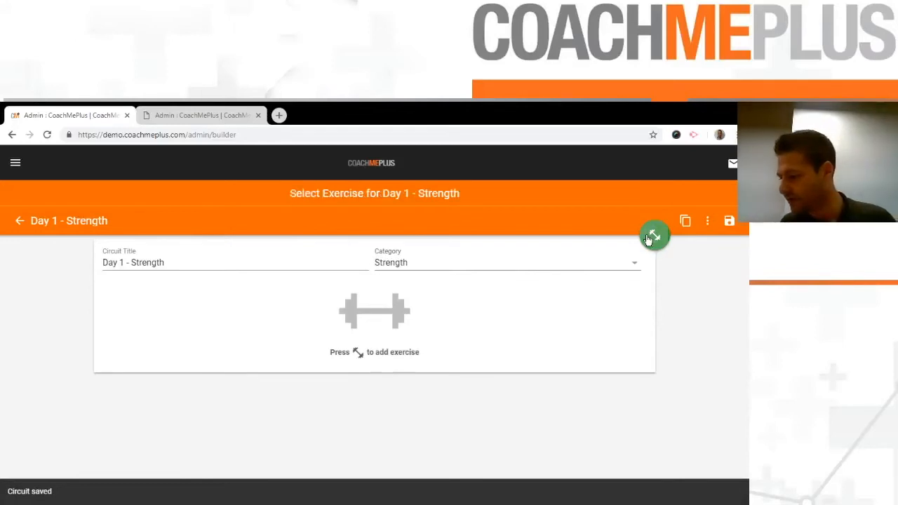
pyautogui.write('high hand')
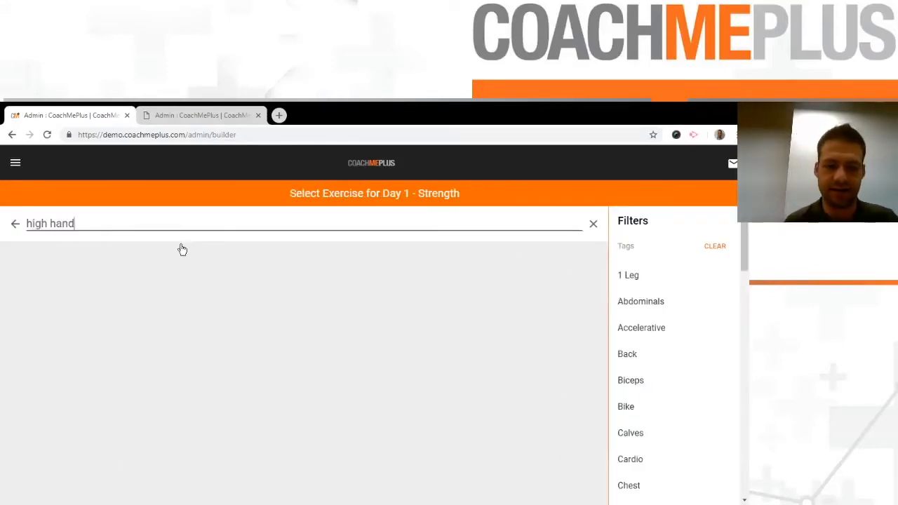
pyautogui.press('BackSpace')
pyautogui.write('g')
pyautogui.scroll(-1, 169, 259)
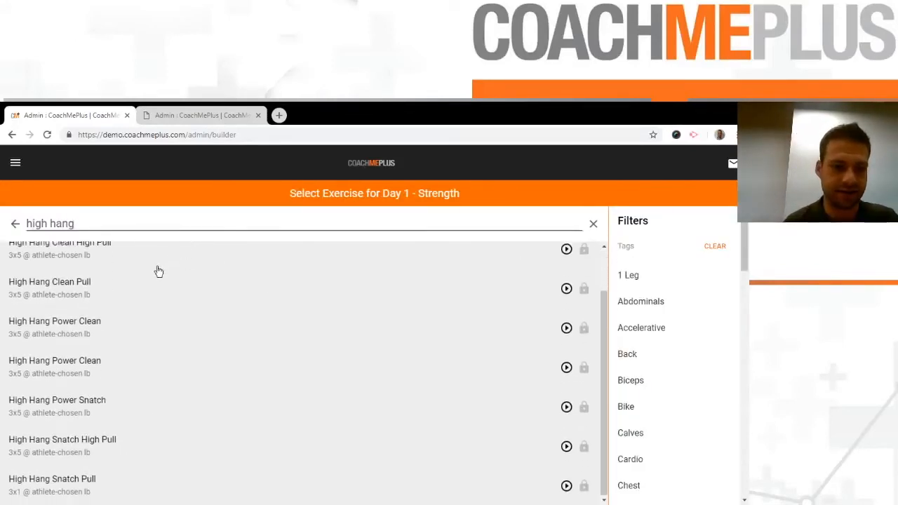
pyautogui.click(122, 376)
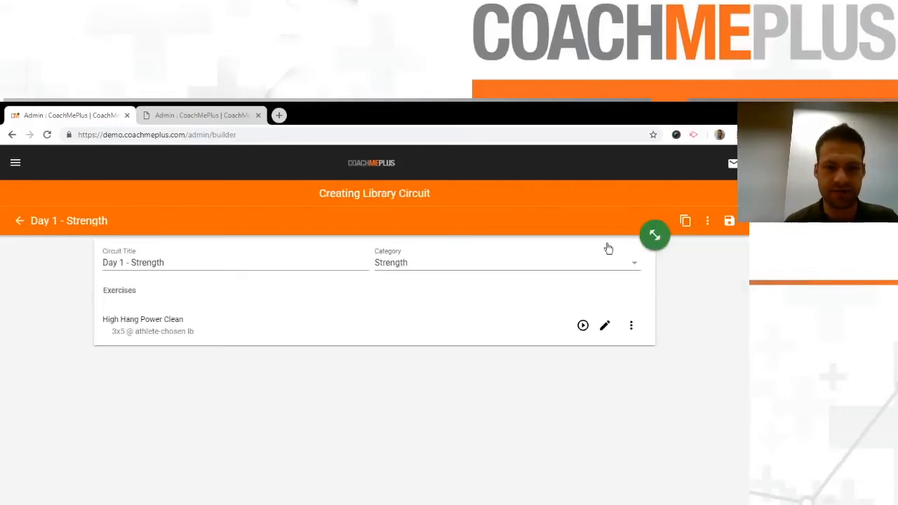
# Add the Barbell Front Squat exercise to the Day 1 - Strength circuit.
pyautogui.click(654, 236)
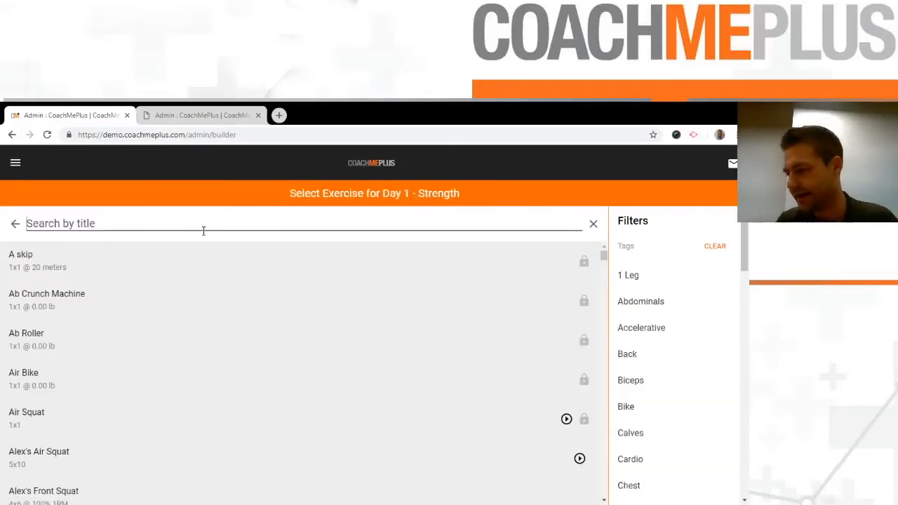
pyautogui.write('barbell')
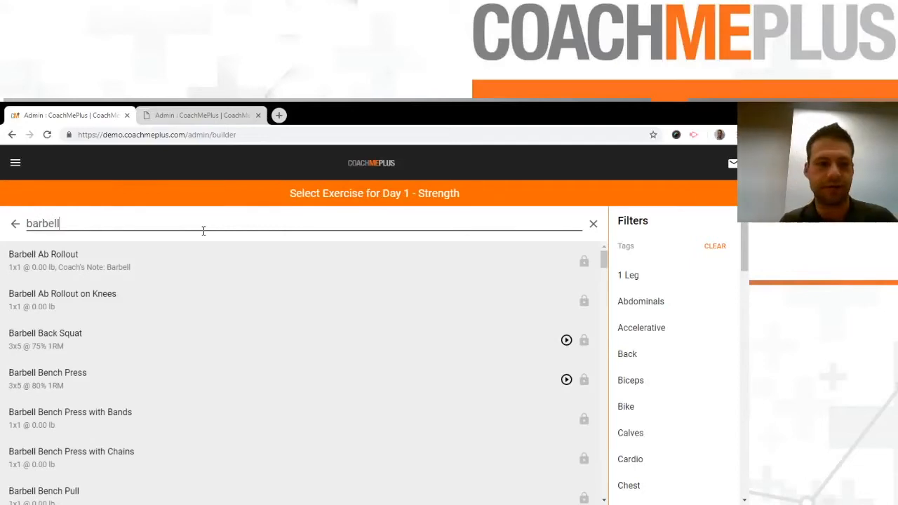
pyautogui.write(' fron')
pyautogui.click(175, 270)
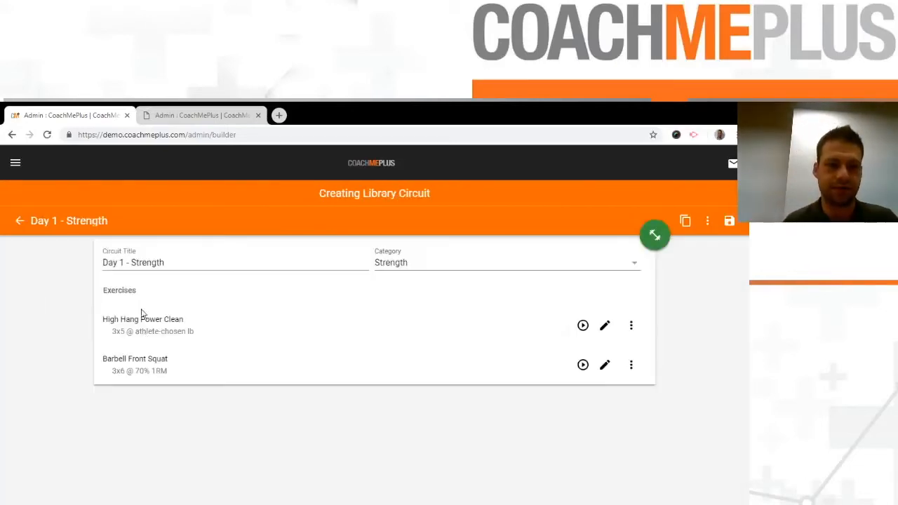
# Search for the dumbbell single-leg exercises and add Dumbbell Single Leg RDL to the Day 1 - Strength circuit.
pyautogui.click(655, 234)
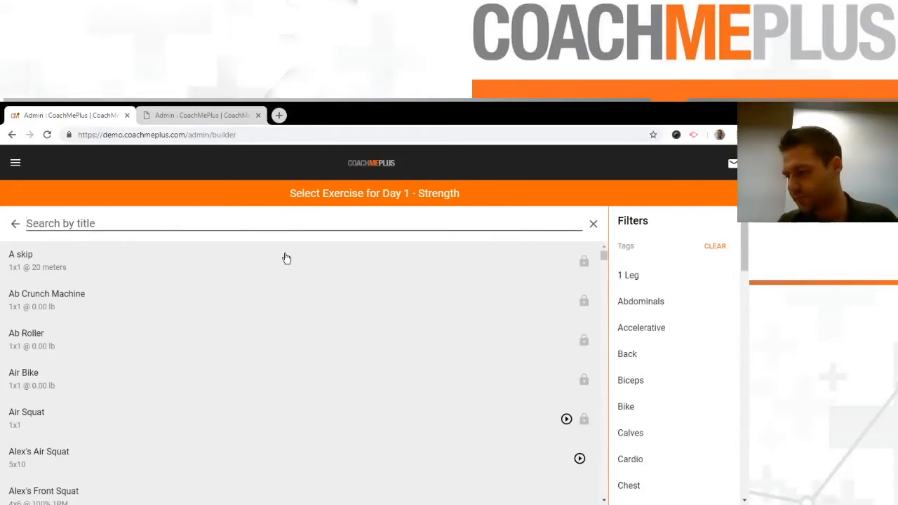
pyautogui.write('dumb')
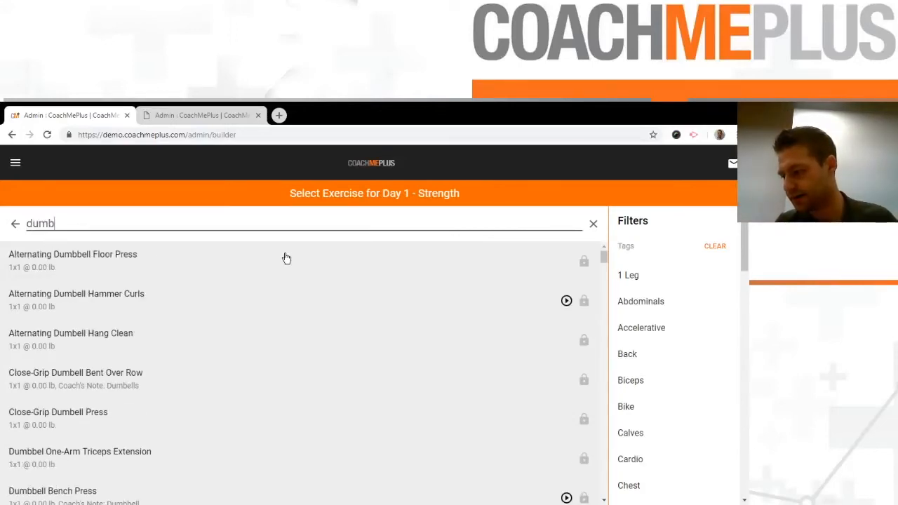
pyautogui.write('ell si')
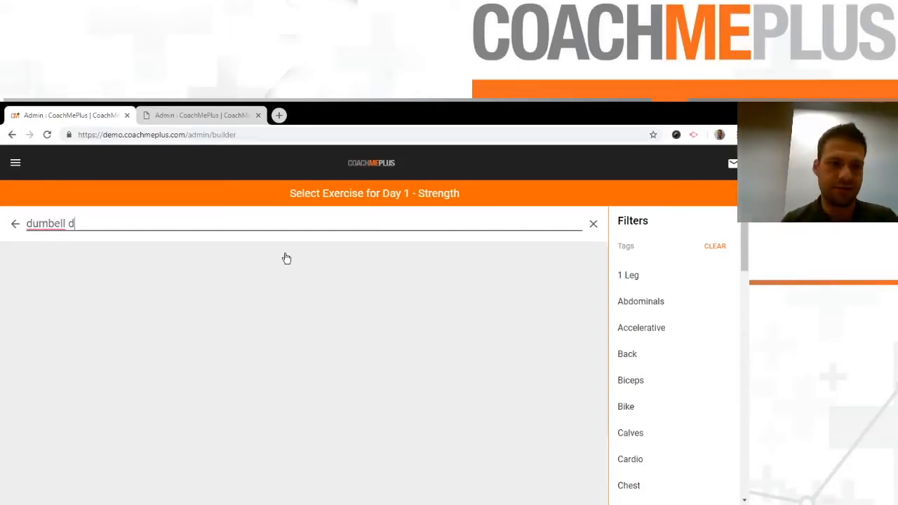
pyautogui.write('ng')
pyautogui.press('BackSpace')
pyautogui.press('BackSpace')
pyautogui.press('BackSpace')
pyautogui.press('BackSpace')
pyautogui.press('BackSpace')
pyautogui.press('BackSpace')
pyautogui.press('BackSpace')
pyautogui.press('BackSpace')
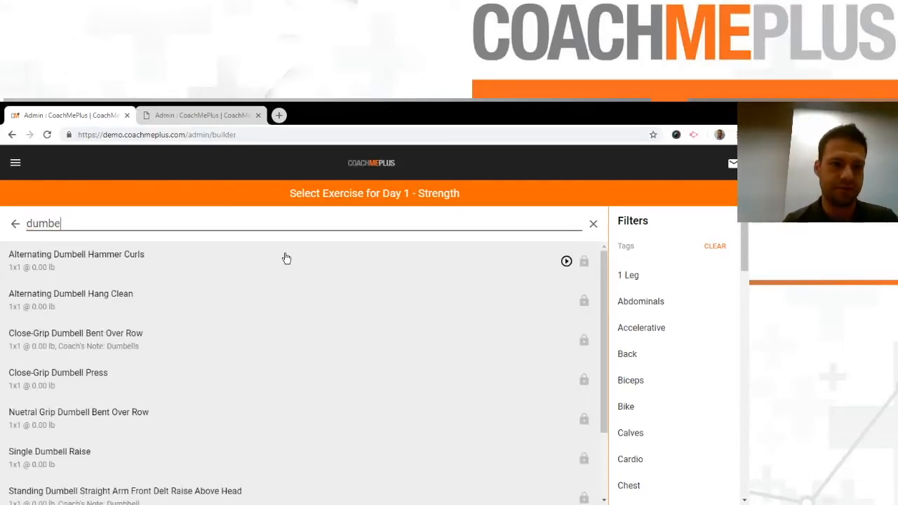
pyautogui.write('bell singl')
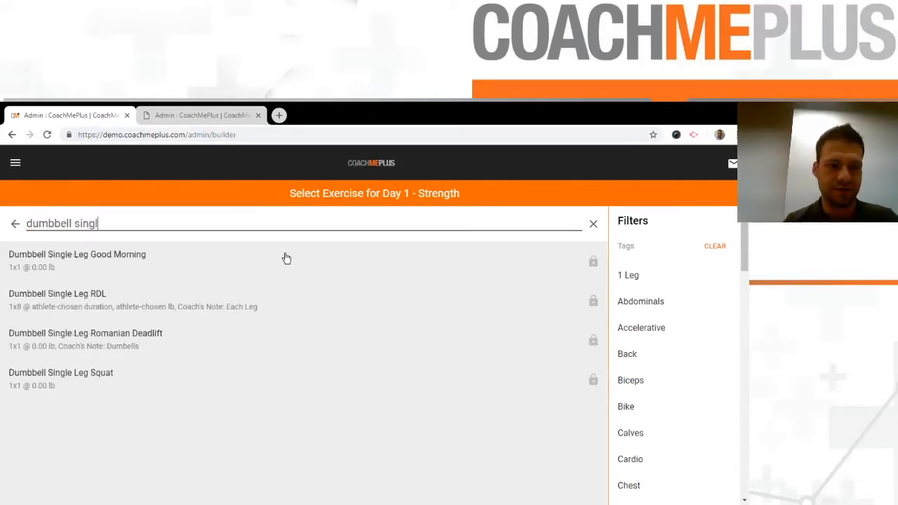
pyautogui.click(167, 309)
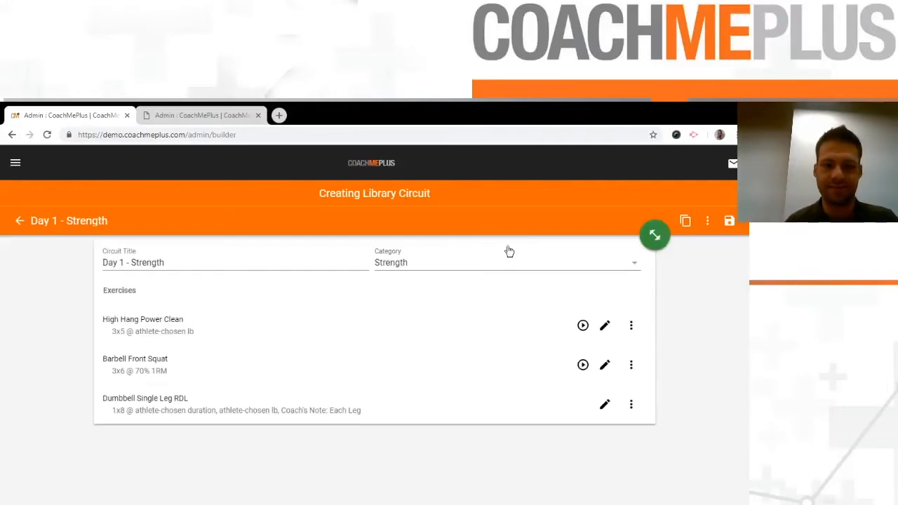
# Search for "weighted sit" and add the Weighted Sit-up exercise to the Day 1 - Strength circuit.
pyautogui.click(657, 235)
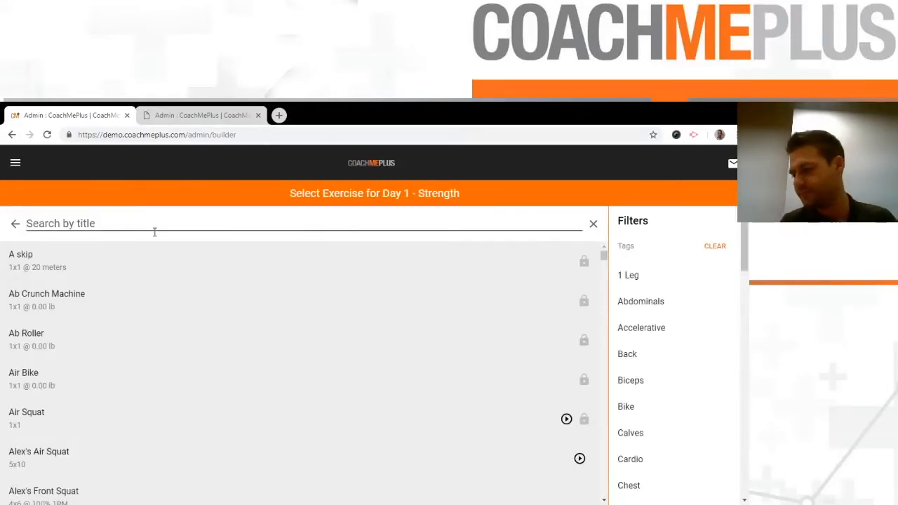
pyautogui.write('s')
pyautogui.press('BackSpace')
pyautogui.write('weight')
pyautogui.press('BackSpace')
pyautogui.write('ed sit')
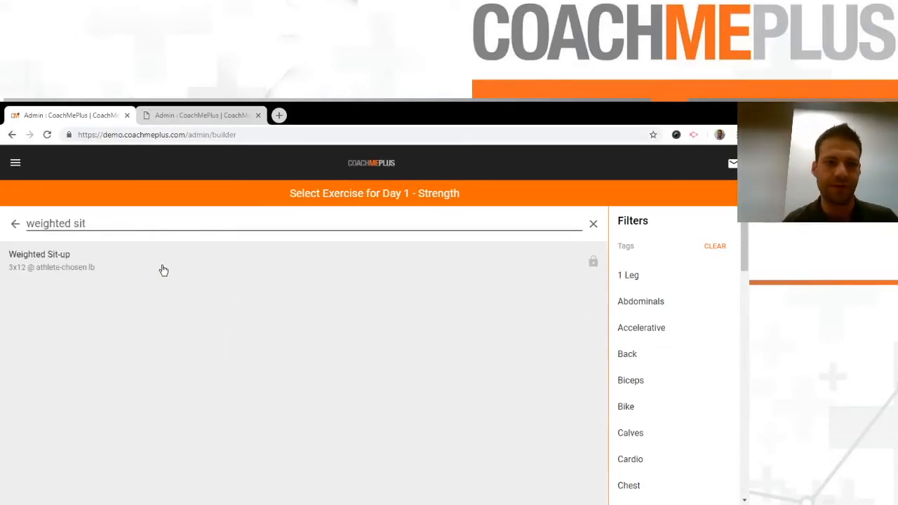
pyautogui.click(163, 270)
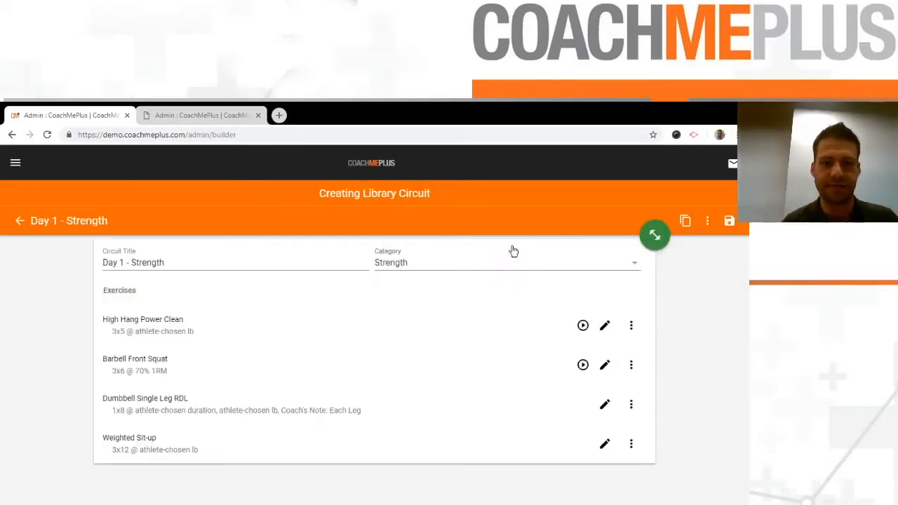
# Add the plain Superman exercise to the Day 1 - Strength circuit.
pyautogui.click(656, 237)
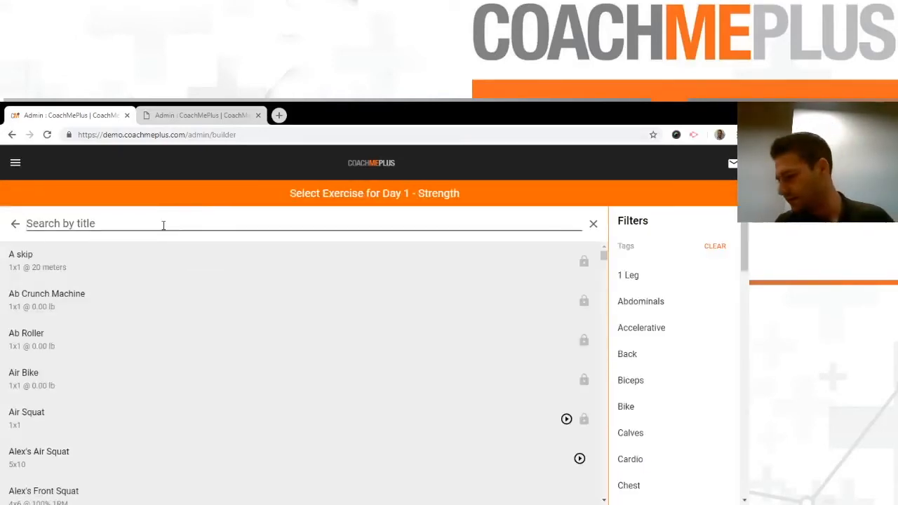
pyautogui.write('superm')
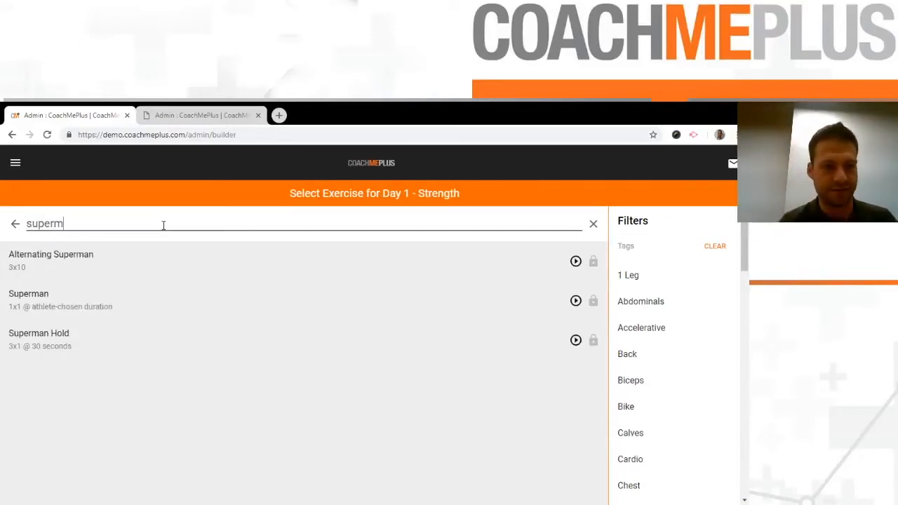
pyautogui.click(94, 301)
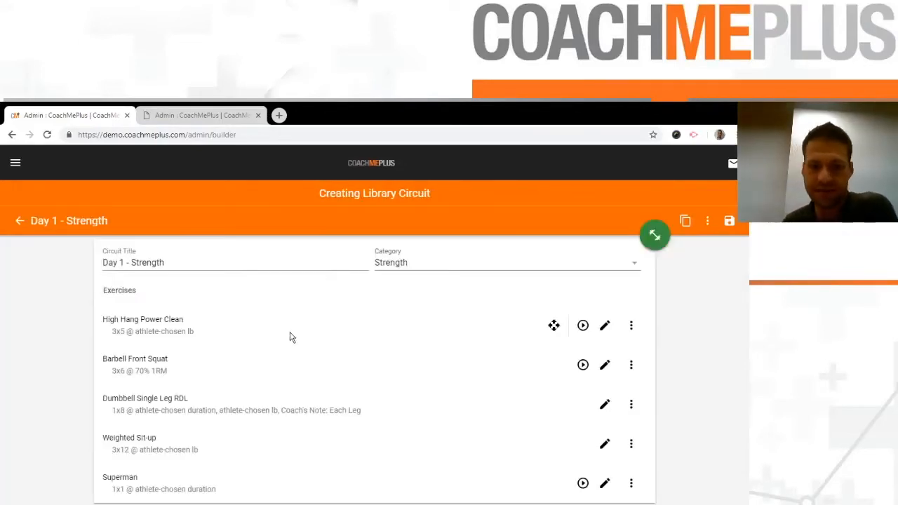
# Check the Strength sets and reps in the program PDF, and set High Hang Power Clean to 5 sets of 3 reps.
pyautogui.click(200, 115)
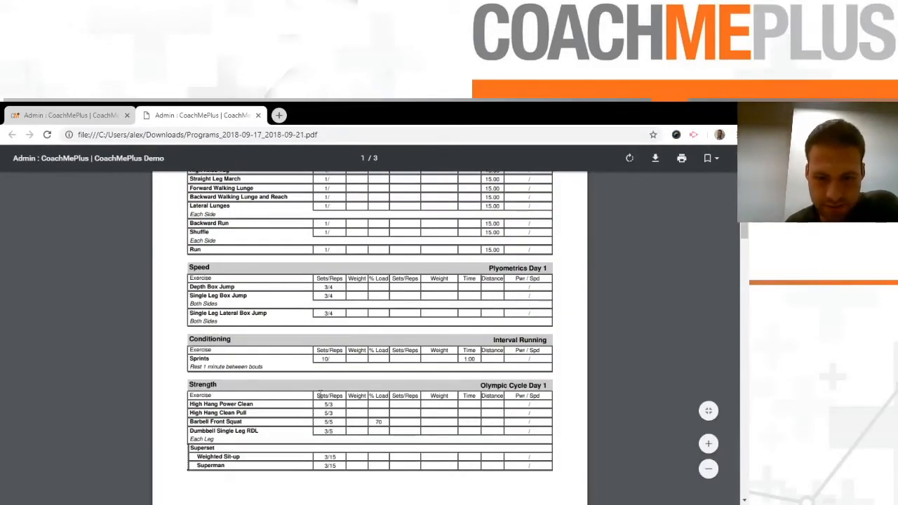
pyautogui.click(120, 112)
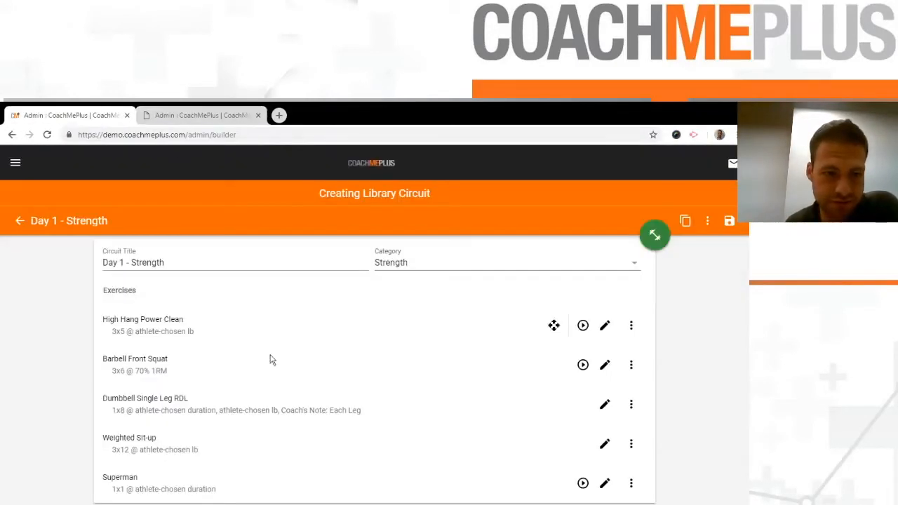
pyautogui.click(605, 326)
pyautogui.doubleClick(344, 285)
pyautogui.doubleClick(396, 282)
pyautogui.click(725, 226)
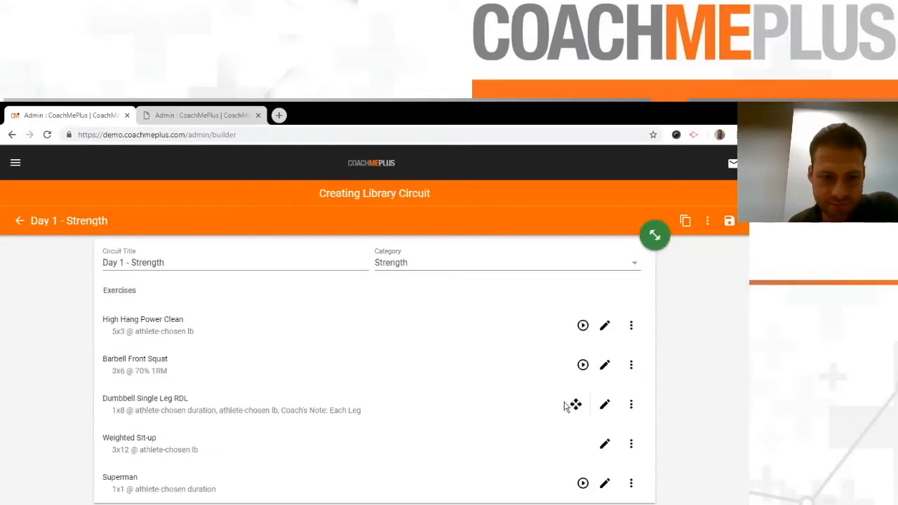
# Set both Barbell Front Squat and Dumbbell Single Leg RDL to 5 sets of 3 reps, saving each exercise.
pyautogui.click(605, 365)
pyautogui.doubleClick(351, 279)
pyautogui.doubleClick(397, 279)
pyautogui.click(398, 277)
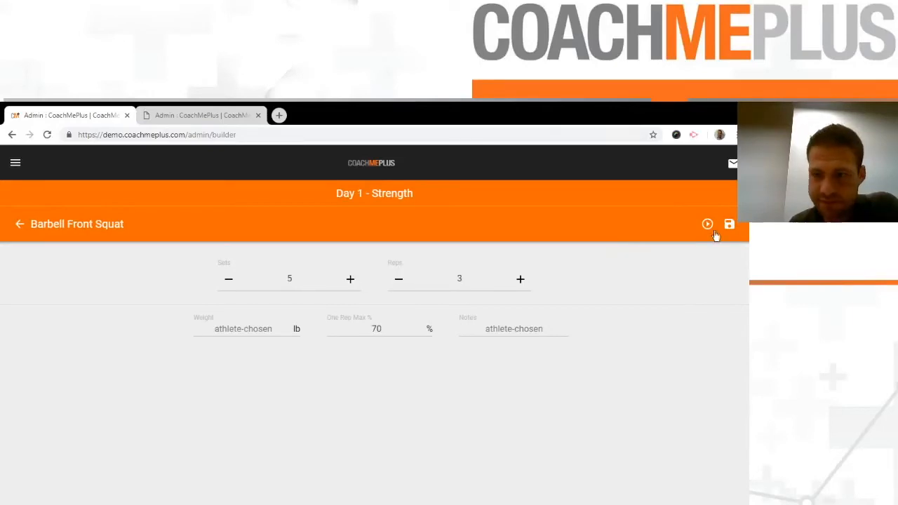
pyautogui.click(730, 224)
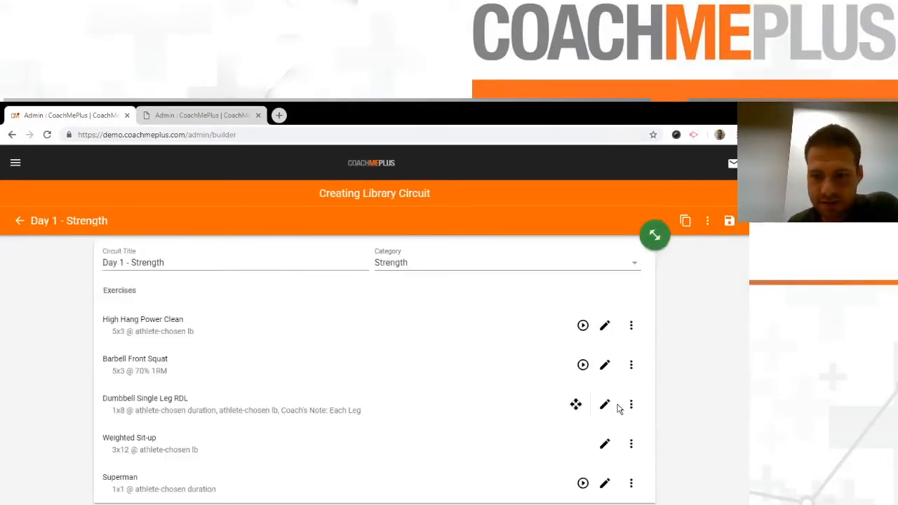
pyautogui.click(605, 404)
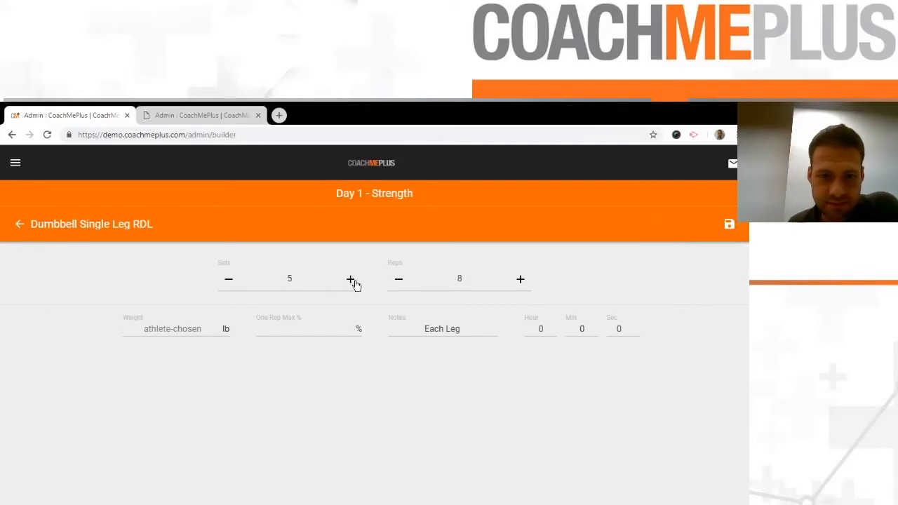
pyautogui.click(730, 223)
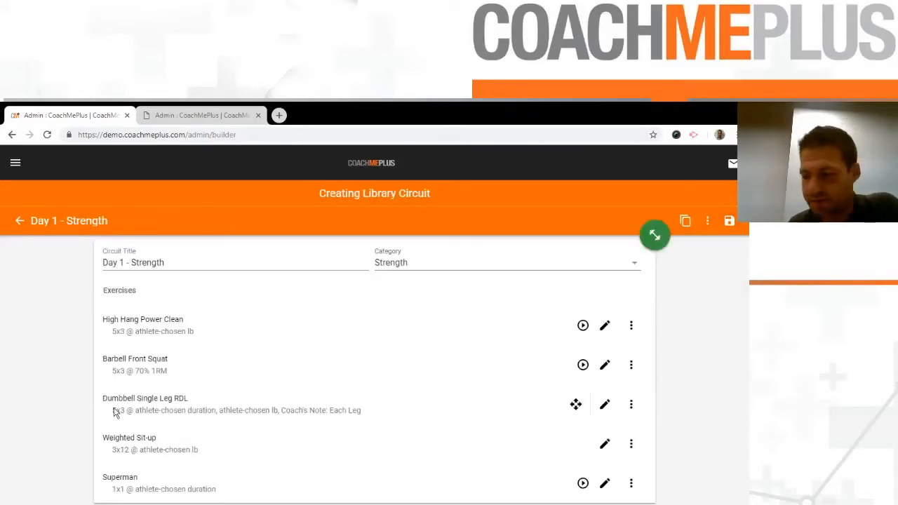
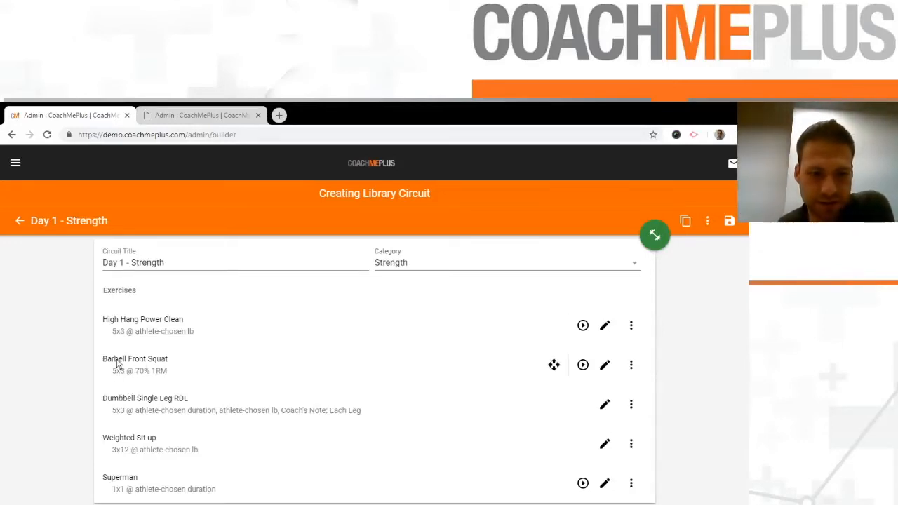
# Create a set progression for Barbell Front Squat and delete its fifth set.
pyautogui.click(631, 365)
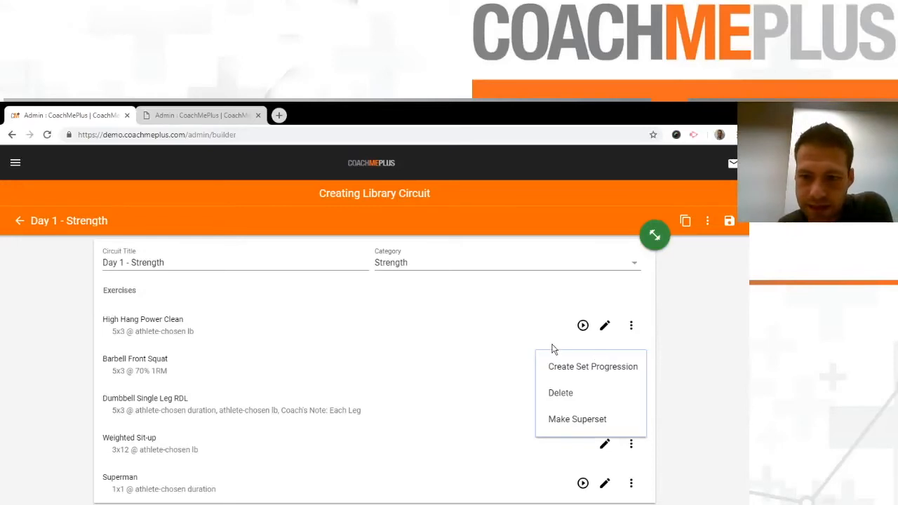
pyautogui.click(631, 367)
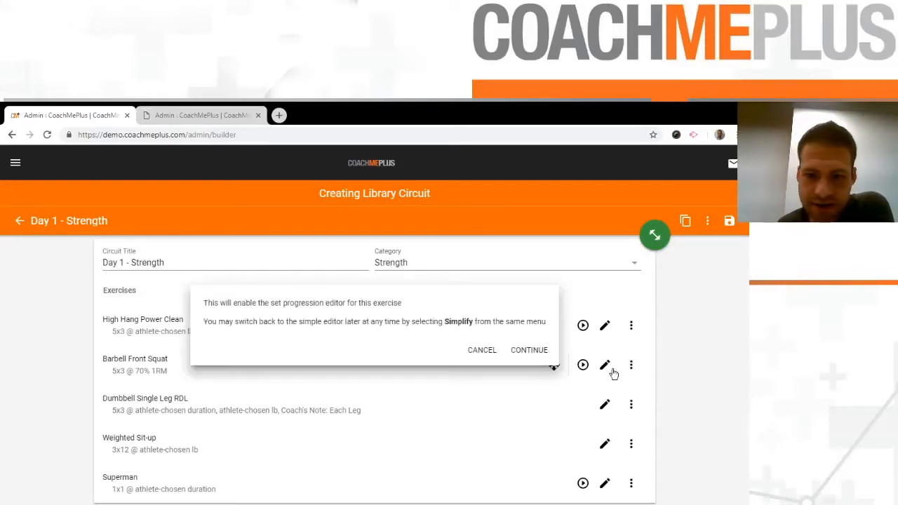
pyautogui.click(527, 351)
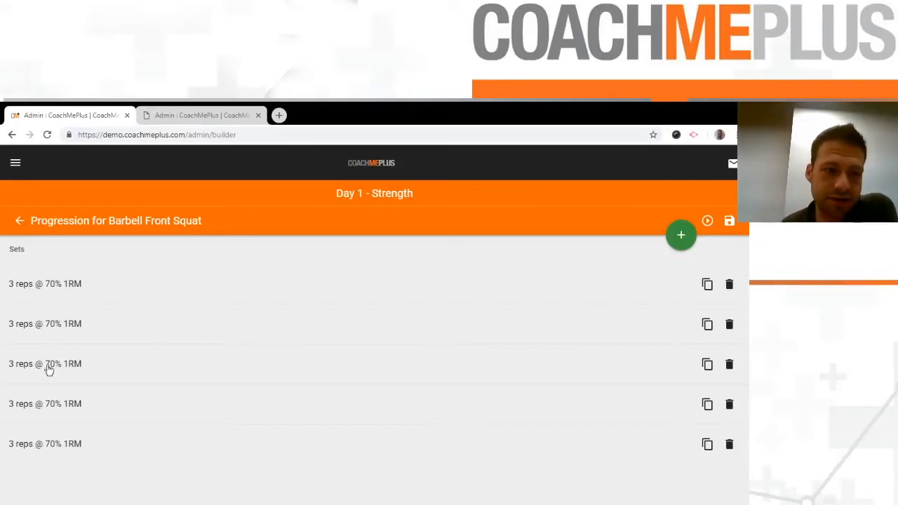
pyautogui.click(729, 444)
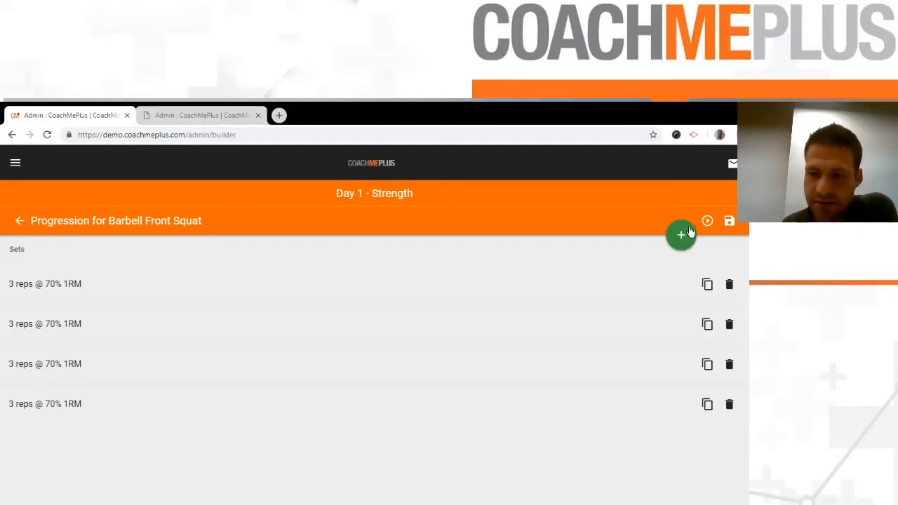
# Set the second Barbell Front Squat set to 65% one rep max and the third to 60%, saving each set.
pyautogui.click(164, 331)
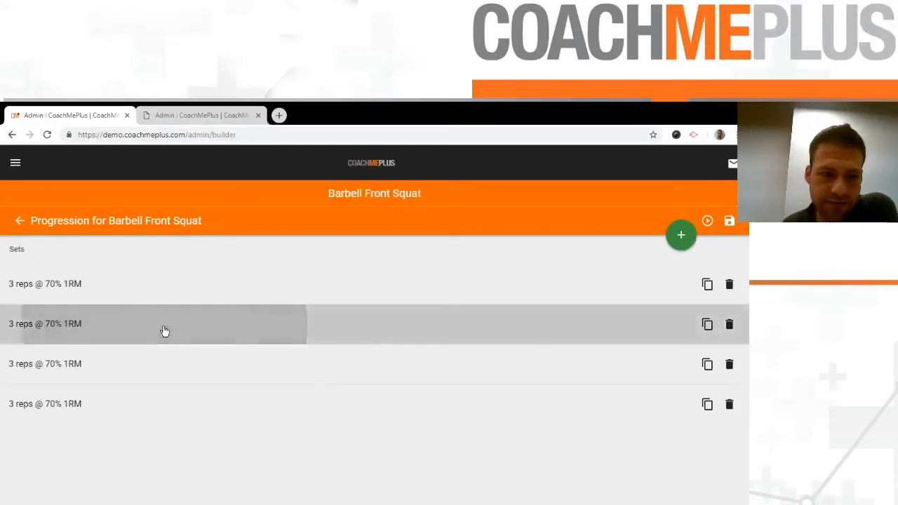
pyautogui.click(394, 323)
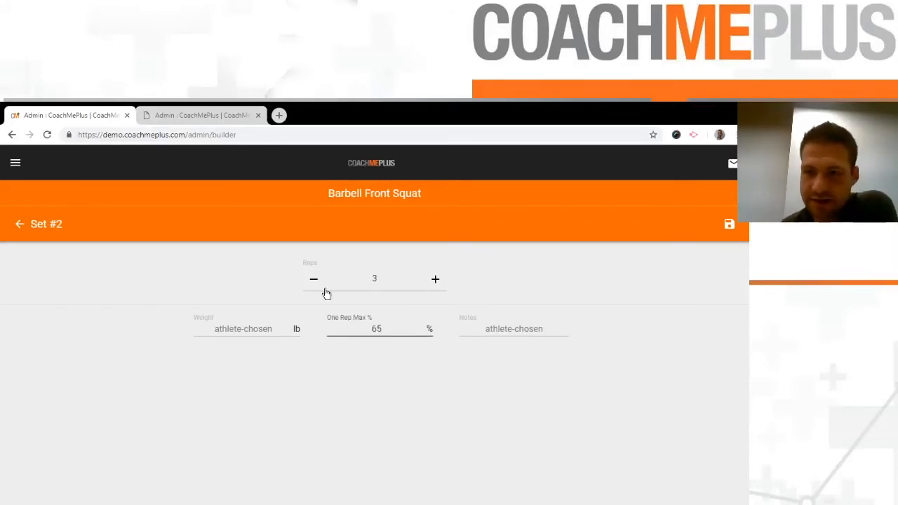
pyautogui.click(729, 225)
pyautogui.click(393, 351)
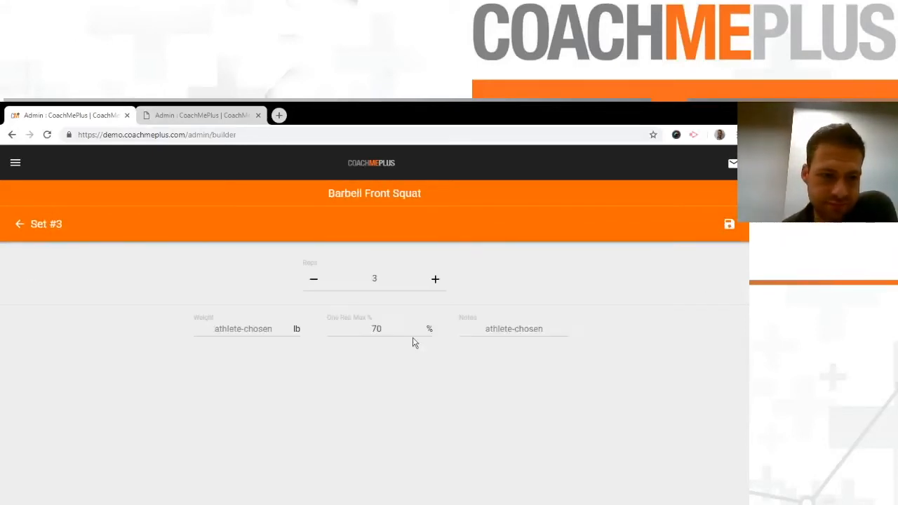
pyautogui.moveTo(393, 323); pyautogui.dragTo(236, 303)
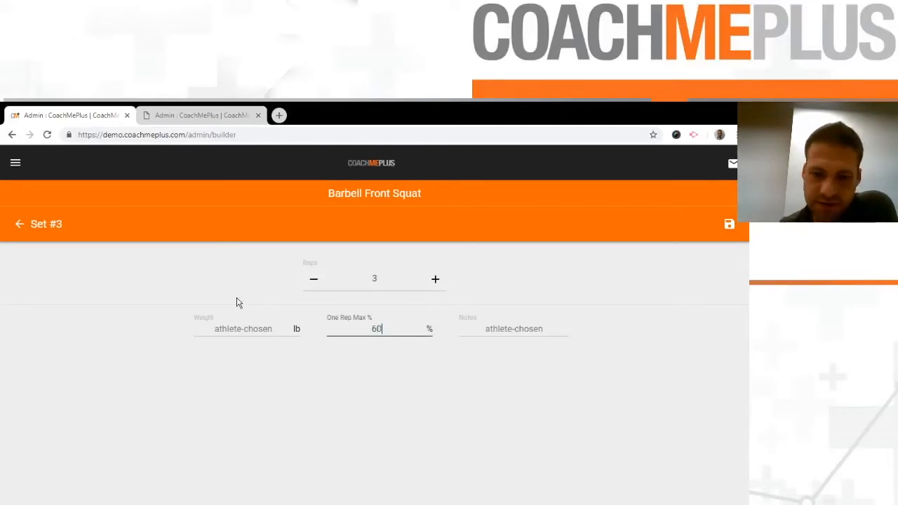
pyautogui.click(736, 225)
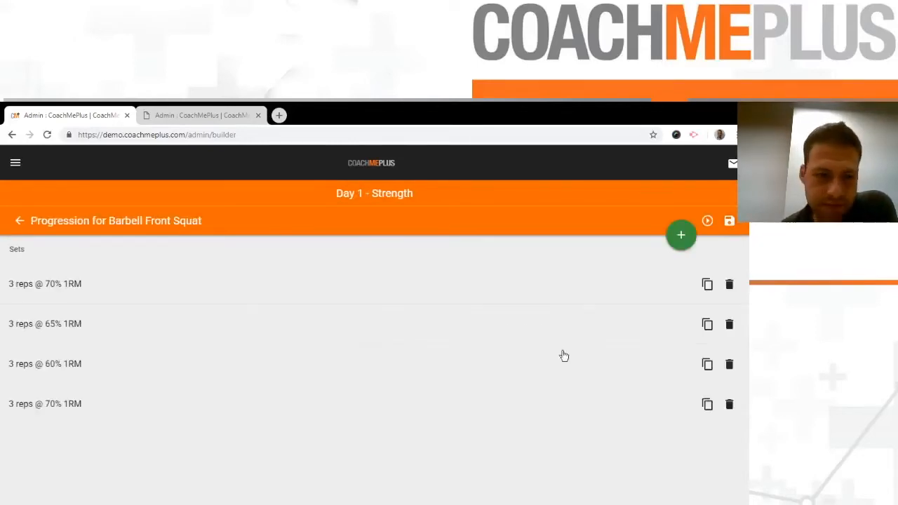
# Delete the fourth Barbell Front Squat set and replace it with a copy of the third set at 60% 1RM.
pyautogui.click(733, 404)
pyautogui.click(708, 364)
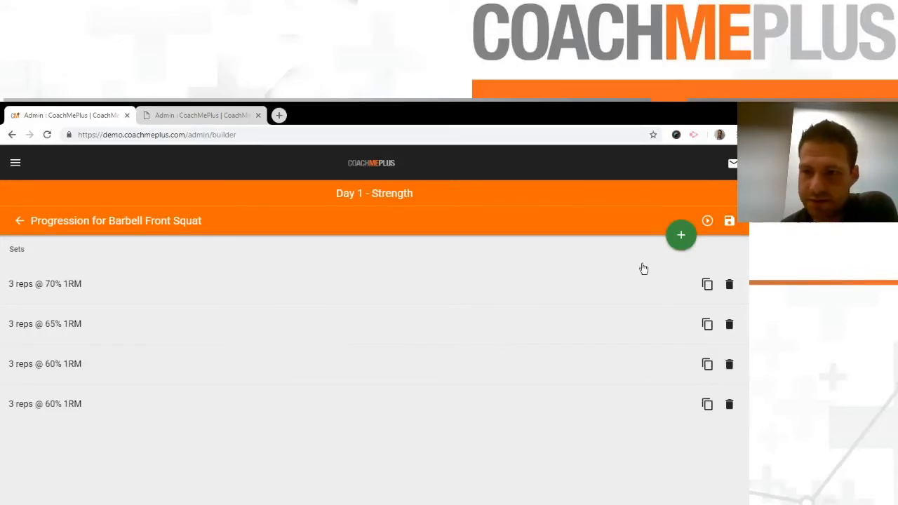
pyautogui.click(680, 235)
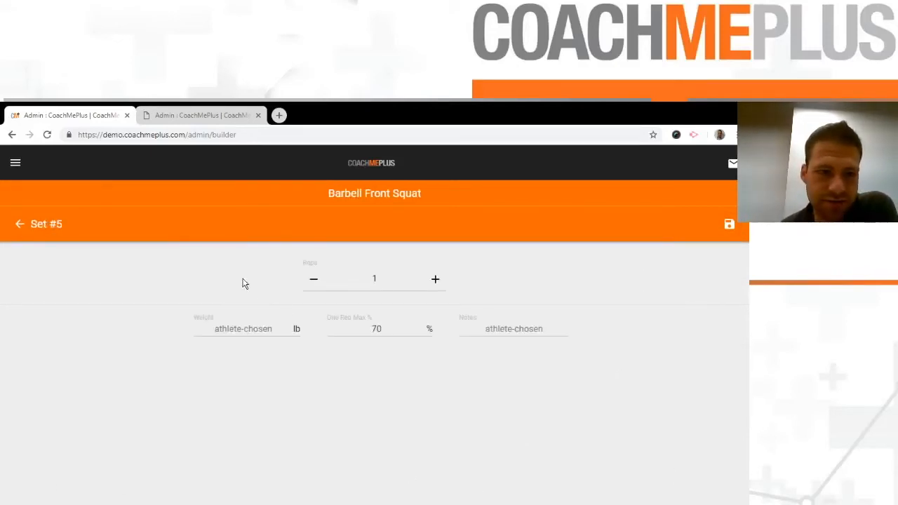
pyautogui.click(724, 229)
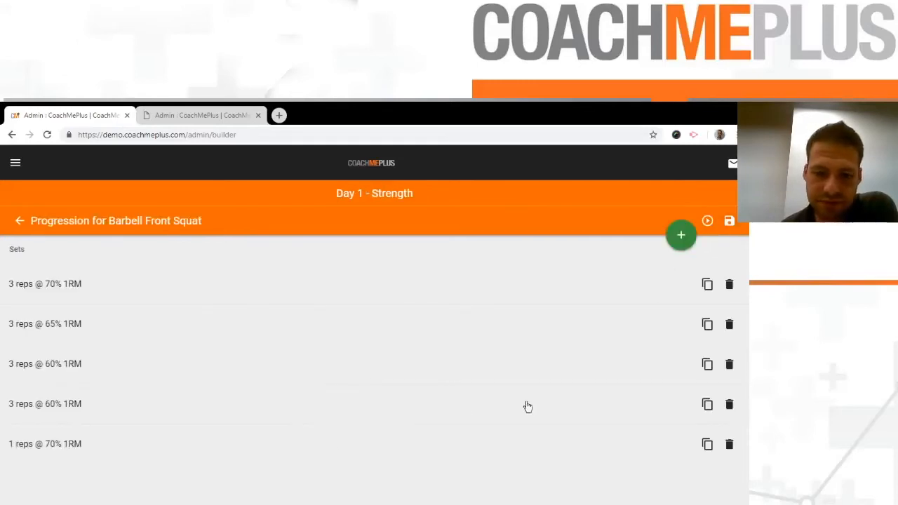
pyautogui.click(729, 444)
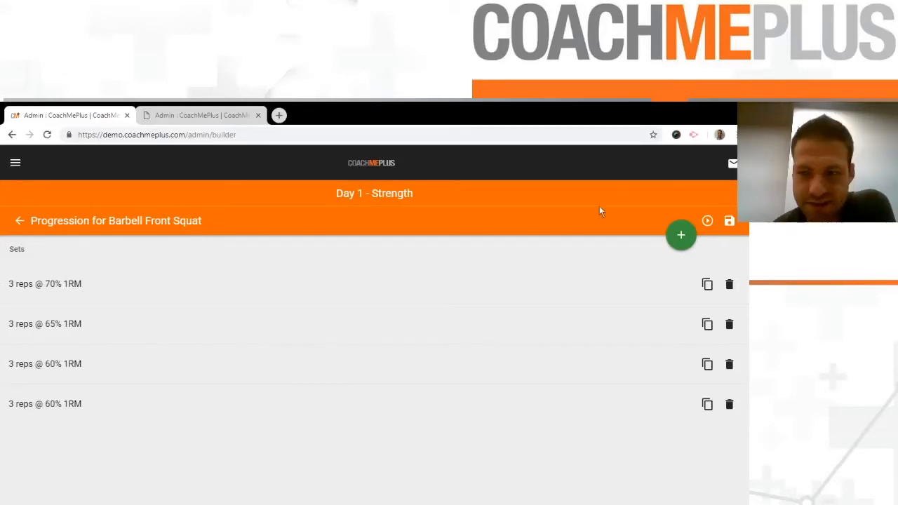
# Save the Barbell Front Squat progression, and make a superset of Weighted Sit-up and Superman, saving the circuit.
pyautogui.click(729, 220)
pyautogui.scroll(-1, 227, 393)
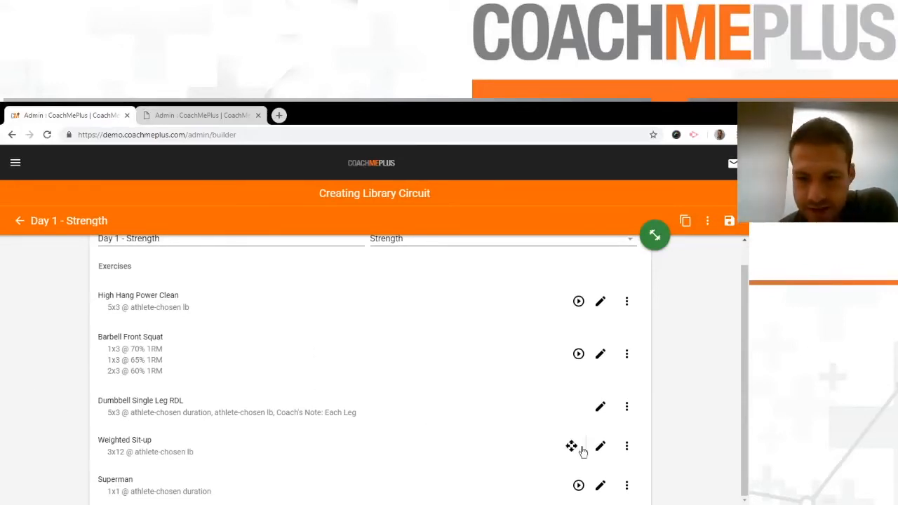
pyautogui.click(630, 445)
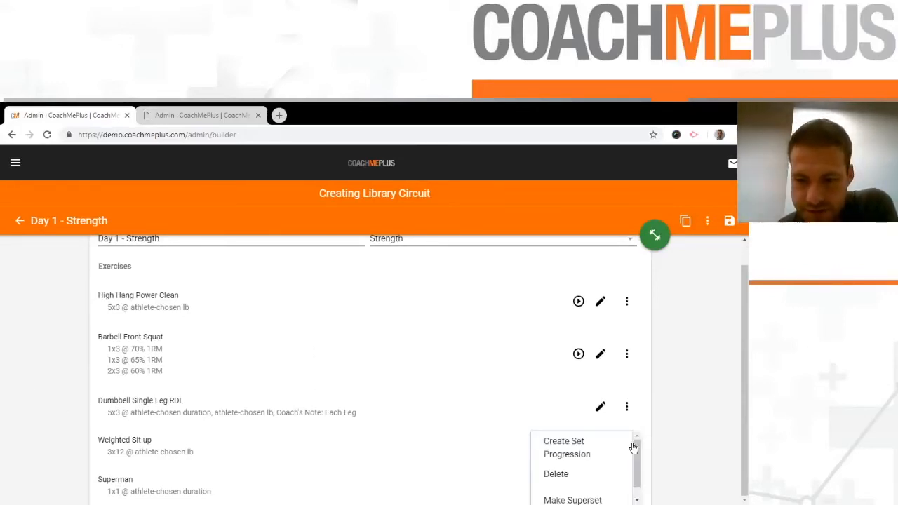
pyautogui.click(597, 497)
pyautogui.scroll(1, 224, 443)
pyautogui.scroll(-1, 511, 471)
pyautogui.moveTo(549, 485); pyautogui.dragTo(427, 466)
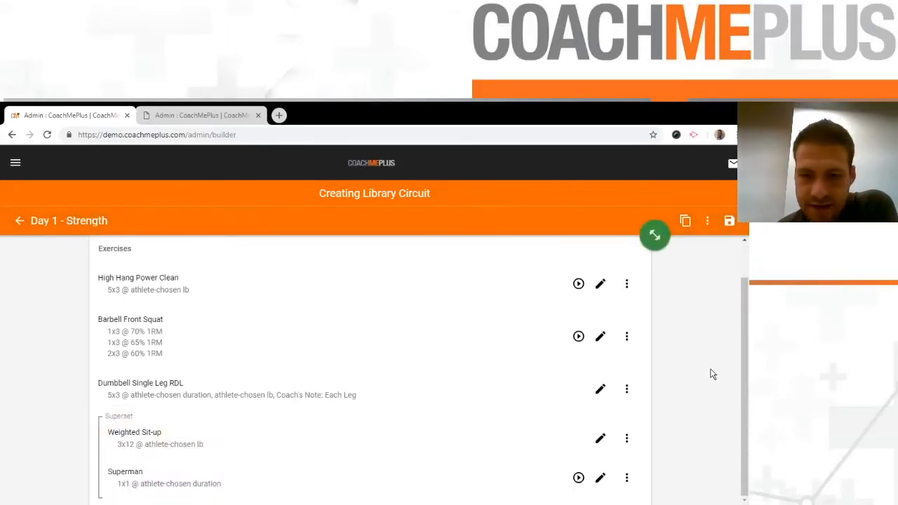
pyautogui.click(730, 221)
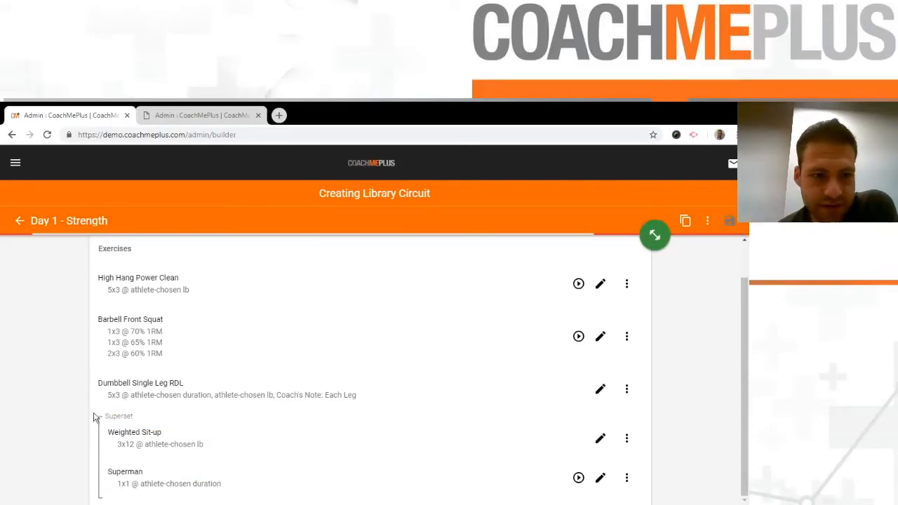
# Check the Strength list in the program PDF, and insert High Hang Clean Pull after High Hang Power Clean in the circuit.
pyautogui.click(200, 115)
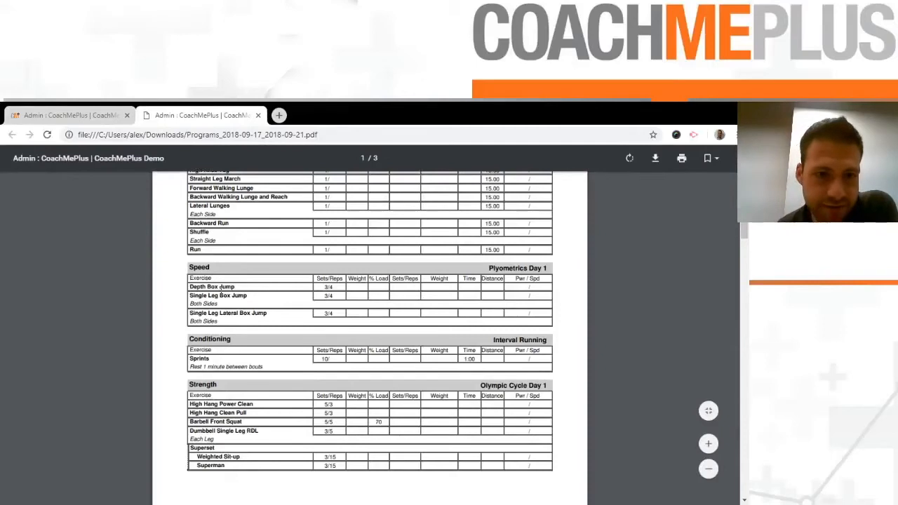
pyautogui.click(48, 115)
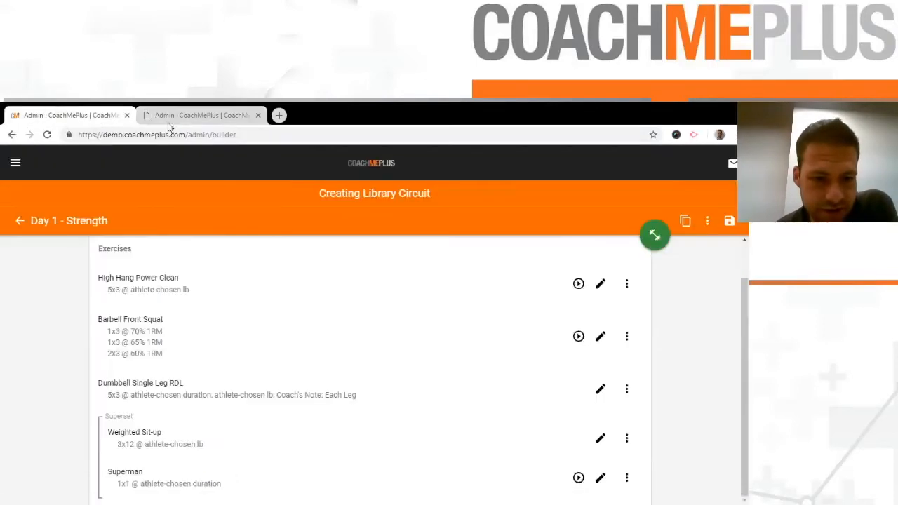
pyautogui.click(651, 239)
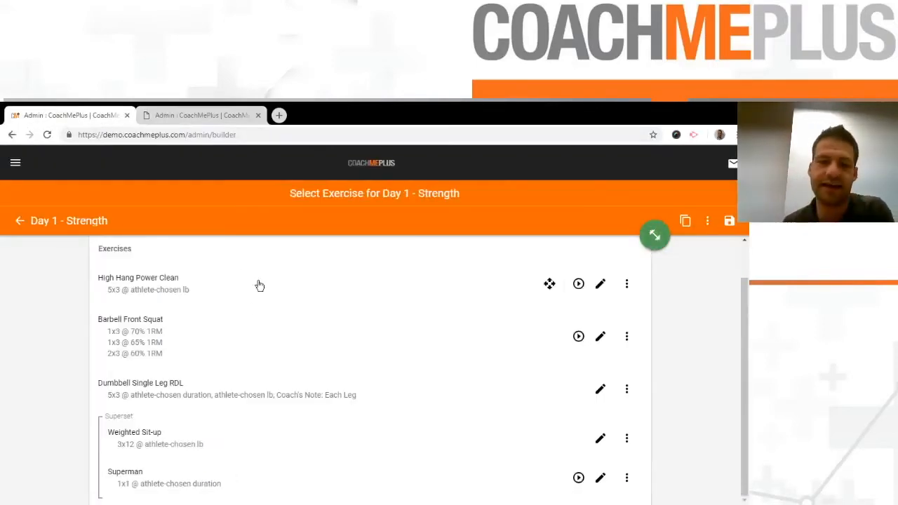
pyautogui.write('high ha')
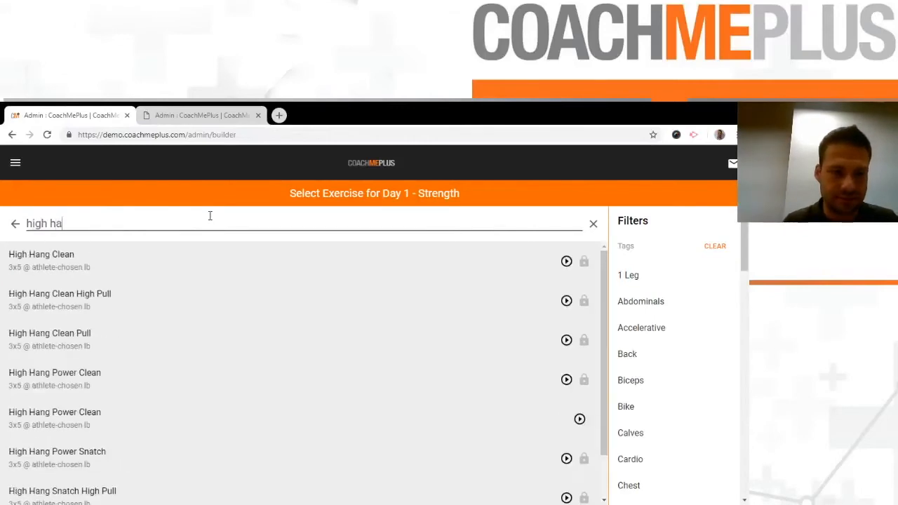
pyautogui.write('ng c')
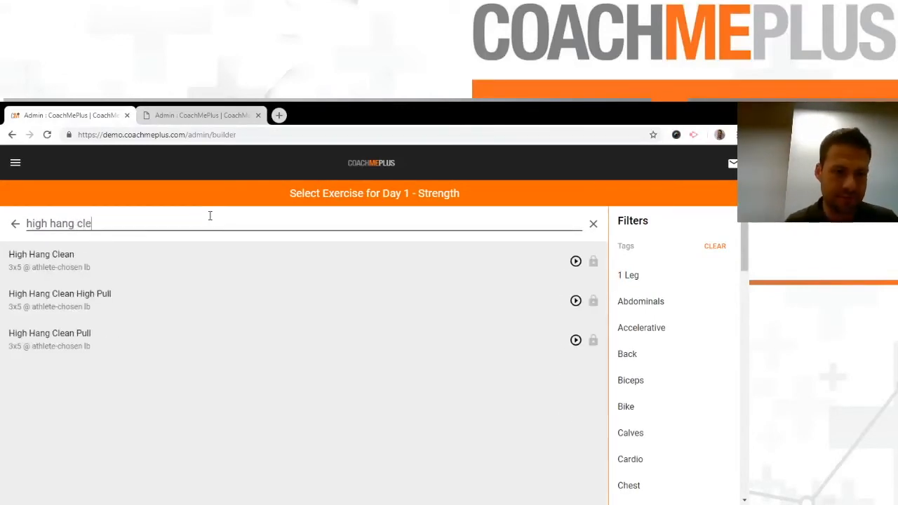
pyautogui.write('le')
pyautogui.click(77, 340)
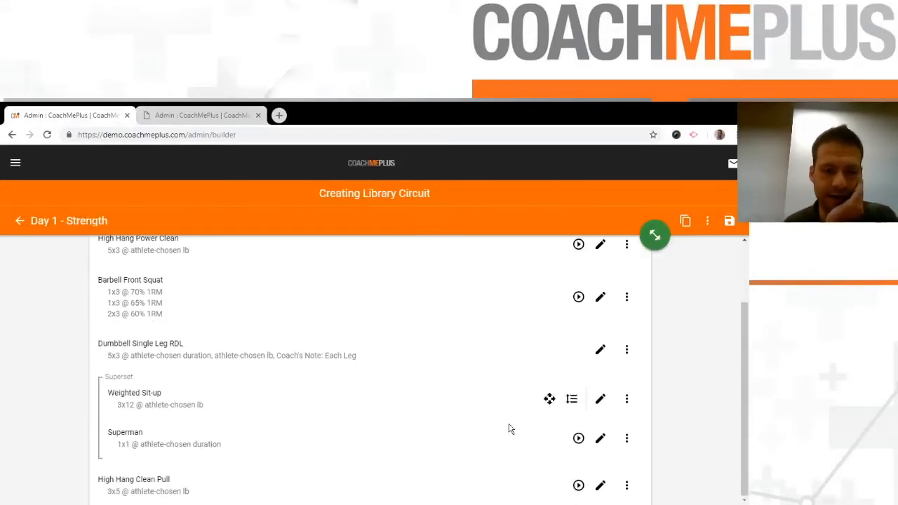
pyautogui.click(551, 485)
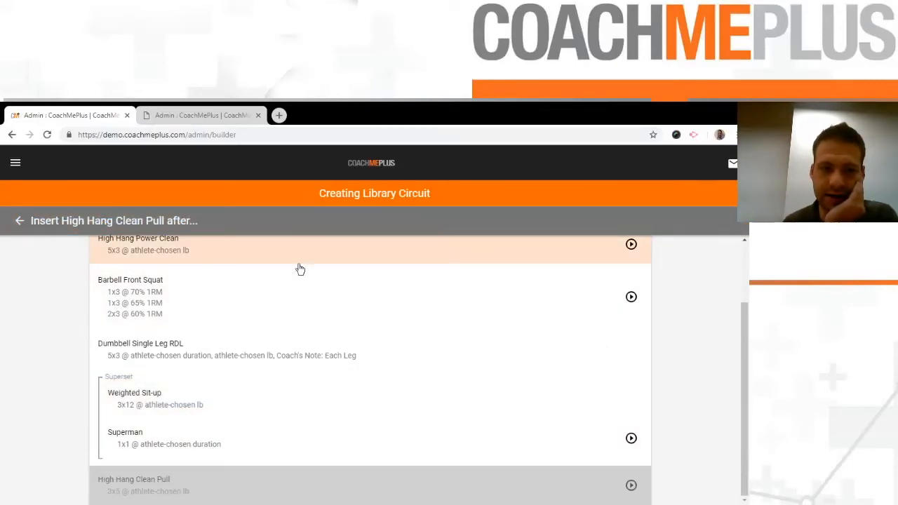
pyautogui.click(180, 248)
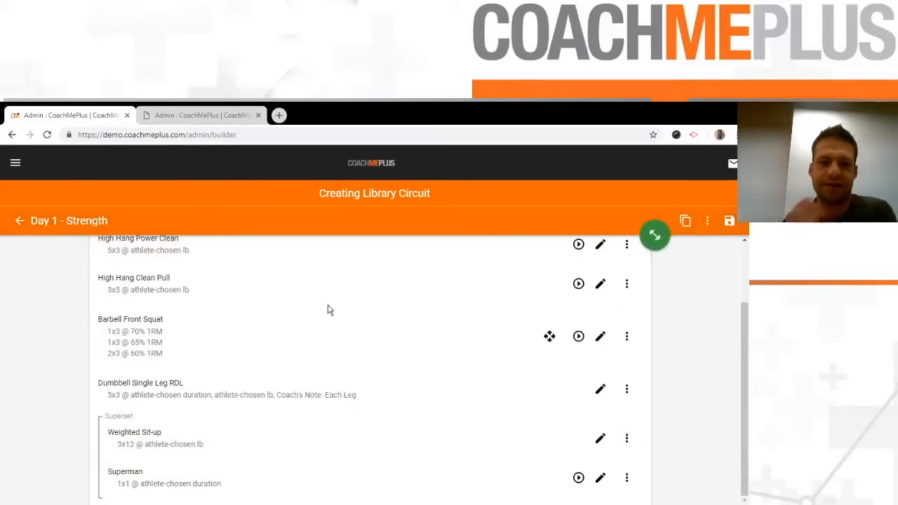
# Set High Hang Clean Pull to 5 sets of 3 reps, and save the exercise and the Day 1 - Strength circuit.
pyautogui.scroll(1, 331, 309)
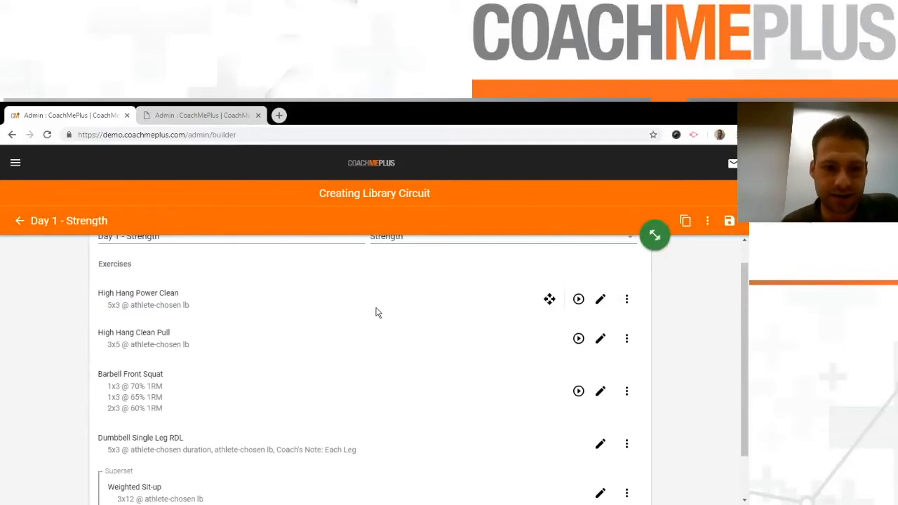
pyautogui.scroll(1, 378, 315)
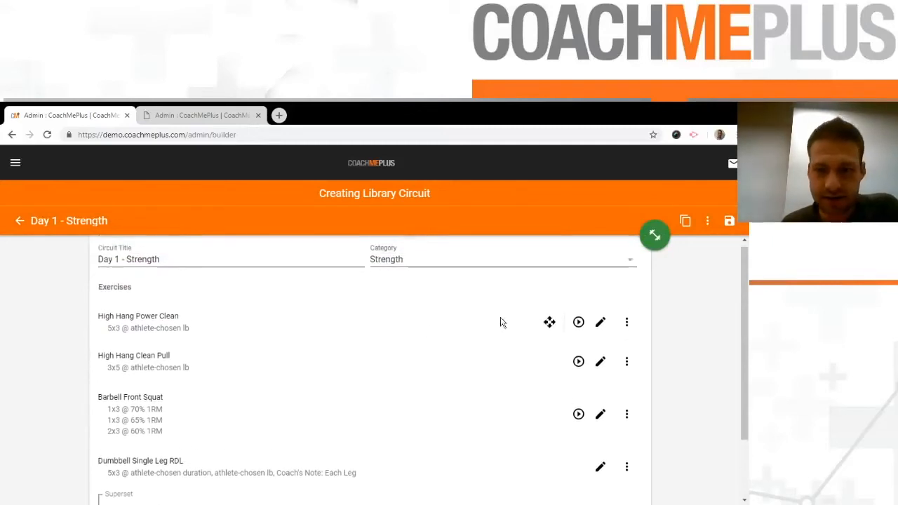
pyautogui.click(600, 366)
pyautogui.doubleClick(350, 279)
pyautogui.doubleClick(398, 280)
pyautogui.click(729, 228)
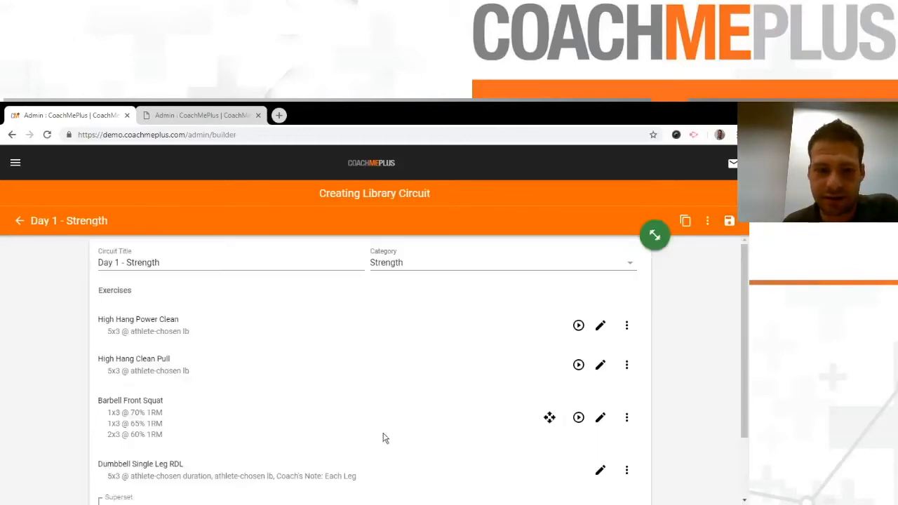
pyautogui.click(730, 222)
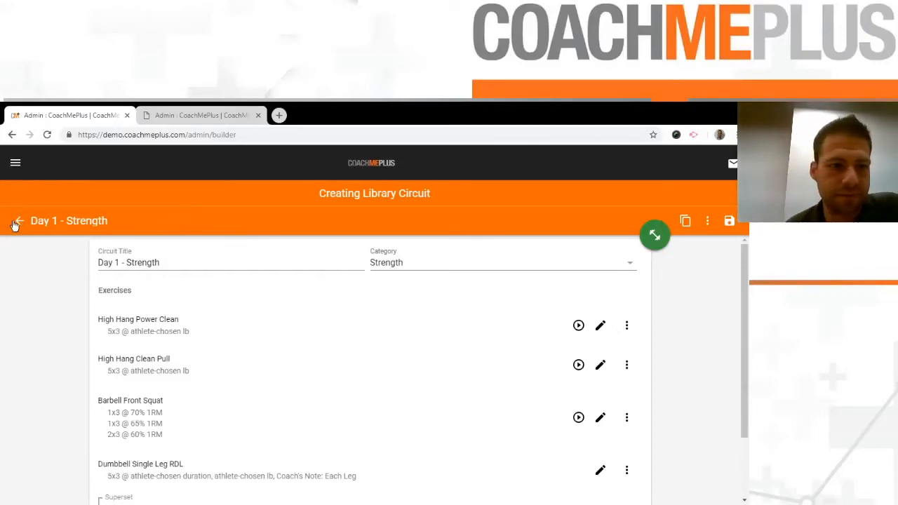
# Leave the Day 1 - Strength circuit and open the list of programs in the library.
pyautogui.click(17, 221)
pyautogui.click(17, 223)
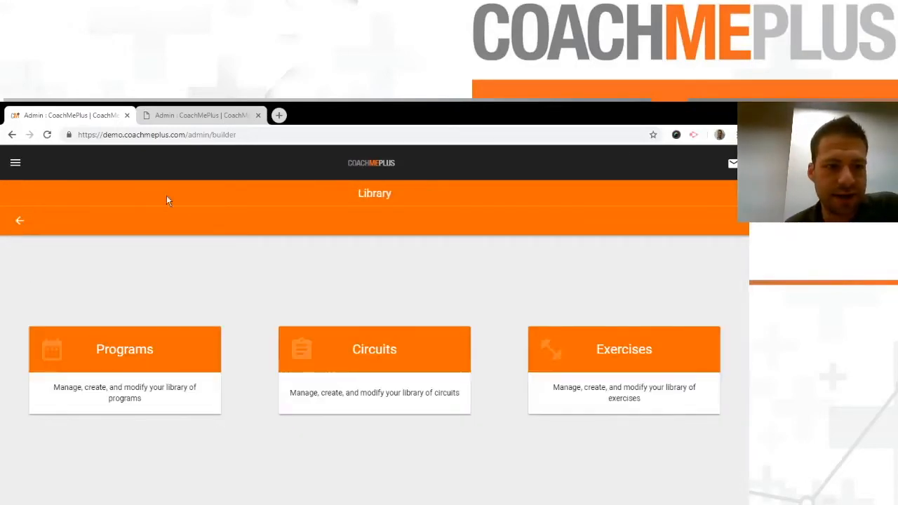
pyautogui.click(28, 226)
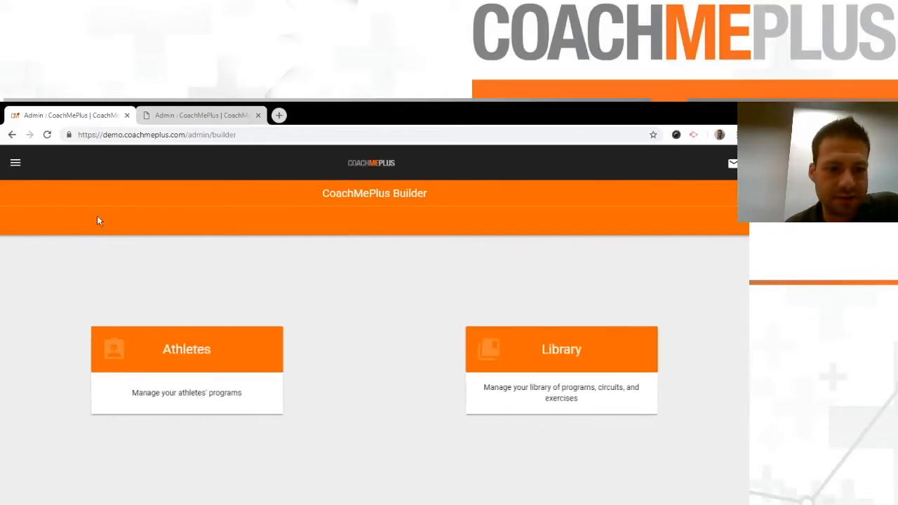
pyautogui.click(496, 363)
pyautogui.click(114, 379)
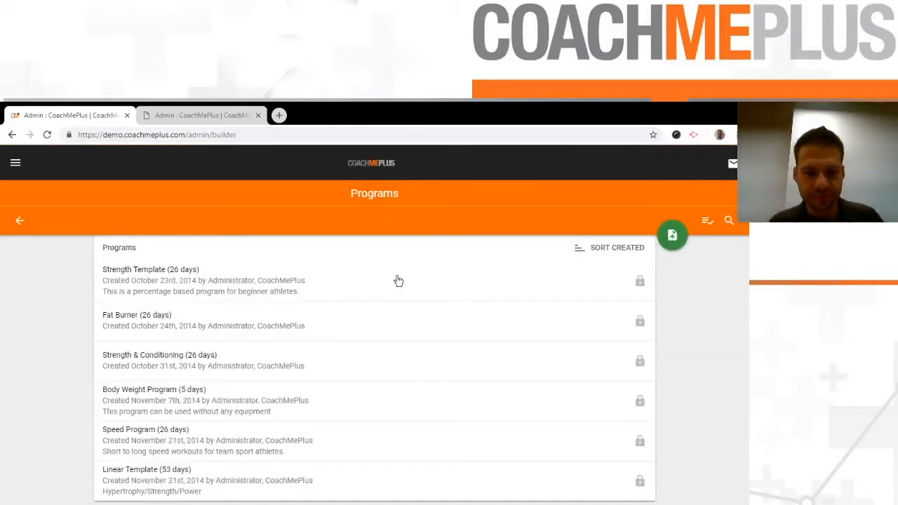
# Create and save a library program titled S&C 2018 Offseason with October 1, 2018 as its default start date.
pyautogui.write('St')
pyautogui.write('&C 2018 Offseason')
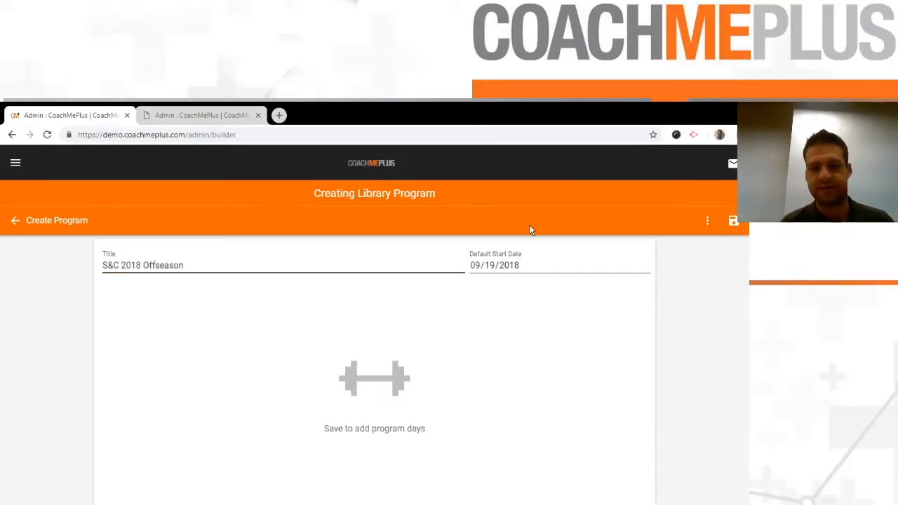
pyautogui.click(530, 226)
pyautogui.click(646, 272)
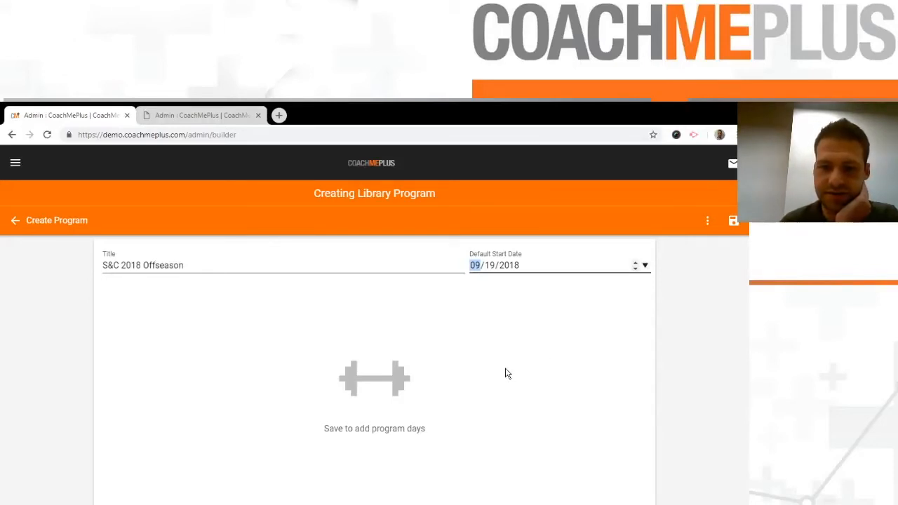
pyautogui.click(725, 278)
pyautogui.click(734, 221)
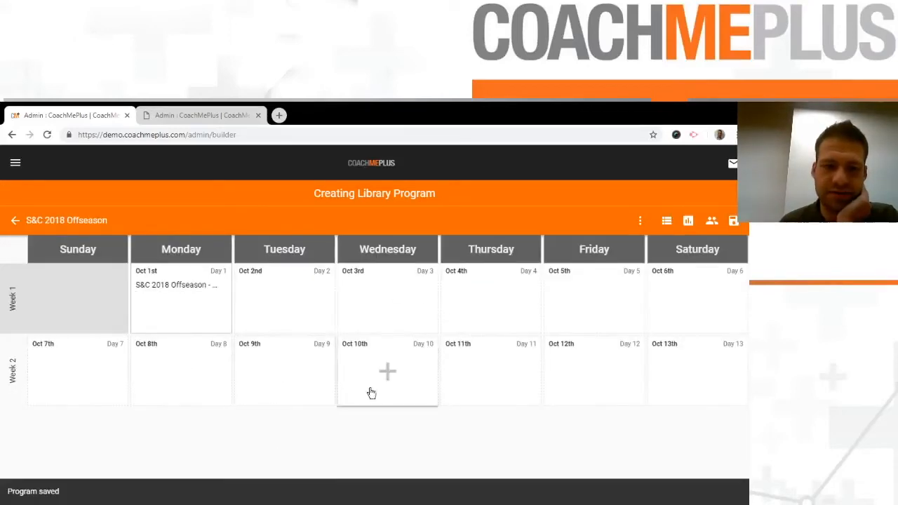
# Open Day 1, Monday October 1st, of the S&C 2018 Offseason program.
pyautogui.moveTo(210, 325)
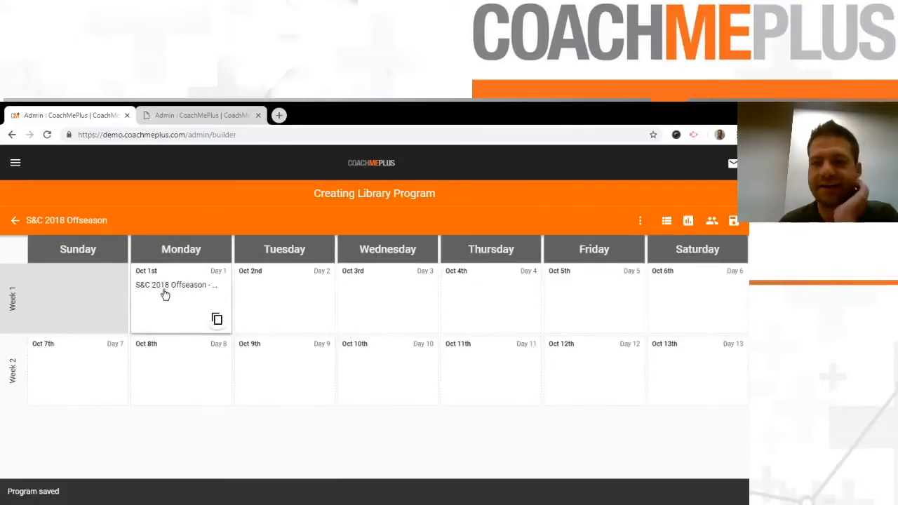
pyautogui.click(183, 295)
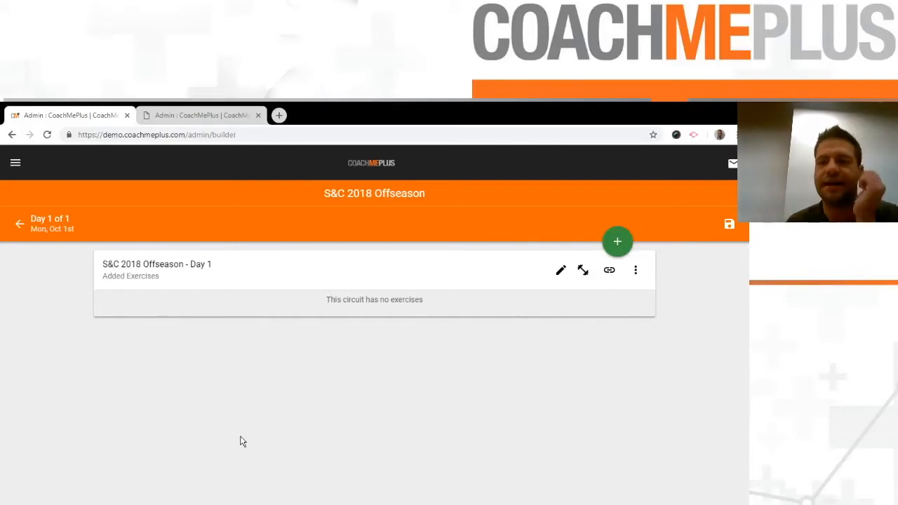
# Search the circuit library for "day 1" and add the Day 1 - Warmup circuit to the Oct 1st day.
pyautogui.click(619, 244)
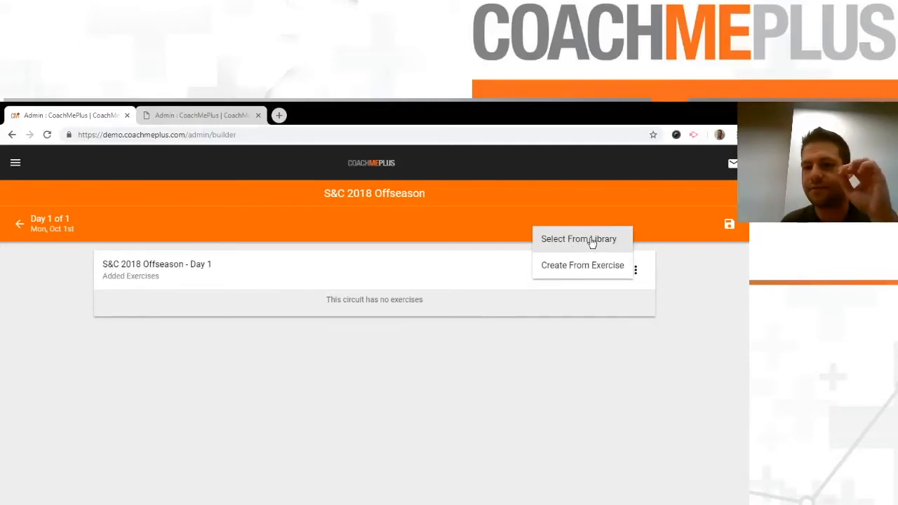
pyautogui.click(592, 242)
pyautogui.click(594, 226)
pyautogui.write('d')
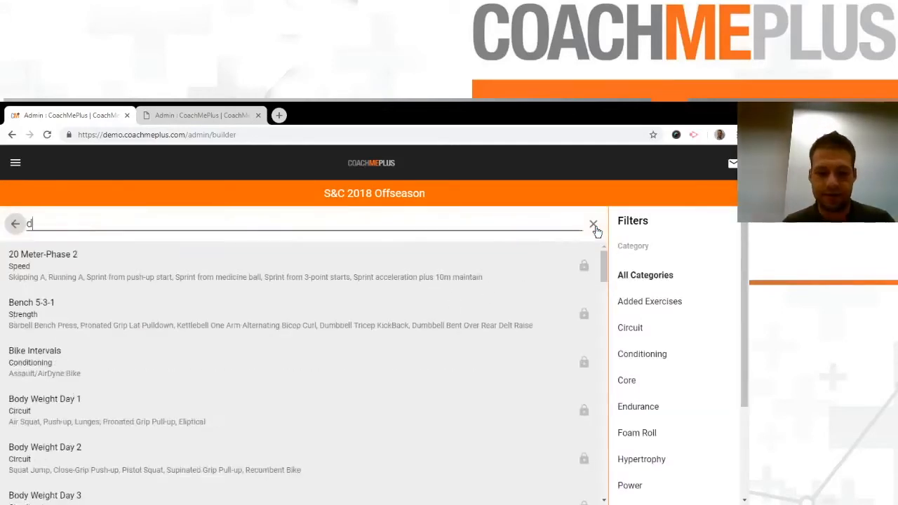
pyautogui.write('ay 1')
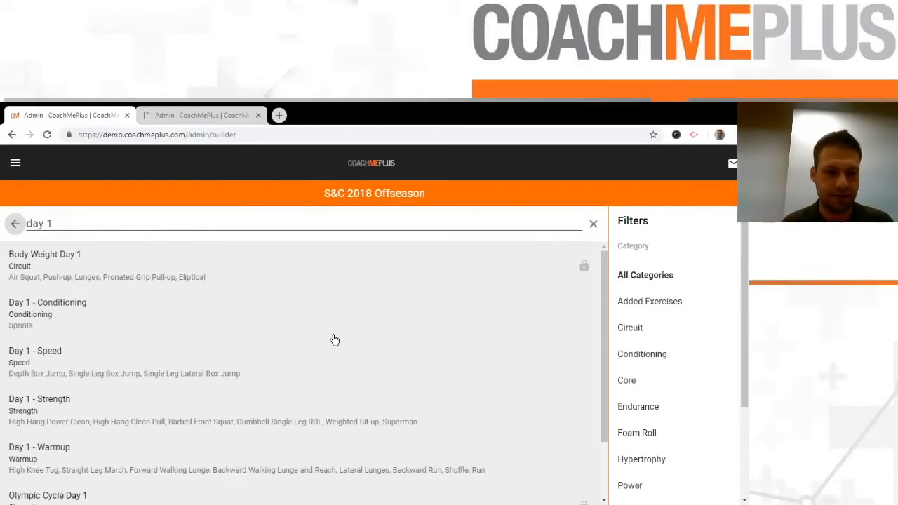
pyautogui.scroll(-2, 150, 351)
pyautogui.click(104, 388)
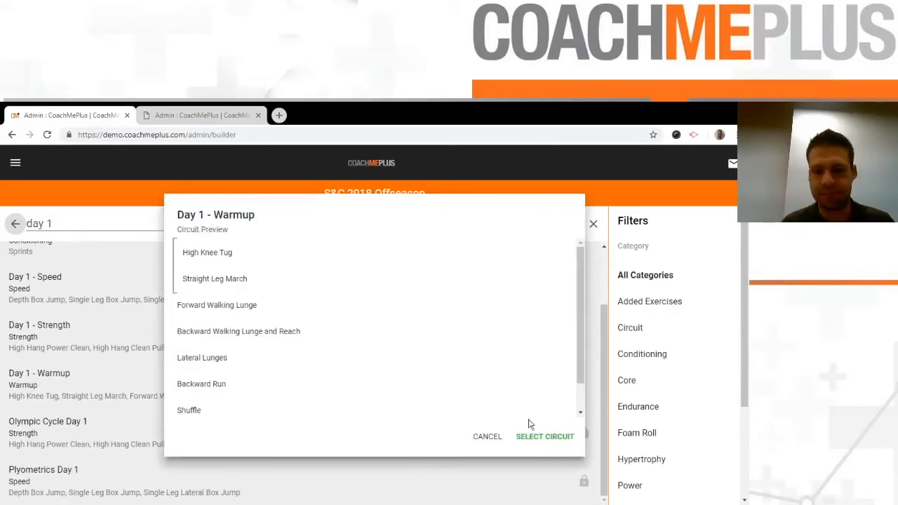
pyautogui.scroll(-2, 305, 289)
pyautogui.scroll(2, 393, 316)
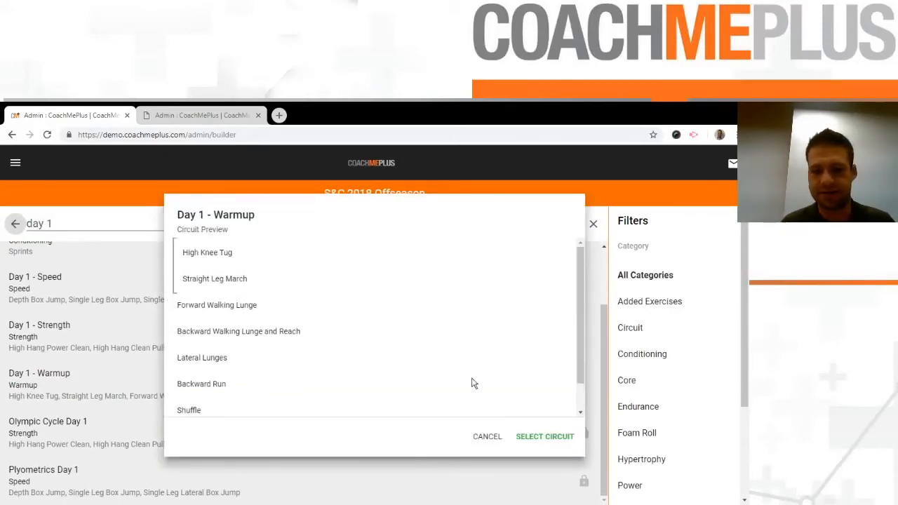
pyautogui.click(546, 437)
pyautogui.scroll(-2, 403, 369)
pyautogui.scroll(2, 106, 421)
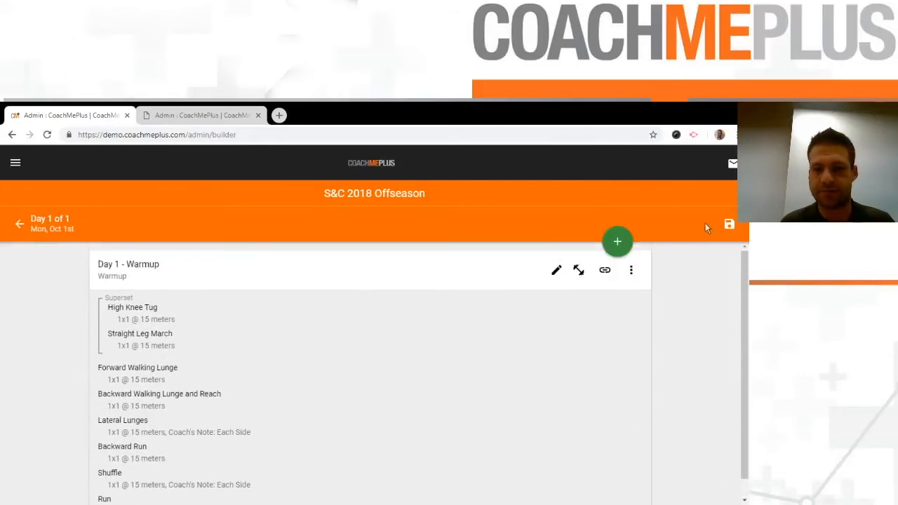
# Search the circuit library for "speed" and add the Day 1 - Speed circuit to the same day.
pyautogui.click(630, 243)
pyautogui.click(575, 240)
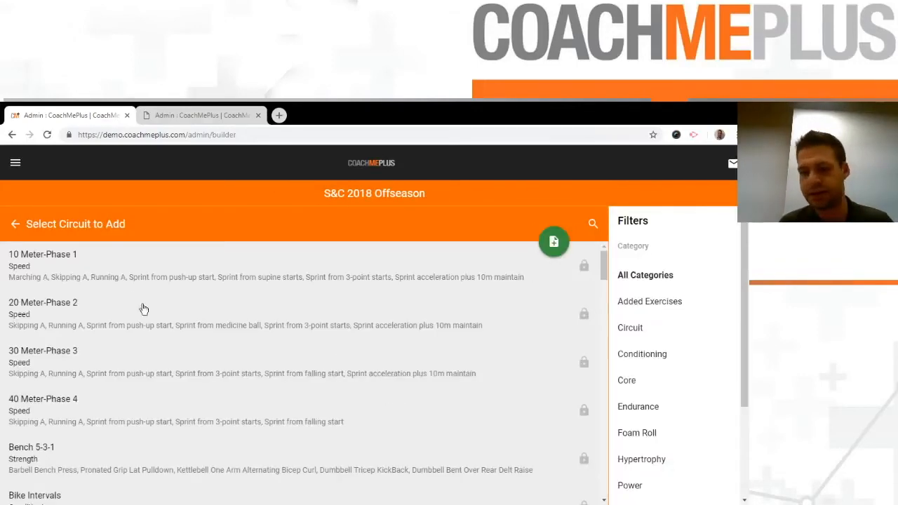
pyautogui.click(591, 222)
pyautogui.write('speed')
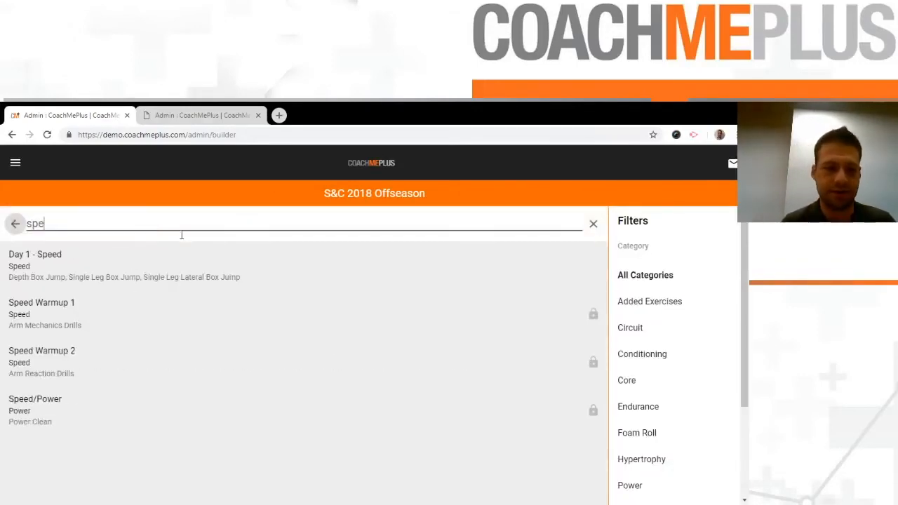
pyautogui.click(47, 278)
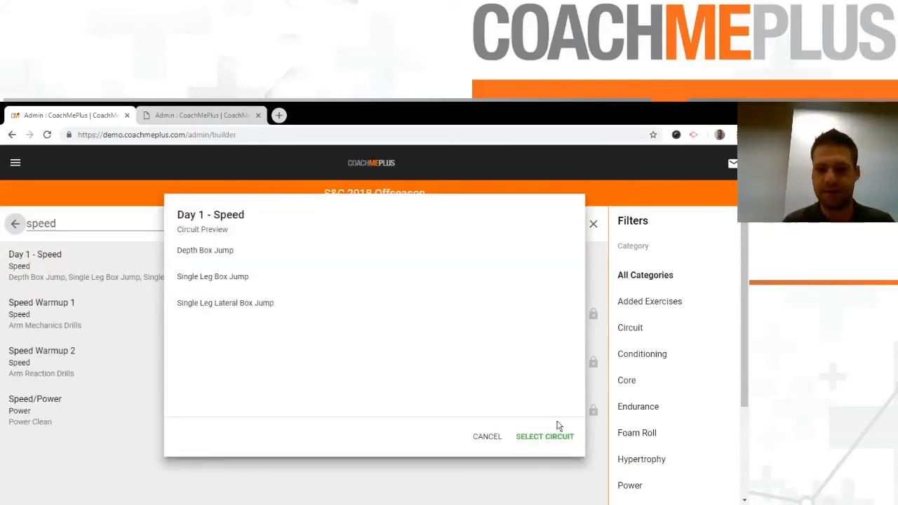
pyautogui.click(560, 433)
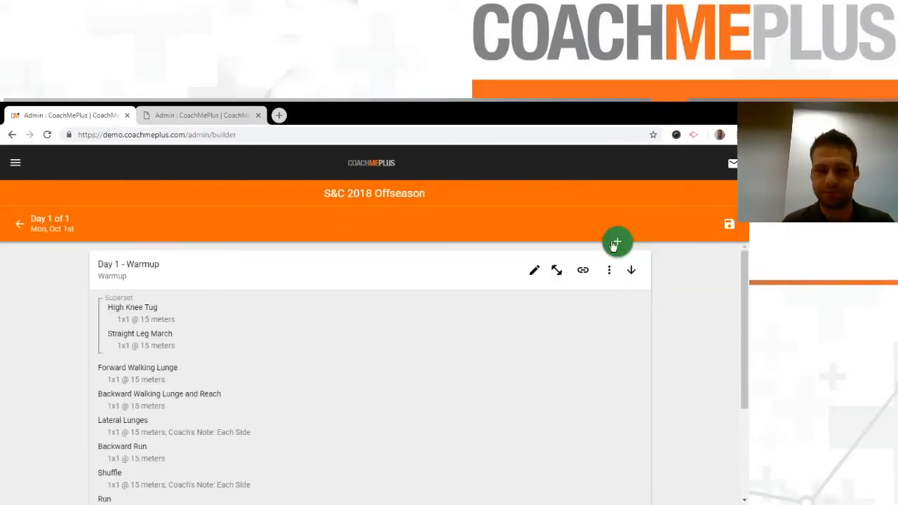
# Search the circuit library for "condi" and add the Day 1 - Conditioning circuit to the day.
pyautogui.click(616, 242)
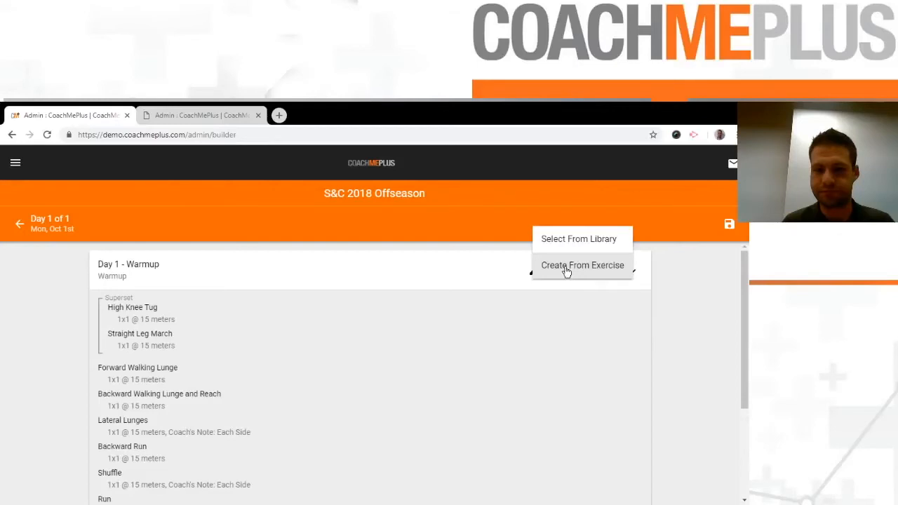
pyautogui.click(567, 272)
pyautogui.write('condi')
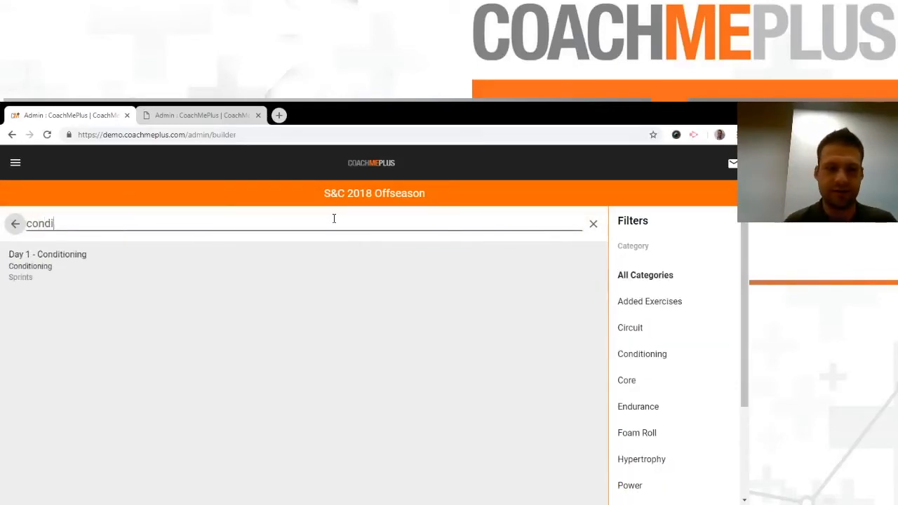
pyautogui.click(265, 272)
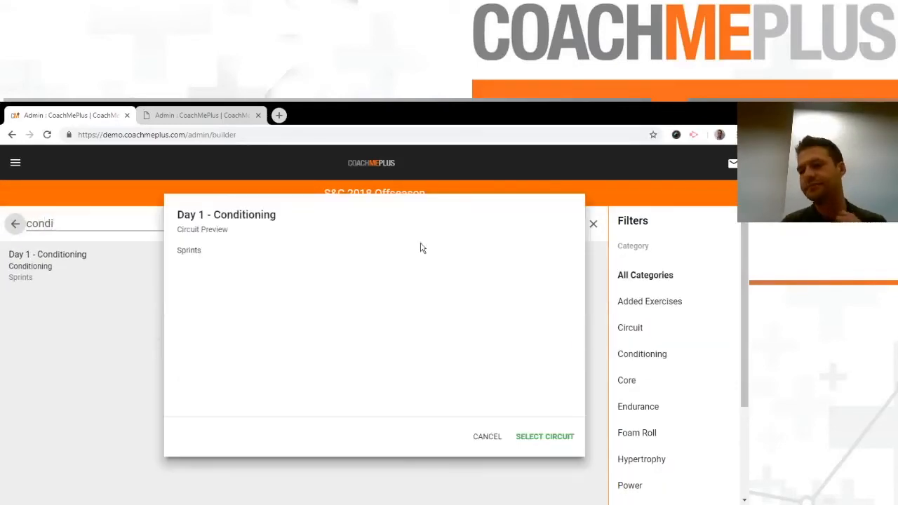
pyautogui.click(545, 435)
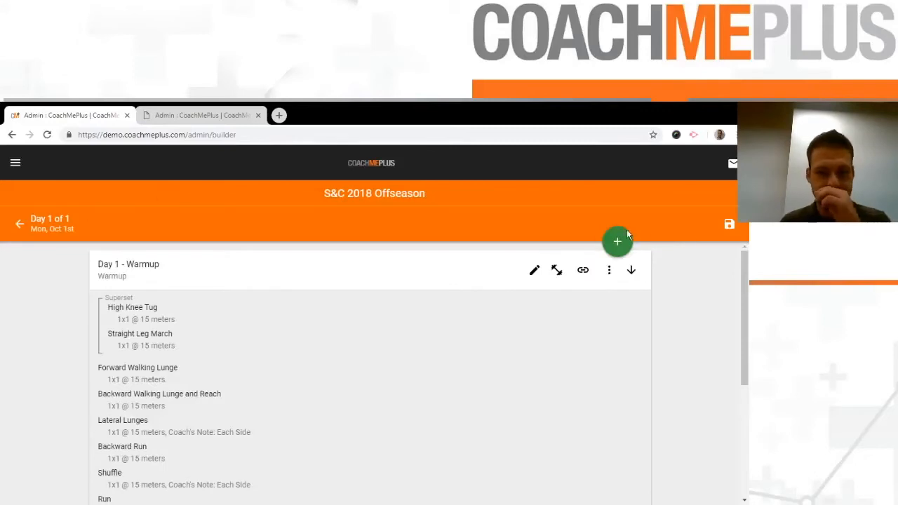
# Search the circuit library for "day 1" and add the Day 1 - Strength circuit to the day.
pyautogui.click(618, 241)
pyautogui.click(581, 236)
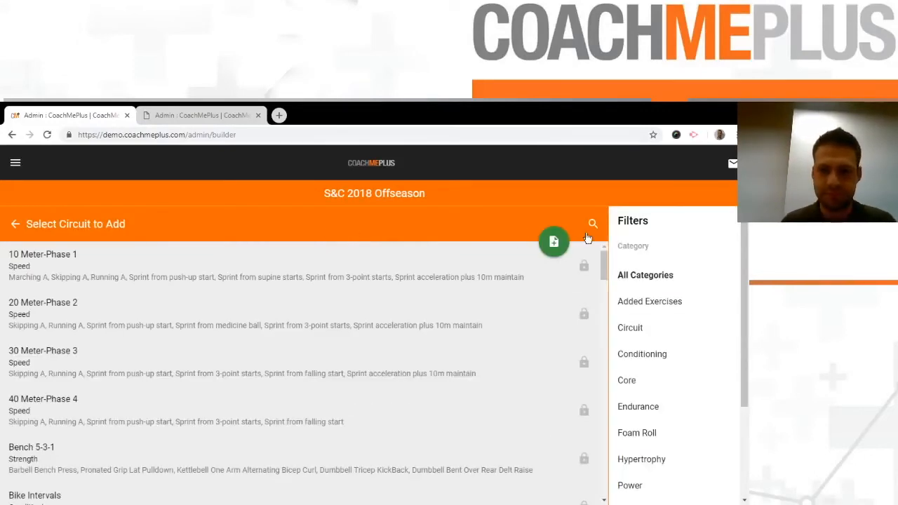
pyautogui.click(593, 226)
pyautogui.write('day 1')
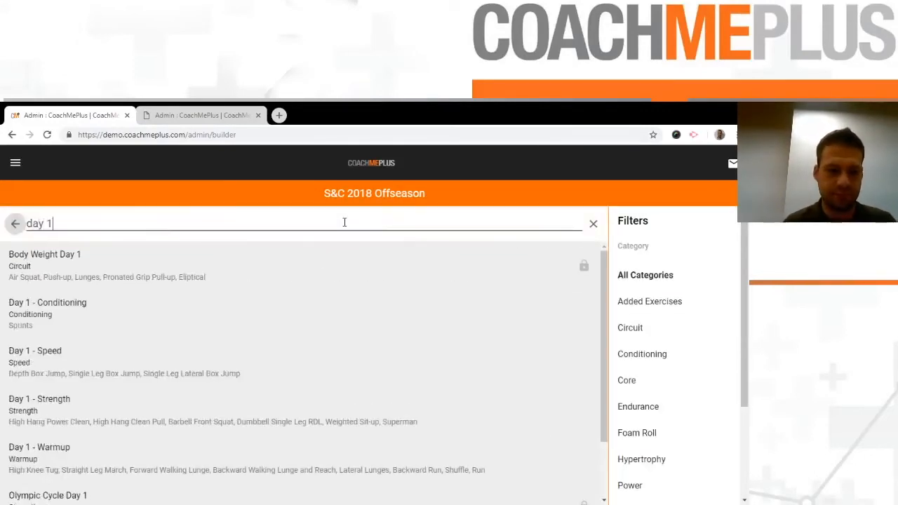
pyautogui.scroll(-1, 137, 364)
pyautogui.click(137, 364)
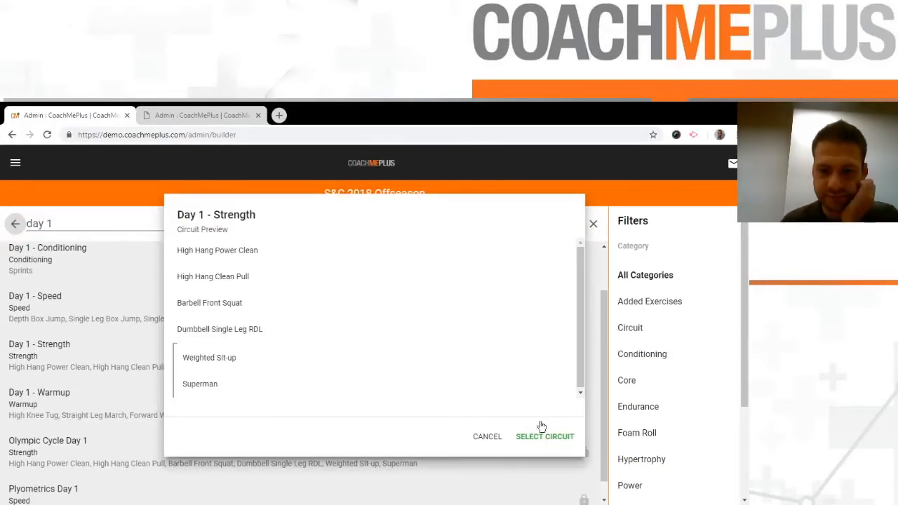
pyautogui.click(542, 435)
# Check the circuits added to Day 1, save the day and return to the program calendar.
pyautogui.scroll(-7, 473, 381)
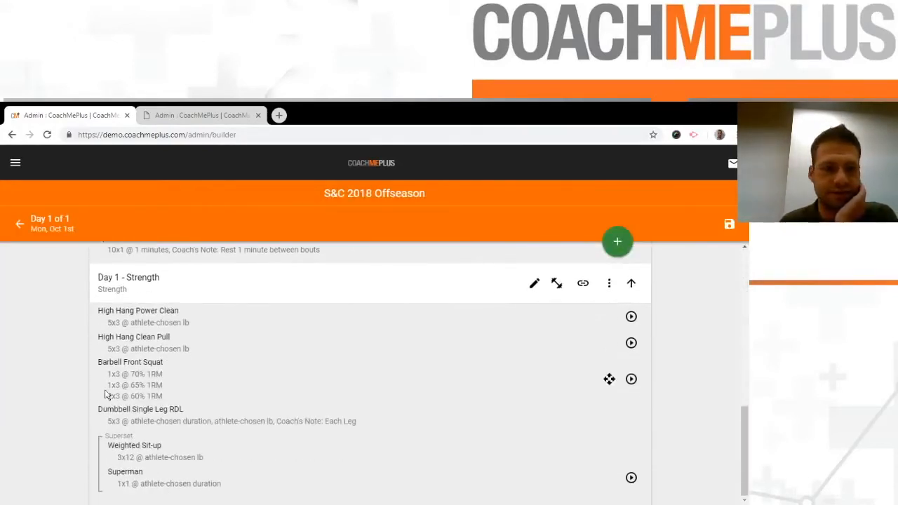
pyautogui.scroll(2, 197, 385)
pyautogui.scroll(1, 197, 385)
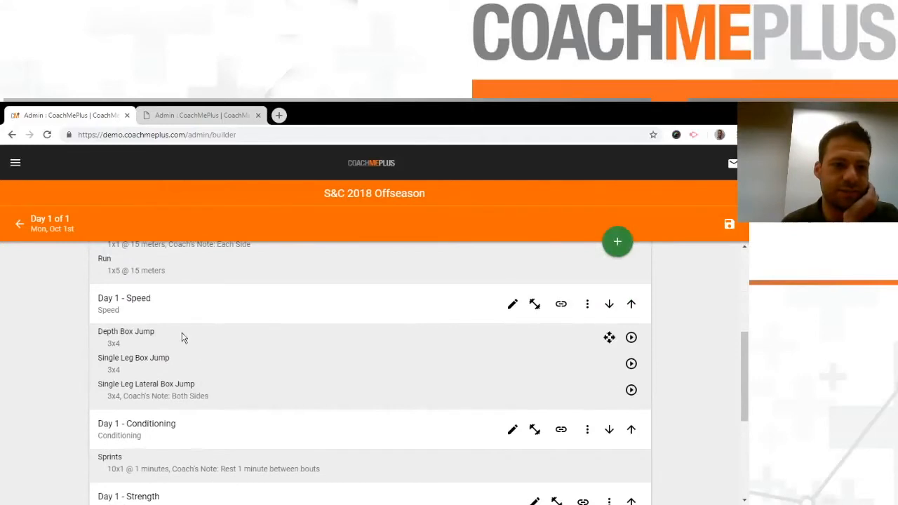
pyautogui.scroll(3, 80, 288)
pyautogui.scroll(1, 80, 287)
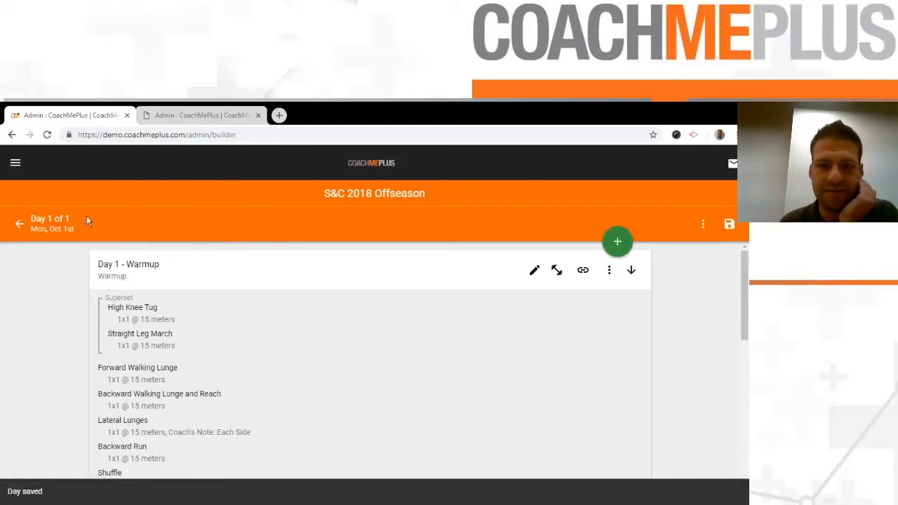
pyautogui.click(17, 224)
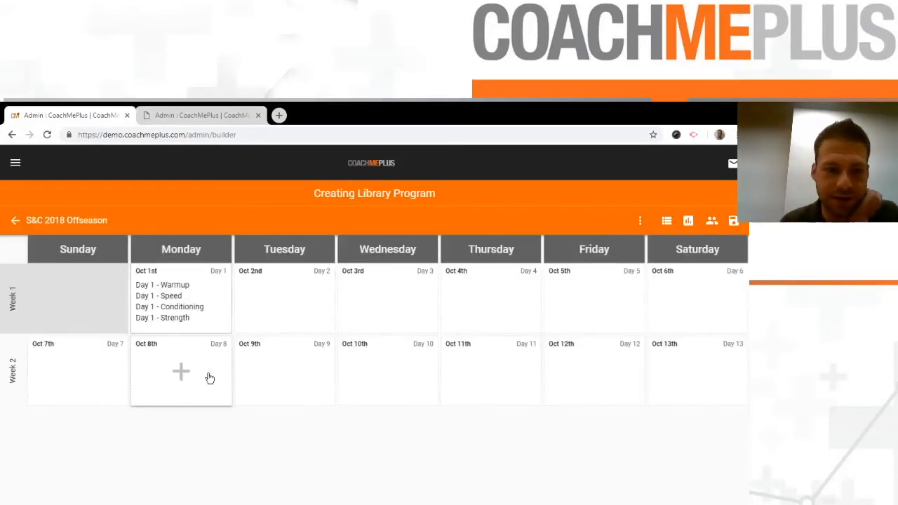
# Copy the Monday, Oct 1st workout to Oct 8th and Oct 15th.
pyautogui.click(217, 320)
pyautogui.click(156, 393)
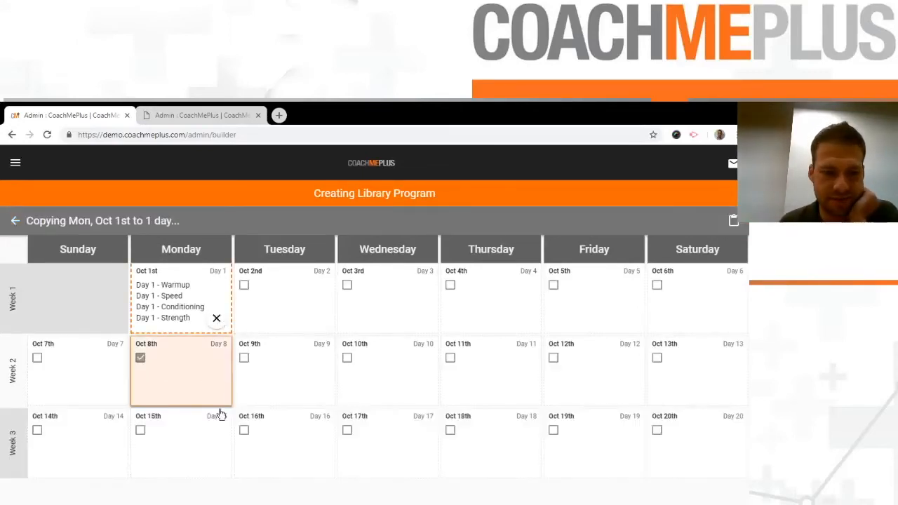
pyautogui.click(191, 455)
pyautogui.click(734, 222)
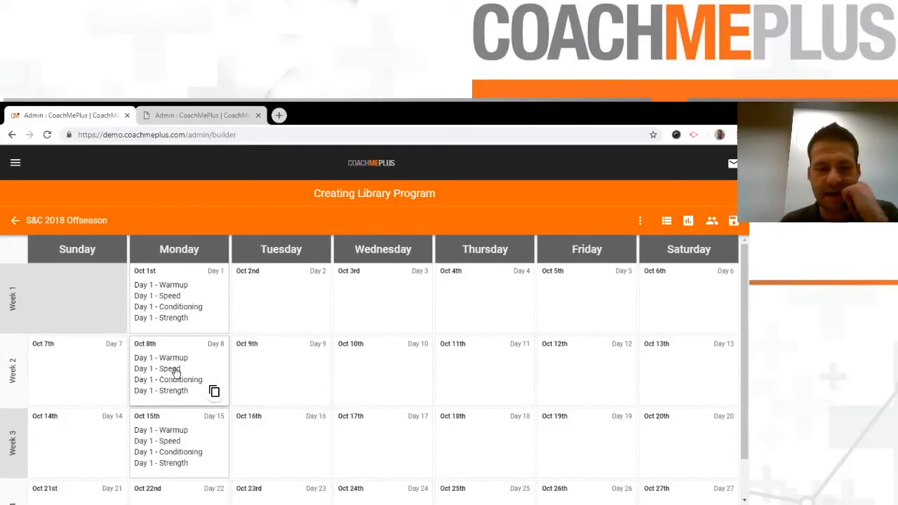
# Open the Oct 8th workout and customize its Day 1 - Warmup circuit for that day instead of editing the library circuit.
pyautogui.click(176, 372)
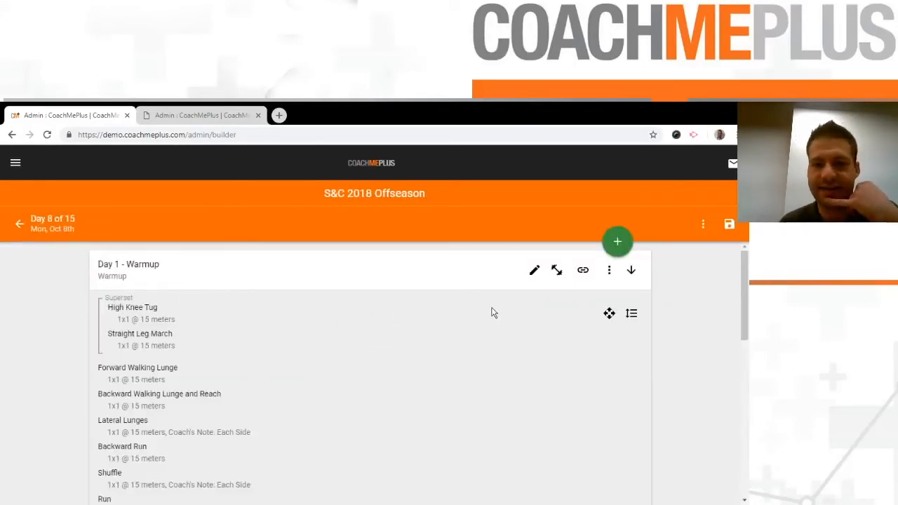
pyautogui.click(532, 272)
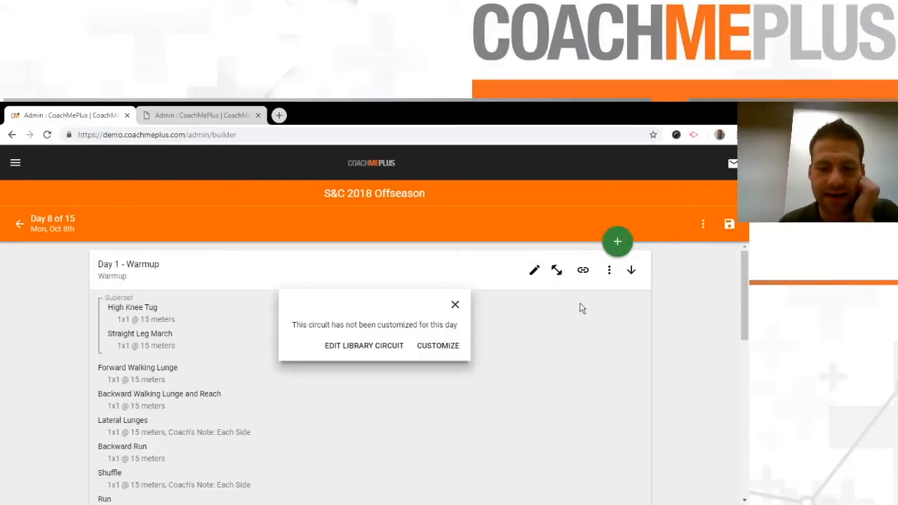
pyautogui.click(438, 346)
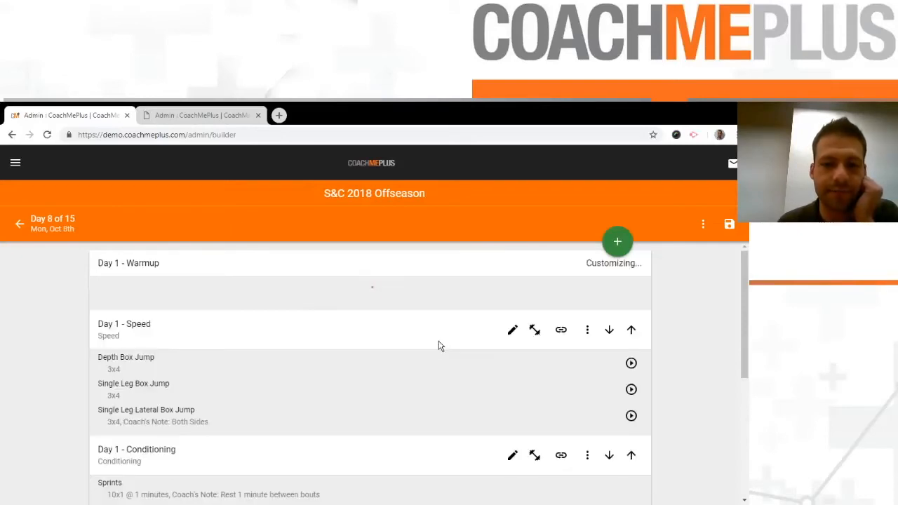
pyautogui.scroll(-2, 622, 231)
pyautogui.scroll(2, 628, 307)
# Delete the High Knee Tug and Straight Leg March exercises from the customized warmup circuit.
pyautogui.click(627, 335)
pyautogui.click(556, 363)
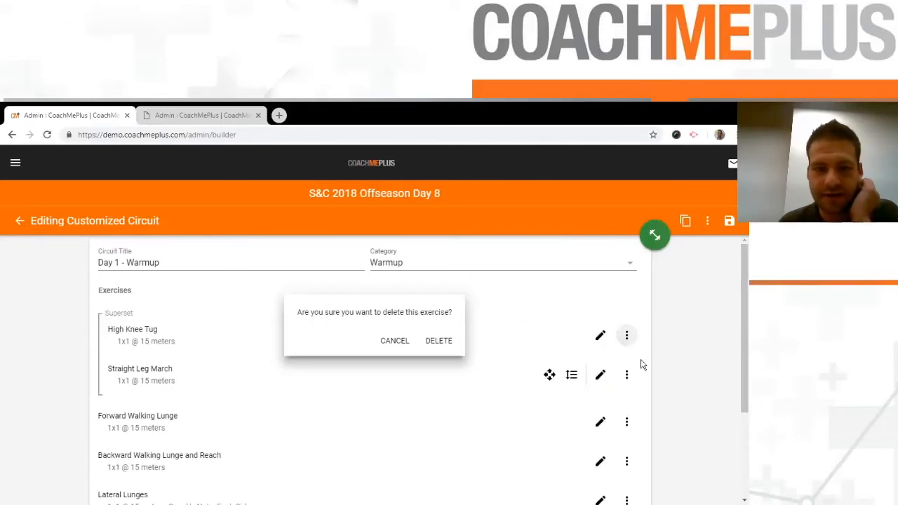
pyautogui.click(439, 342)
pyautogui.click(627, 337)
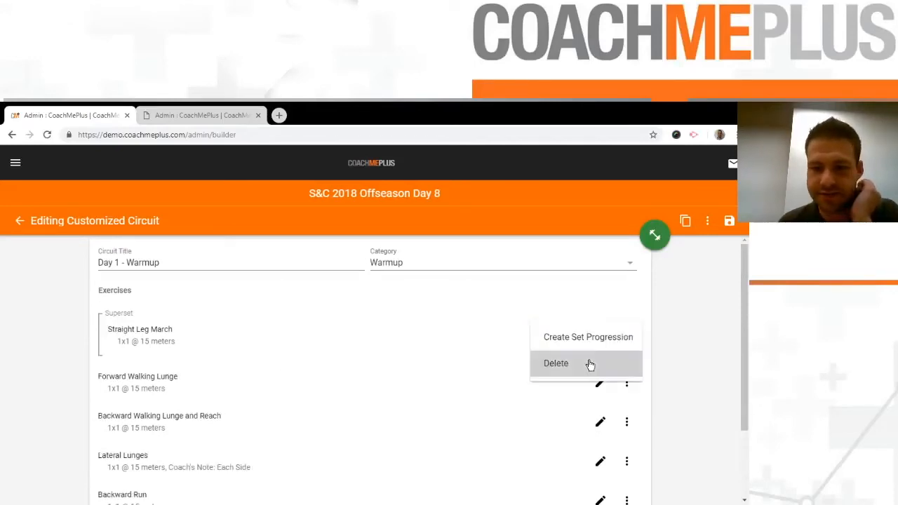
pyautogui.click(589, 364)
pyautogui.click(437, 341)
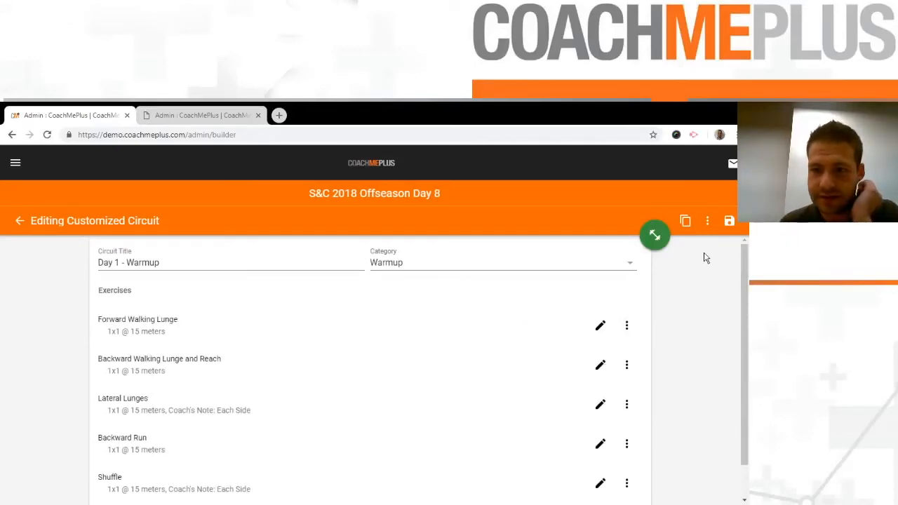
# Save the customized warmup circuit, check it in the Oct 8th workout and return to the program calendar.
pyautogui.click(730, 221)
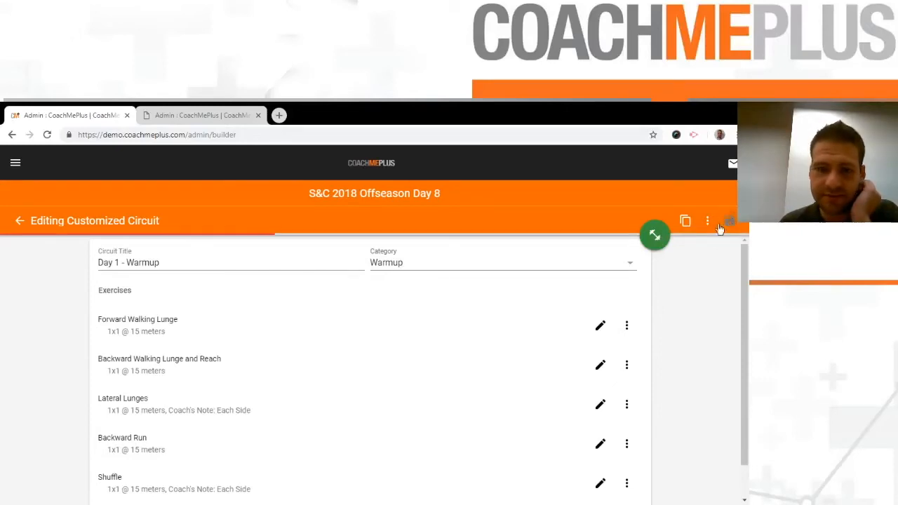
pyautogui.click(21, 221)
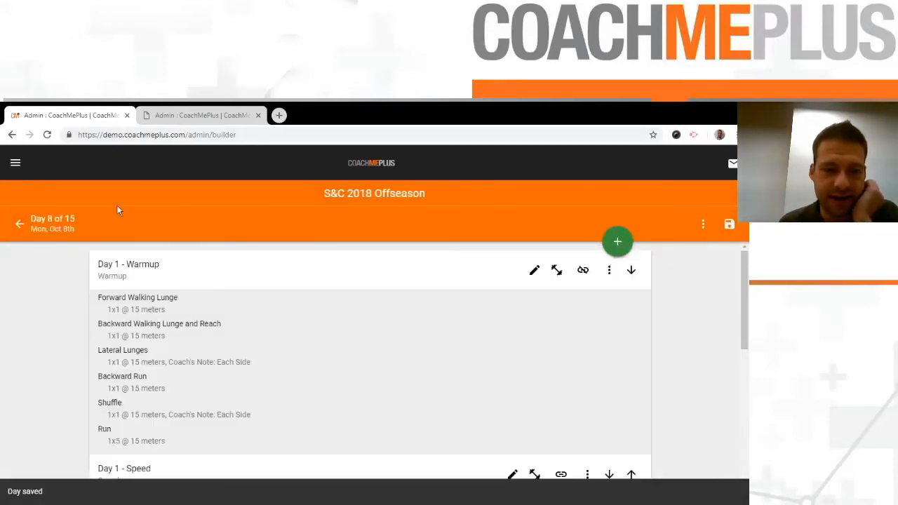
pyautogui.scroll(-1, 373, 273)
pyautogui.scroll(1, 431, 313)
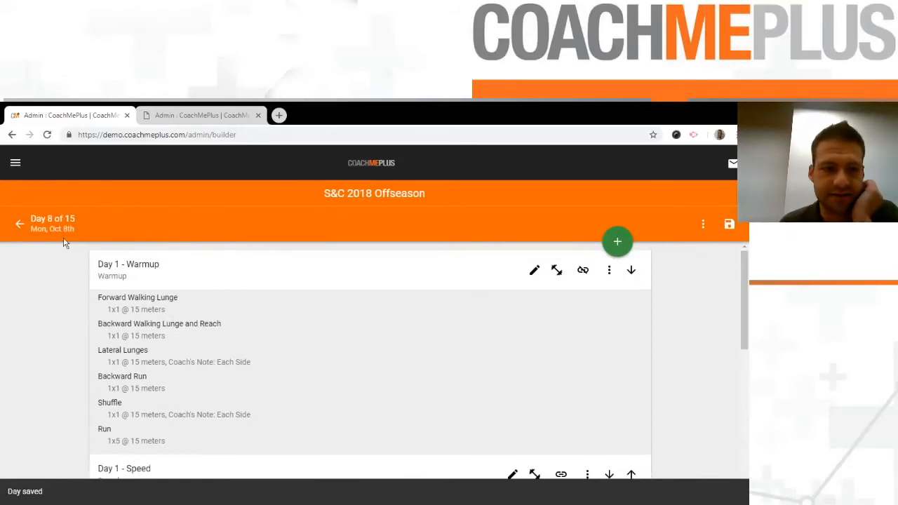
pyautogui.click(21, 223)
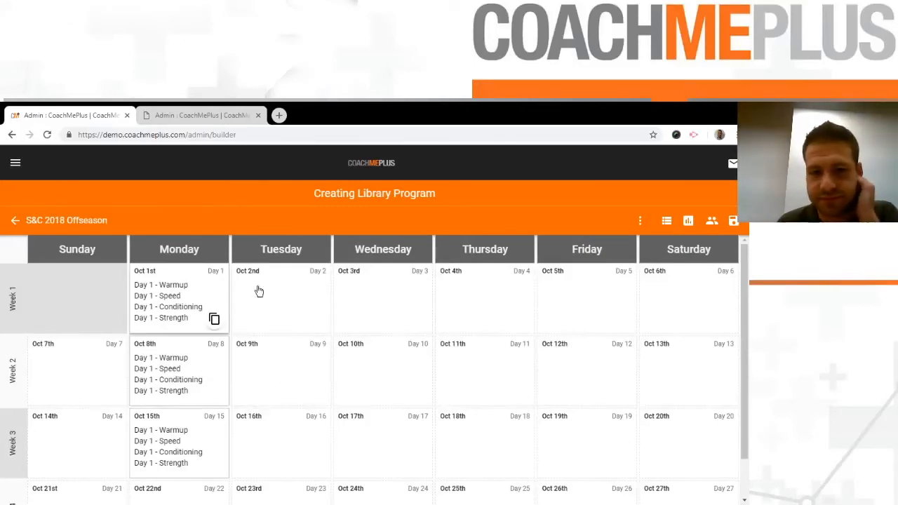
# Open the empty Wednesday, Oct 3rd day and select the Air Squat exercise for its Day 3 circuit.
pyautogui.click(359, 284)
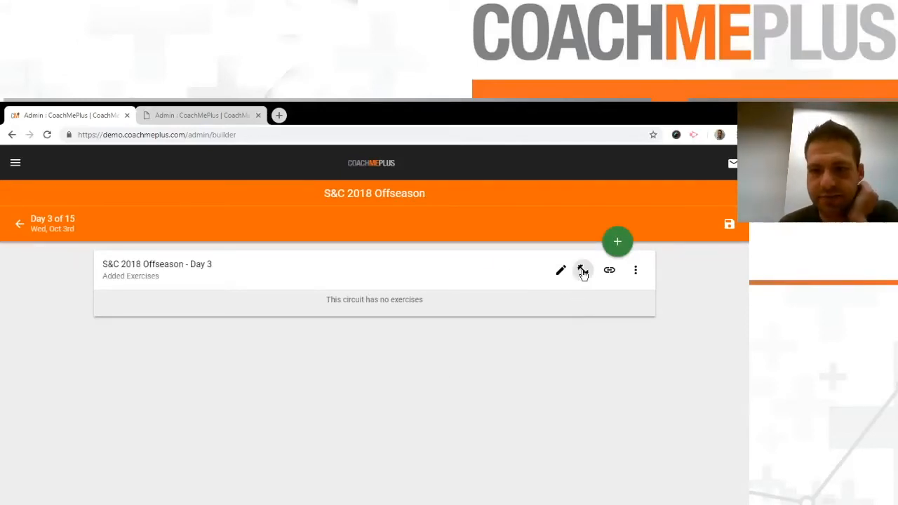
pyautogui.click(317, 301)
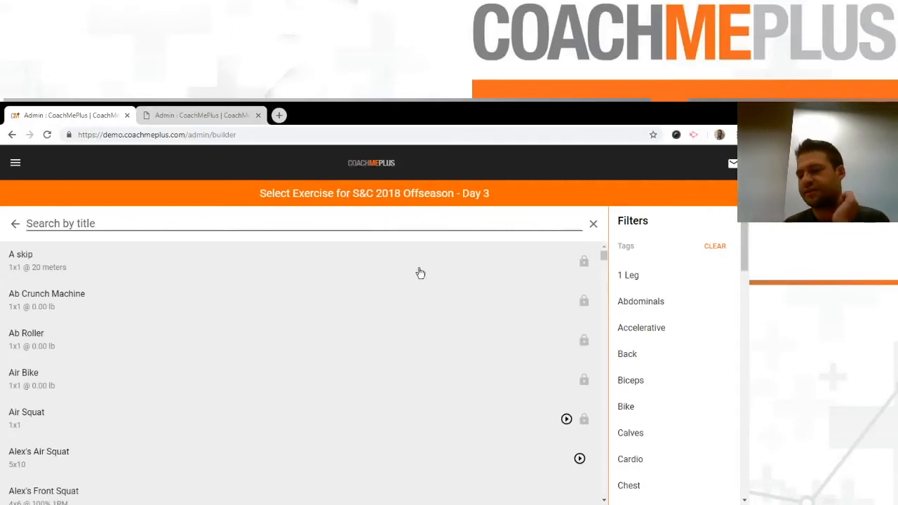
pyautogui.scroll(-2, 155, 271)
pyautogui.scroll(1, 162, 329)
pyautogui.click(80, 362)
# Select the custom High Knee Tug with 1x5 at 10 meters and the B Skip exercise for the Day 3 circuit.
pyautogui.scroll(-1, 238, 344)
pyautogui.scroll(1, 200, 387)
pyautogui.scroll(-5, 186, 389)
pyautogui.scroll(3, 186, 378)
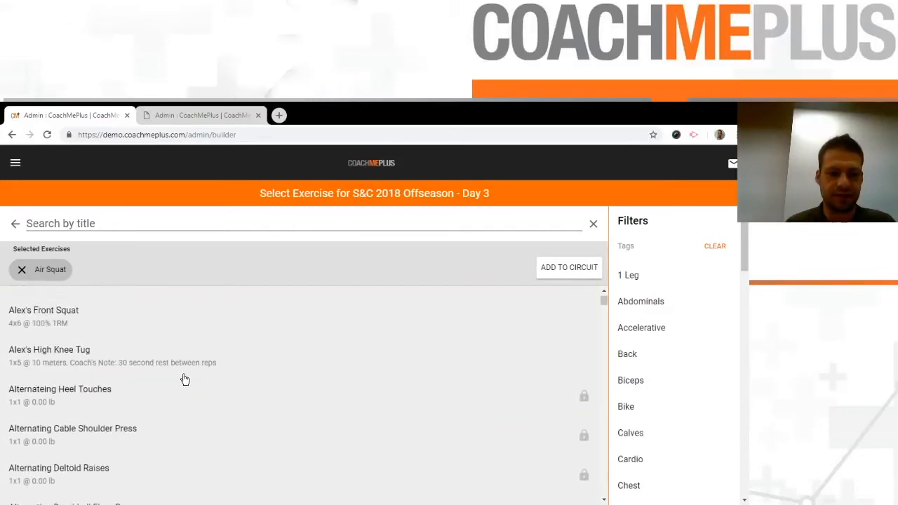
pyautogui.click(150, 360)
pyautogui.scroll(-10, 149, 360)
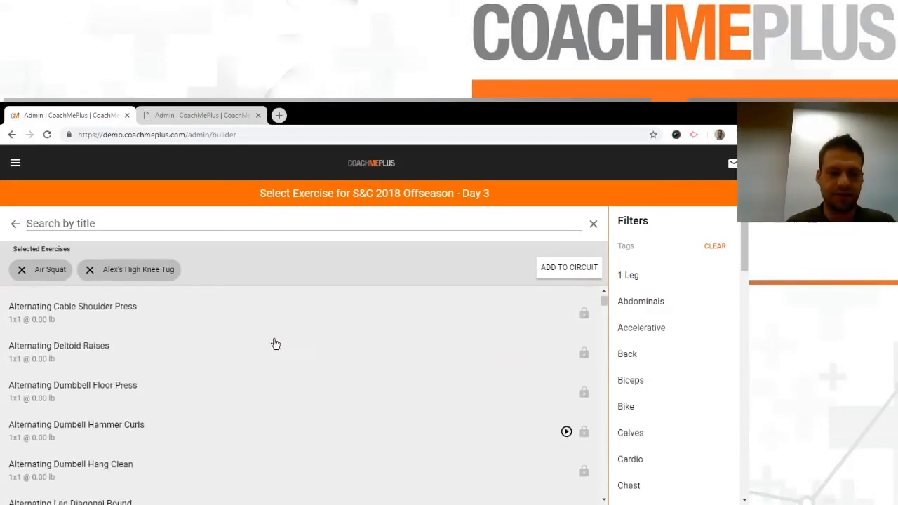
pyautogui.scroll(-1, 138, 452)
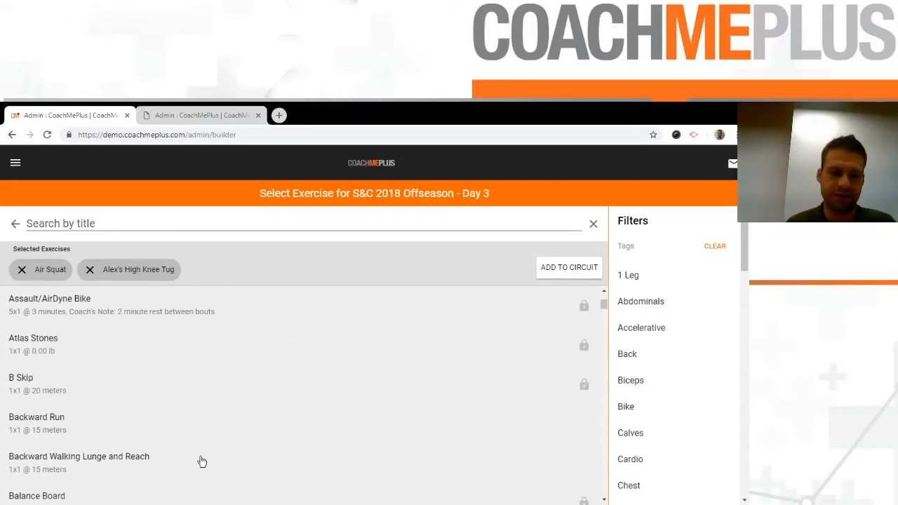
pyautogui.click(90, 400)
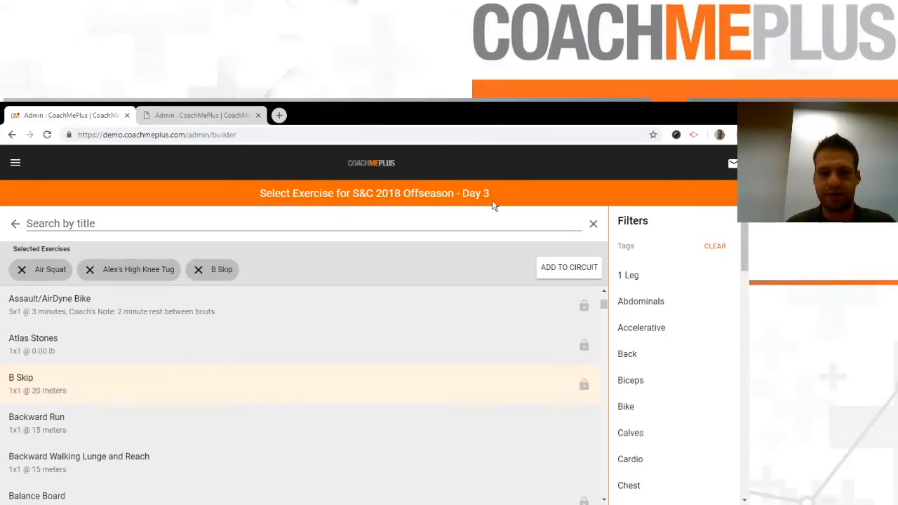
# Add the selected exercises to the Day 3 circuit, save the day and return to the program calendar.
pyautogui.click(573, 273)
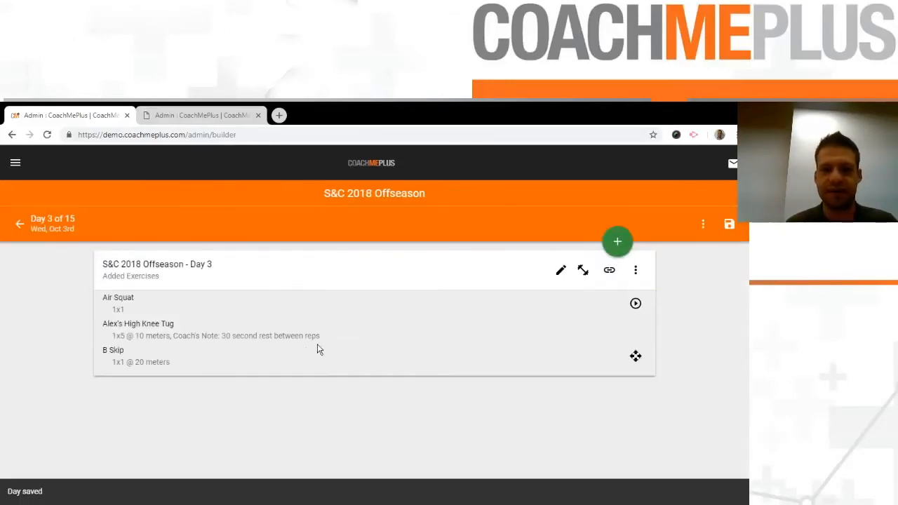
pyautogui.click(728, 225)
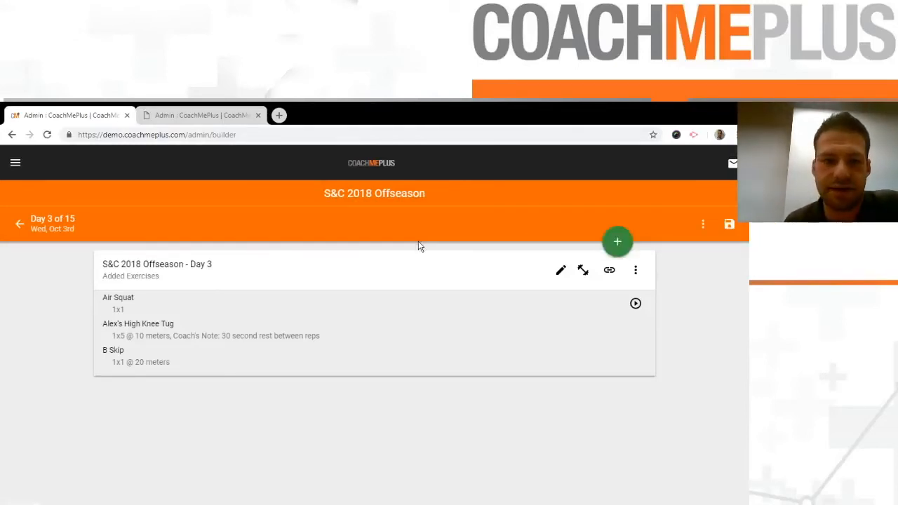
pyautogui.click(20, 225)
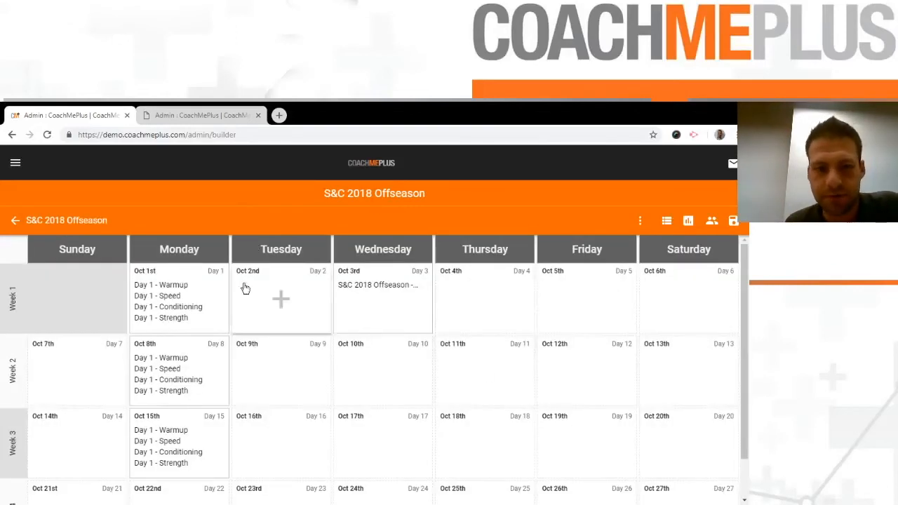
# Open the Oct 1st workout and view the editing choices for its Day 1 - Speed circuit without choosing one.
pyautogui.click(170, 289)
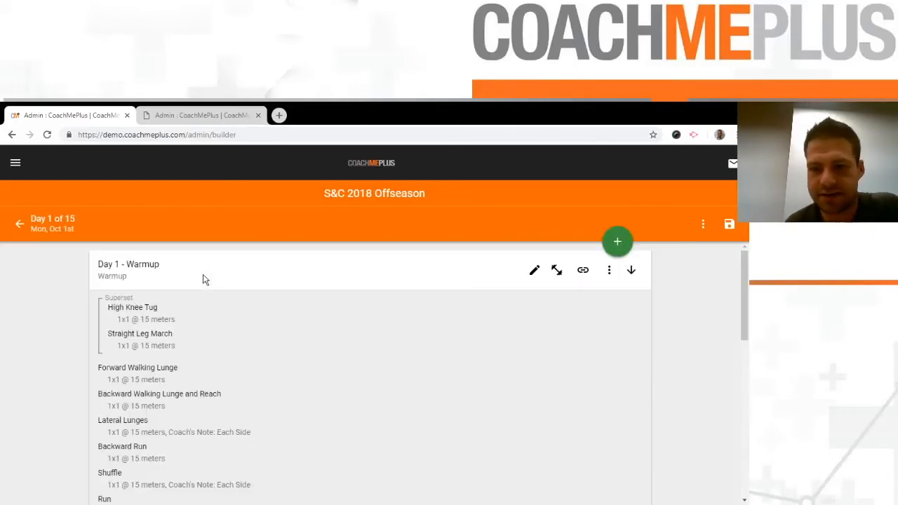
pyautogui.scroll(-4, 264, 298)
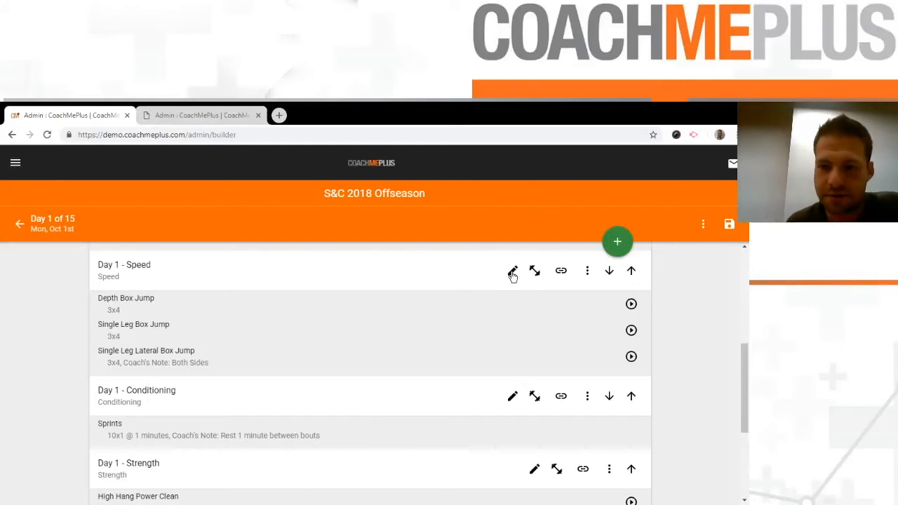
pyautogui.click(513, 273)
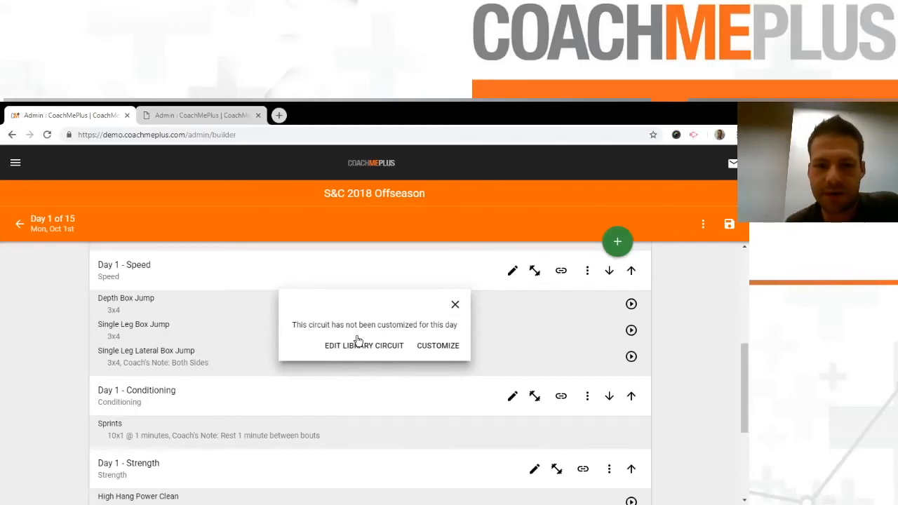
pyautogui.click(454, 306)
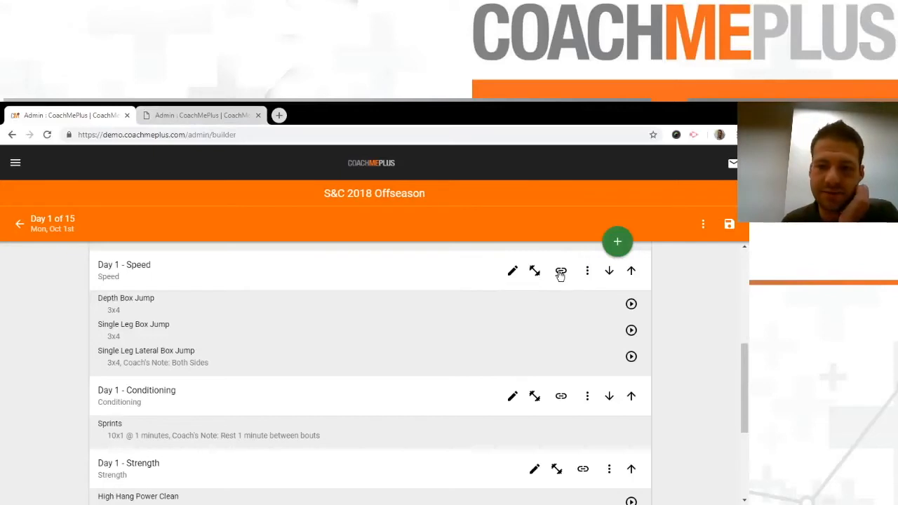
# Compare the library link status of the Day 1 - Warmup circuits in the Oct 1st and Oct 8th workouts.
pyautogui.scroll(5, 567, 288)
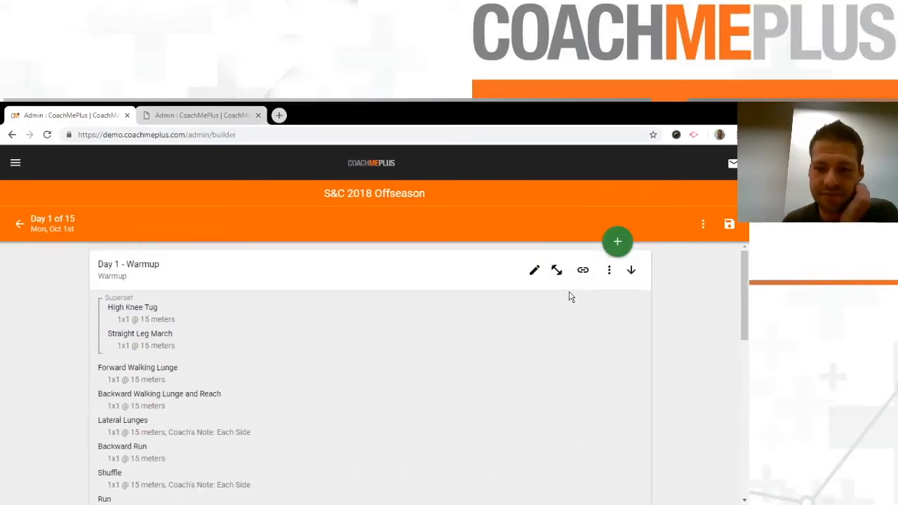
pyautogui.scroll(-2, 567, 300)
pyautogui.scroll(2, 562, 308)
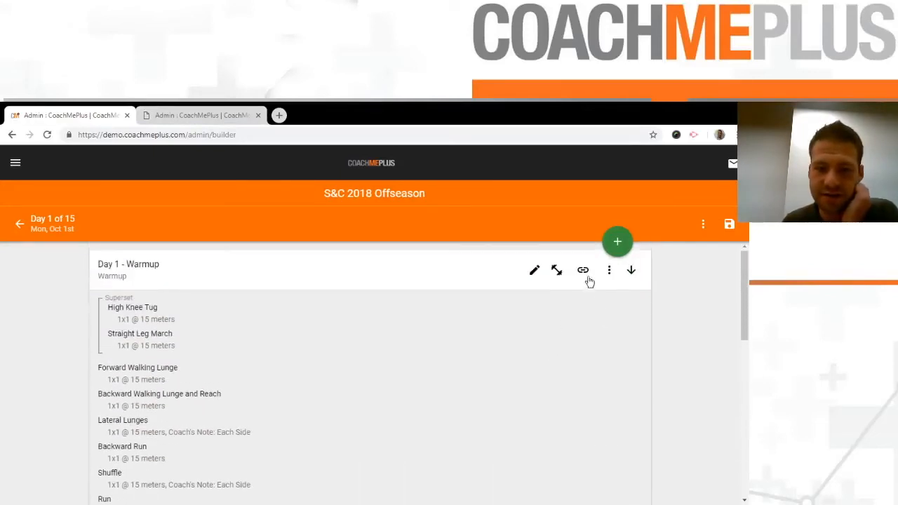
pyautogui.scroll(-3, 584, 284)
pyautogui.scroll(3, 329, 350)
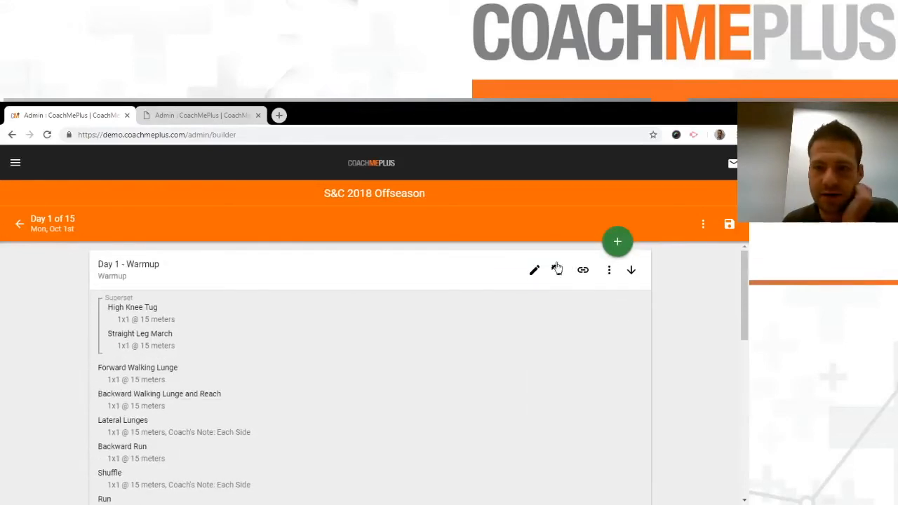
pyautogui.click(20, 224)
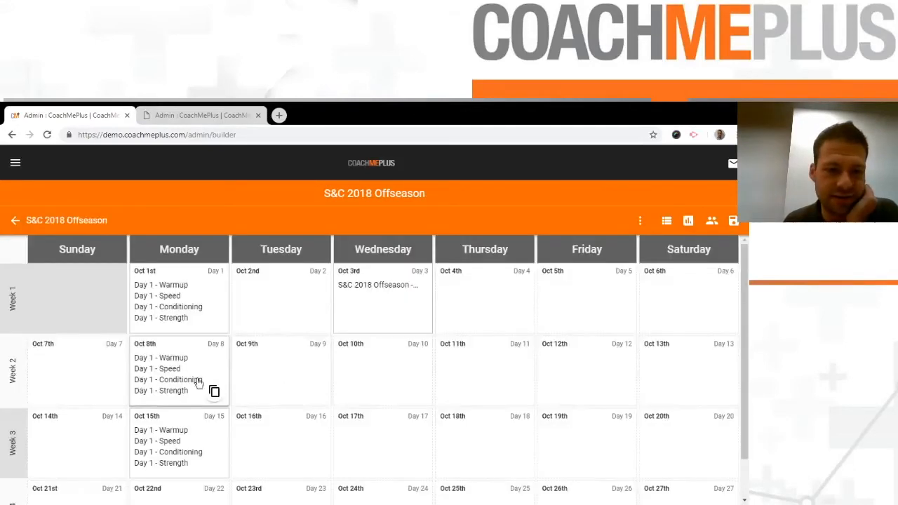
pyautogui.click(177, 364)
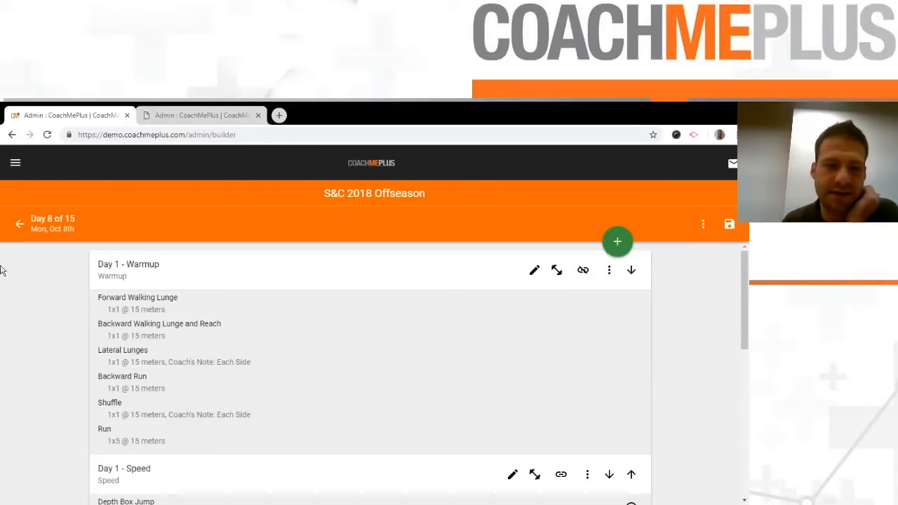
pyautogui.click(14, 226)
# Reopen the Oct 1st workout and view the additional options of its Day 1 - Warmup circuit.
pyautogui.click(196, 295)
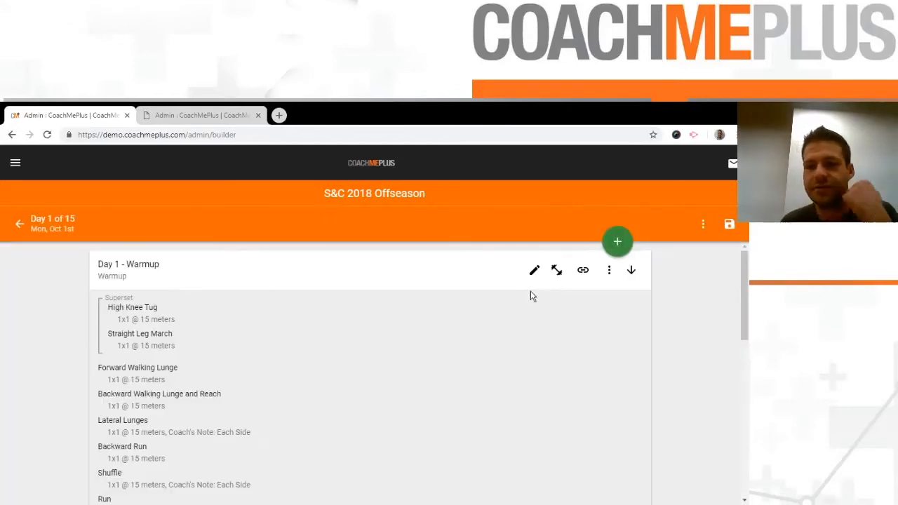
pyautogui.click(609, 274)
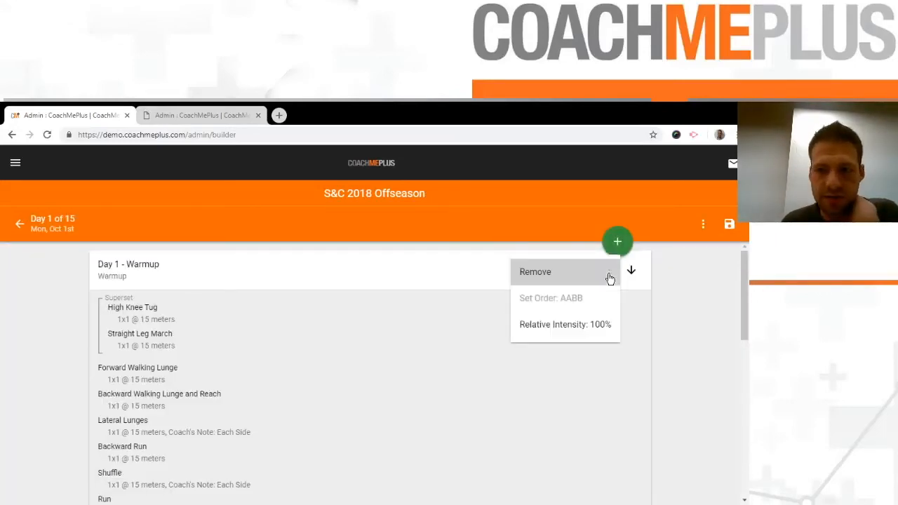
pyautogui.click(681, 286)
pyautogui.click(611, 275)
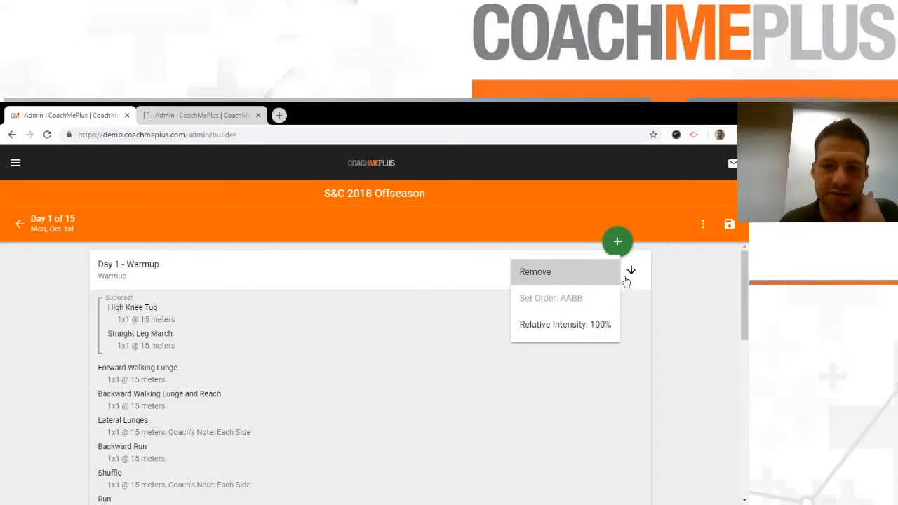
pyautogui.click(685, 309)
# Set the relative intensity of the Day 1 - Strength circuit in the Oct 1st workout to 80%.
pyautogui.scroll(-3, 579, 279)
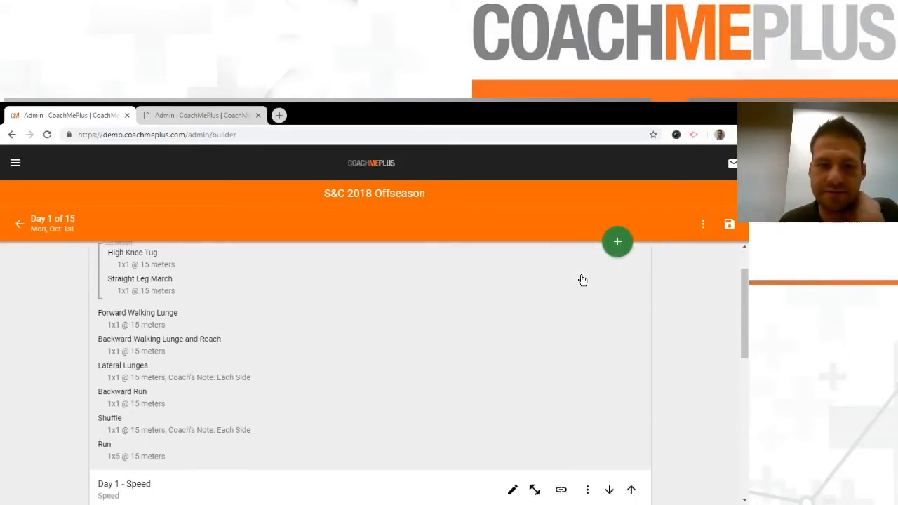
pyautogui.scroll(-2, 561, 311)
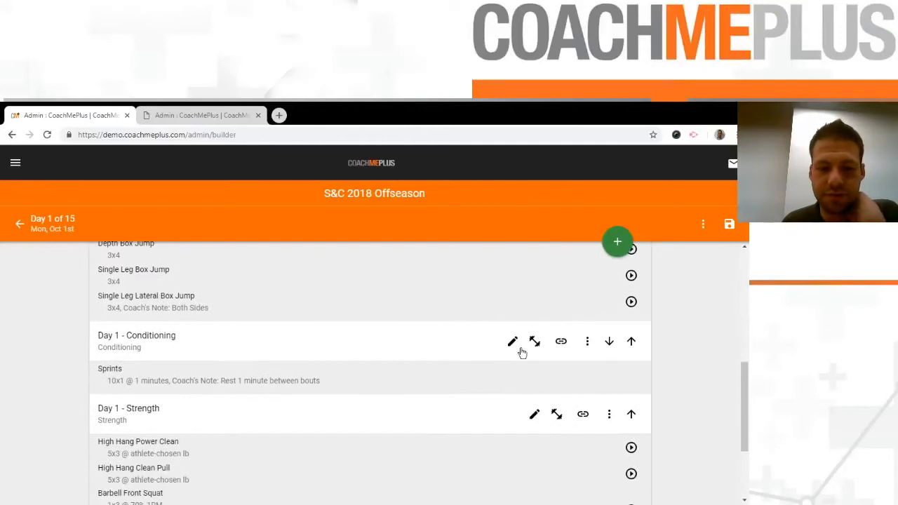
pyautogui.scroll(-1, 483, 356)
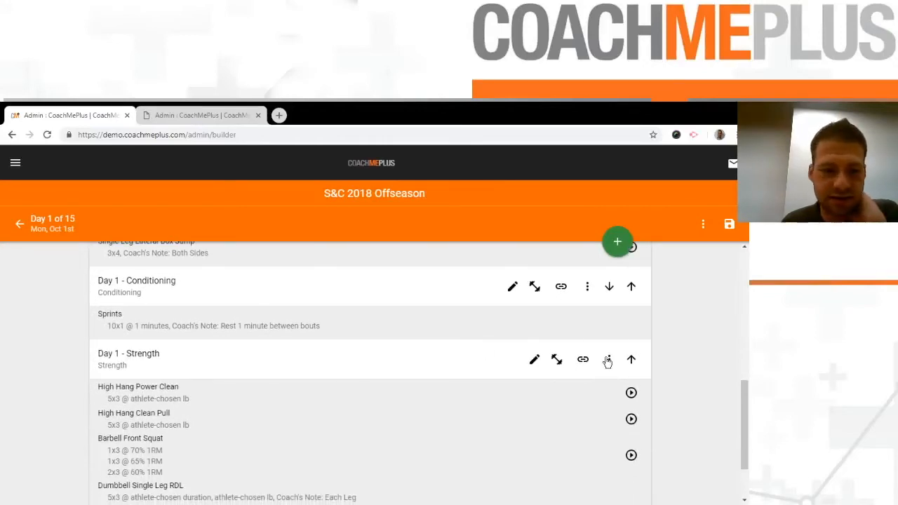
pyautogui.scroll(-1, 607, 361)
pyautogui.scroll(-1, 609, 336)
pyautogui.click(610, 284)
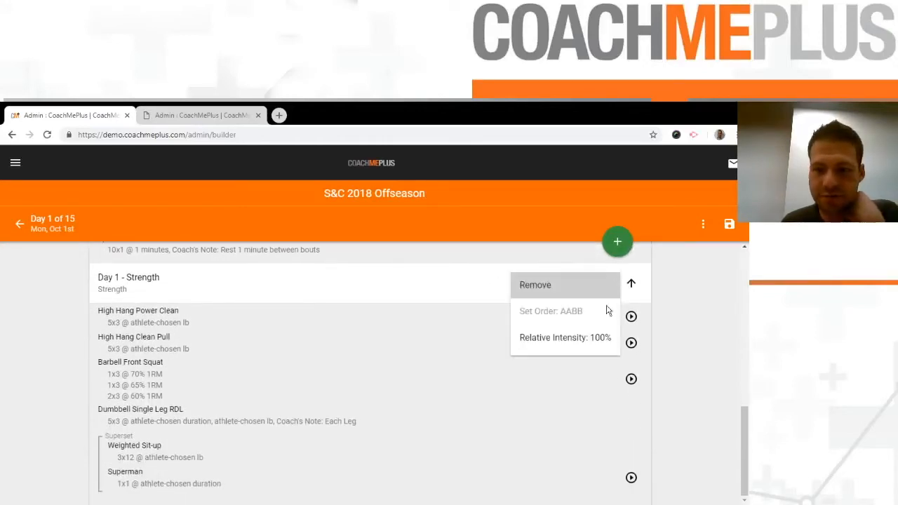
pyautogui.click(596, 340)
pyautogui.press('BackSpace')
pyautogui.press('BackSpace')
pyautogui.write('80')
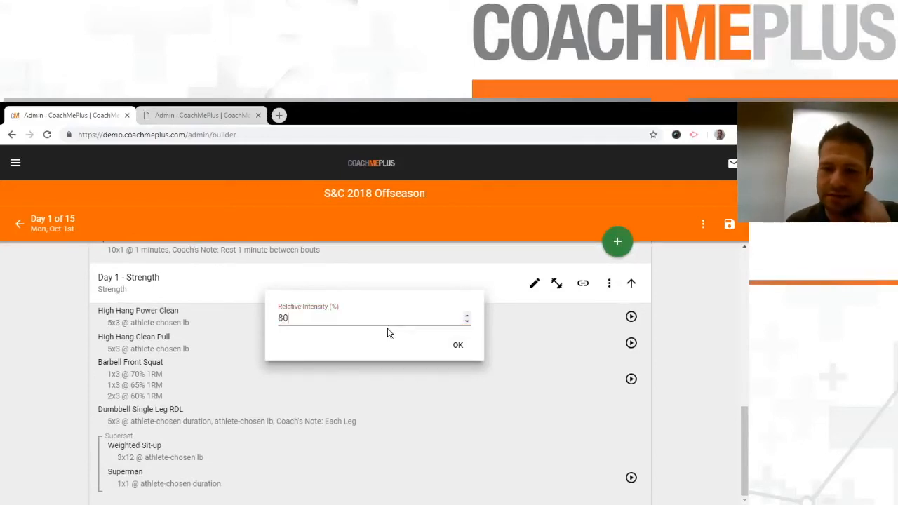
pyautogui.click(453, 344)
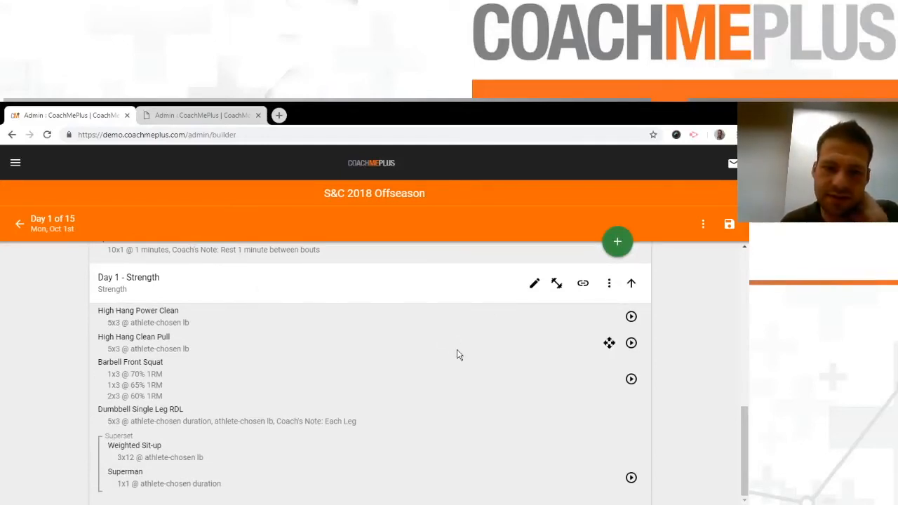
# Move the Day 1 - Strength circuit above Day 1 - Conditioning and back below it.
pyautogui.scroll(3, 634, 377)
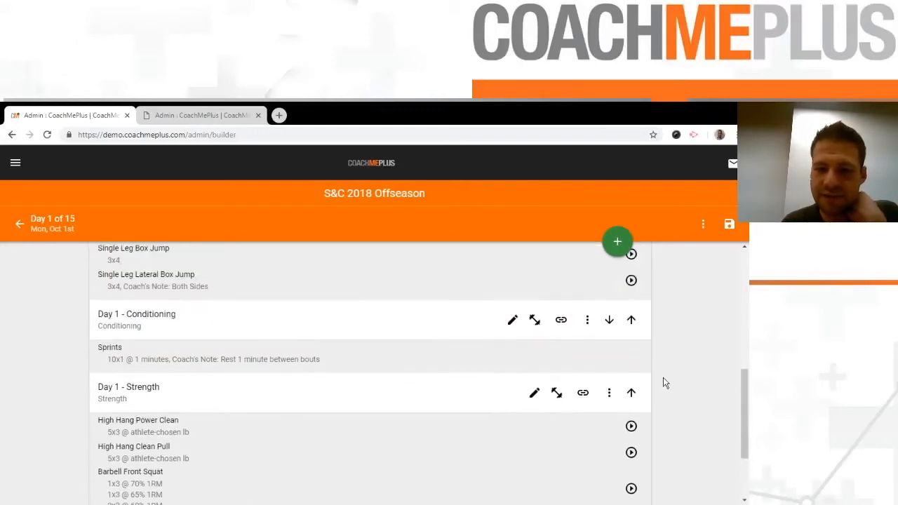
pyautogui.click(629, 392)
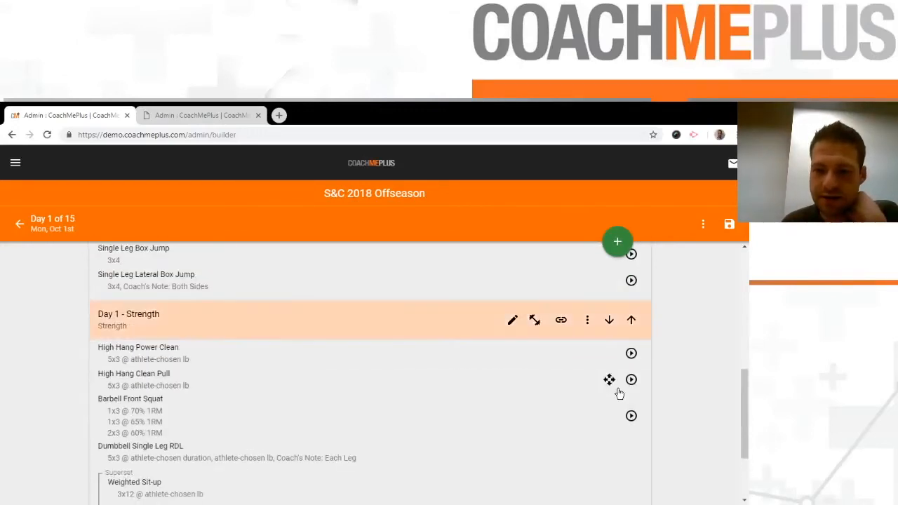
pyautogui.click(609, 320)
# Restore the relative intensity of the Day 1 - Strength circuit to 100%.
pyautogui.scroll(-3, 616, 348)
pyautogui.click(609, 285)
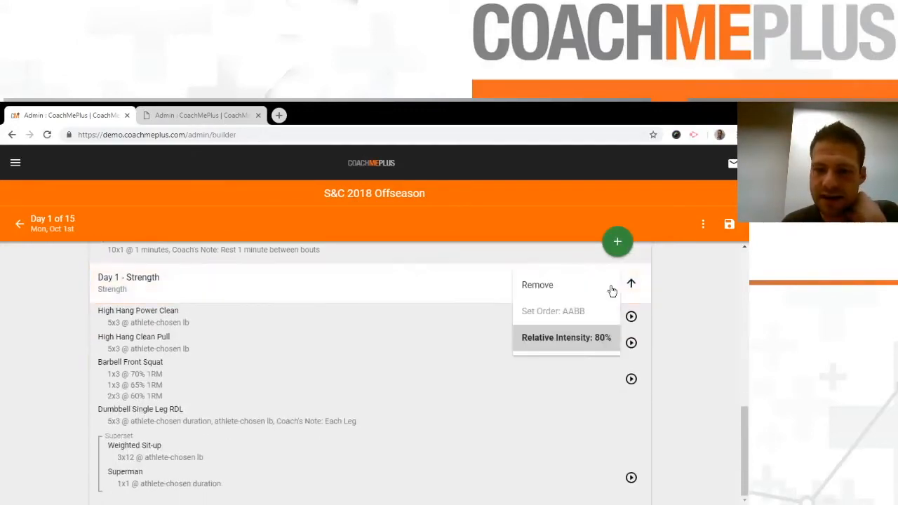
pyautogui.click(593, 340)
pyautogui.press('BackSpace')
pyautogui.press('BackSpace')
pyautogui.write('100')
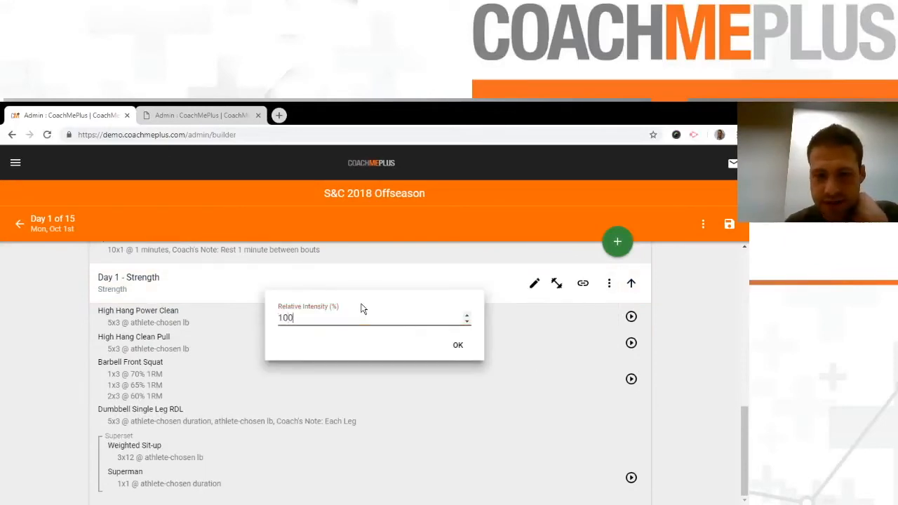
pyautogui.click(453, 345)
# Reorder the Day 1 - Strength circuit ahead of Conditioning once more and return it to its original place.
pyautogui.scroll(4, 612, 350)
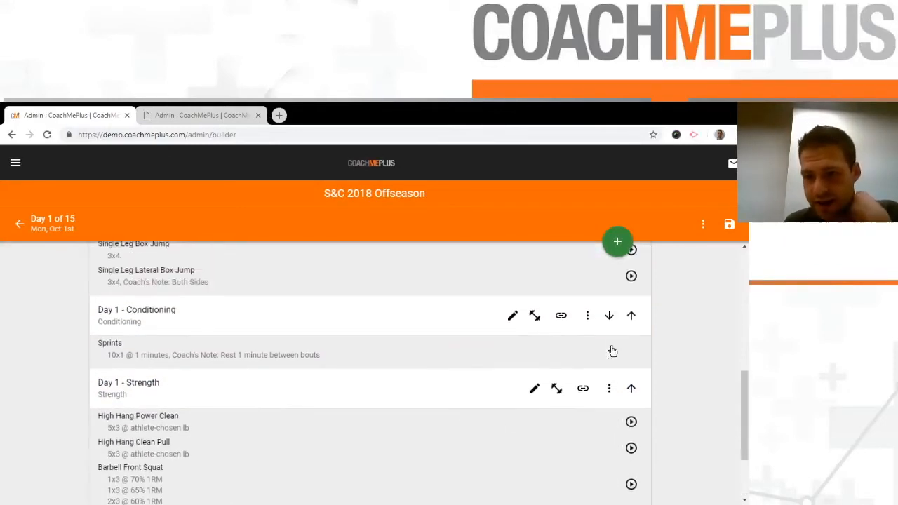
pyautogui.click(632, 450)
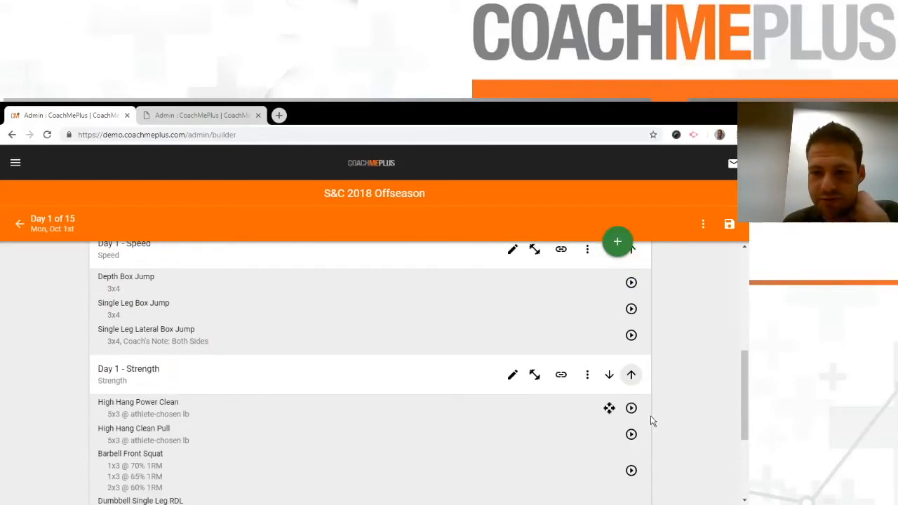
pyautogui.click(611, 376)
# Save the Oct 1st workout and return to the S&C 2018 Offseason calendar.
pyautogui.scroll(6, 641, 401)
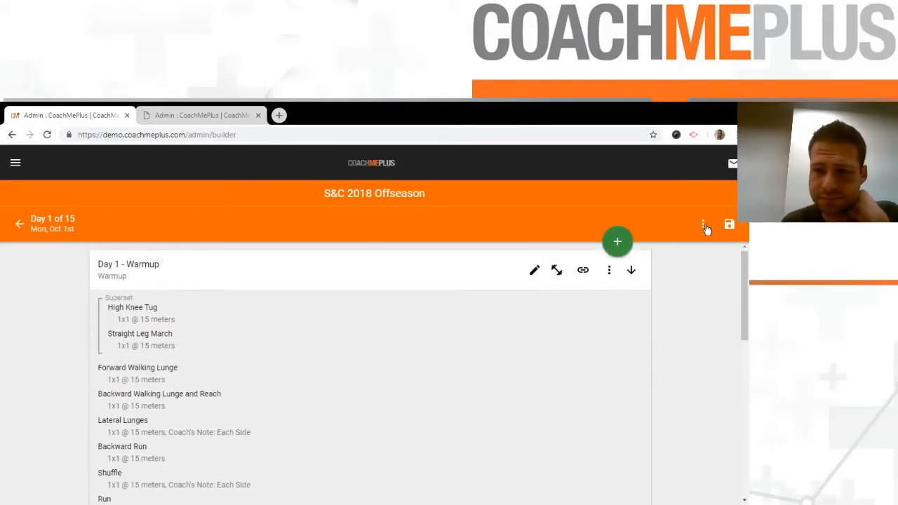
pyautogui.click(708, 225)
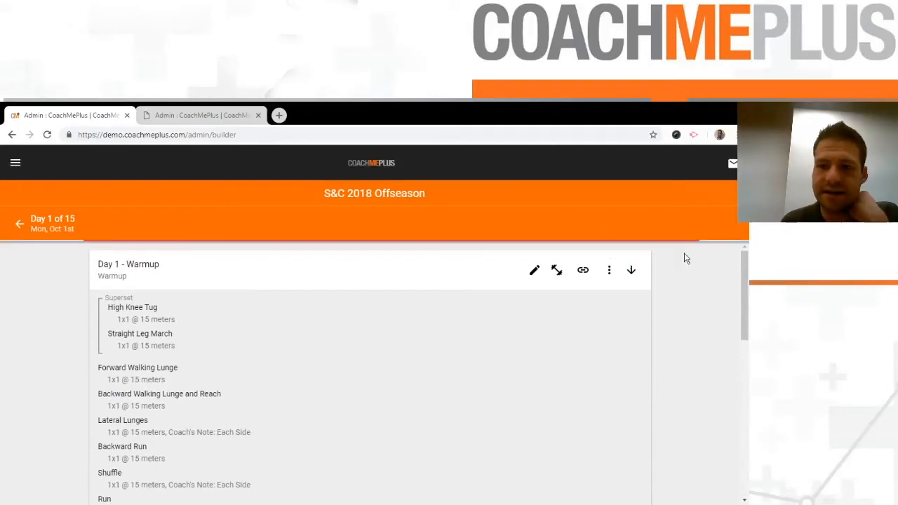
pyautogui.click(703, 228)
pyautogui.click(722, 250)
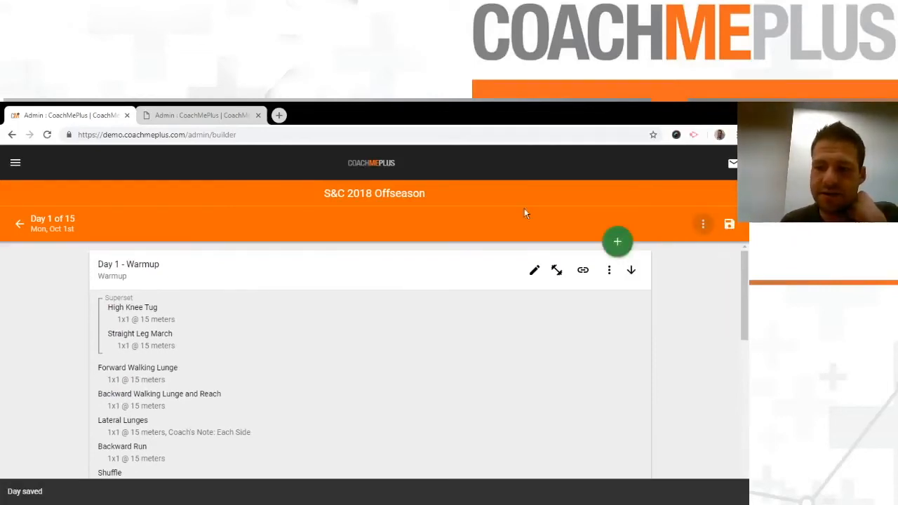
pyautogui.click(19, 224)
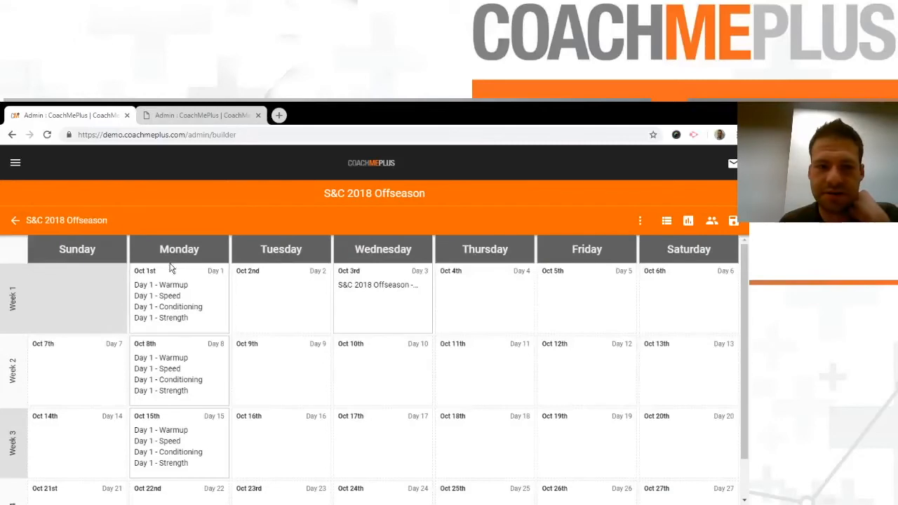
# Add a second circuit to Oct 3rd, created from the B Skip exercise with 1x1 at 20 meters, save the day and return to the calendar.
pyautogui.click(385, 273)
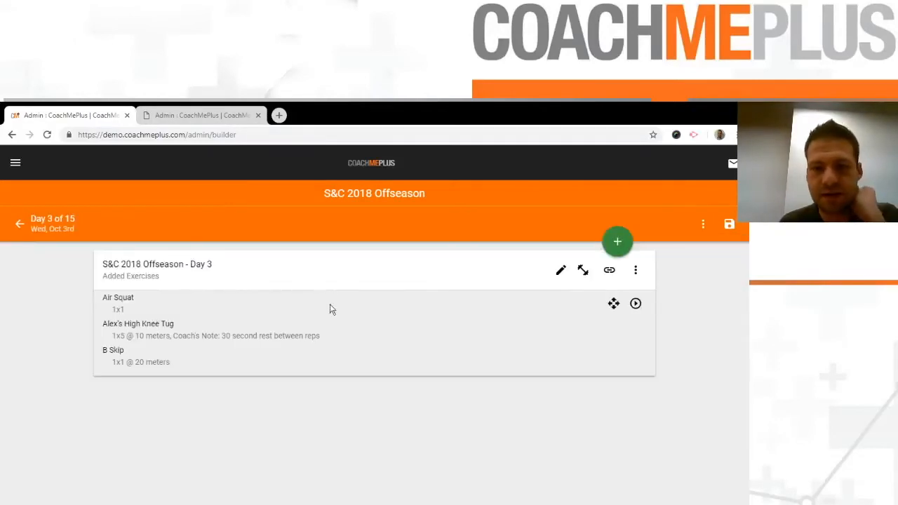
pyautogui.click(609, 239)
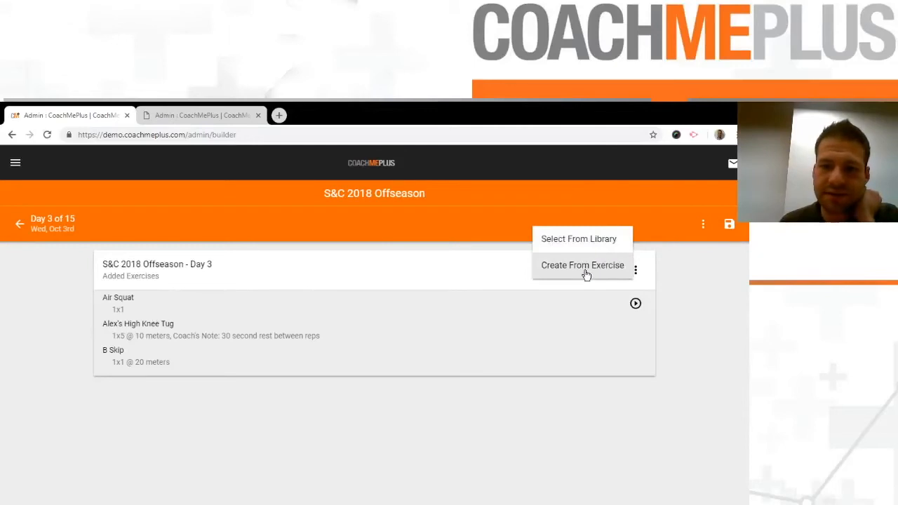
pyautogui.click(563, 269)
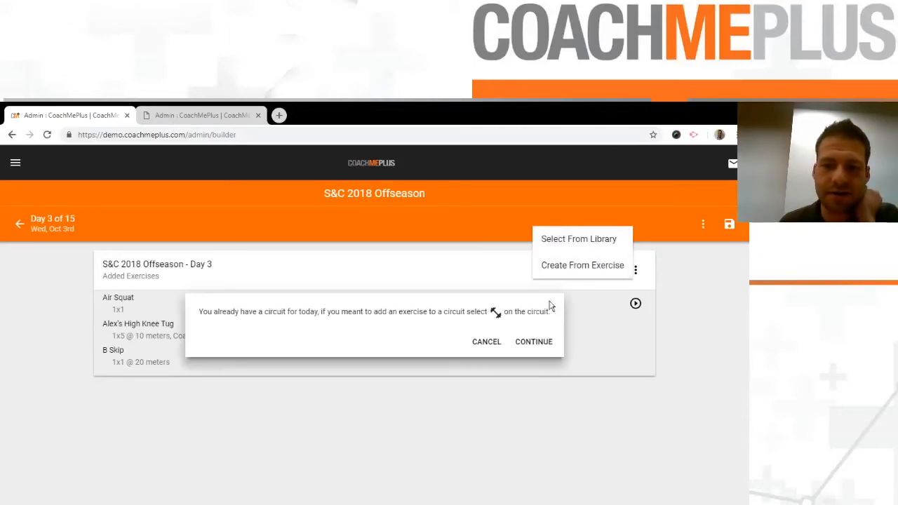
pyautogui.click(532, 341)
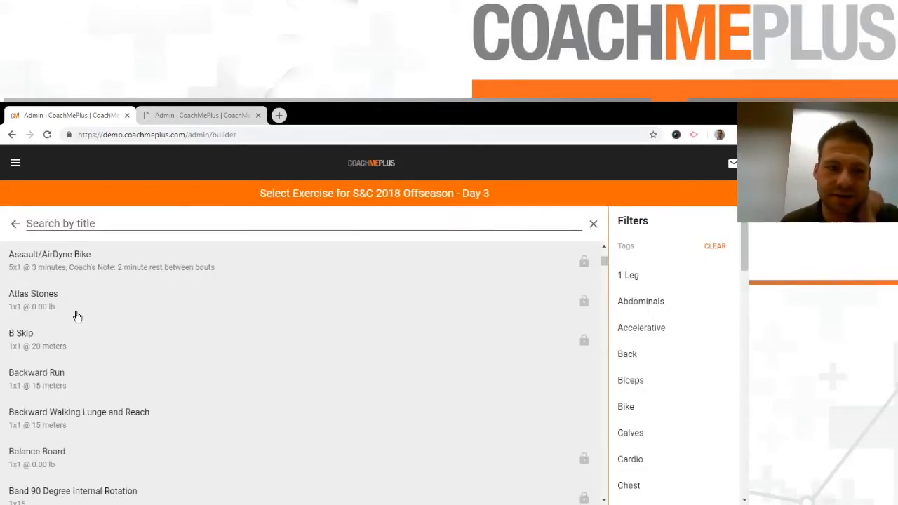
pyautogui.click(109, 336)
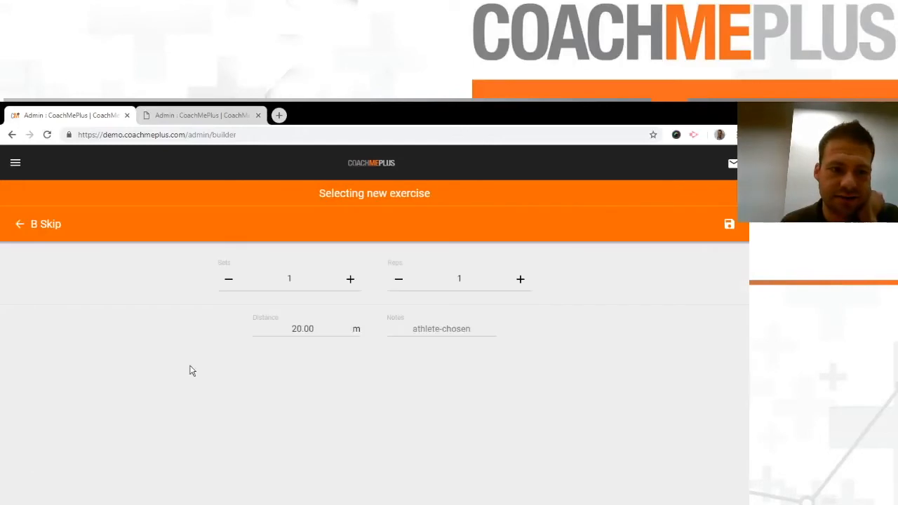
pyautogui.click(730, 222)
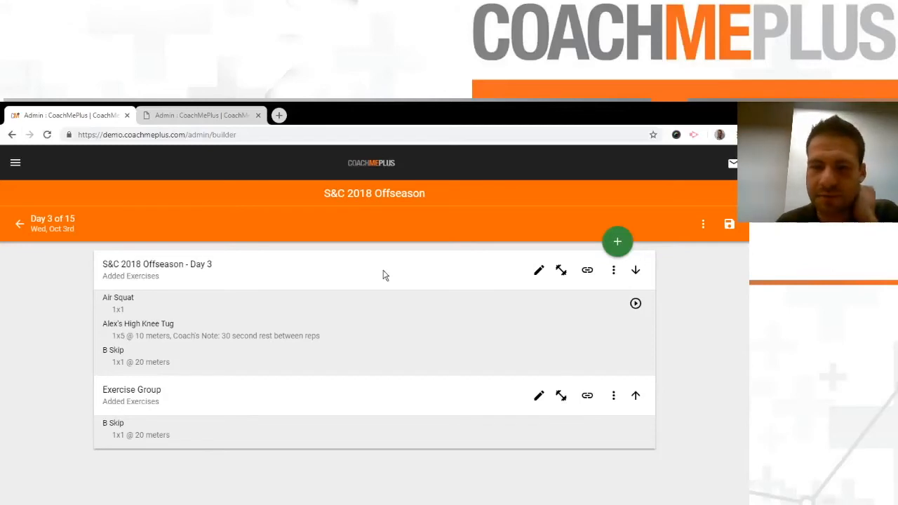
pyautogui.click(730, 228)
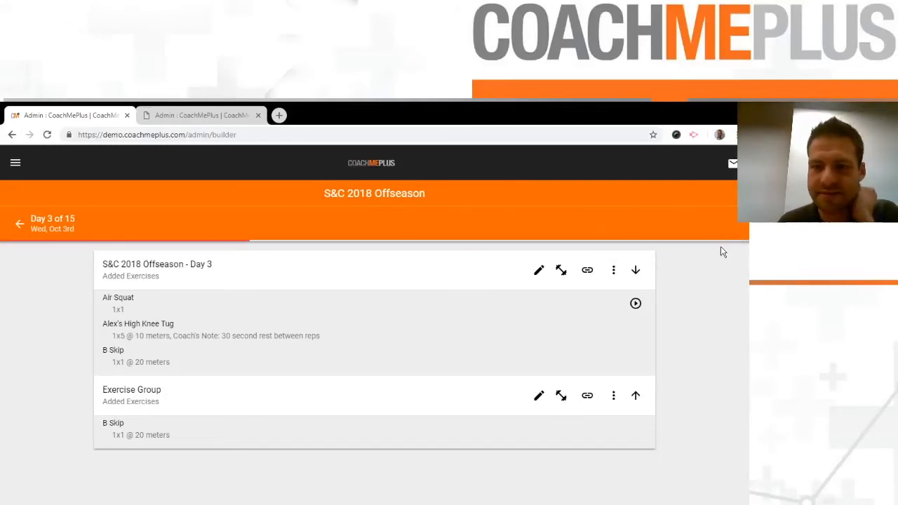
pyautogui.click(22, 226)
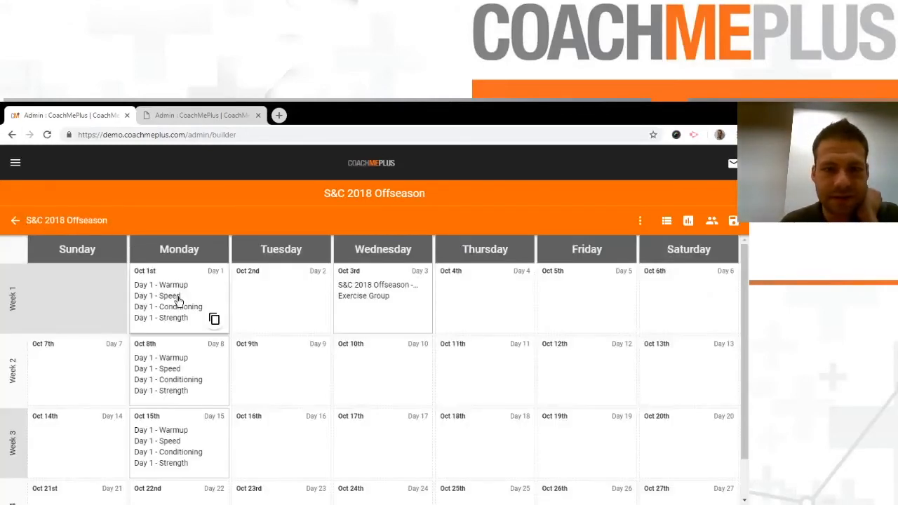
# Customize the Day 1 - Warmup circuit specifically for the Oct 1st workout, starting from its High Knee Tug superset.
pyautogui.click(176, 299)
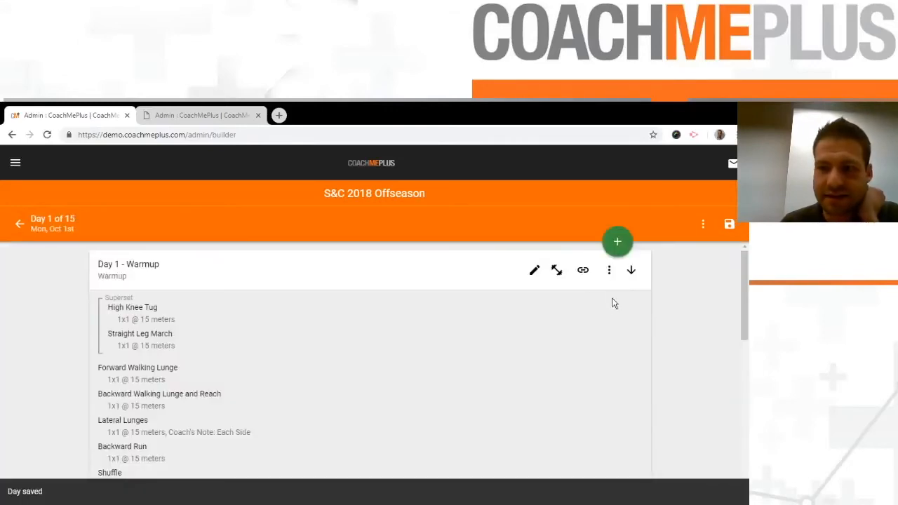
pyautogui.moveTo(609, 314)
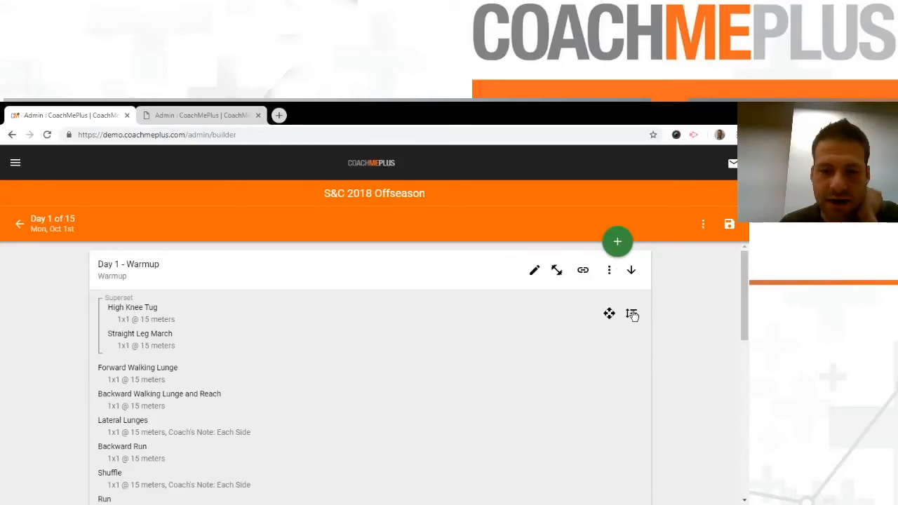
pyautogui.click(631, 314)
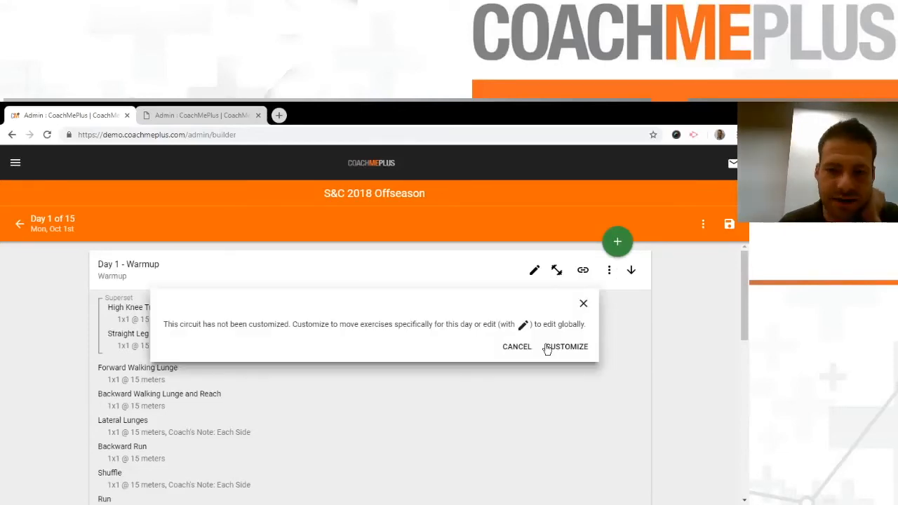
pyautogui.click(547, 347)
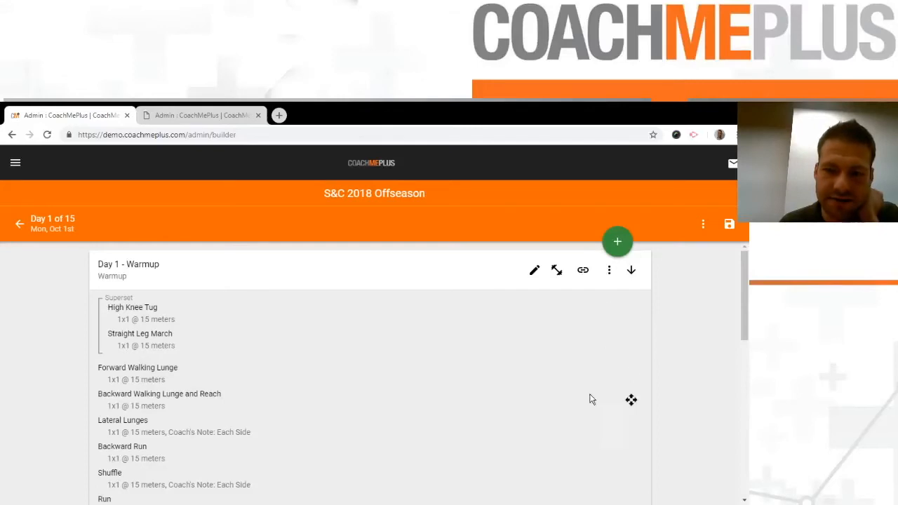
pyautogui.scroll(-3, 591, 391)
pyautogui.scroll(-1, 583, 335)
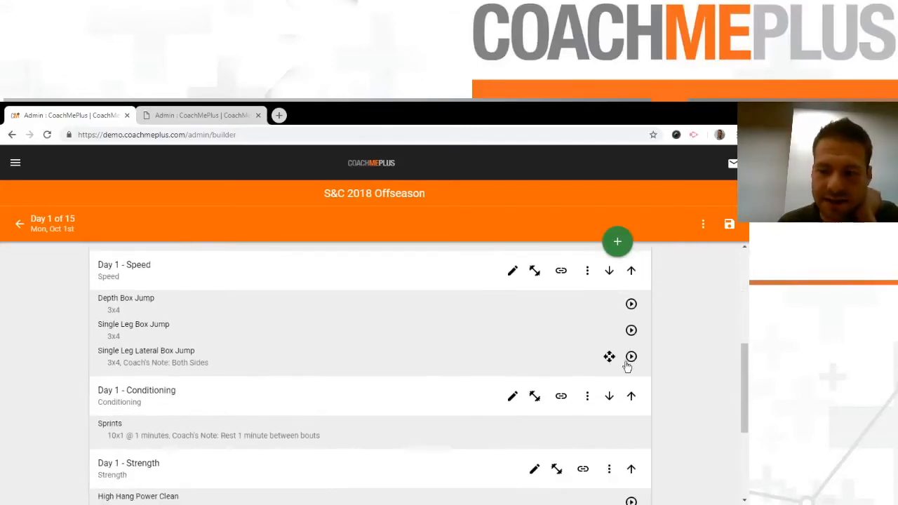
pyautogui.scroll(5, 393, 360)
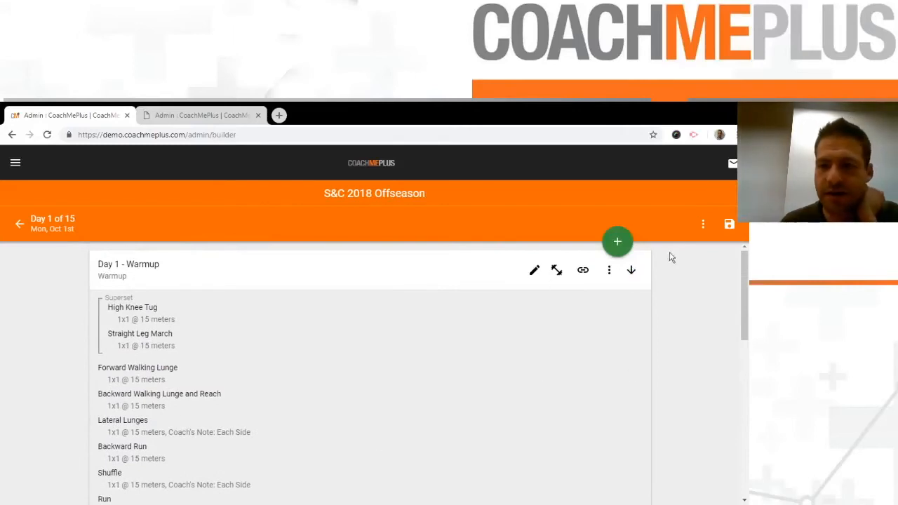
pyautogui.click(704, 225)
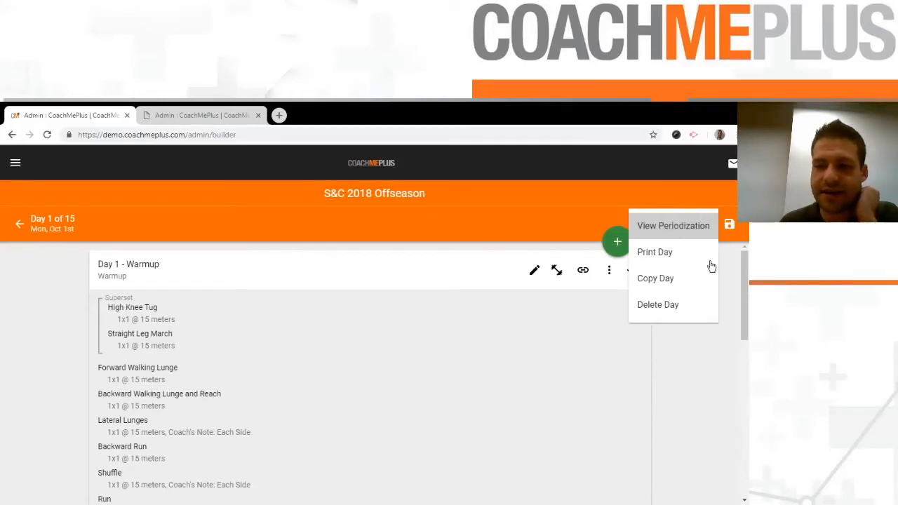
pyautogui.click(727, 276)
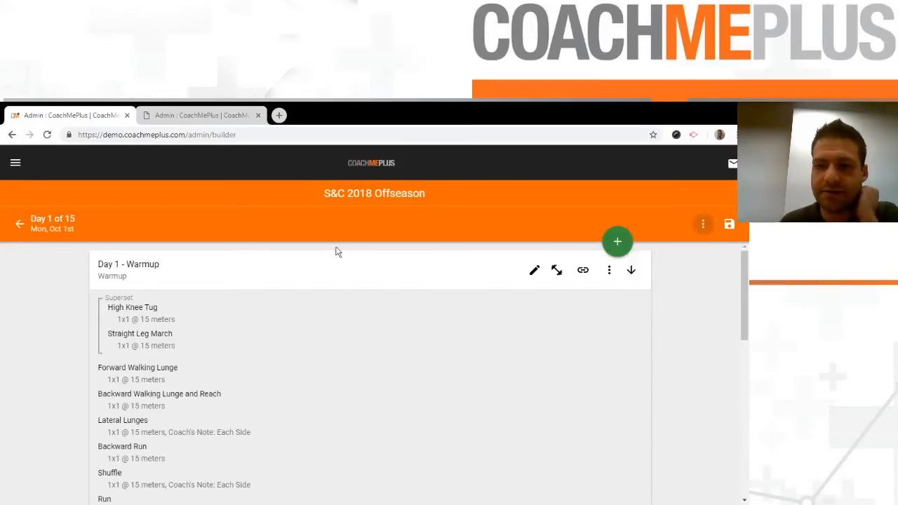
# Delete the whole Oct 3rd workout day from the program.
pyautogui.click(14, 221)
pyautogui.click(396, 291)
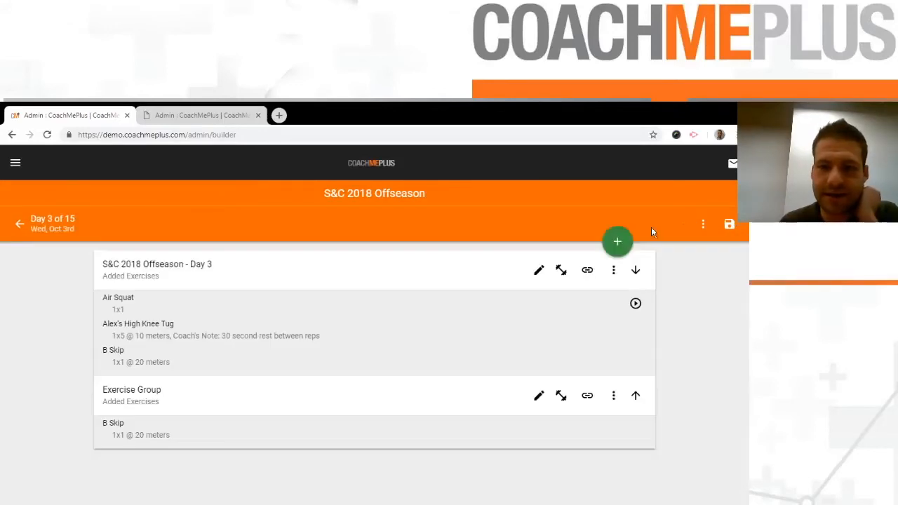
pyautogui.click(702, 223)
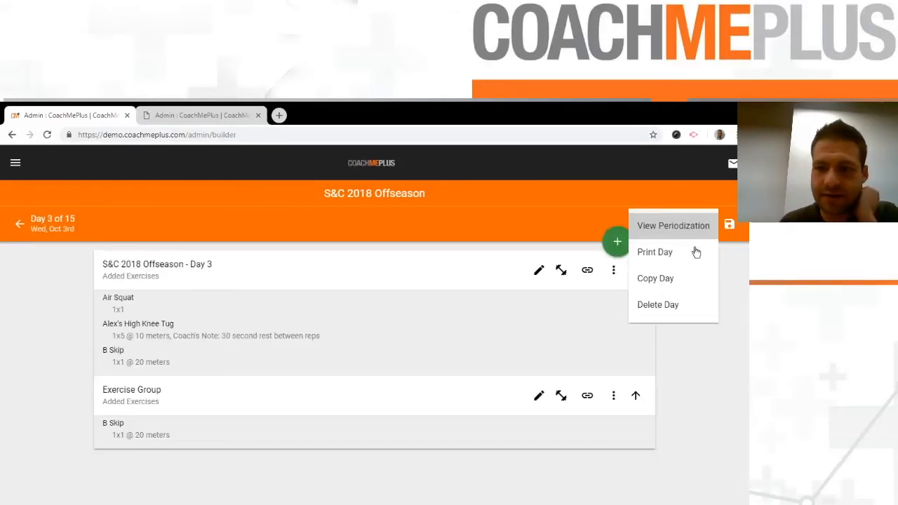
pyautogui.click(687, 305)
pyautogui.click(443, 344)
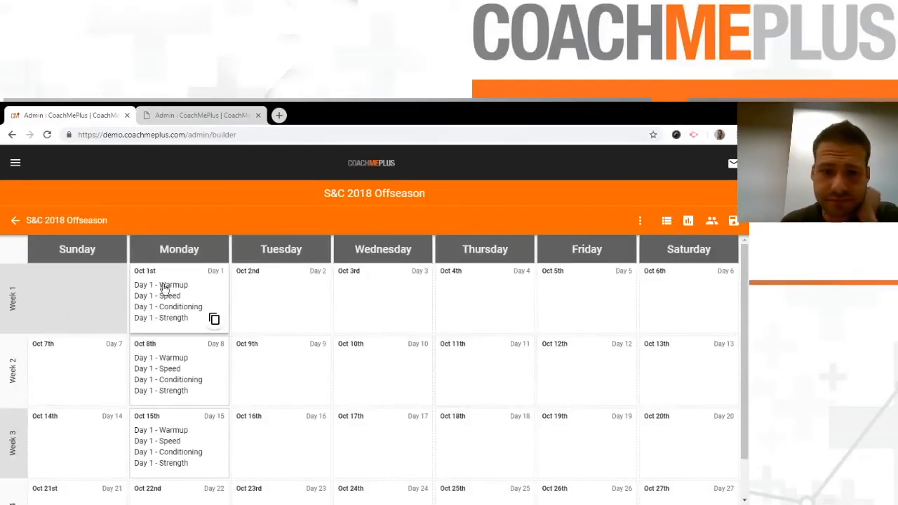
# Create an Oct 3rd circuit from exercises: Assault/AirDyne Bike twice, Atlas Stones, B Skip and Backward Run.
pyautogui.click(355, 300)
pyautogui.click(583, 271)
pyautogui.click(158, 272)
pyautogui.click(130, 317)
pyautogui.click(106, 355)
pyautogui.click(99, 382)
pyautogui.click(102, 430)
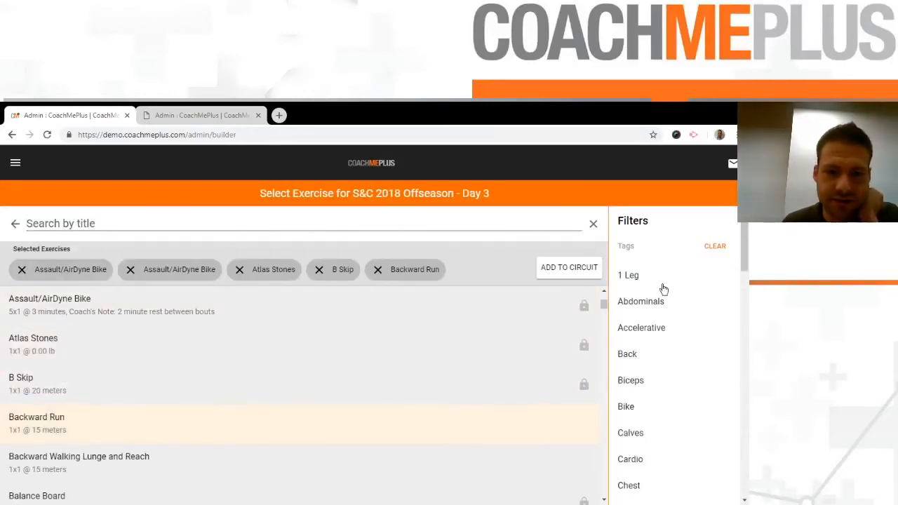
pyautogui.click(569, 267)
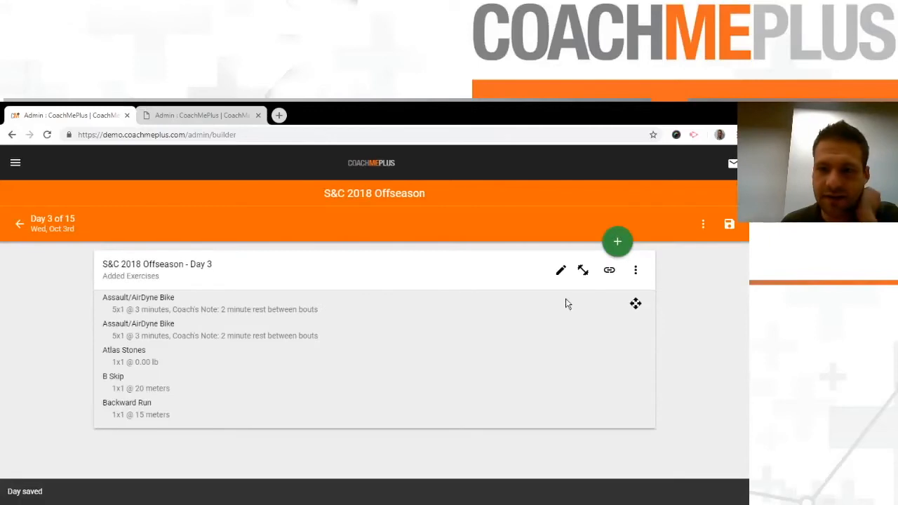
# Copy the Oct 3rd workout to Oct 10th and Oct 17th, and return to the program calendar.
pyautogui.click(704, 225)
pyautogui.click(687, 279)
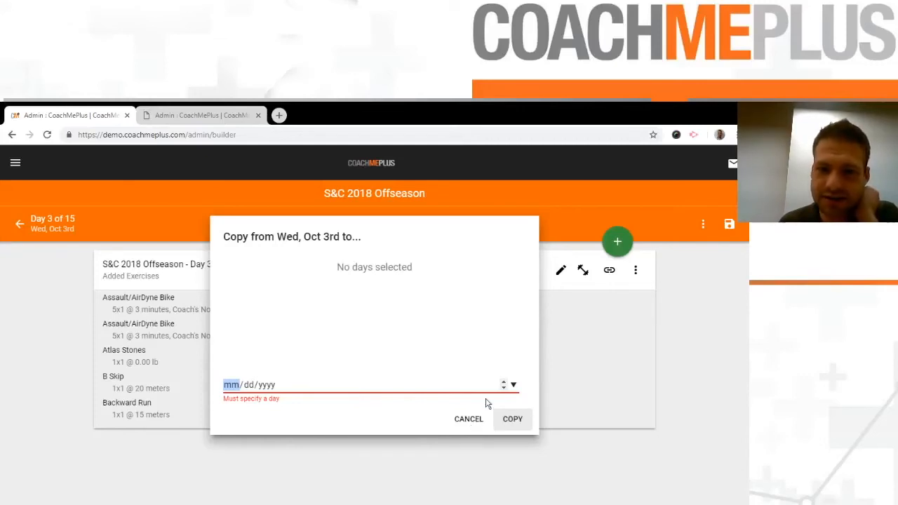
pyautogui.click(290, 450)
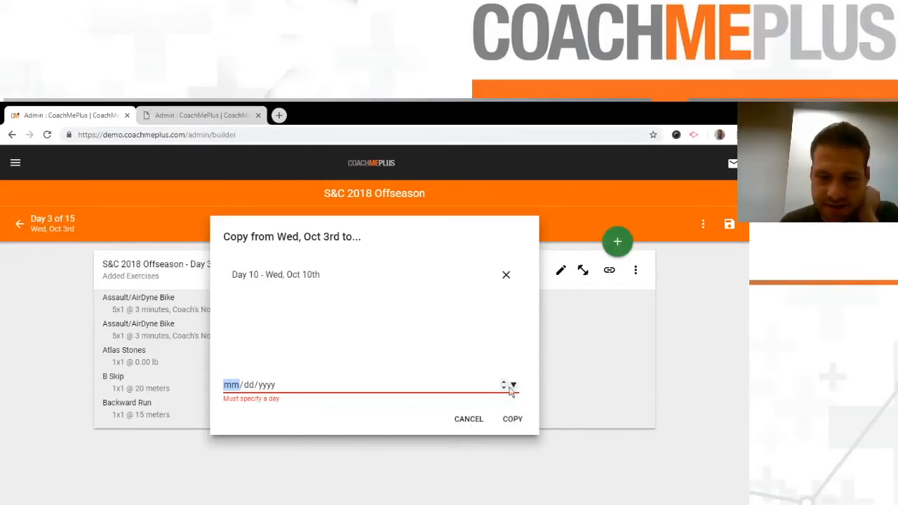
pyautogui.click(295, 465)
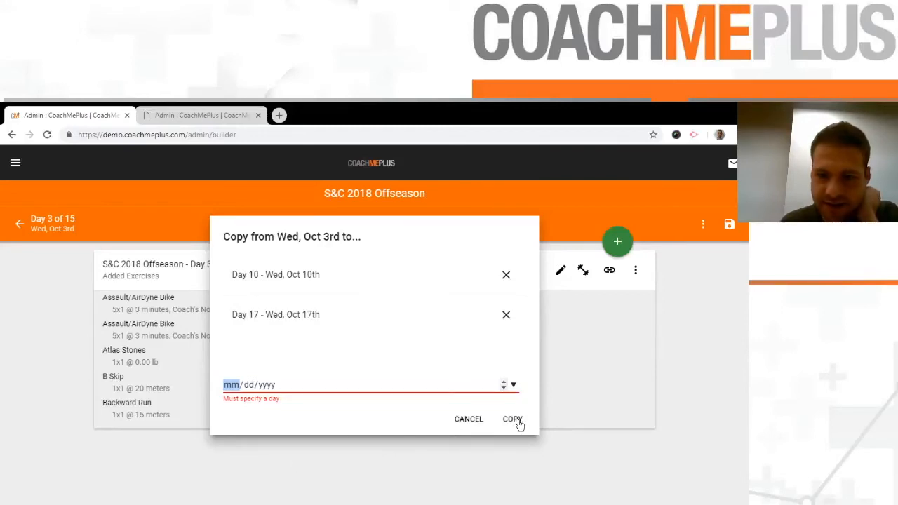
pyautogui.click(513, 419)
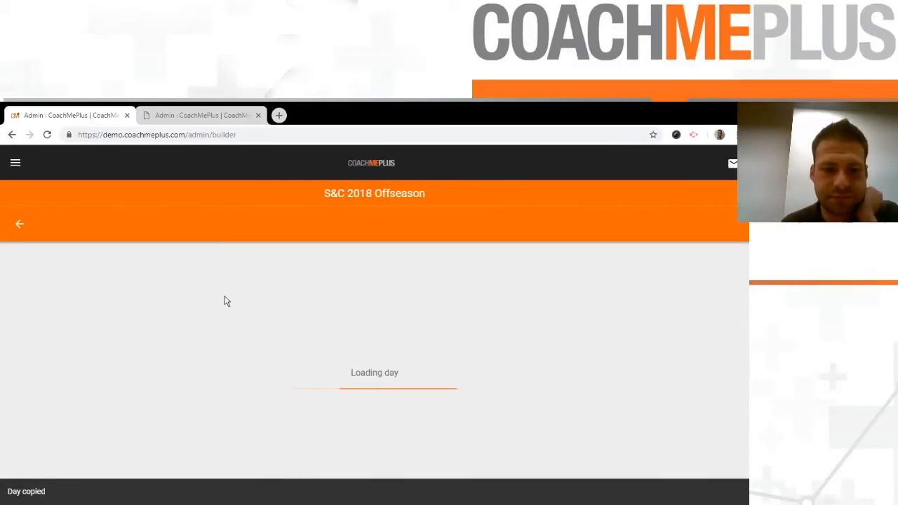
pyautogui.click(21, 222)
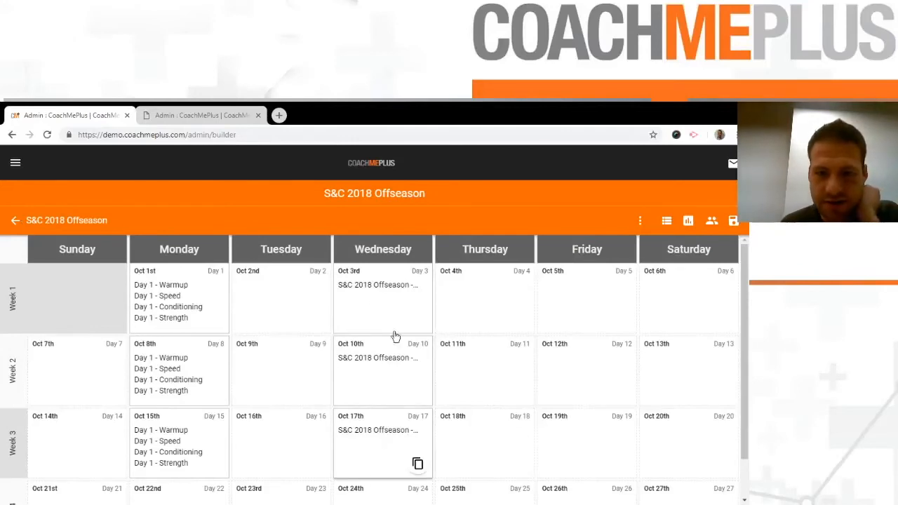
# Open the Oct 3rd workout and bring up its print preview.
pyautogui.click(397, 301)
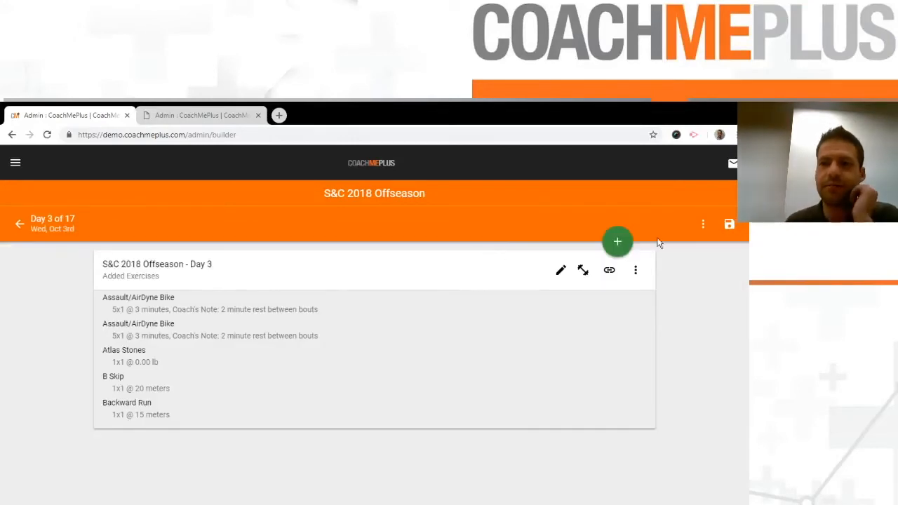
pyautogui.click(704, 223)
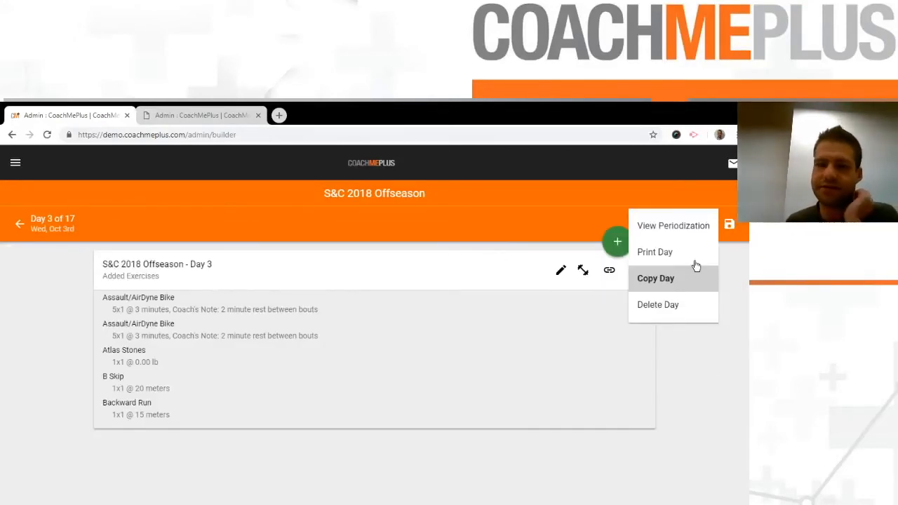
pyautogui.click(663, 255)
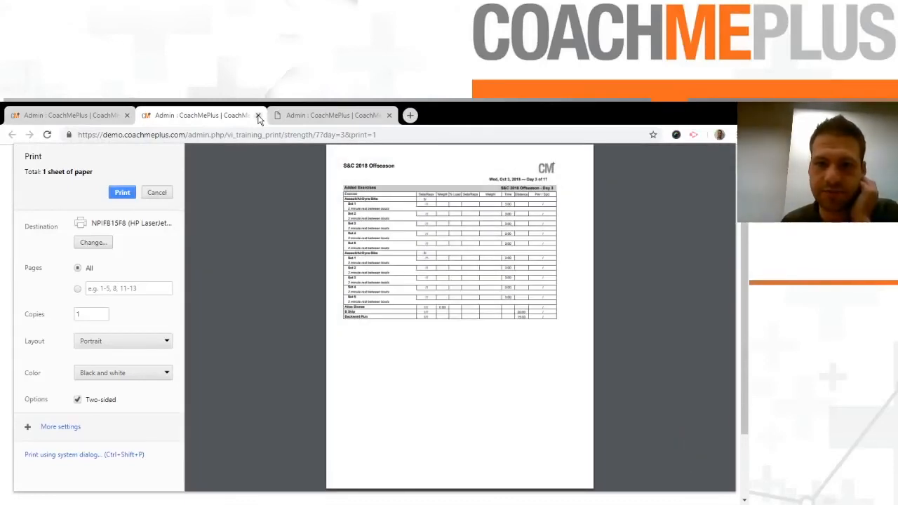
# Look over the athlete-specific program sheet in the downloaded PDF and return to the Oct 3rd print preview.
pyautogui.click(295, 115)
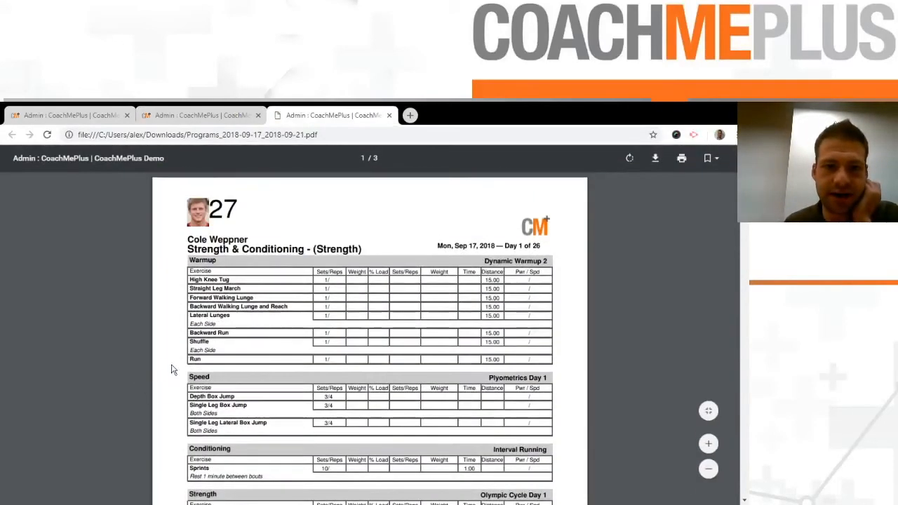
pyautogui.scroll(-2, 304, 313)
pyautogui.click(236, 113)
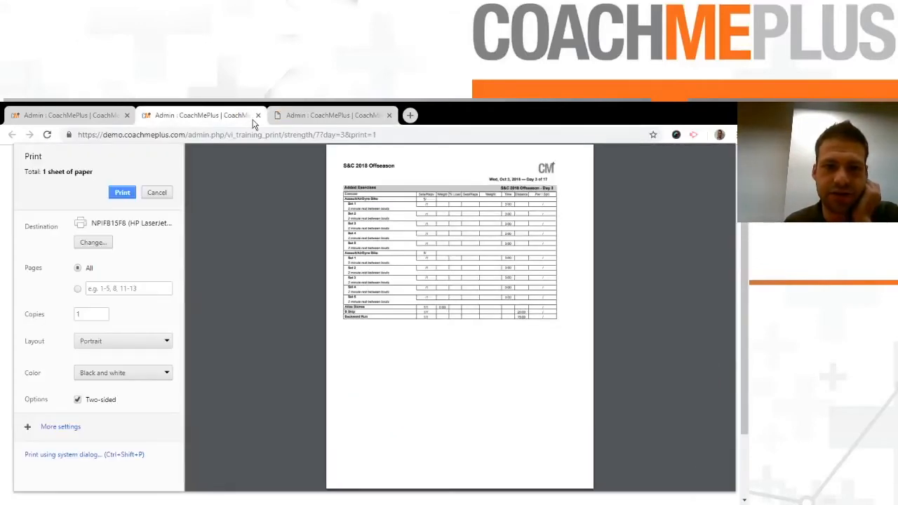
# Close the Oct 3rd print preview and bring up the Program Periodization chart from that workout day.
pyautogui.click(257, 115)
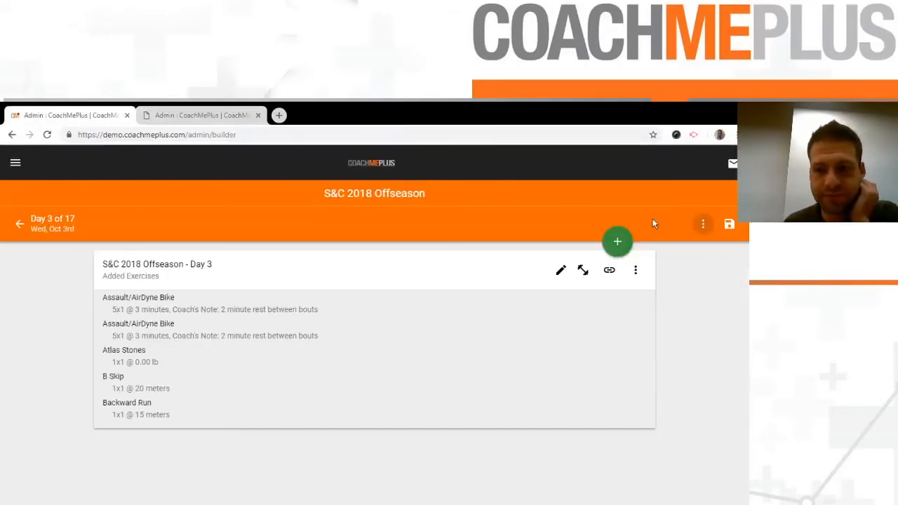
pyautogui.click(702, 224)
pyautogui.click(670, 226)
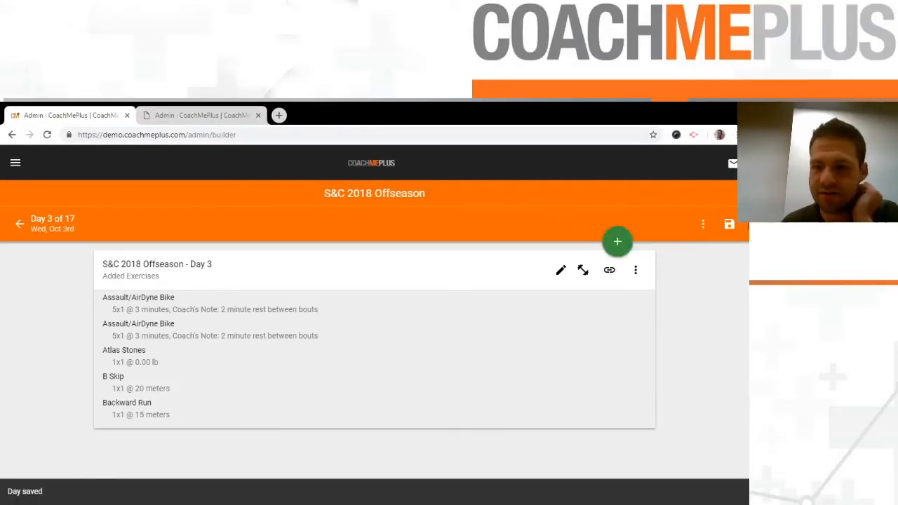
pyautogui.click(707, 224)
pyautogui.click(654, 229)
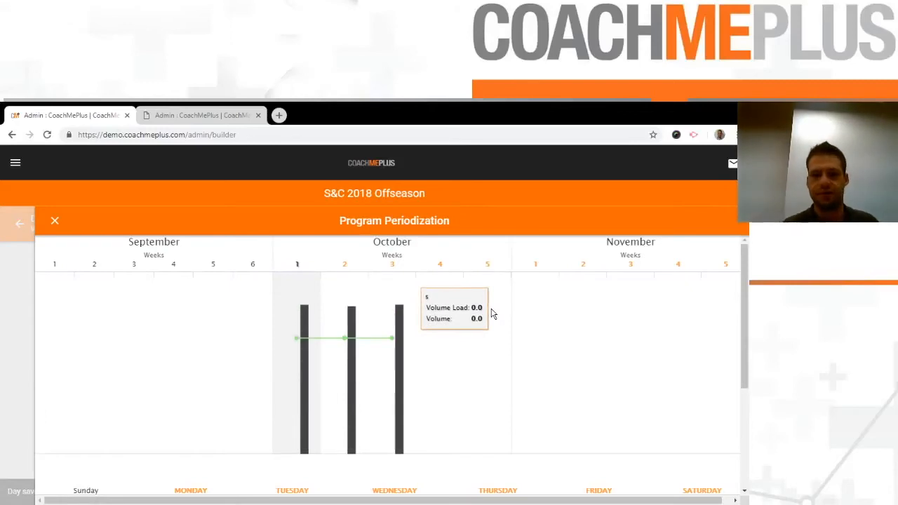
# Review the weekly and daily volume and intensity in the periodization chart, and return to the program calendar.
pyautogui.scroll(-3, 407, 302)
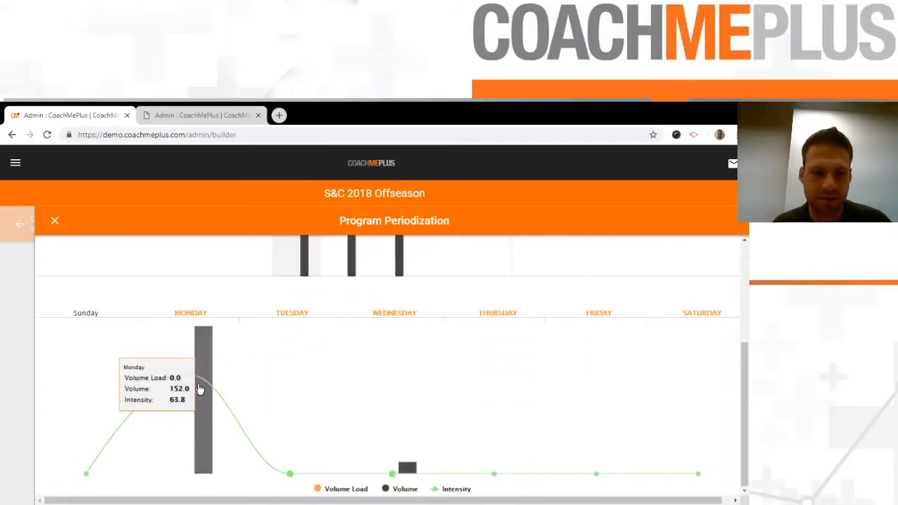
pyautogui.scroll(3, 232, 376)
pyautogui.scroll(-4, 356, 337)
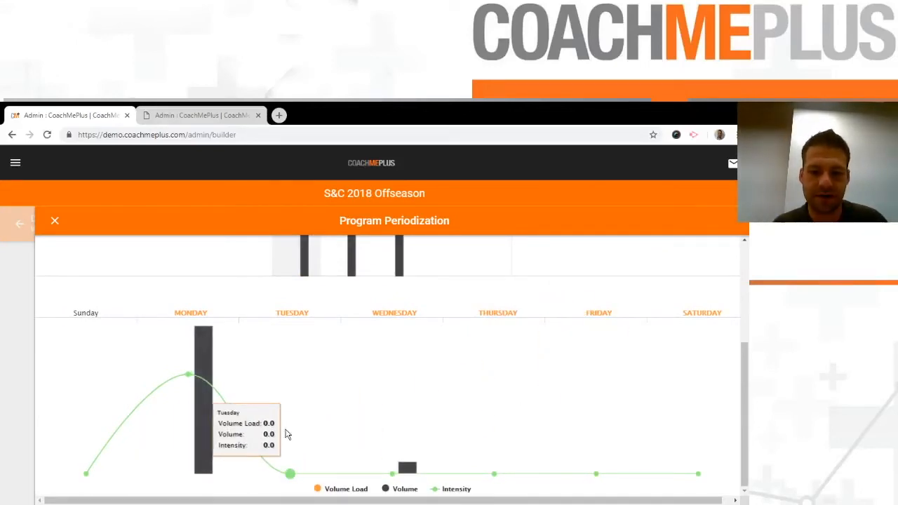
pyautogui.click(55, 220)
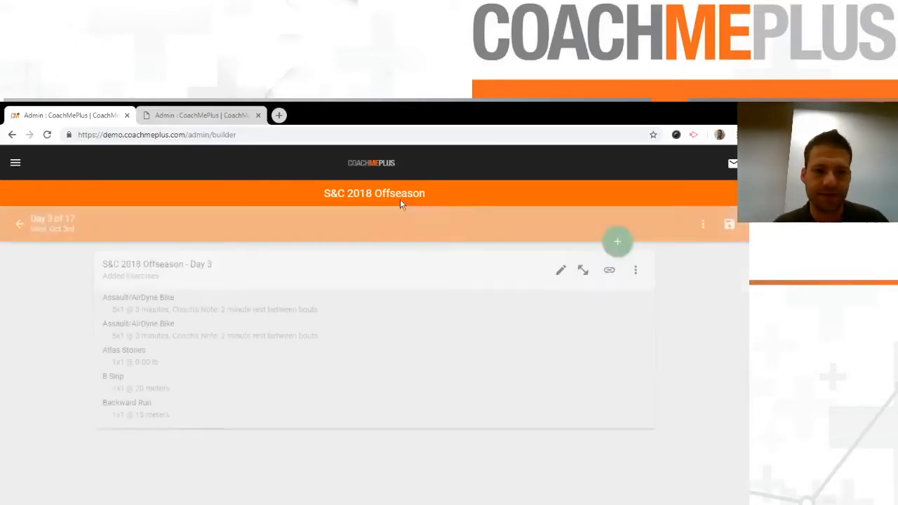
pyautogui.click(20, 223)
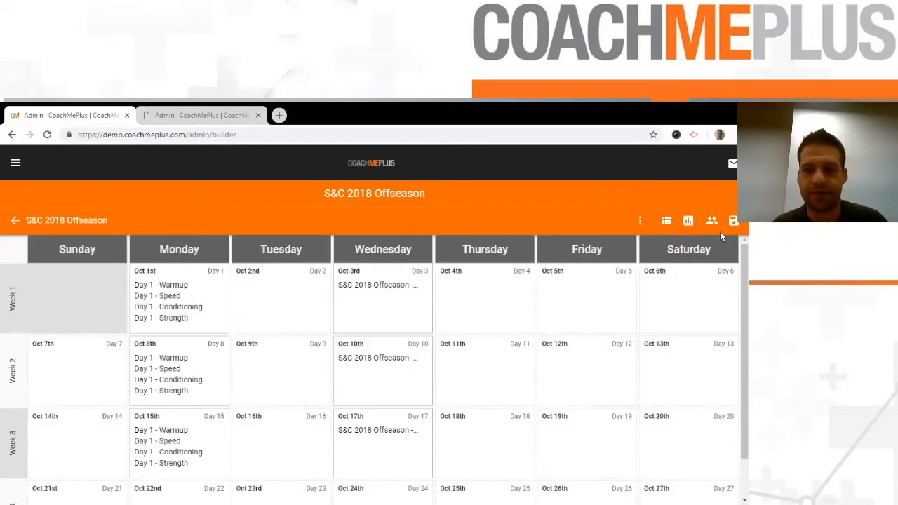
# Open the program's periodization chart from the calendar and examine the daily load breakdown for October week 1.
pyautogui.click(688, 222)
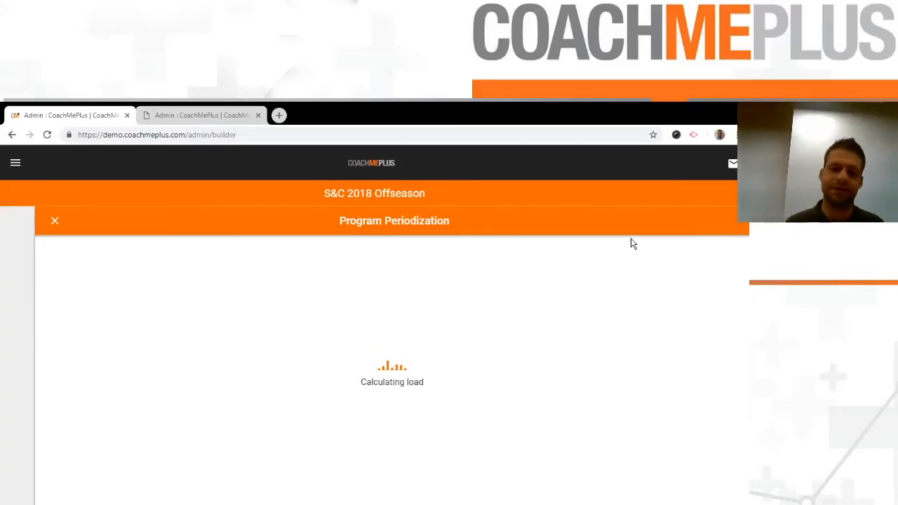
pyautogui.scroll(-2, 367, 318)
pyautogui.scroll(2, 393, 326)
pyautogui.scroll(-1, 429, 336)
pyautogui.scroll(-3, 429, 336)
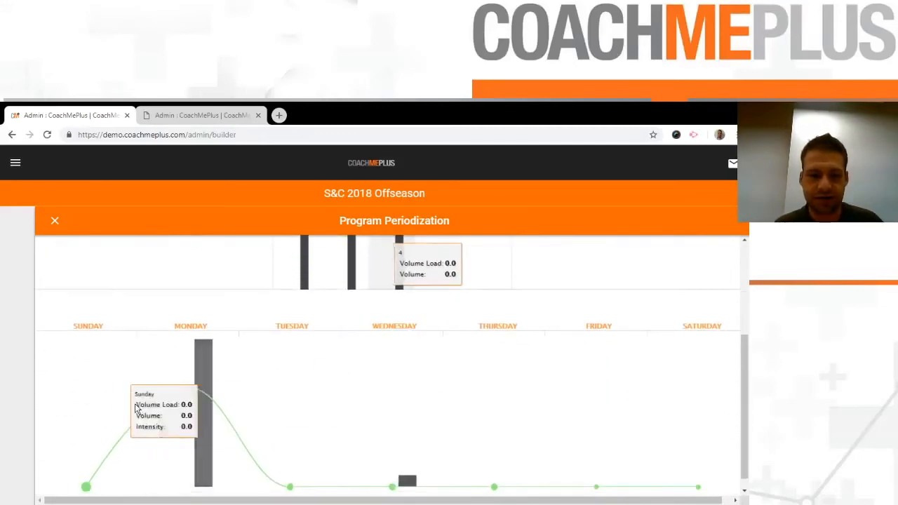
pyautogui.scroll(3, 395, 341)
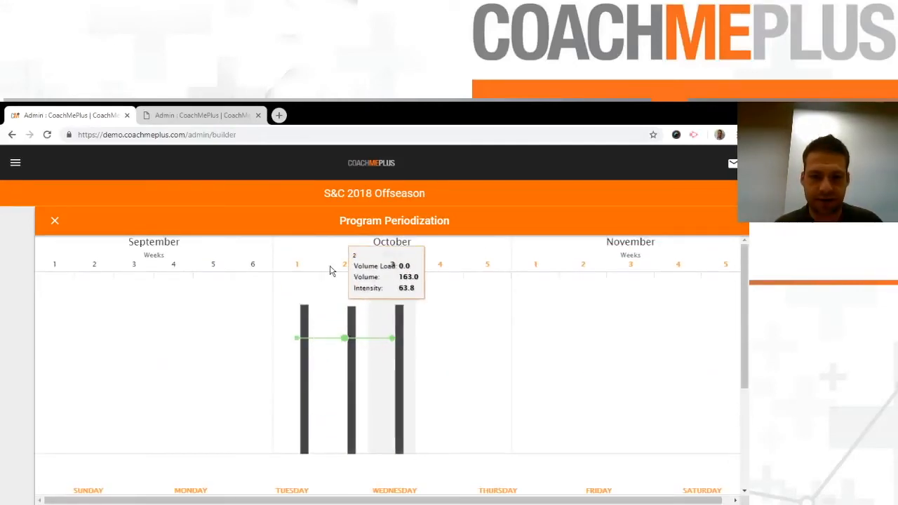
pyautogui.click(297, 267)
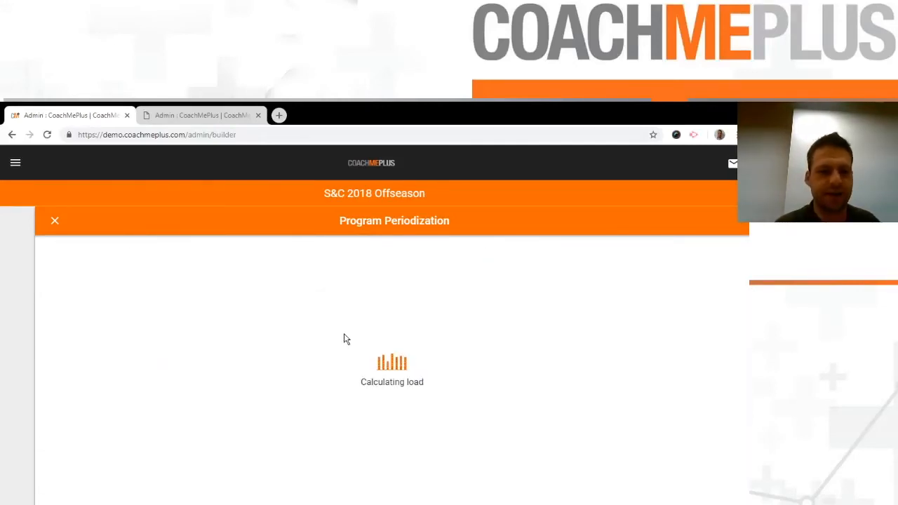
pyautogui.scroll(-3, 345, 341)
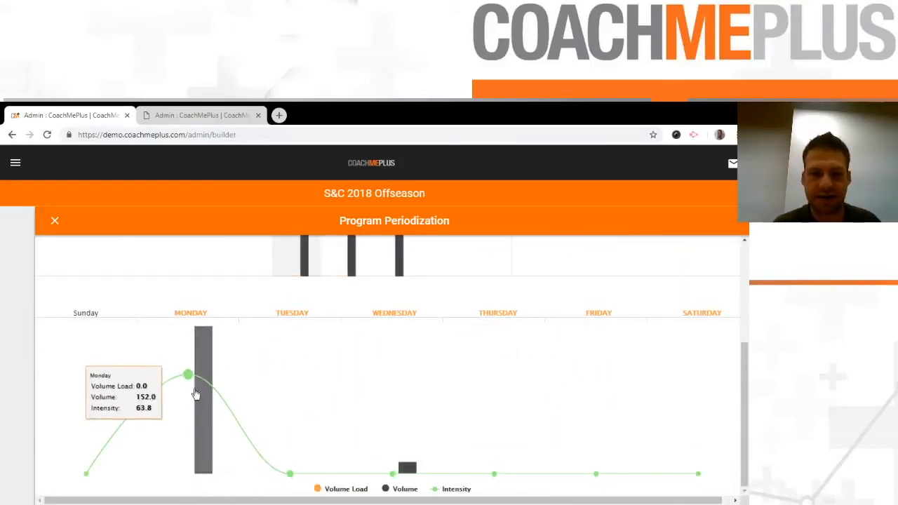
# Choose to edit Monday from the periodization chart, look over the Oct 1st workout, and return to the program calendar.
pyautogui.click(191, 320)
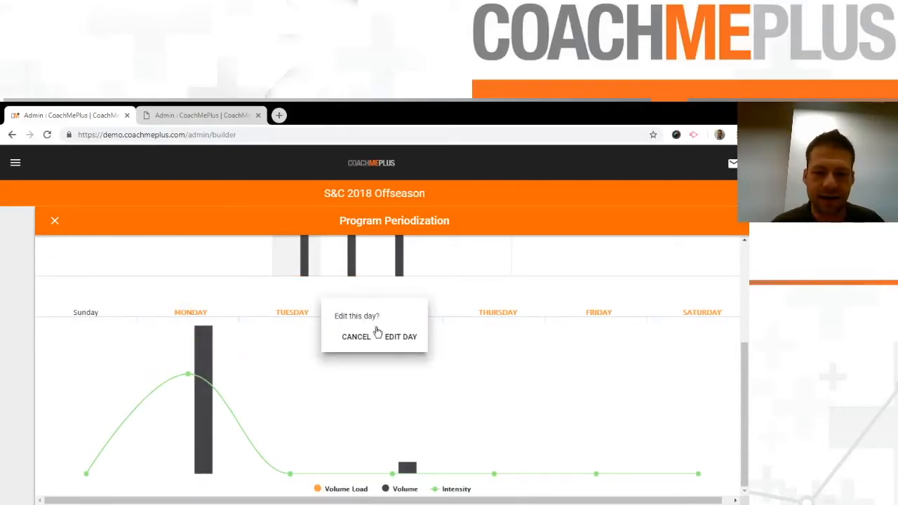
pyautogui.click(409, 339)
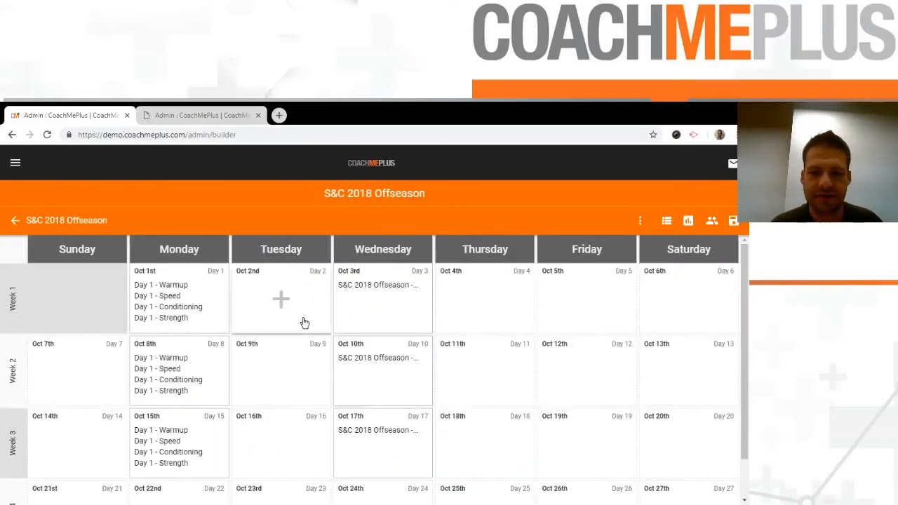
pyautogui.click(167, 291)
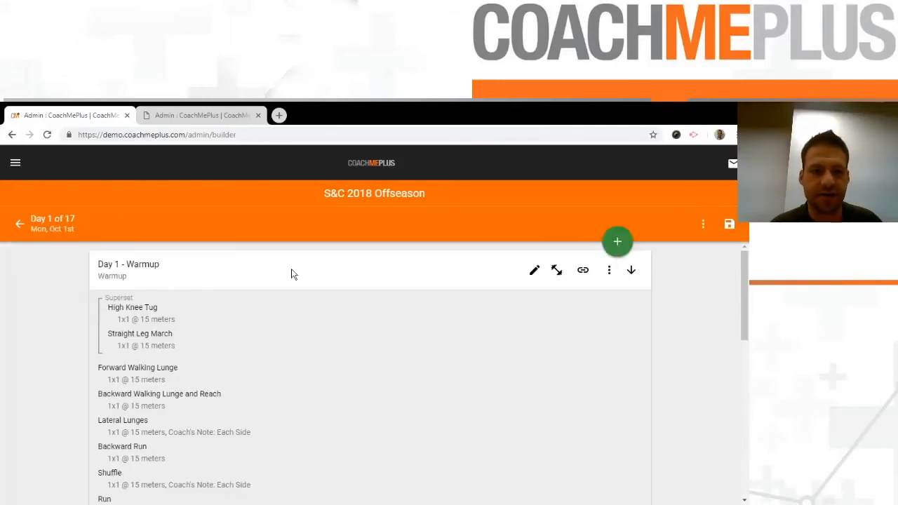
pyautogui.scroll(-4, 245, 421)
pyautogui.scroll(4, 275, 421)
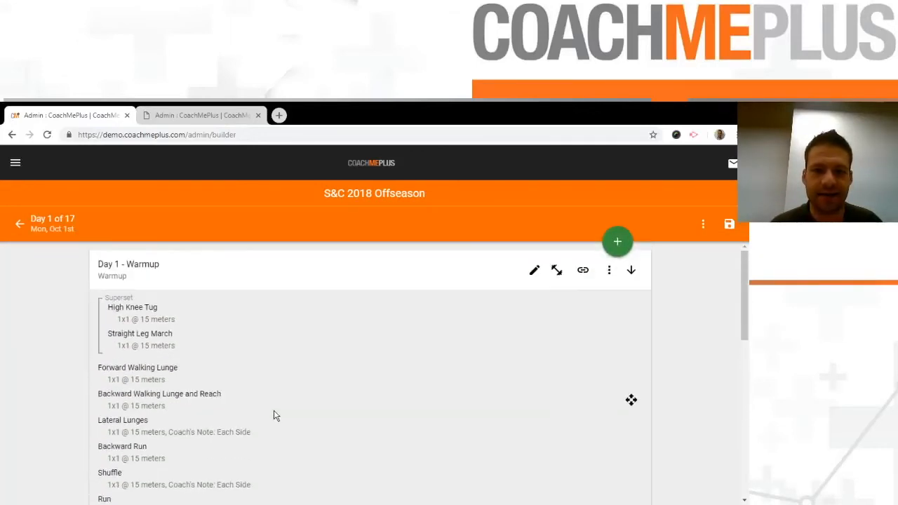
pyautogui.click(20, 225)
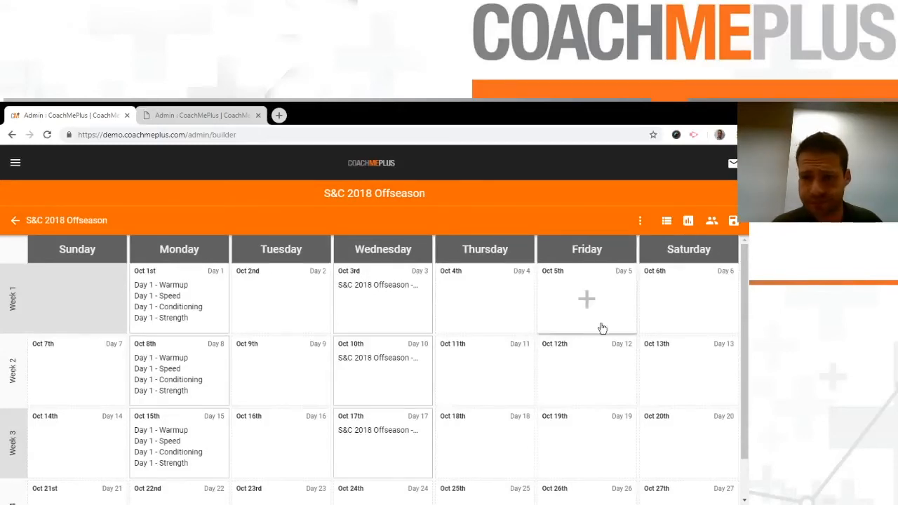
# Copy the S&C 2018 Offseason program as a new program titled "S&C 2019".
pyautogui.click(637, 221)
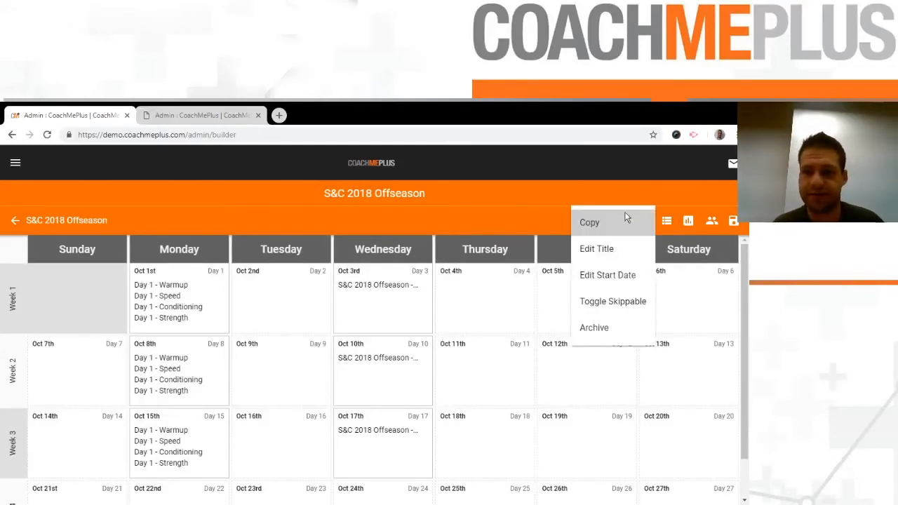
pyautogui.click(588, 223)
pyautogui.write('S&C 20')
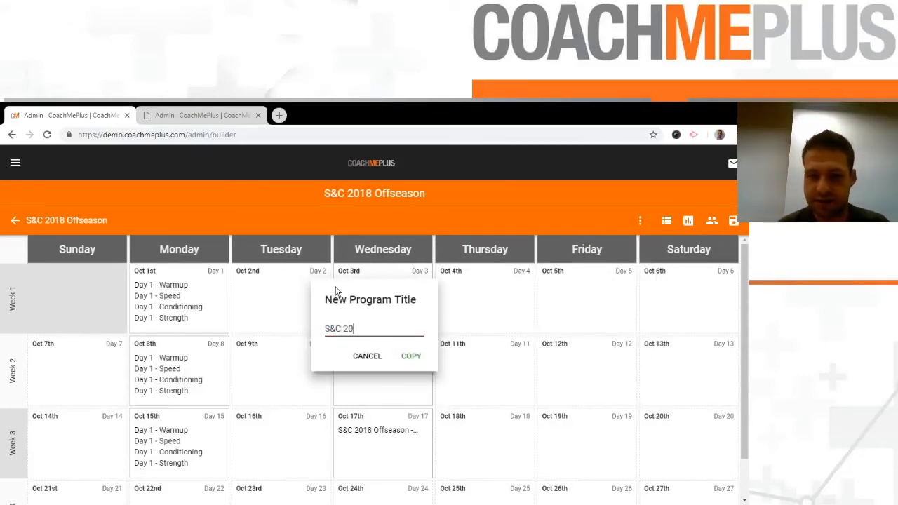
pyautogui.click(411, 356)
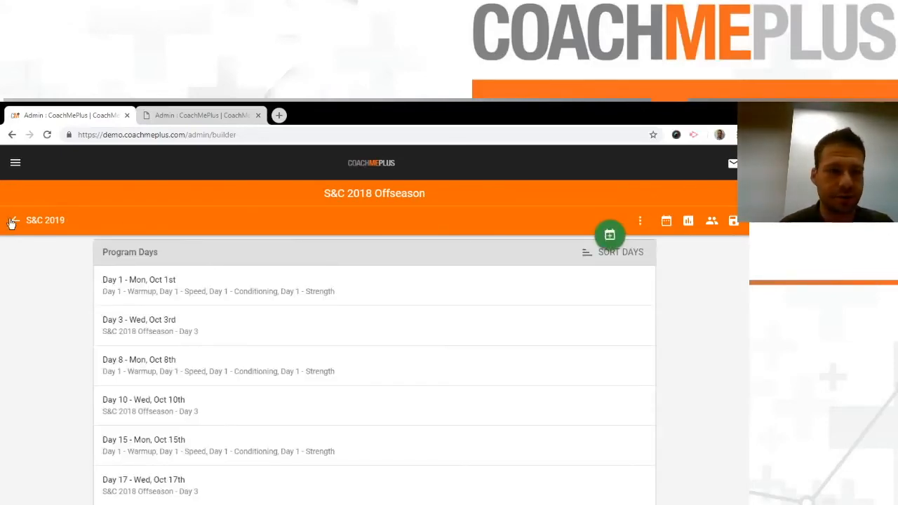
# Open S&C 2019 from the program library in calendar view and set its default start date to 10/07/2019.
pyautogui.click(12, 221)
pyautogui.scroll(-2, 219, 351)
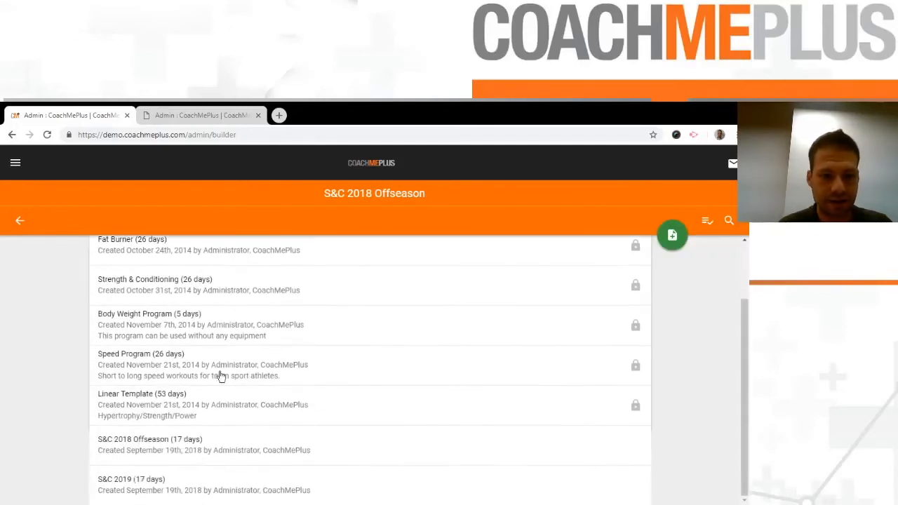
pyautogui.click(201, 489)
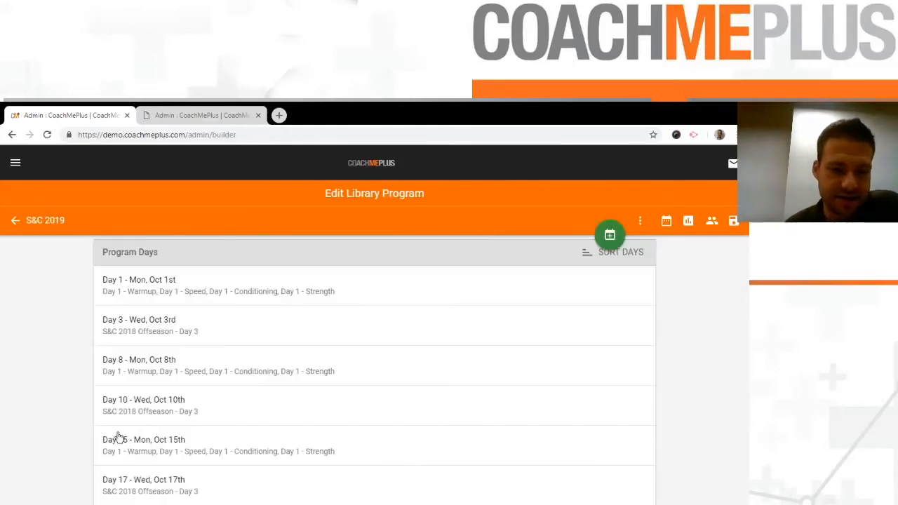
pyautogui.click(663, 220)
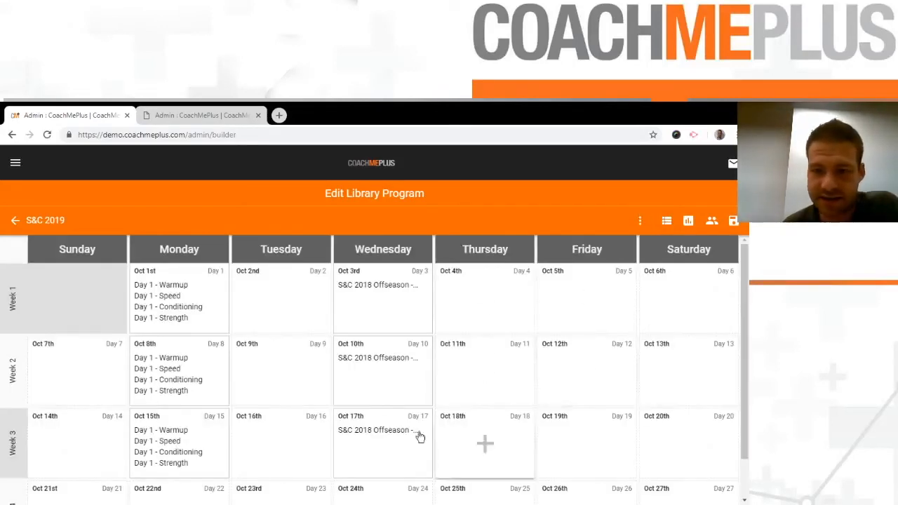
pyautogui.click(641, 219)
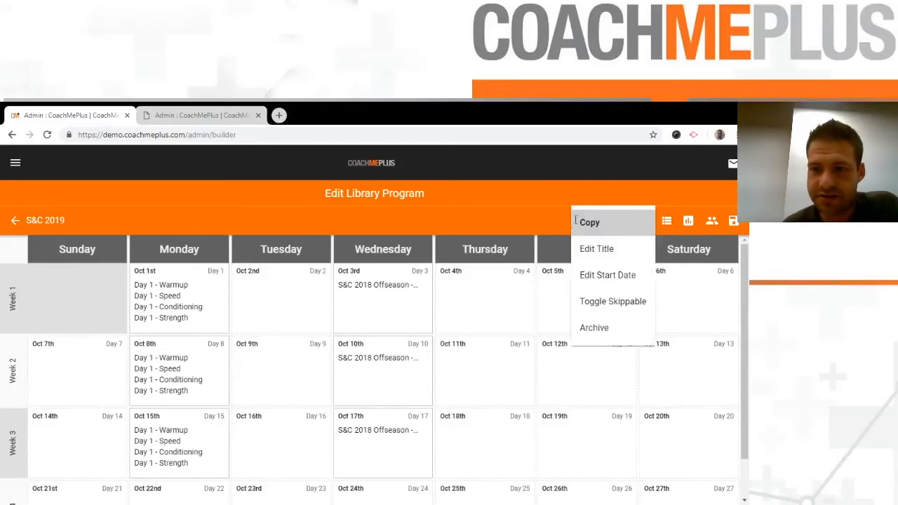
pyautogui.click(607, 275)
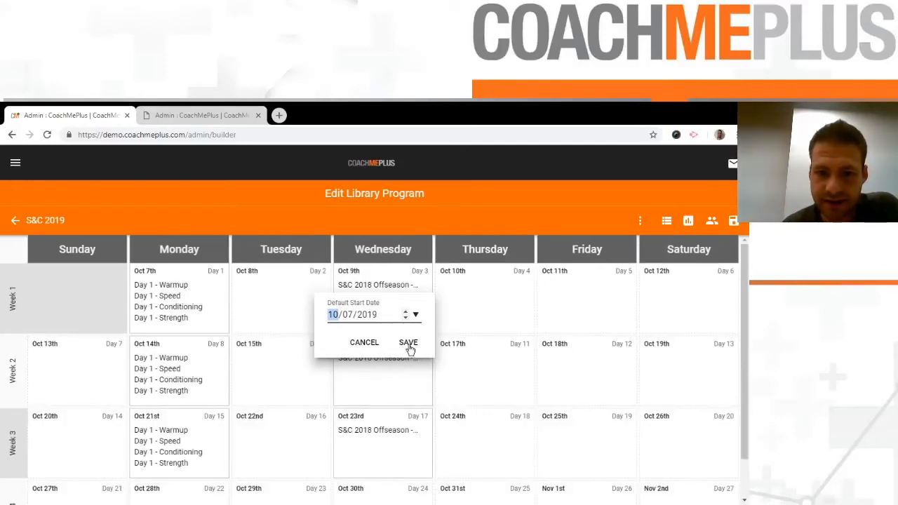
pyautogui.click(408, 343)
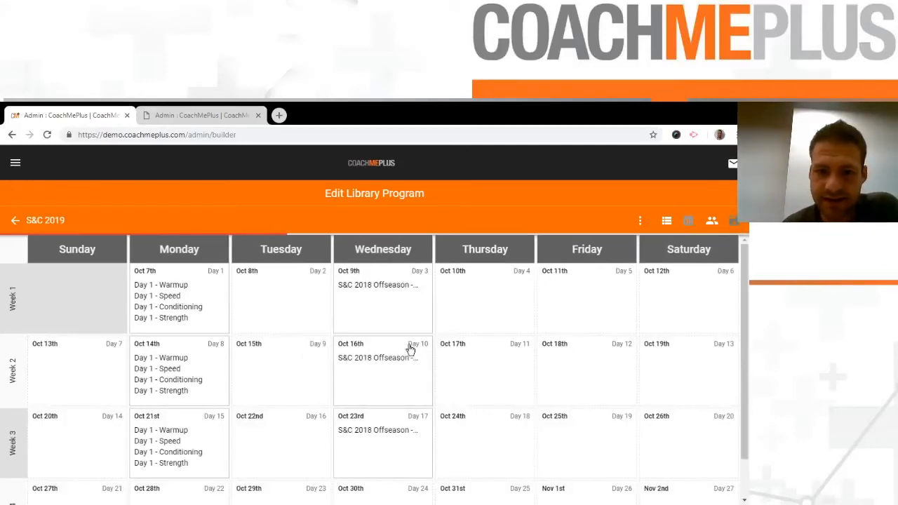
# Reopen S&C 2018 Offseason from the program library and view its program title setting without editing it.
pyautogui.click(17, 221)
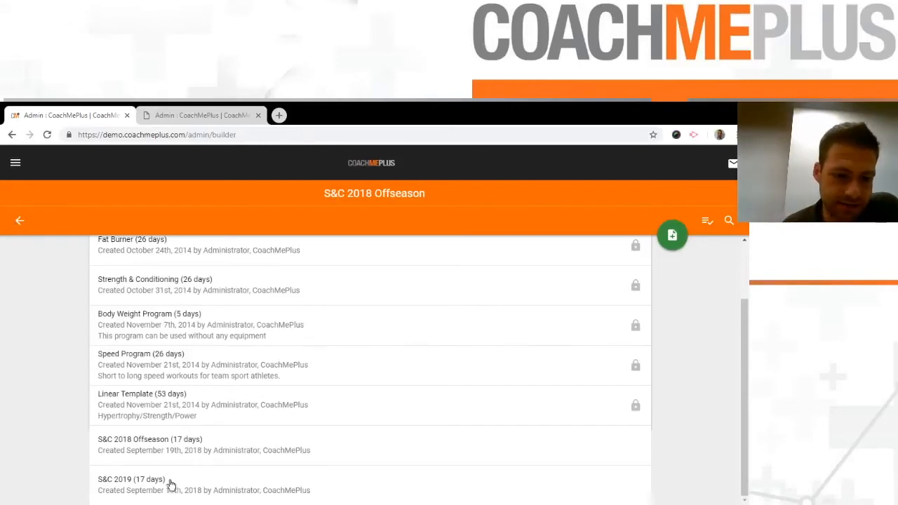
pyautogui.click(153, 443)
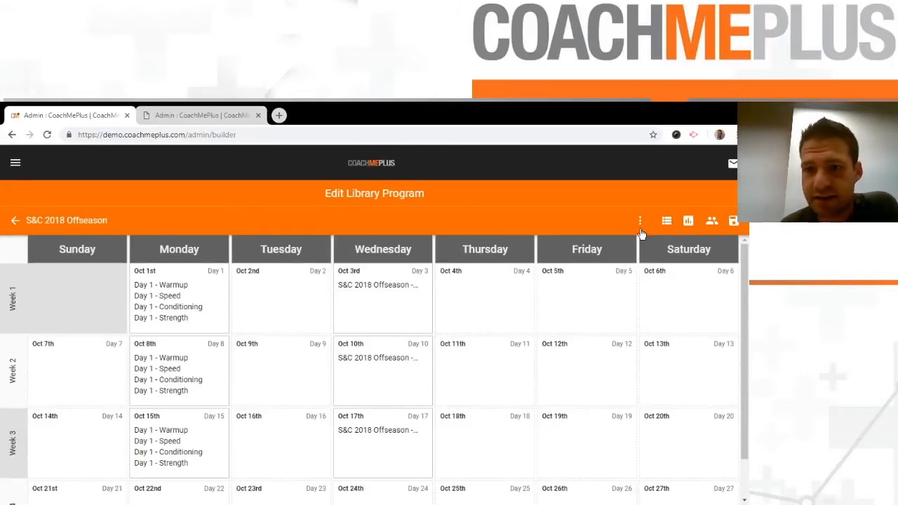
pyautogui.click(641, 222)
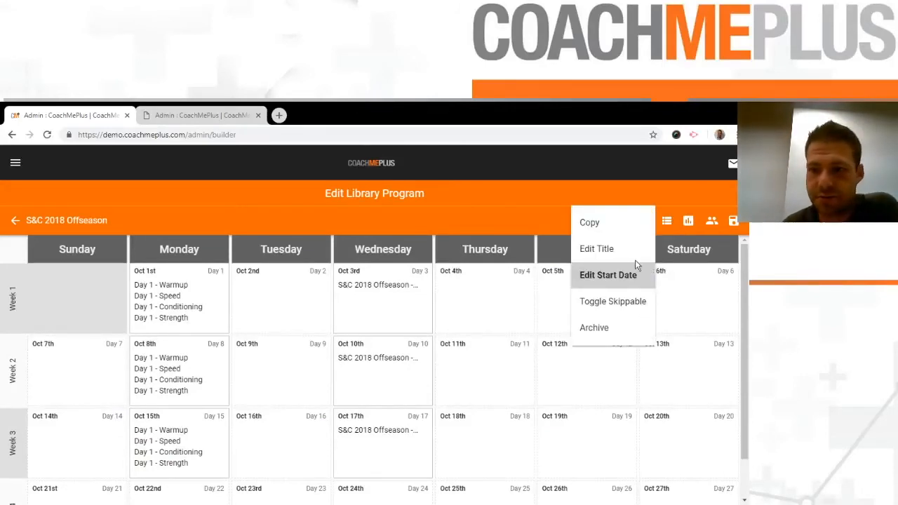
pyautogui.click(620, 250)
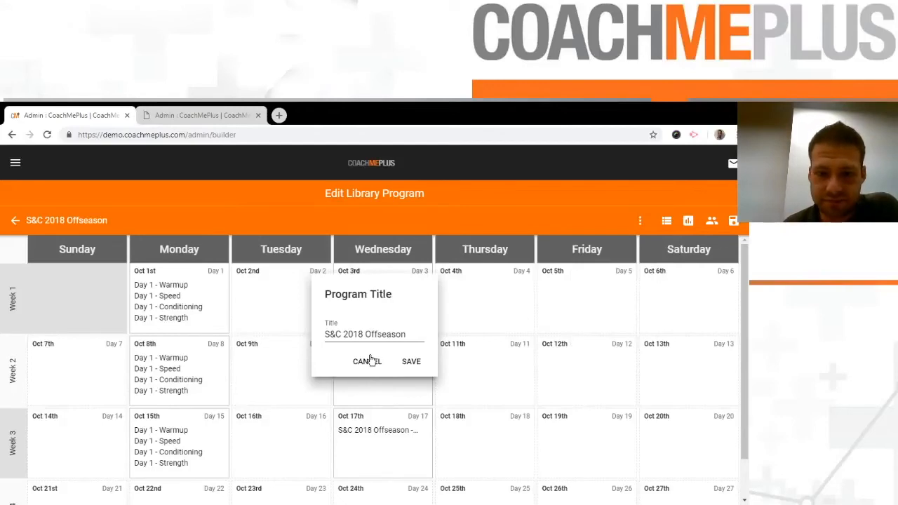
pyautogui.click(370, 360)
# Check the program's Skippable Days setting and look over the remaining program options without changing anything.
pyautogui.click(642, 223)
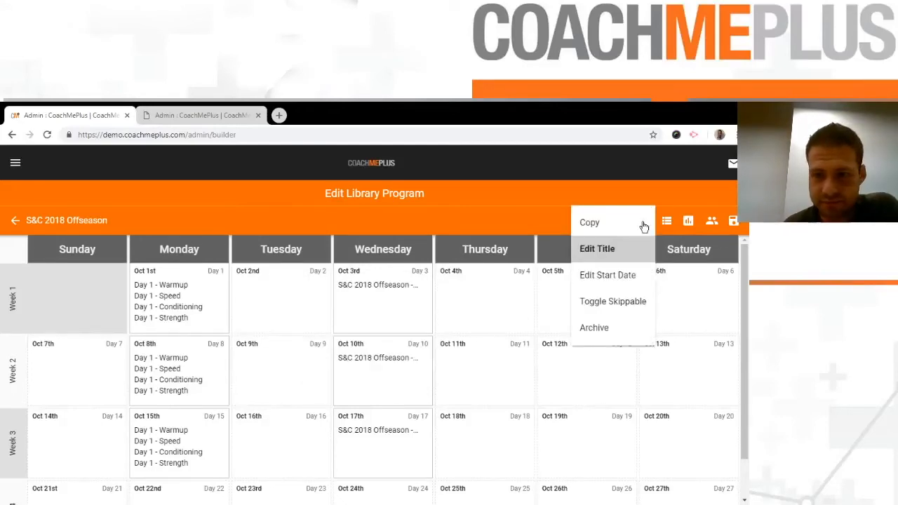
pyautogui.click(609, 303)
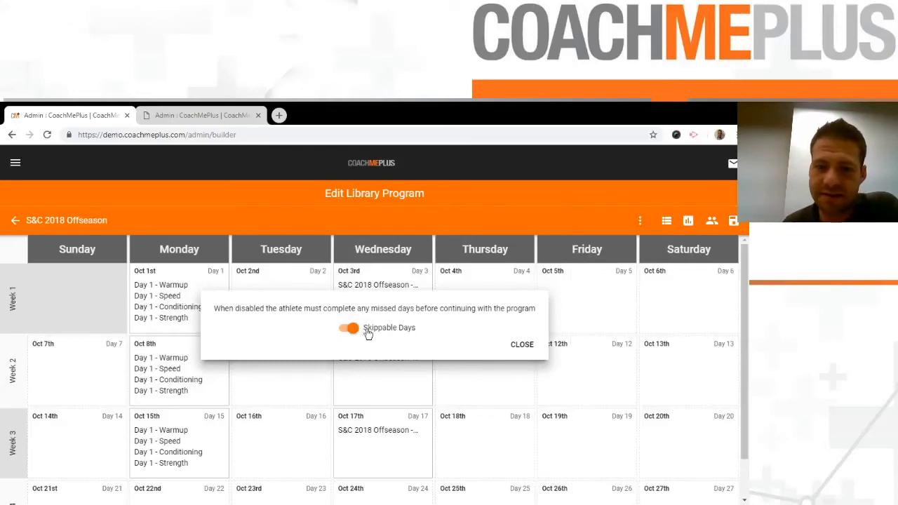
pyautogui.click(521, 348)
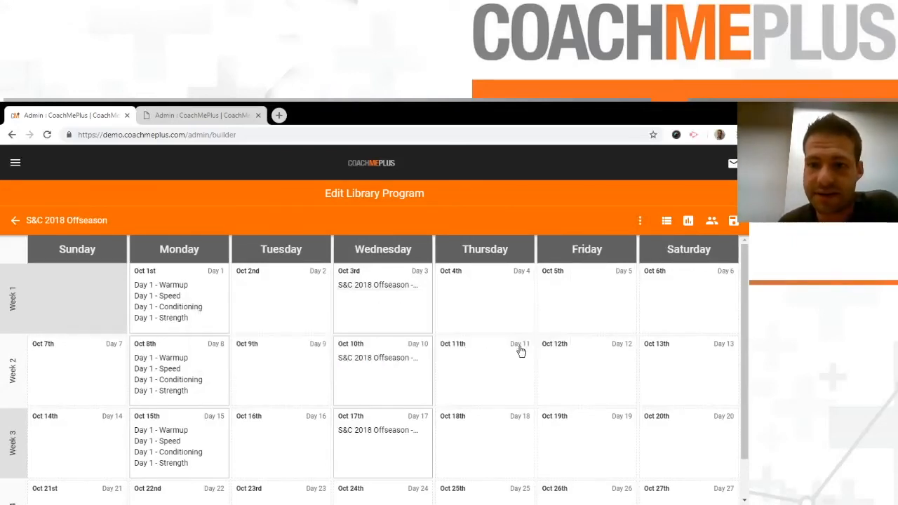
pyautogui.click(640, 221)
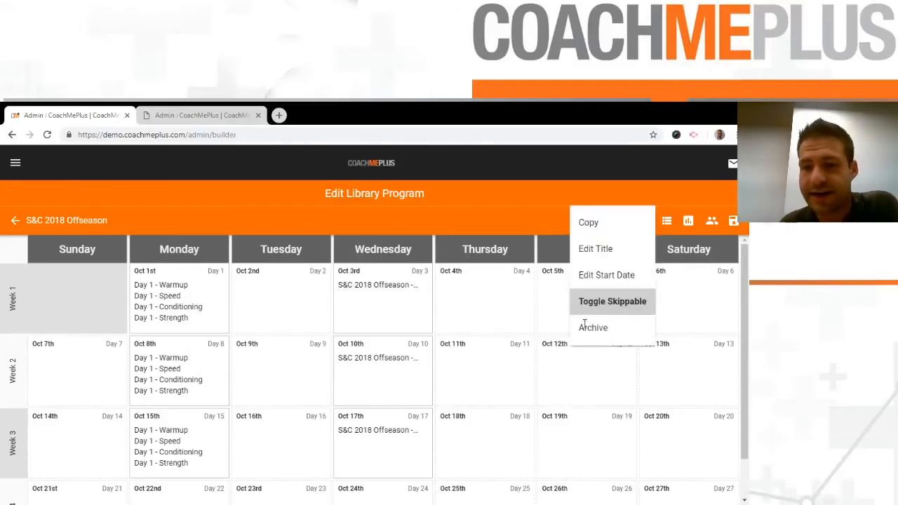
pyautogui.click(399, 221)
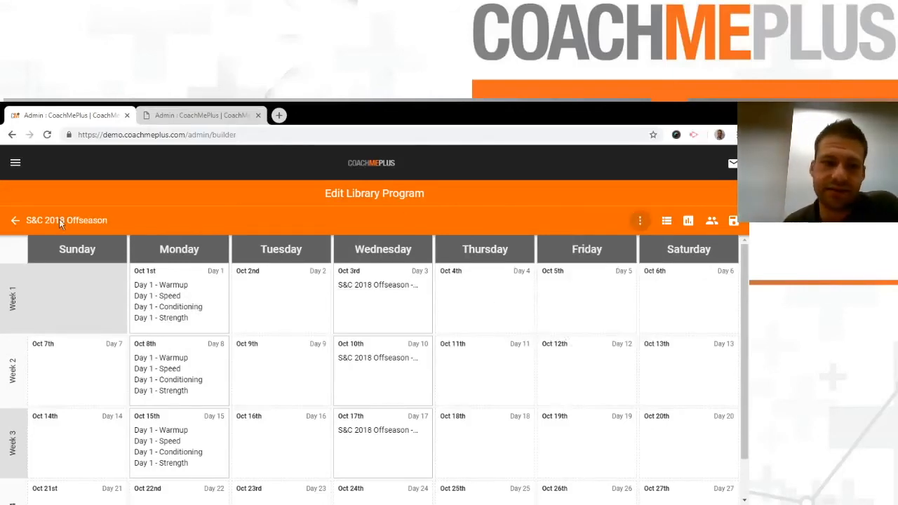
# Open the S&C 2019 program from the program library and archive it.
pyautogui.click(16, 222)
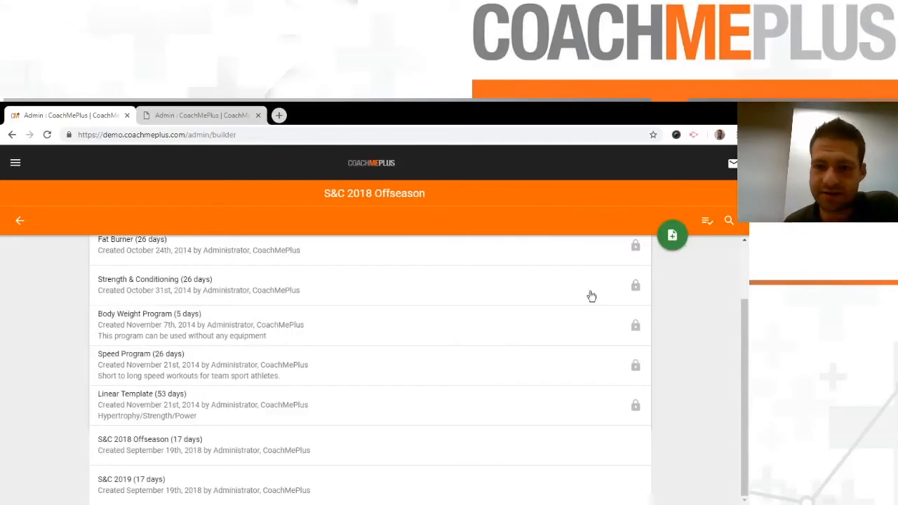
pyautogui.click(261, 490)
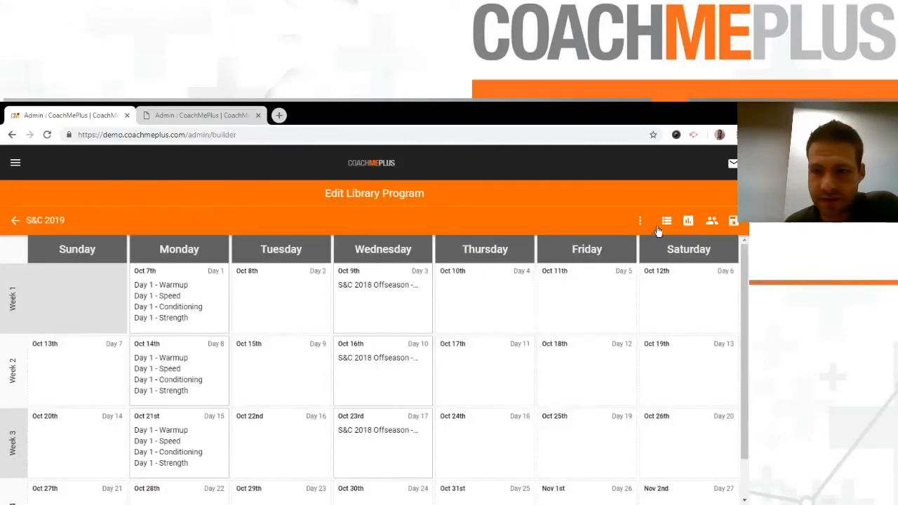
pyautogui.click(640, 222)
pyautogui.click(591, 326)
pyautogui.click(440, 283)
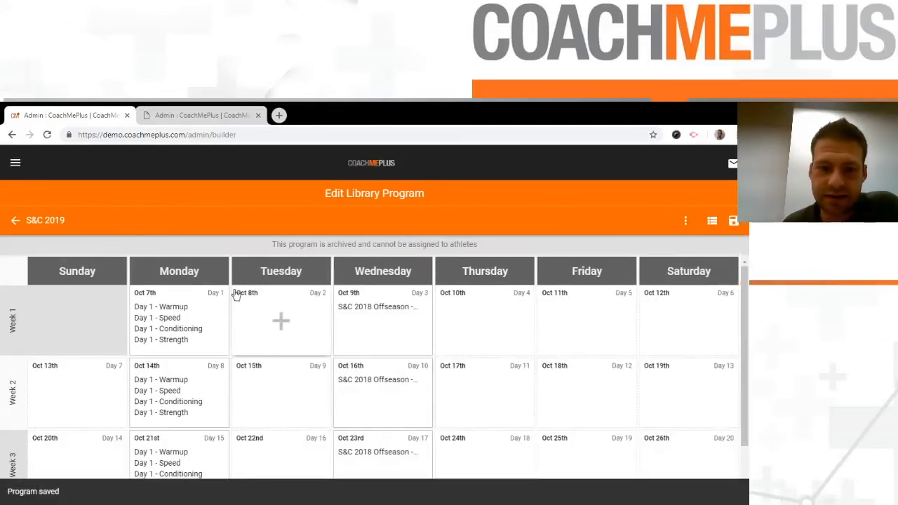
# Reopen S&C 2018 Offseason from the program library and compare its list of program days with its calendar view.
pyautogui.click(14, 222)
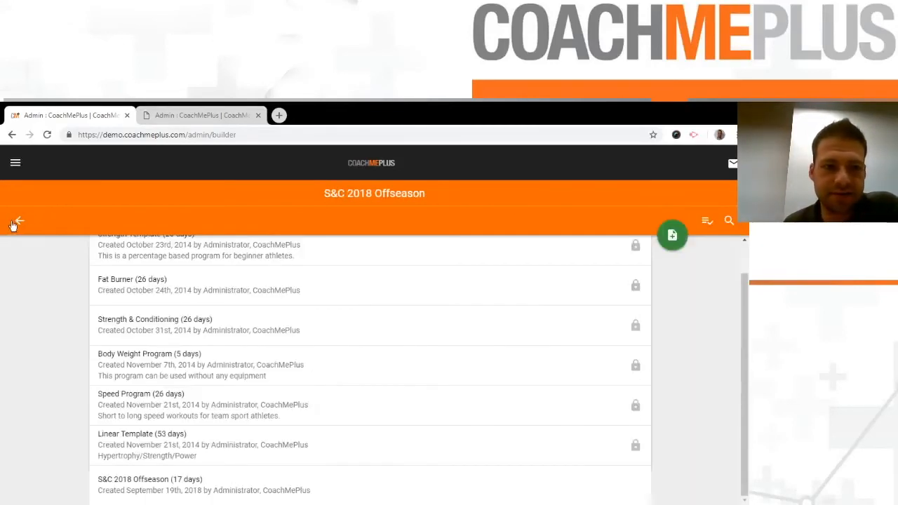
pyautogui.click(265, 485)
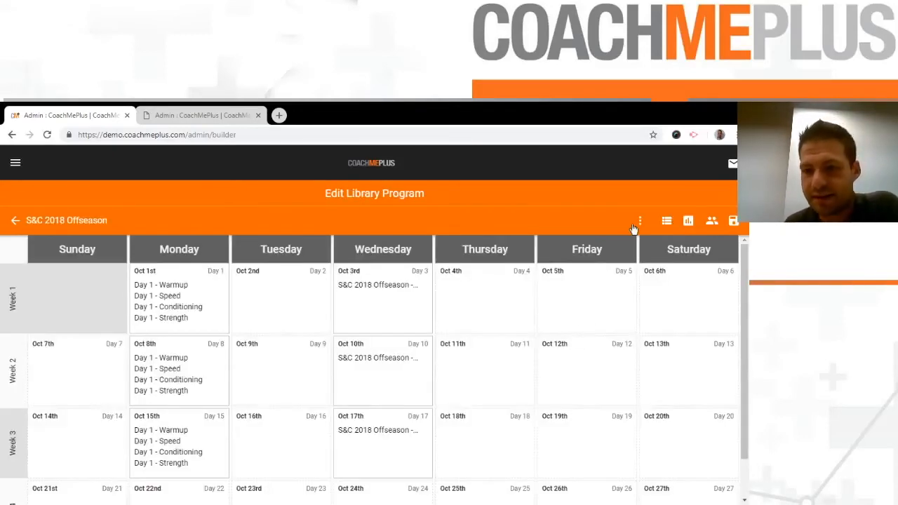
pyautogui.click(638, 225)
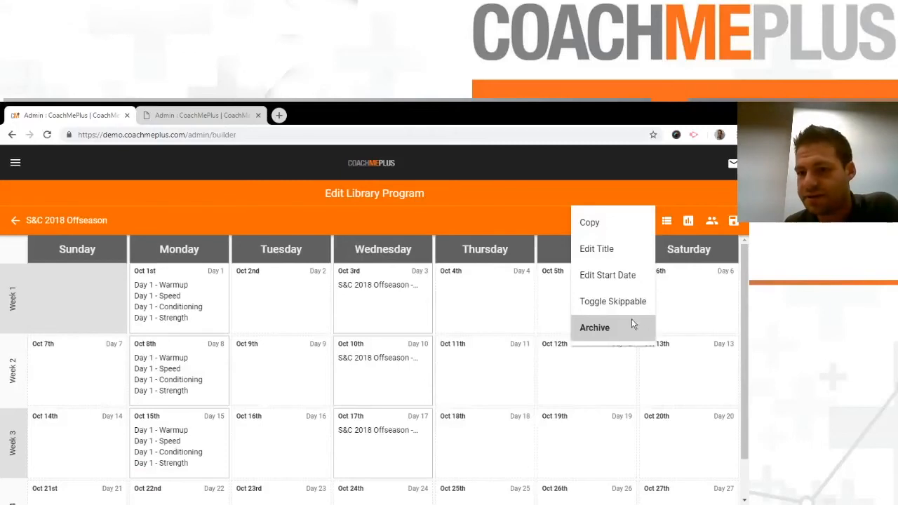
pyautogui.click(669, 206)
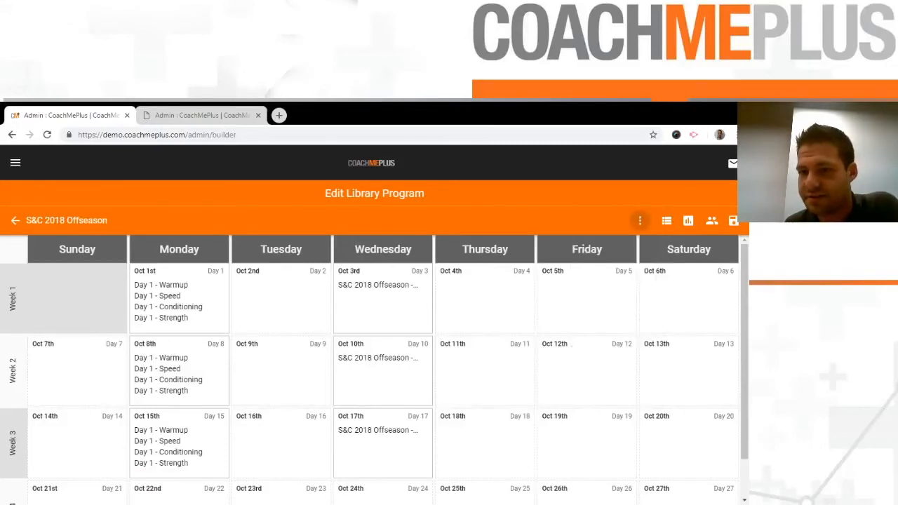
pyautogui.click(667, 223)
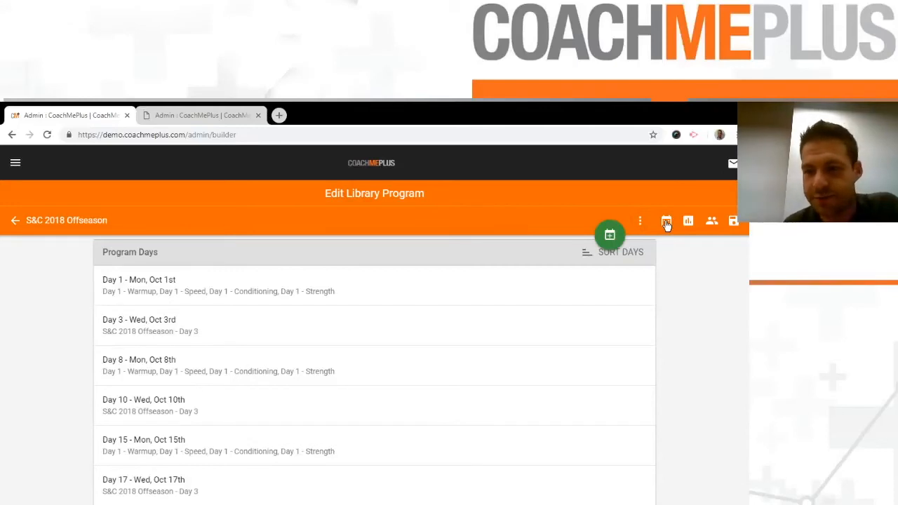
pyautogui.click(667, 222)
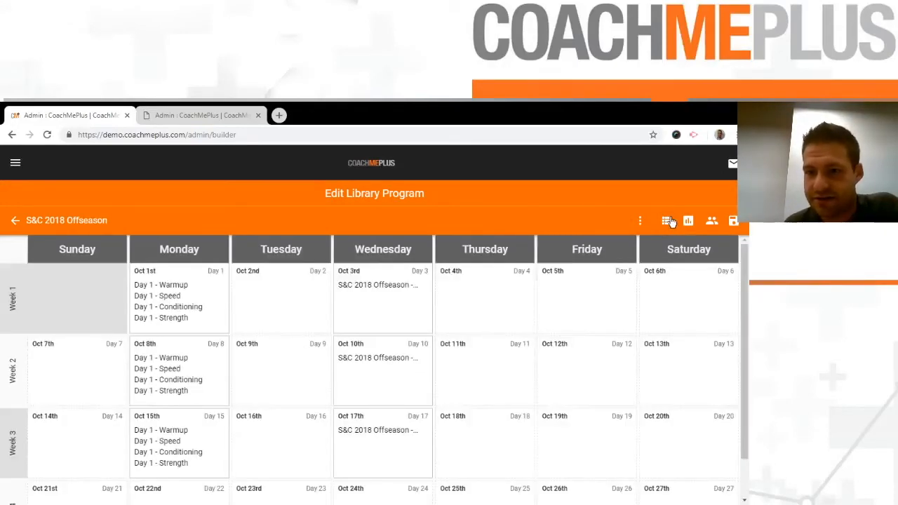
pyautogui.click(666, 222)
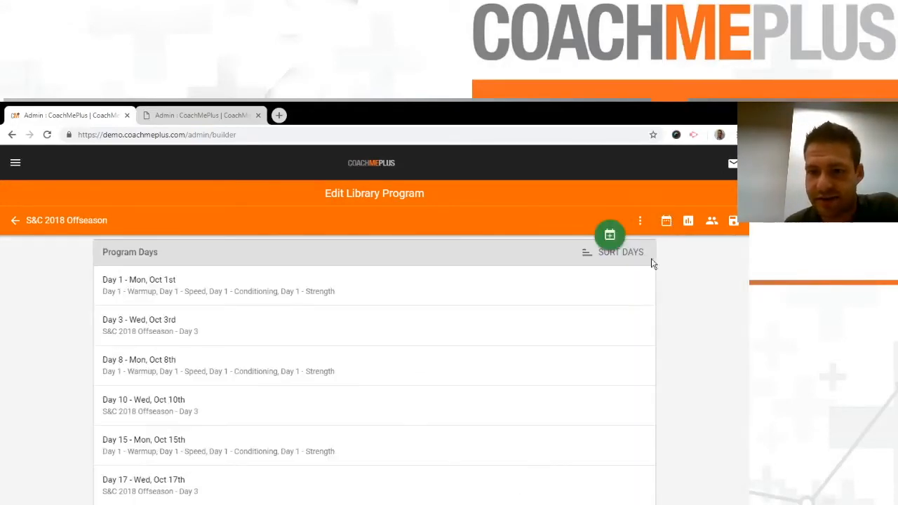
pyautogui.click(666, 222)
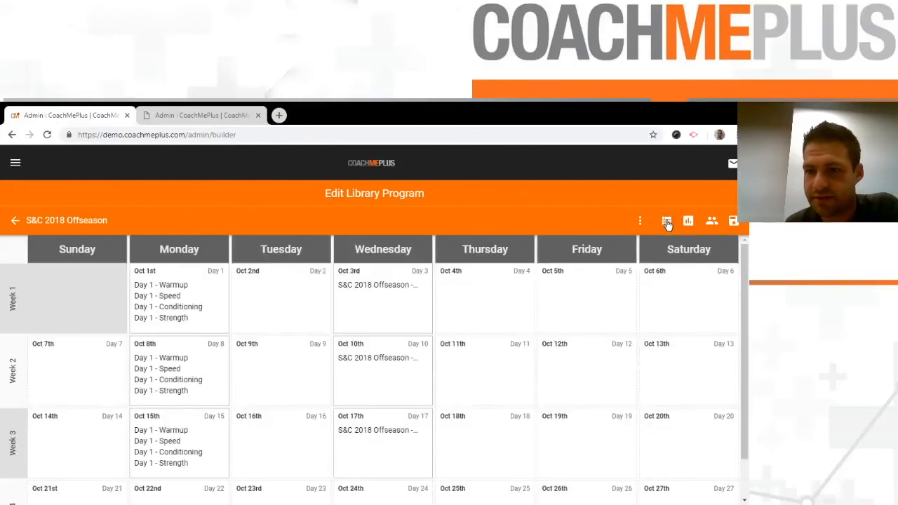
# Begin assigning S&C 2018 Offseason to athletes and select a Stallions forward by searching for the athlete's name.
pyautogui.click(713, 223)
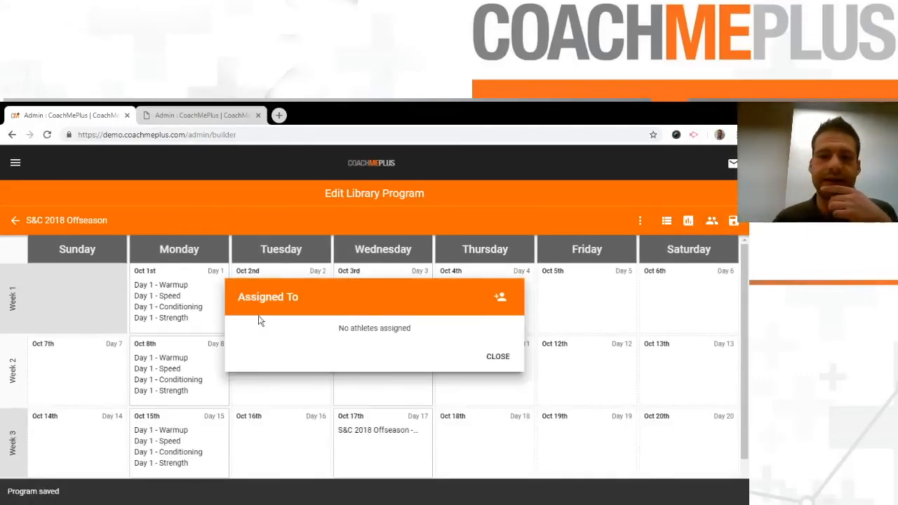
pyautogui.click(502, 299)
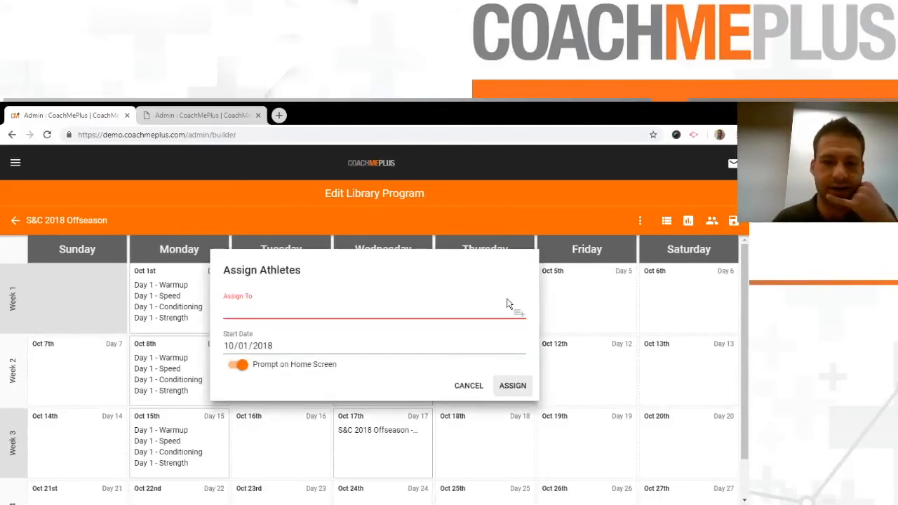
pyautogui.click(269, 310)
pyautogui.scroll(-3, 210, 337)
pyautogui.scroll(-2, 219, 330)
pyautogui.scroll(5, 229, 323)
pyautogui.write('c')
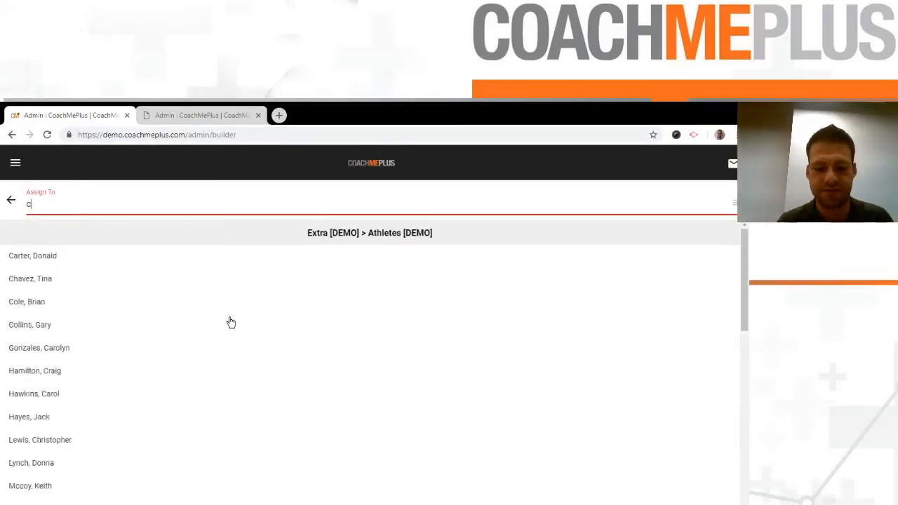
pyautogui.write('ole')
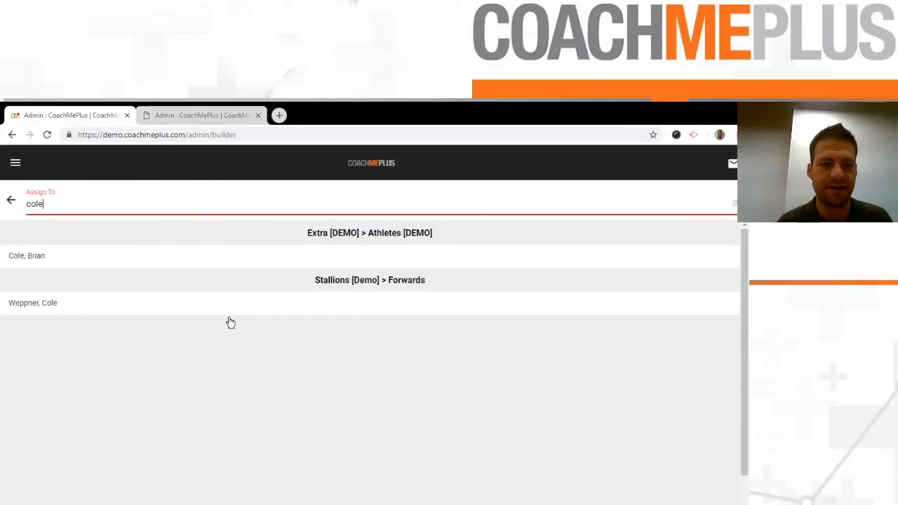
pyautogui.click(42, 302)
# Add a Stallions defenseman and the Stallions goalie to the selection and assign the program with start date 10/01/2018.
pyautogui.scroll(-20, 349, 320)
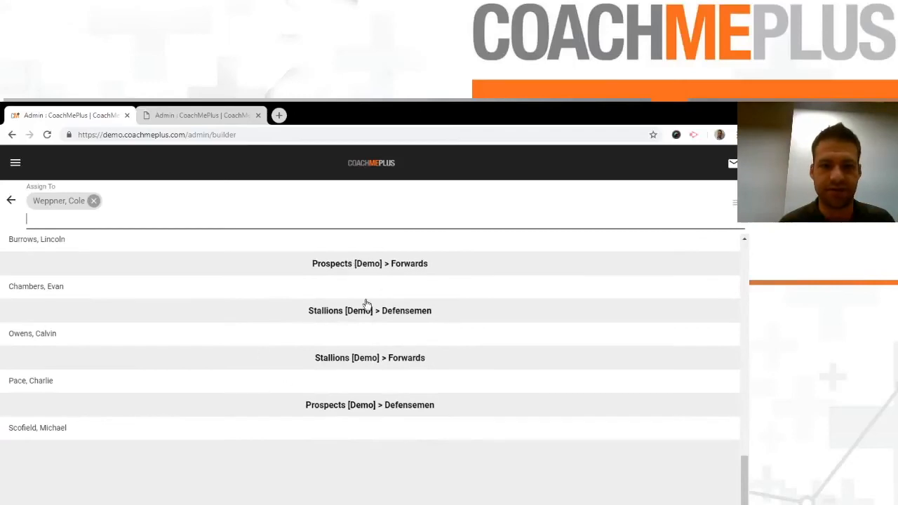
pyautogui.click(358, 324)
pyautogui.click(338, 366)
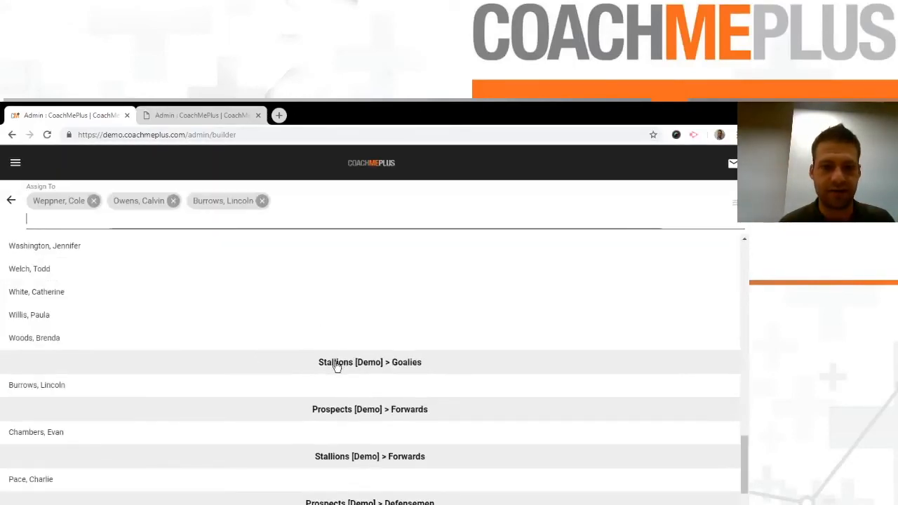
pyautogui.click(13, 201)
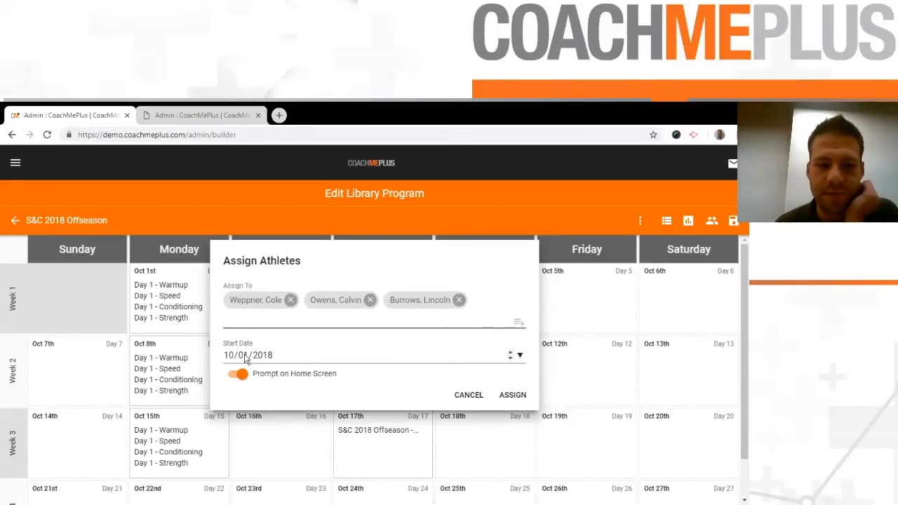
pyautogui.click(351, 355)
pyautogui.click(395, 389)
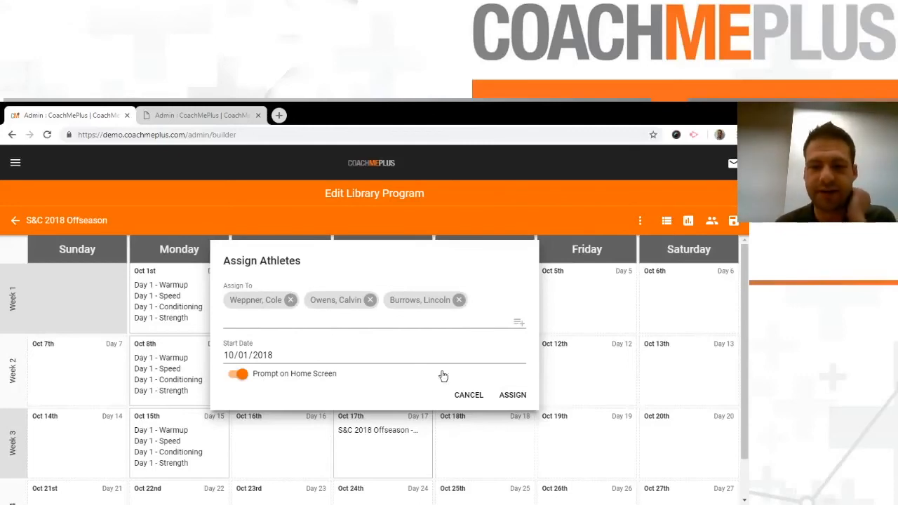
pyautogui.click(512, 395)
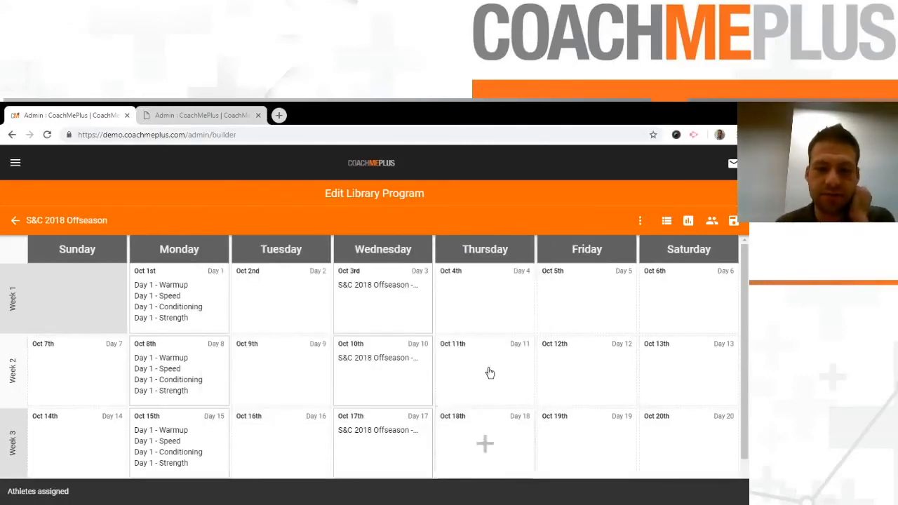
# Begin another assignment of the program and select the Prospects defenseman as its athlete.
pyautogui.click(711, 221)
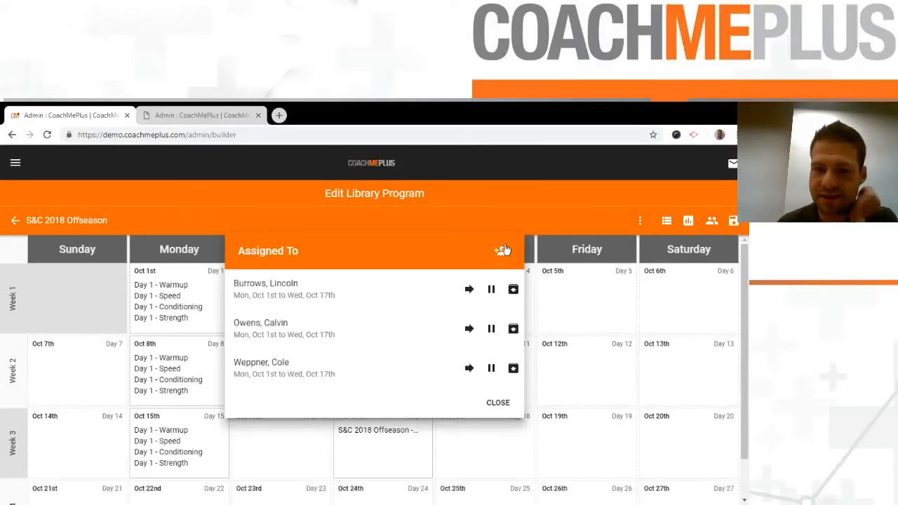
pyautogui.click(501, 252)
pyautogui.click(320, 315)
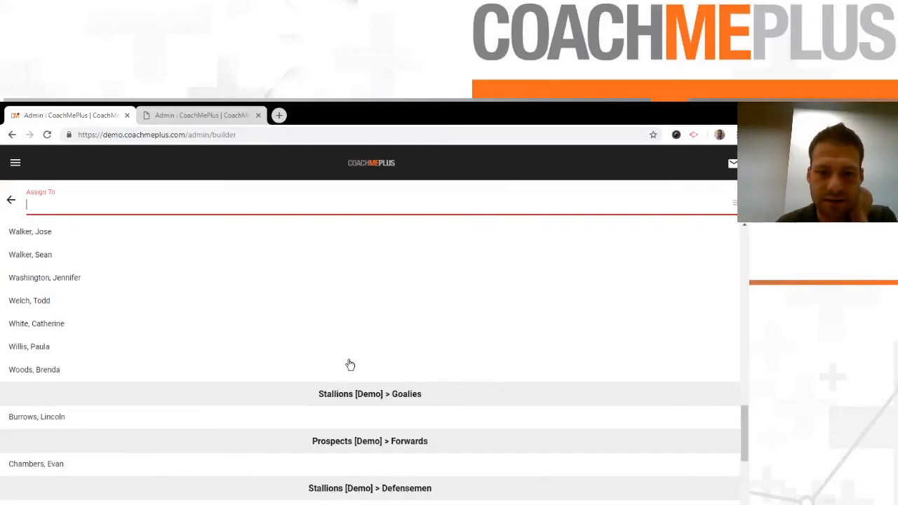
pyautogui.scroll(-5, 348, 364)
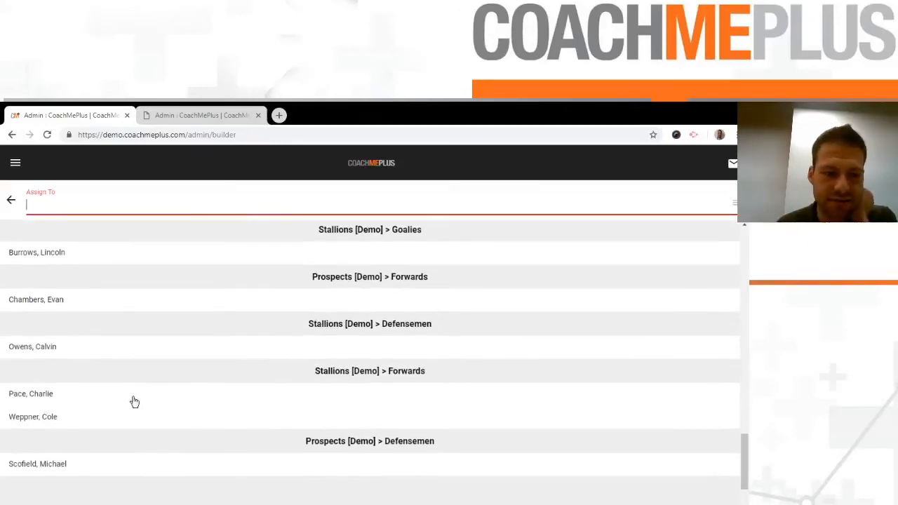
pyautogui.scroll(1, 137, 421)
pyautogui.scroll(-3, 110, 399)
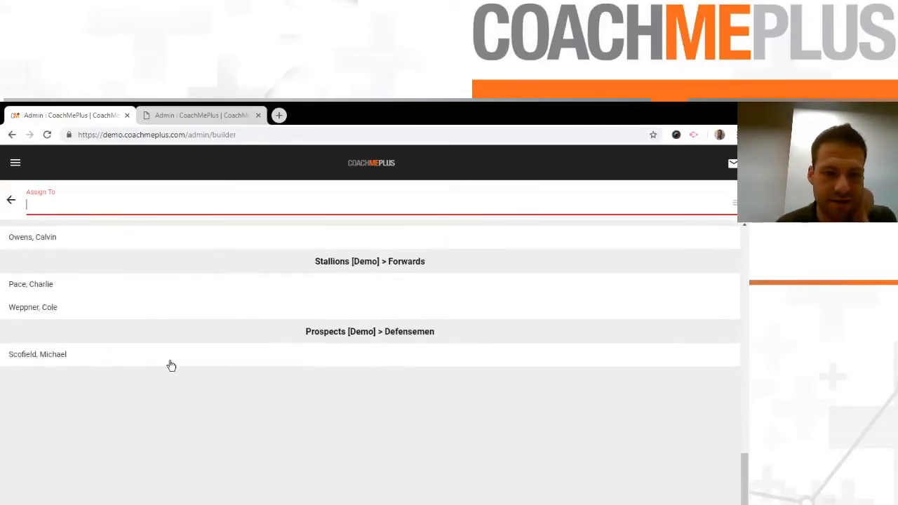
pyautogui.click(88, 360)
pyautogui.click(13, 201)
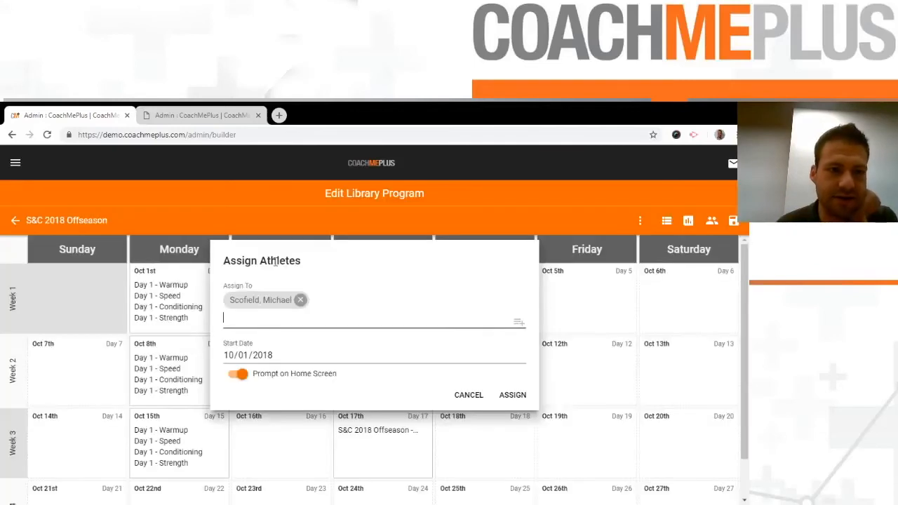
# Set this assignment's start date to 10/08/2018 and assign the program to the selected athlete.
pyautogui.click(521, 359)
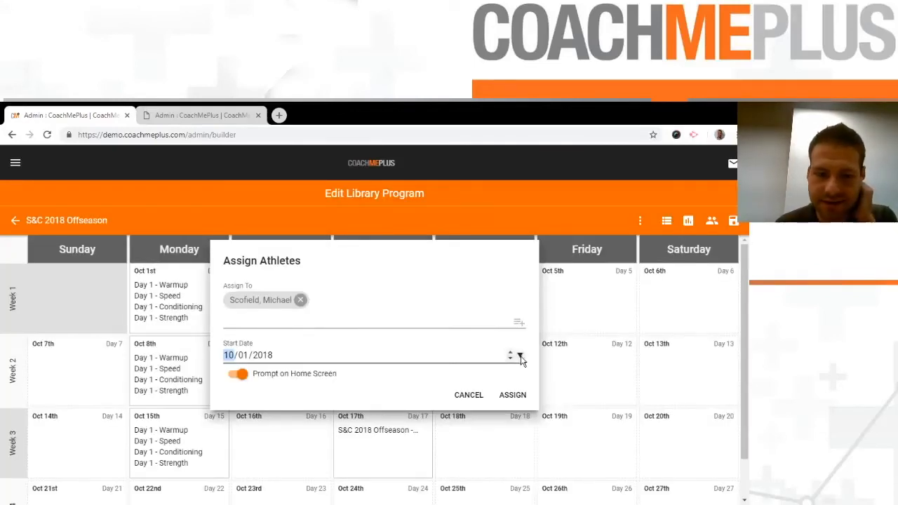
pyautogui.click(261, 421)
pyautogui.click(414, 388)
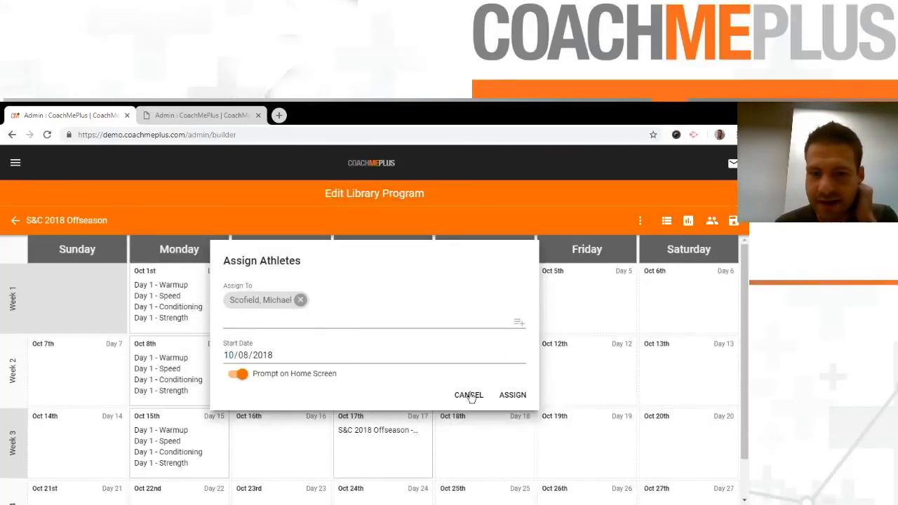
pyautogui.click(513, 396)
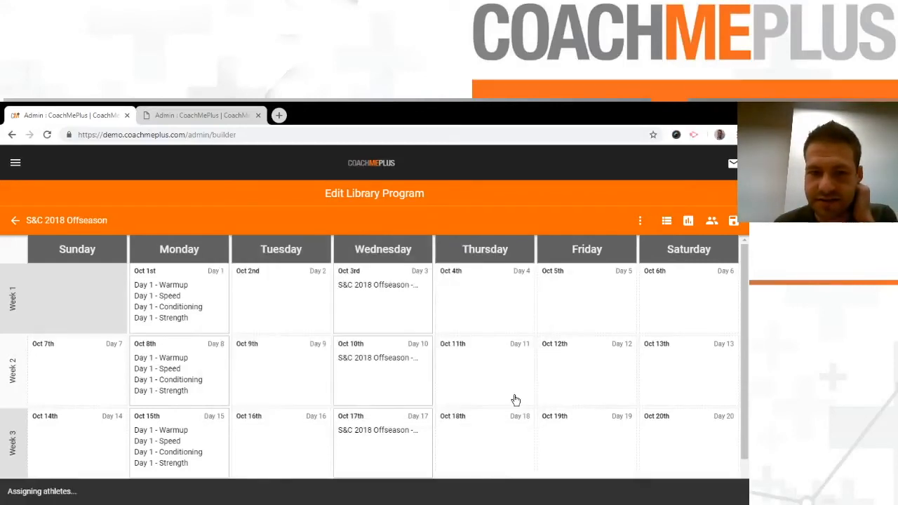
# Archive the Stallions goalie's assignment to the program and review the list of assigned athletes.
pyautogui.click(713, 221)
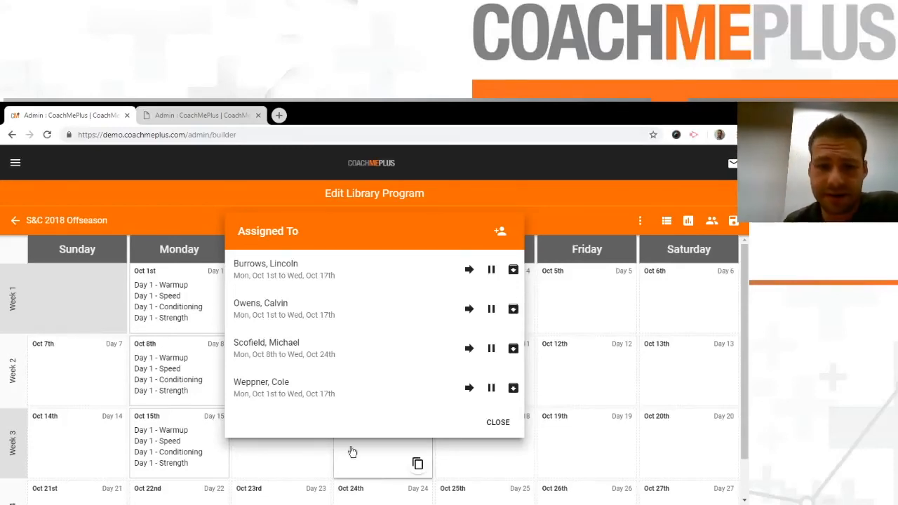
pyautogui.click(513, 271)
pyautogui.click(452, 342)
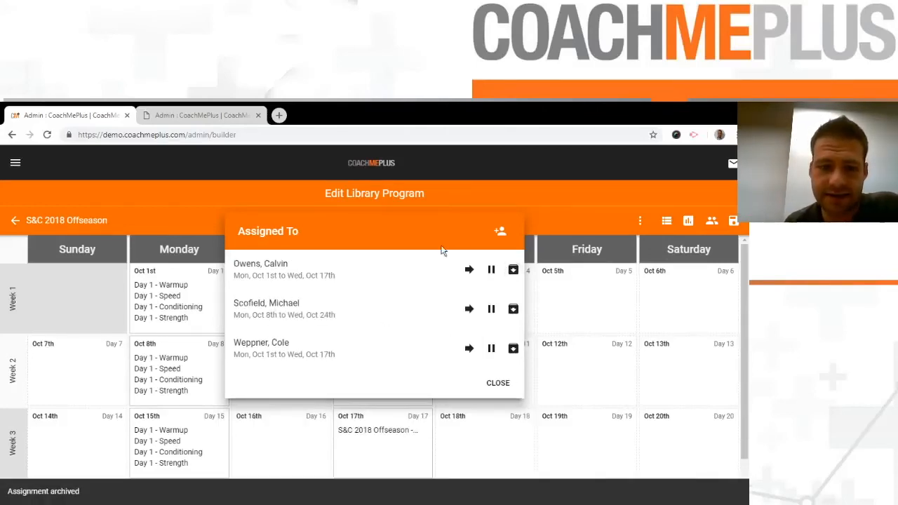
pyautogui.click(497, 384)
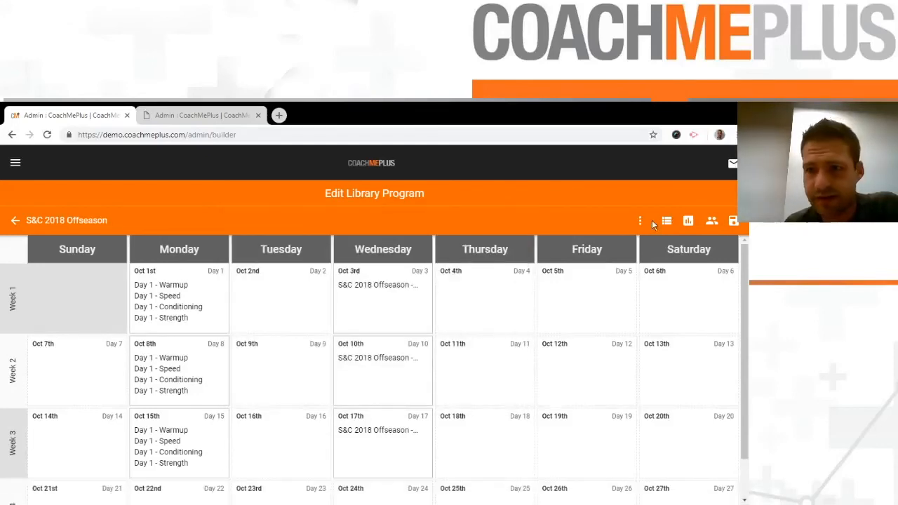
pyautogui.click(711, 221)
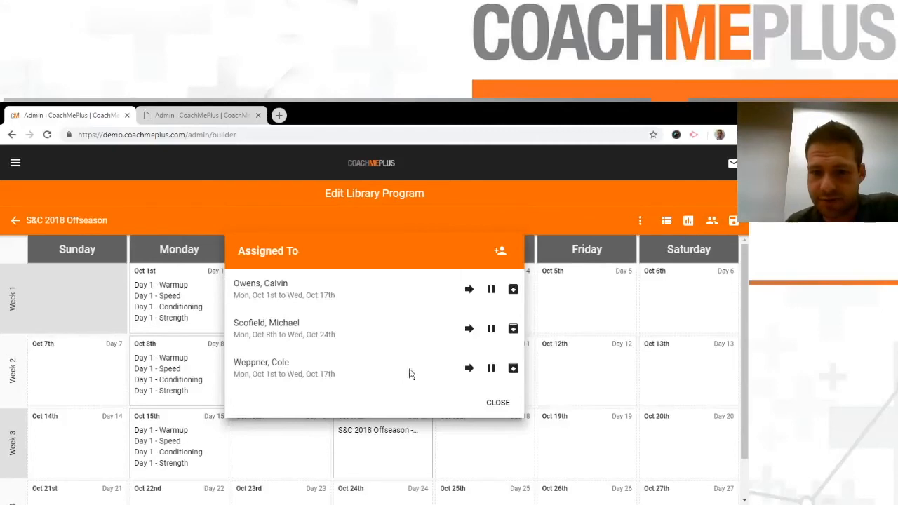
pyautogui.click(497, 403)
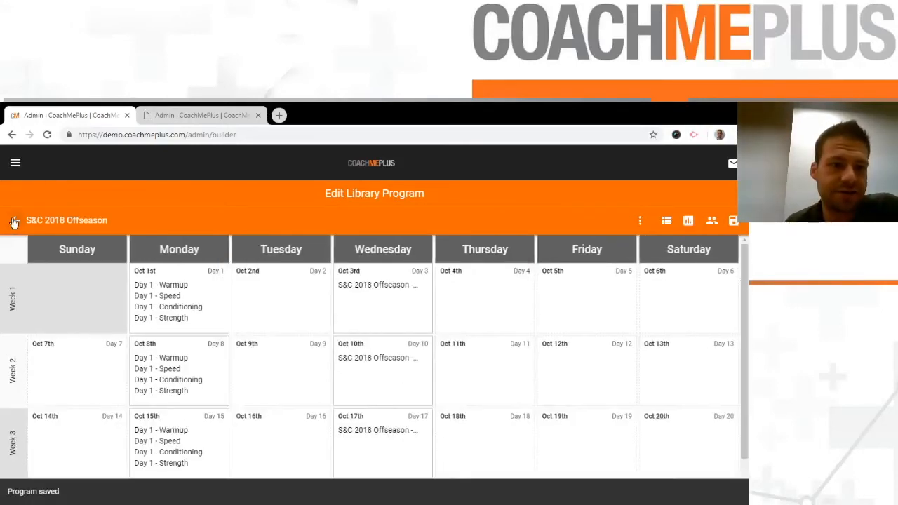
# Leave the program and its library and return to the main Programs page.
pyautogui.click(16, 222)
pyautogui.click(17, 223)
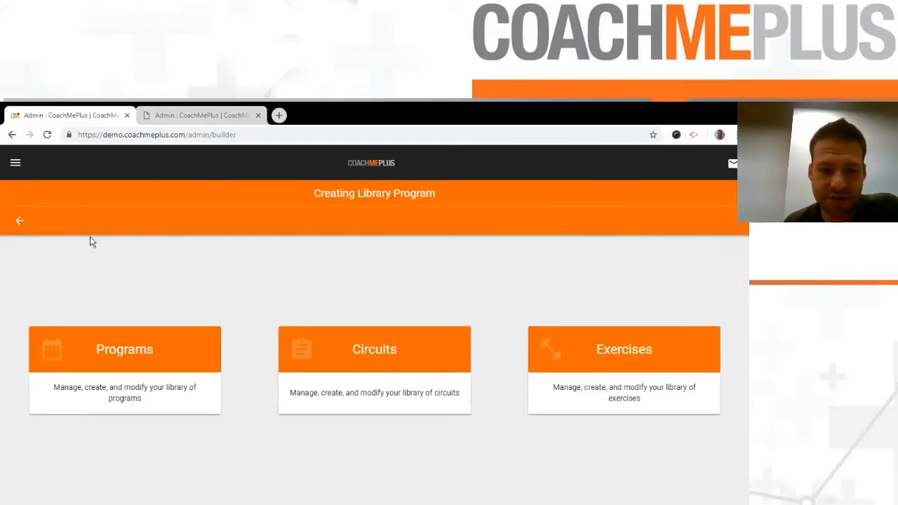
pyautogui.click(15, 223)
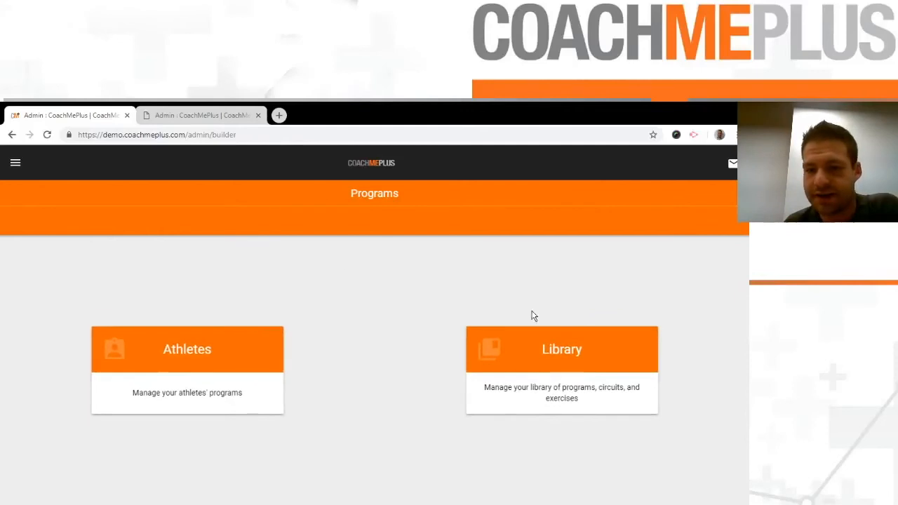
# Open the S&C 2018 Offseason program assigned to the second forward on the Stallions [Demo] team.
pyautogui.click(149, 382)
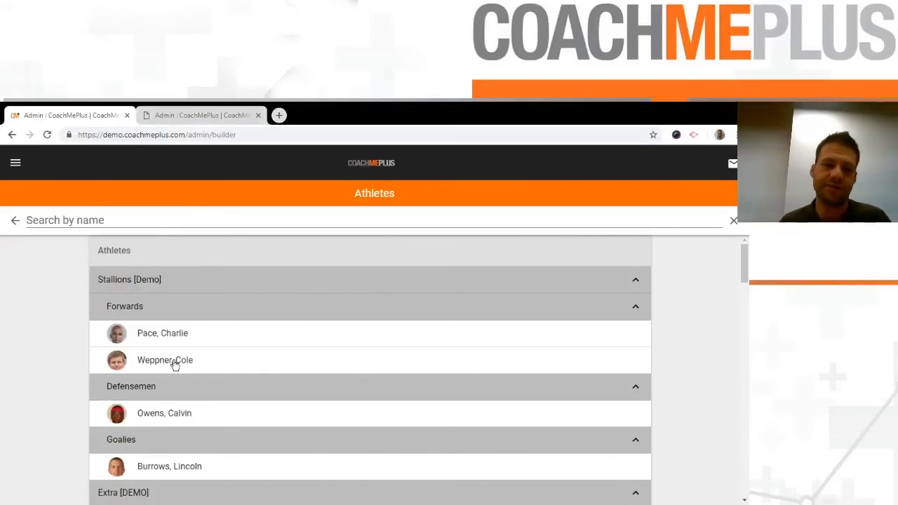
pyautogui.scroll(-8, 174, 364)
pyautogui.scroll(6, 144, 331)
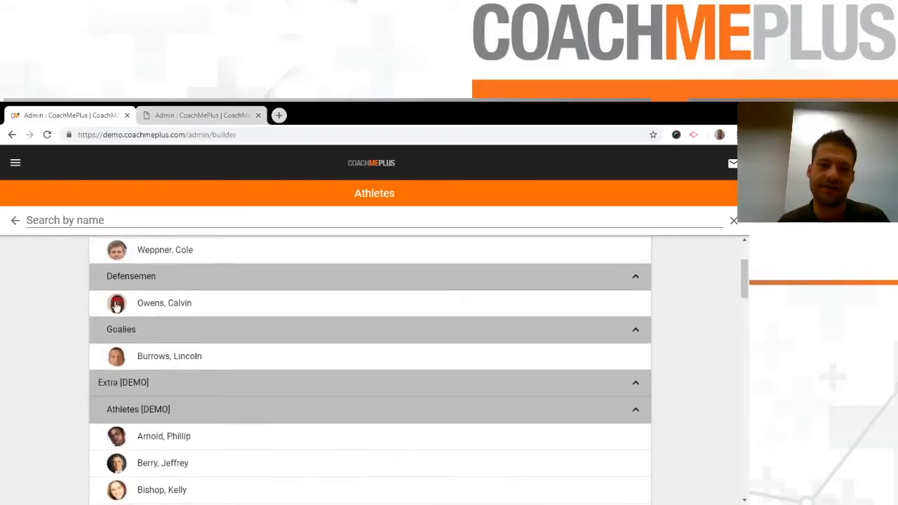
pyautogui.scroll(2, 117, 306)
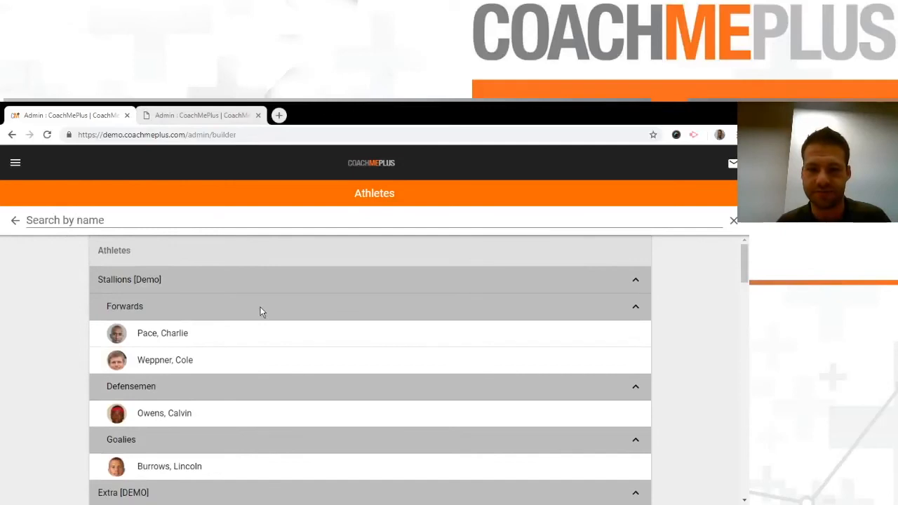
pyautogui.click(188, 364)
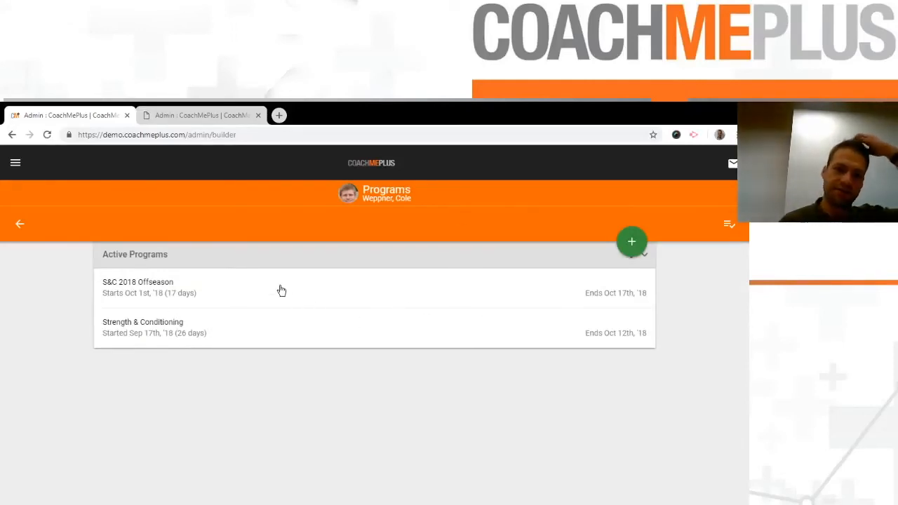
pyautogui.click(226, 296)
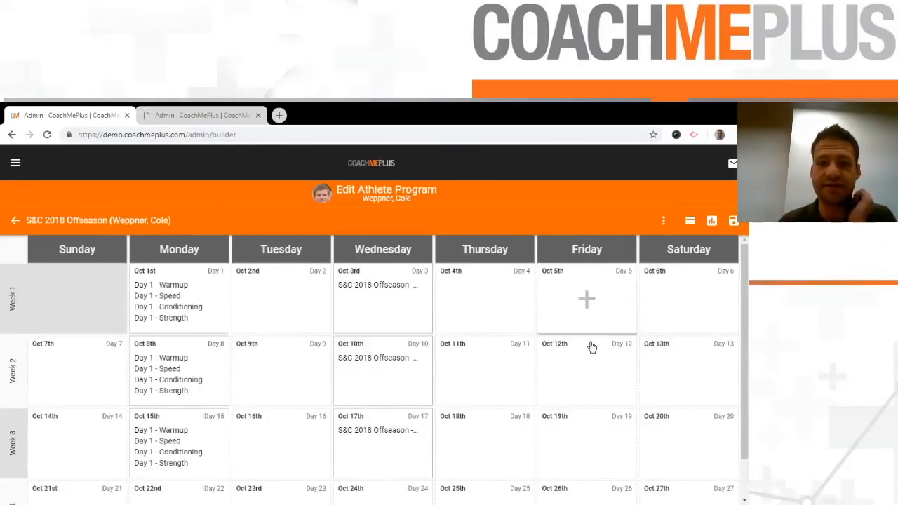
# Customize the October 1st day (Day 1) for this athlete only and look through its circuits.
pyautogui.click(162, 281)
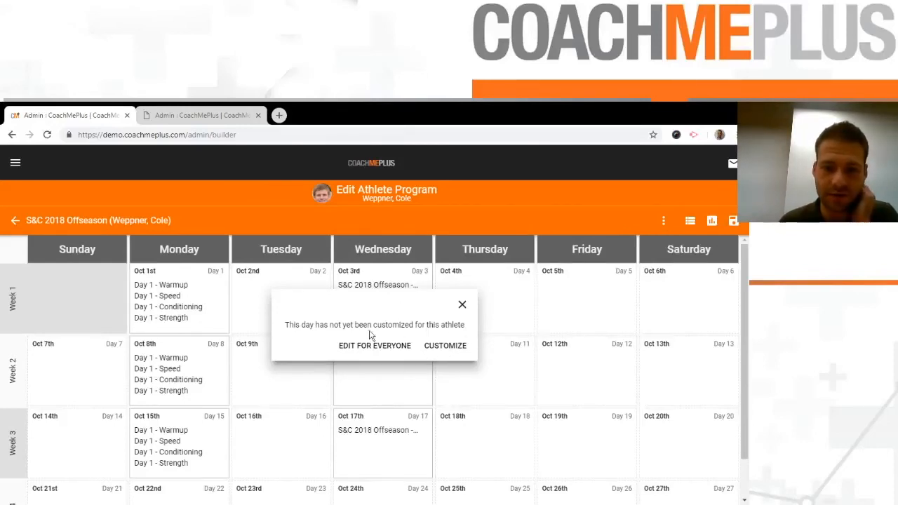
pyautogui.click(454, 346)
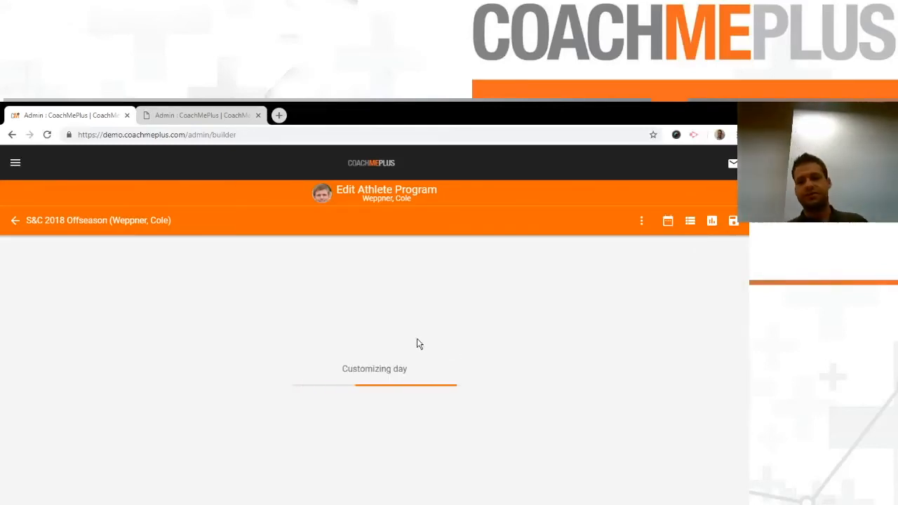
pyautogui.scroll(-2, 417, 344)
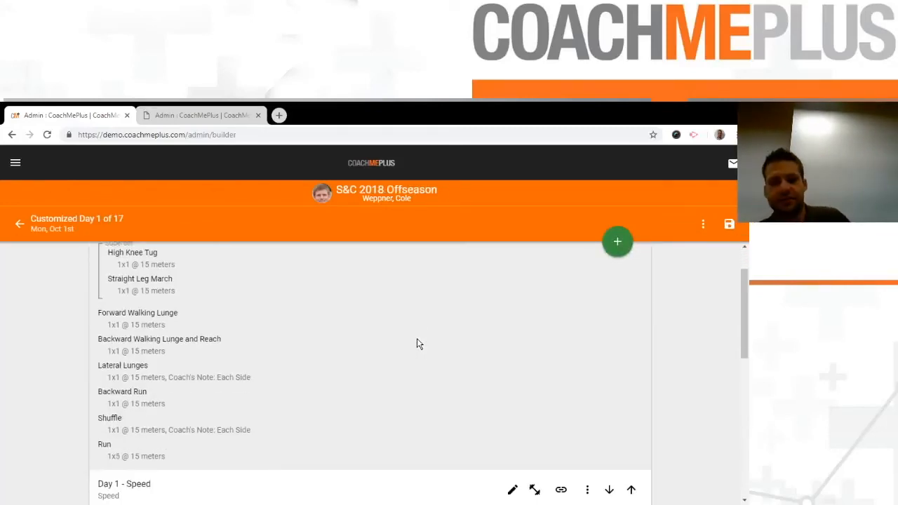
pyautogui.scroll(-4, 417, 344)
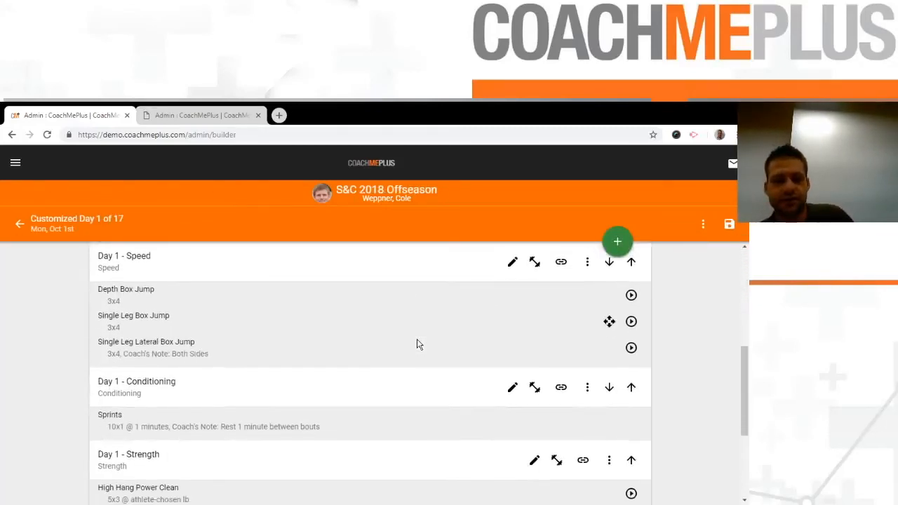
pyautogui.scroll(2, 416, 344)
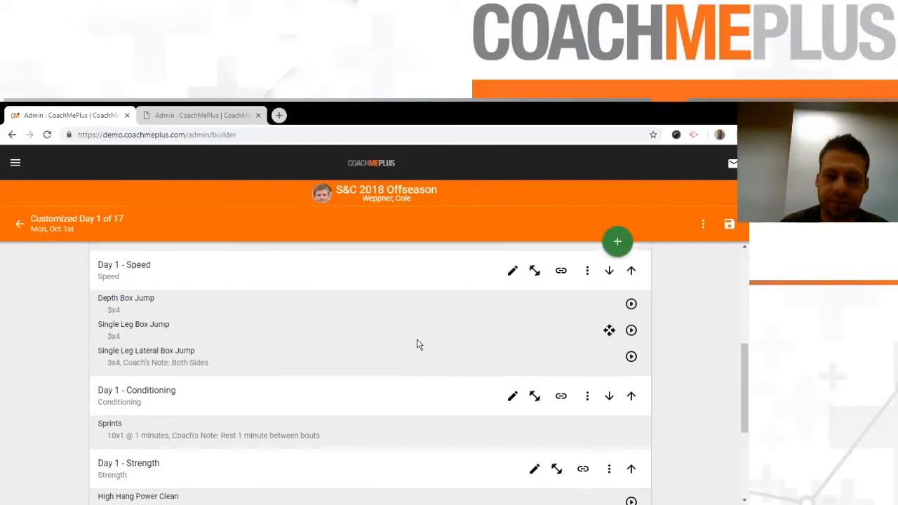
# Remove the Day 1 - Conditioning circuit from the customized day, save it, and return to the program calendar.
pyautogui.click(588, 397)
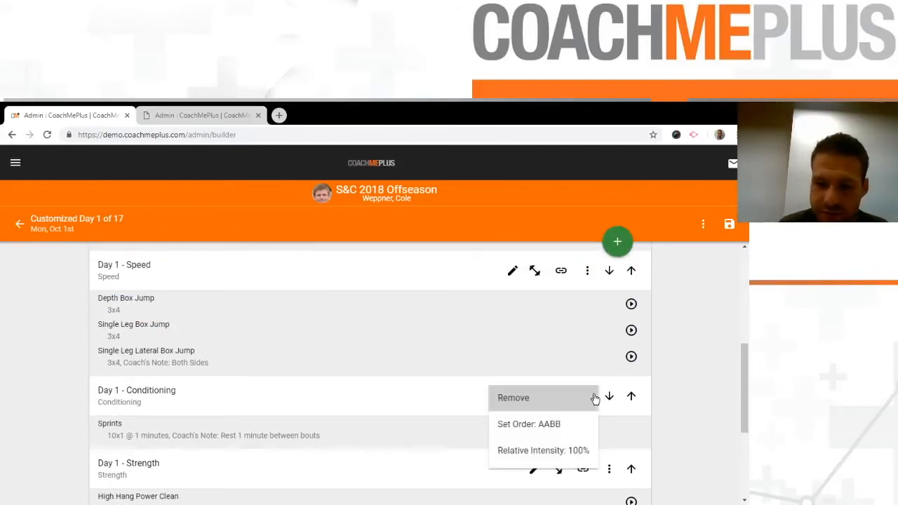
pyautogui.click(496, 402)
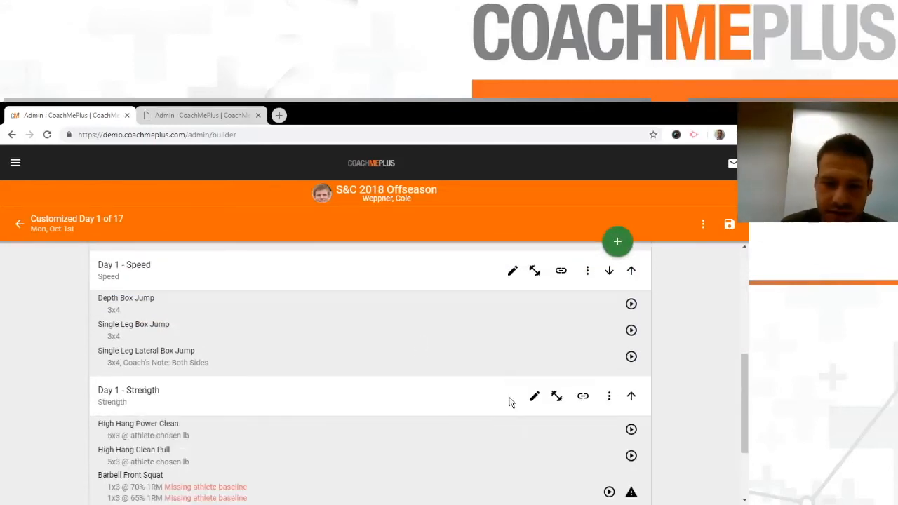
pyautogui.click(735, 229)
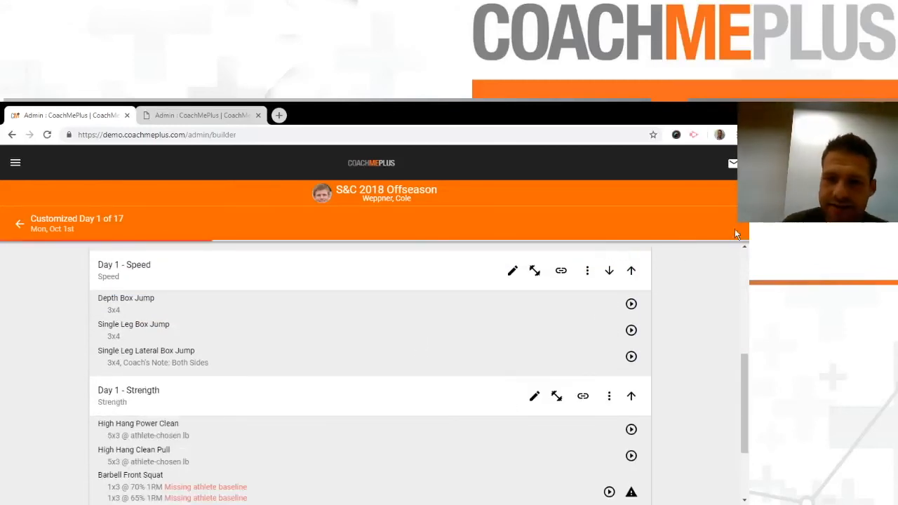
pyautogui.click(20, 225)
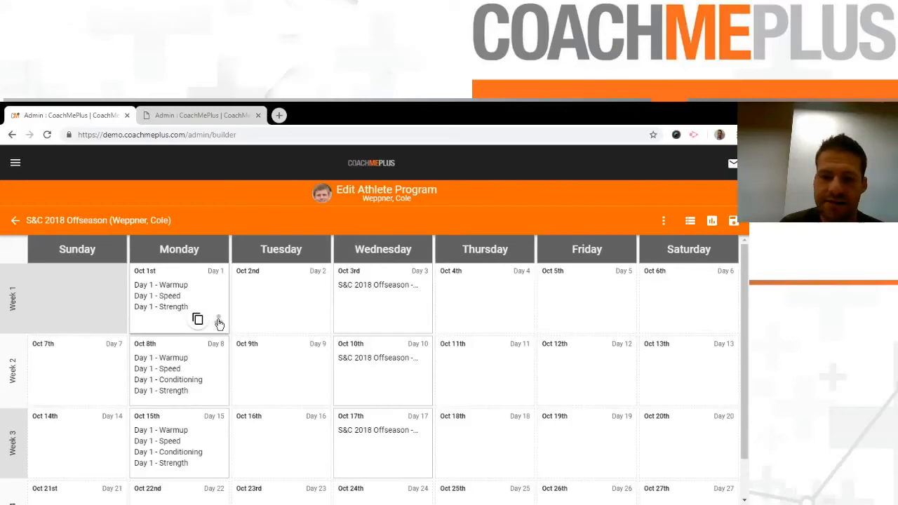
# Reopen the athlete's customized October 1st day and revert it to the library version.
pyautogui.click(666, 217)
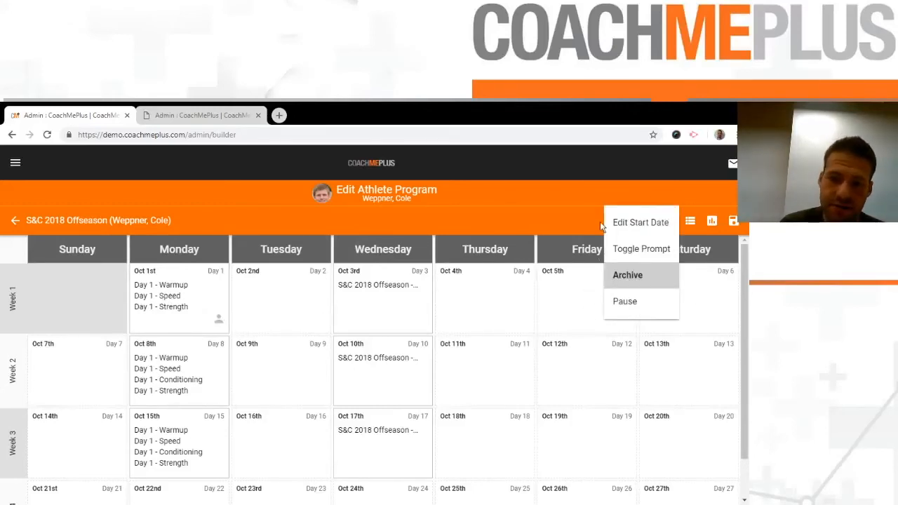
pyautogui.click(661, 186)
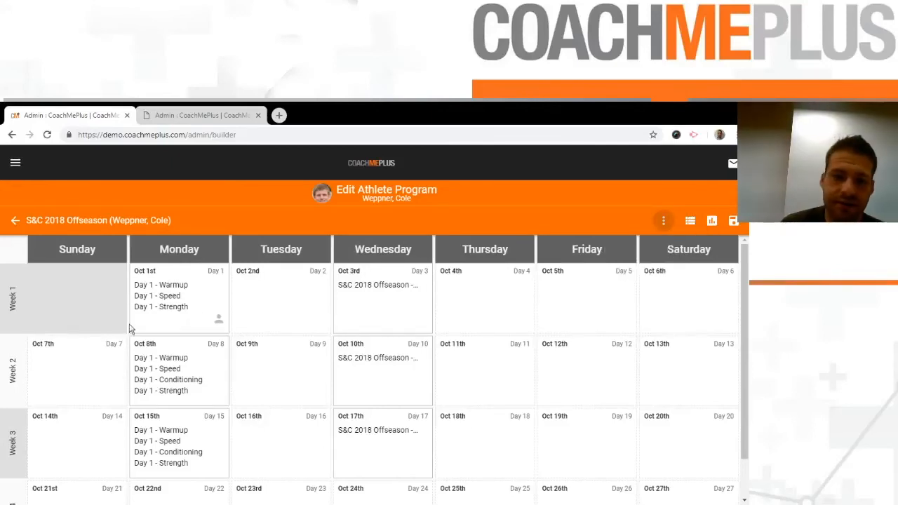
pyautogui.click(184, 284)
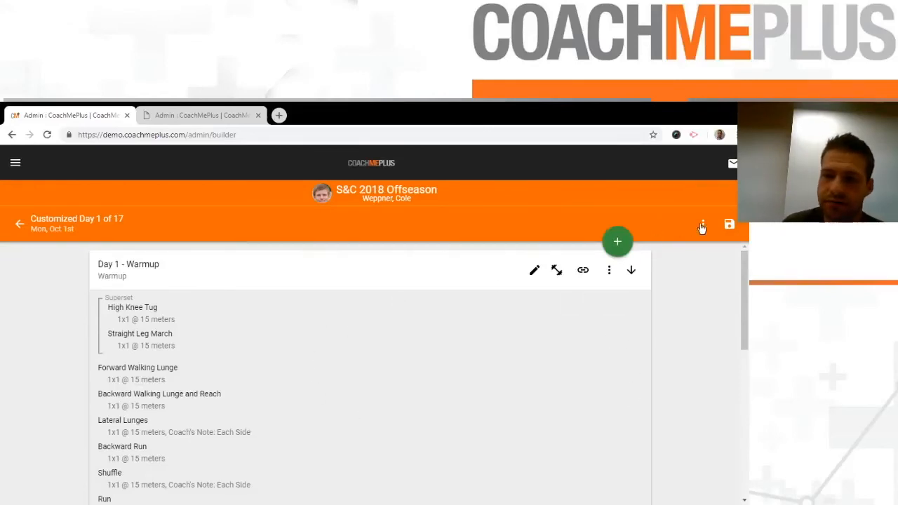
pyautogui.click(702, 226)
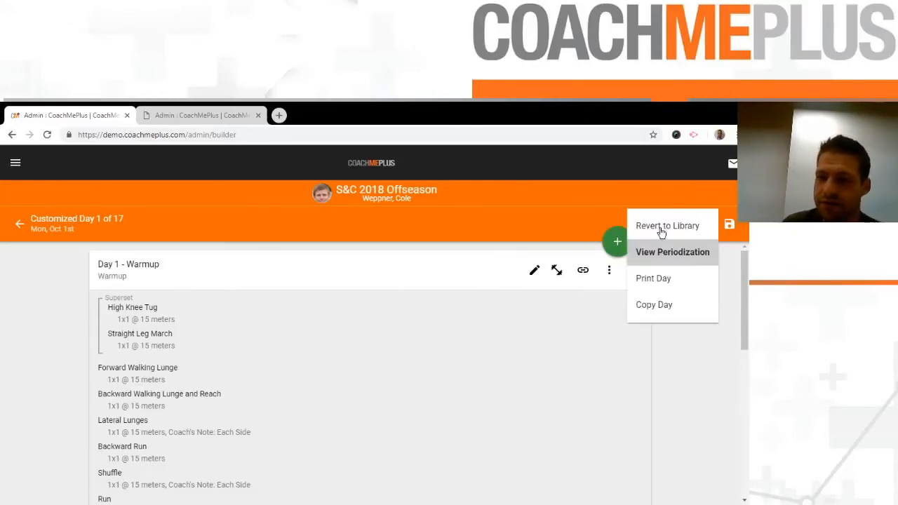
pyautogui.click(663, 228)
pyautogui.click(484, 337)
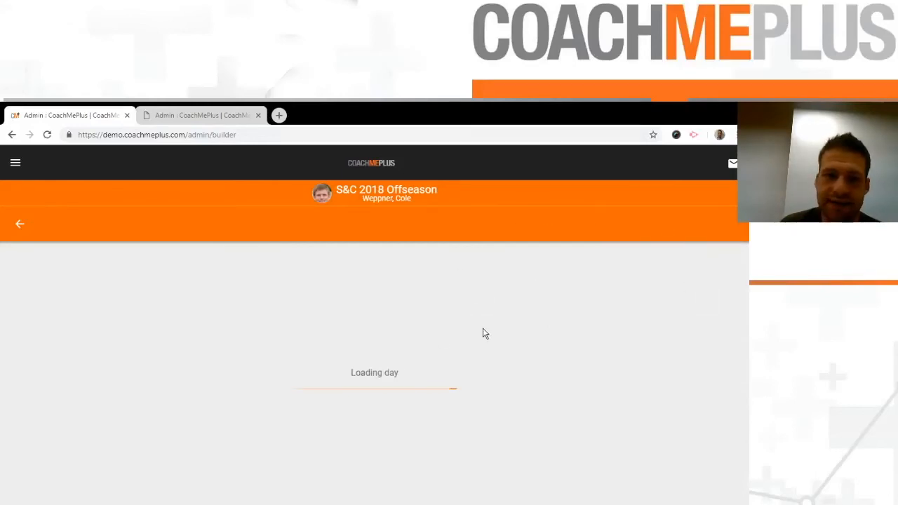
# Take the Day 1 - Conditioning circuit out of the reverted October 1st day.
pyautogui.scroll(-5, 491, 337)
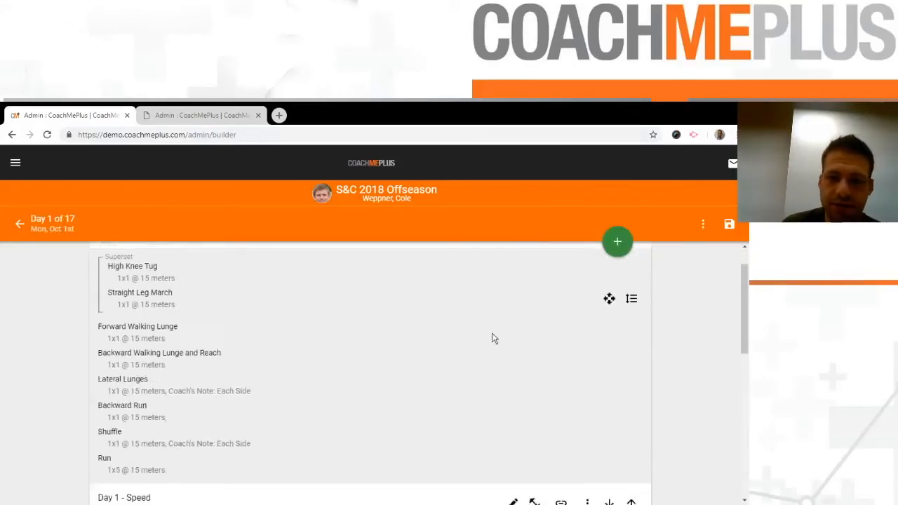
pyautogui.click(590, 342)
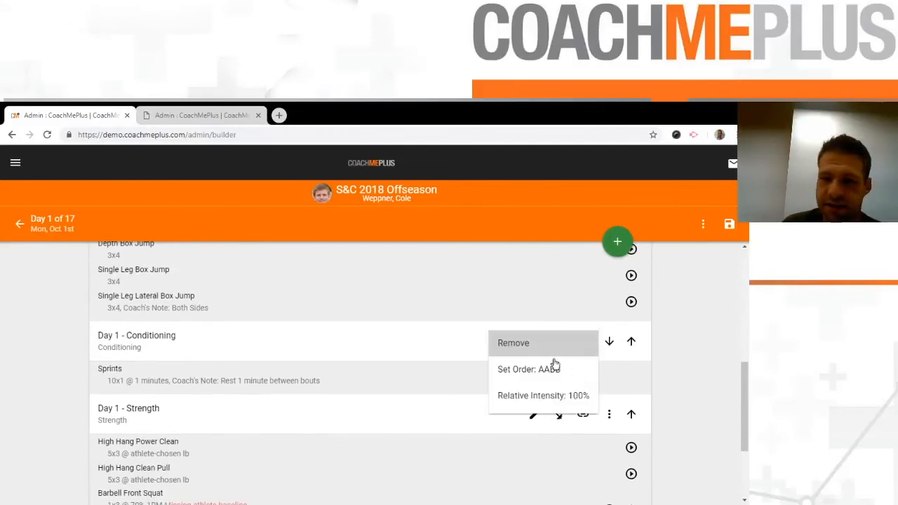
pyautogui.click(546, 345)
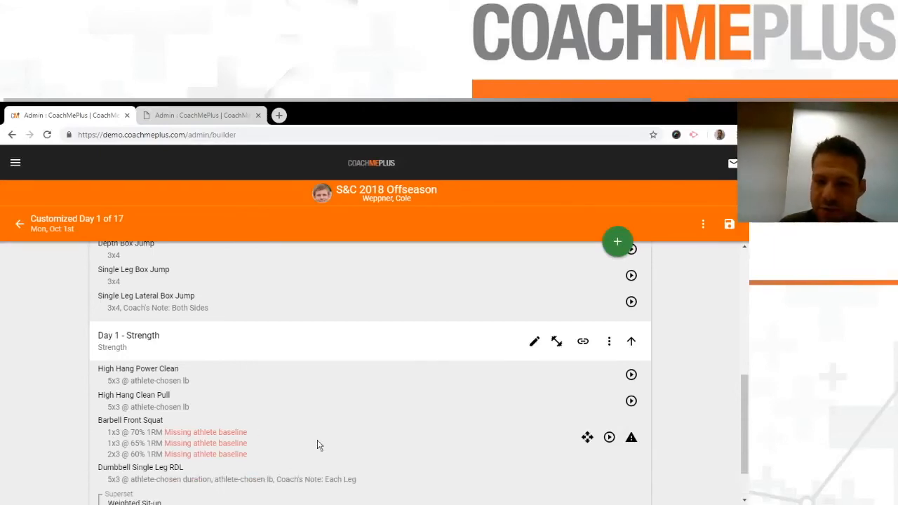
# Set the athlete's Front Squat one rep max baseline to 260 lb and check the Barbell Front Squat loads in Day 1 - Strength.
pyautogui.click(632, 438)
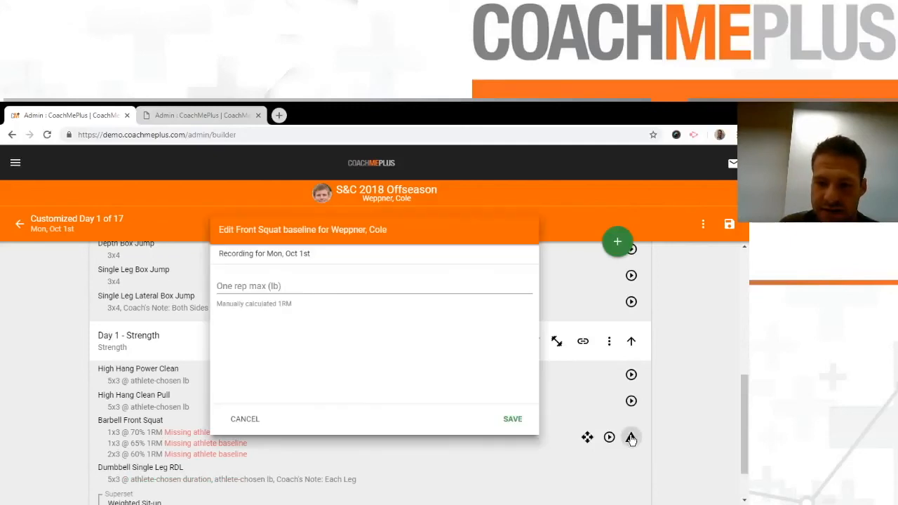
pyautogui.click(275, 286)
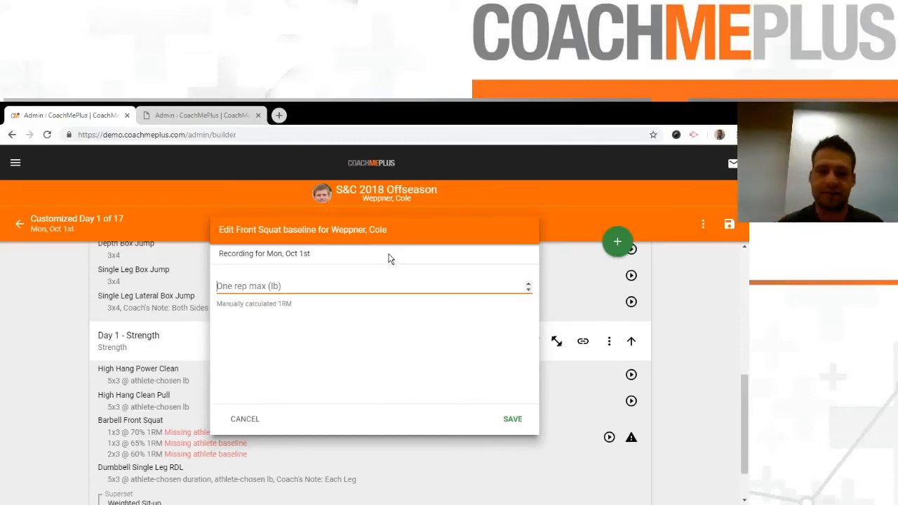
pyautogui.write('260')
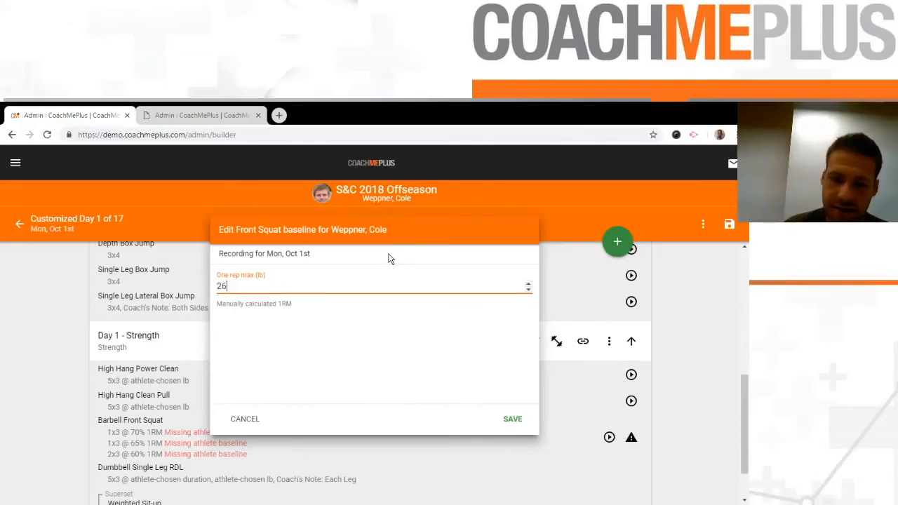
pyautogui.click(513, 421)
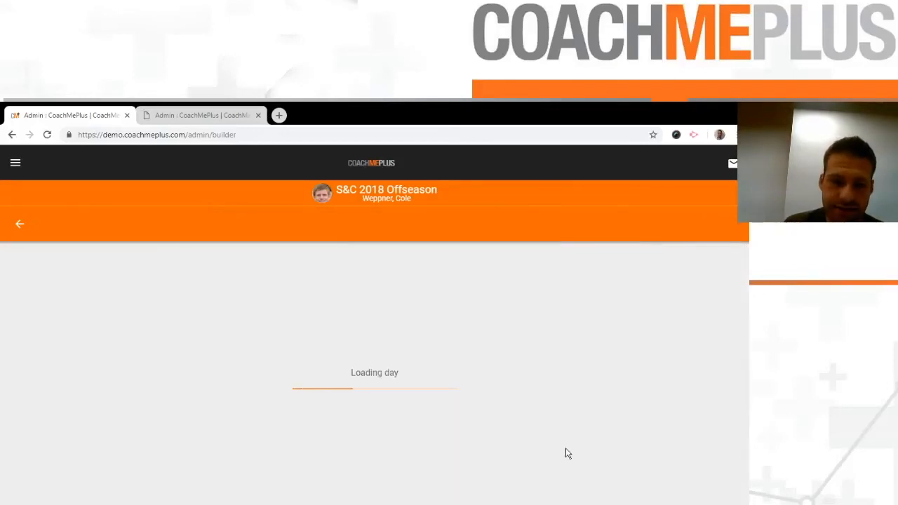
pyautogui.scroll(-6, 356, 316)
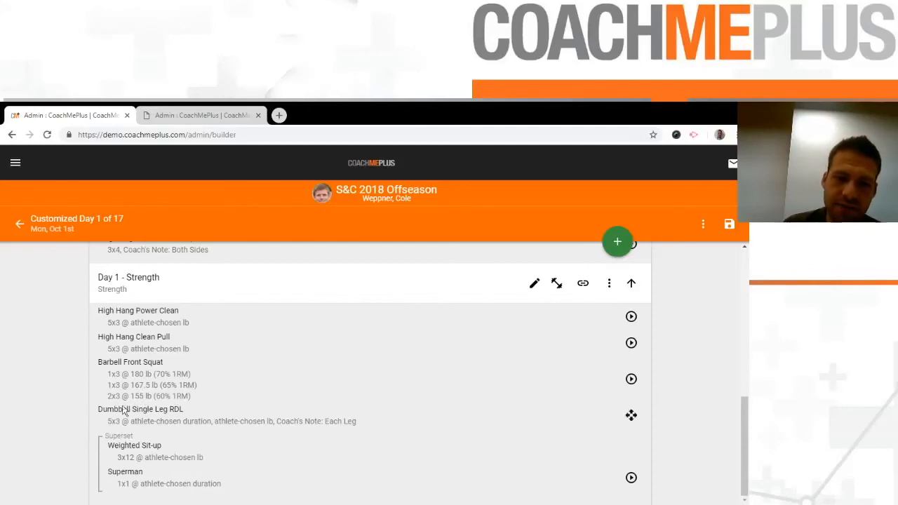
pyautogui.scroll(2, 232, 418)
pyautogui.scroll(-2, 601, 425)
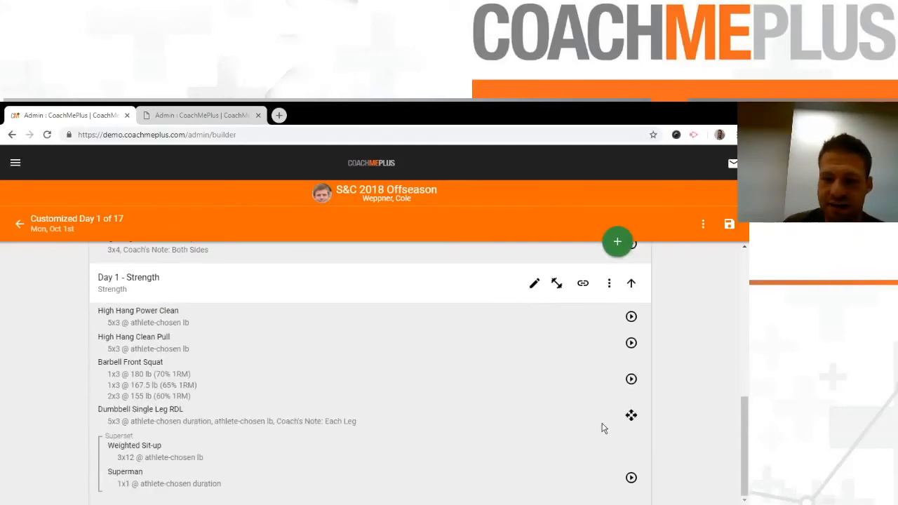
pyautogui.scroll(2, 370, 411)
pyautogui.scroll(5, 421, 393)
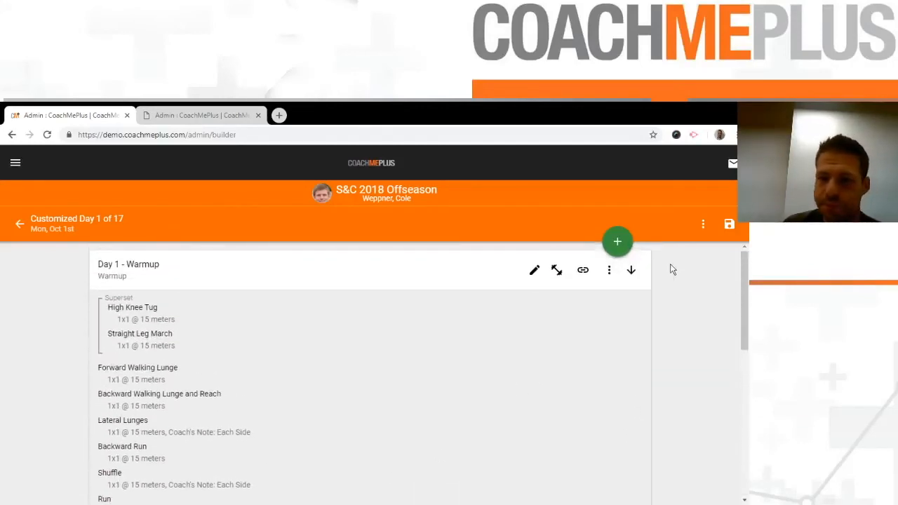
# Save the customized October 1st day and return to the main Programs page.
pyautogui.click(727, 226)
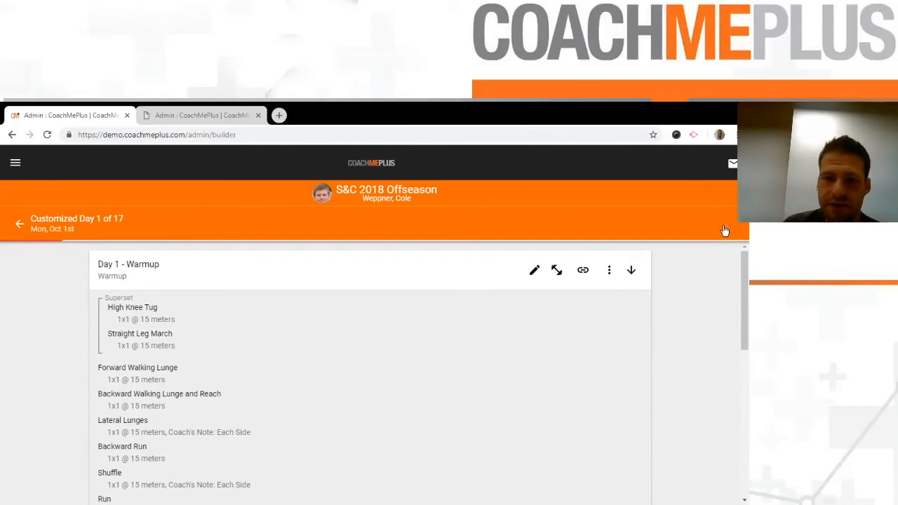
pyautogui.click(21, 225)
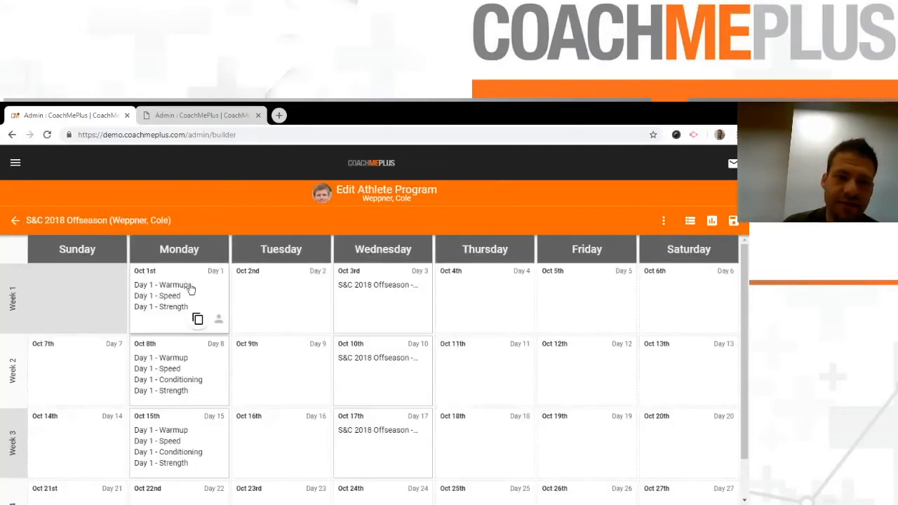
pyautogui.click(15, 223)
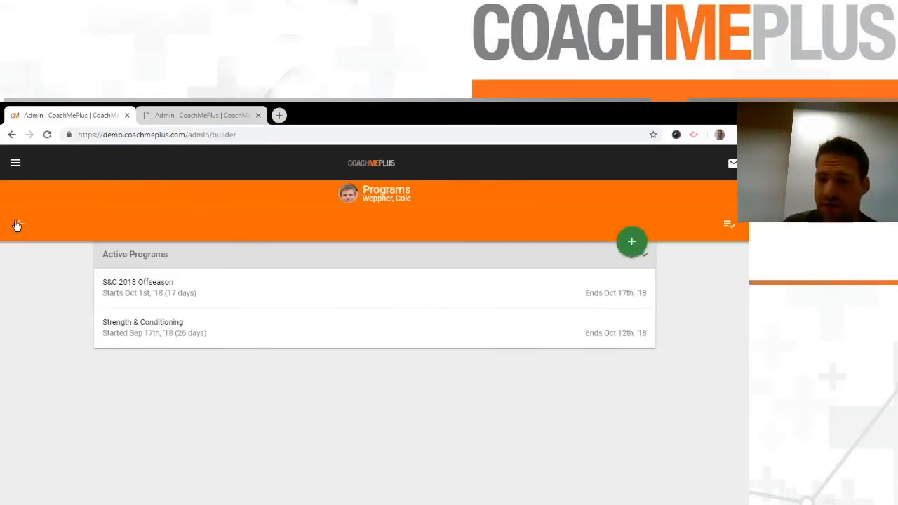
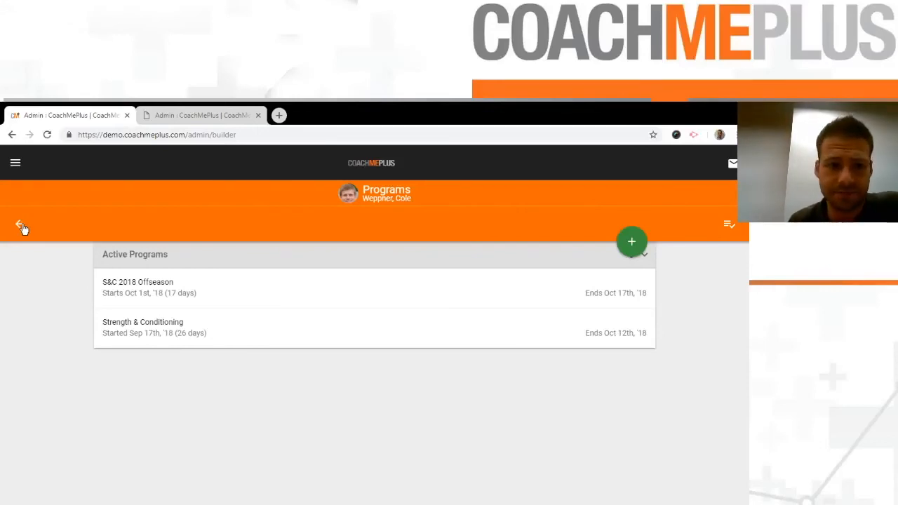
pyautogui.click(20, 226)
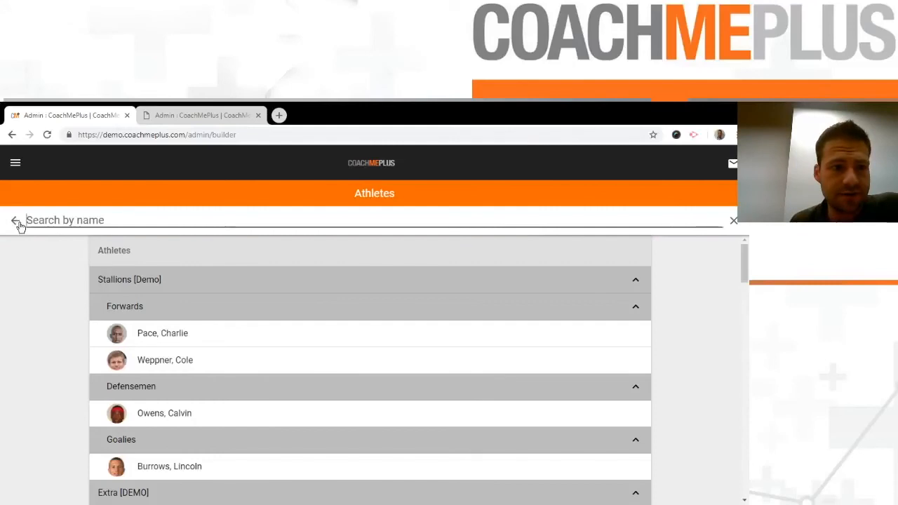
pyautogui.click(18, 223)
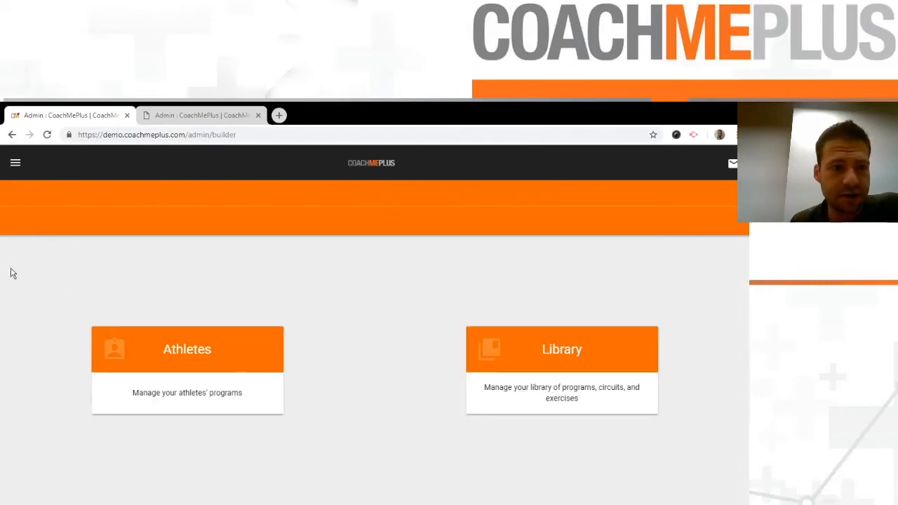
# Open the Program team access point from the admin home and select the athlete whose assignments are needed.
pyautogui.click(24, 159)
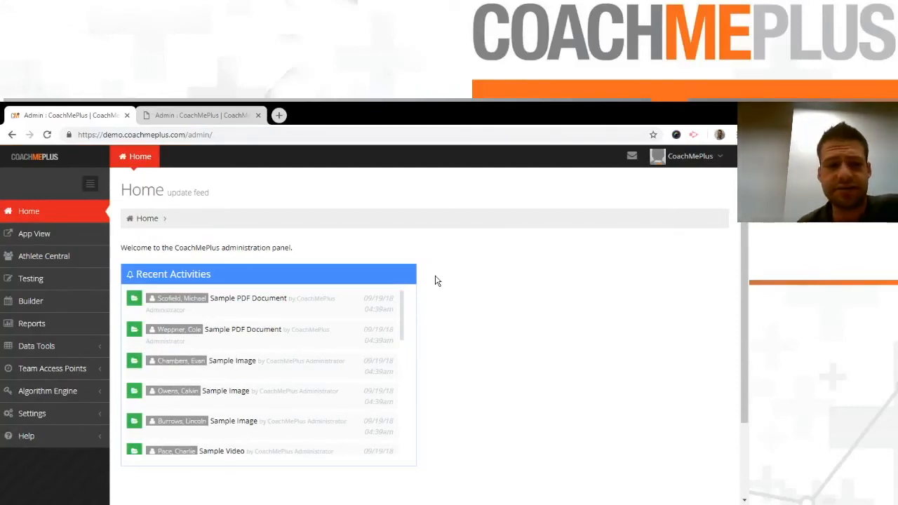
pyautogui.click(70, 369)
pyautogui.scroll(-3, 62, 280)
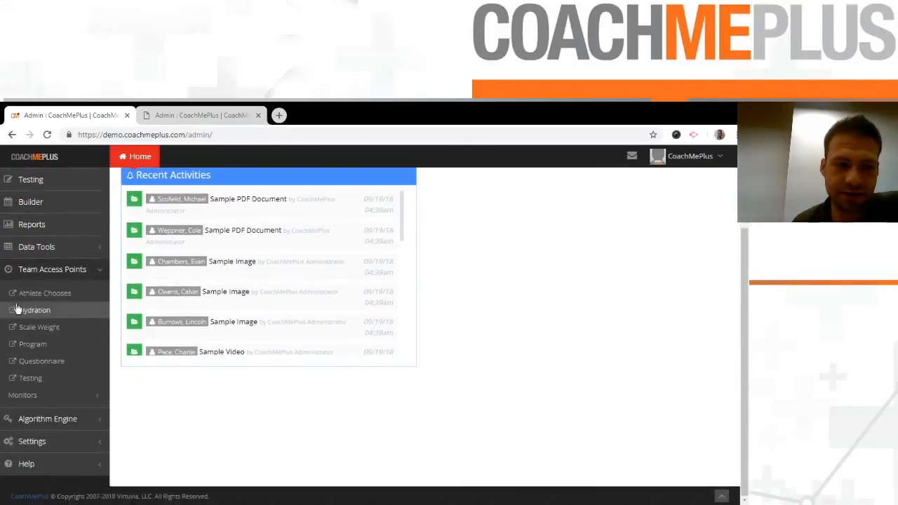
pyautogui.click(48, 344)
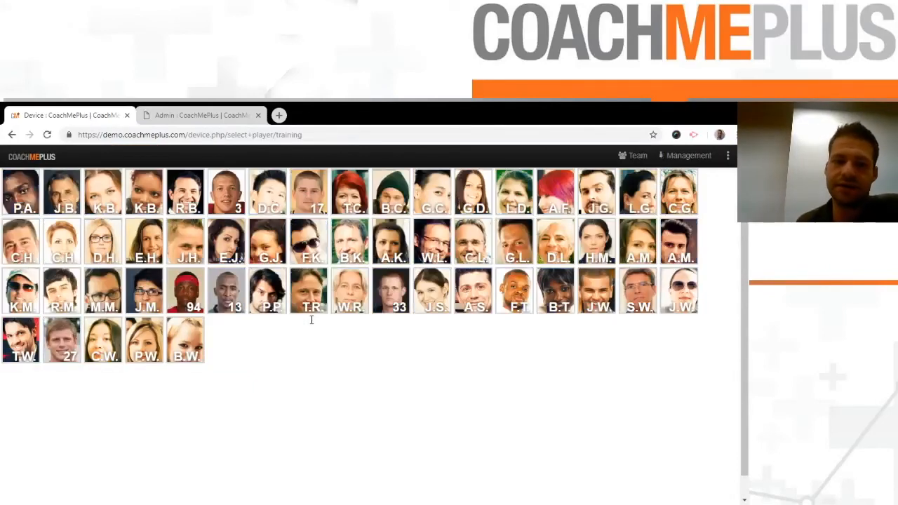
pyautogui.click(74, 347)
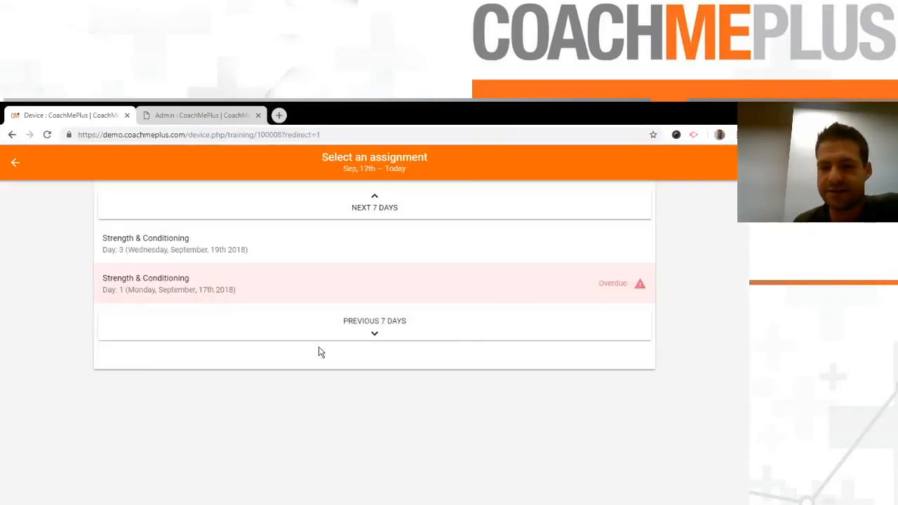
# Extend the assignment list to early October, open S&C 2018 Offseason Day 1 (October 1st) and look through its Warmup, Speed and Strength circuits.
pyautogui.click(317, 205)
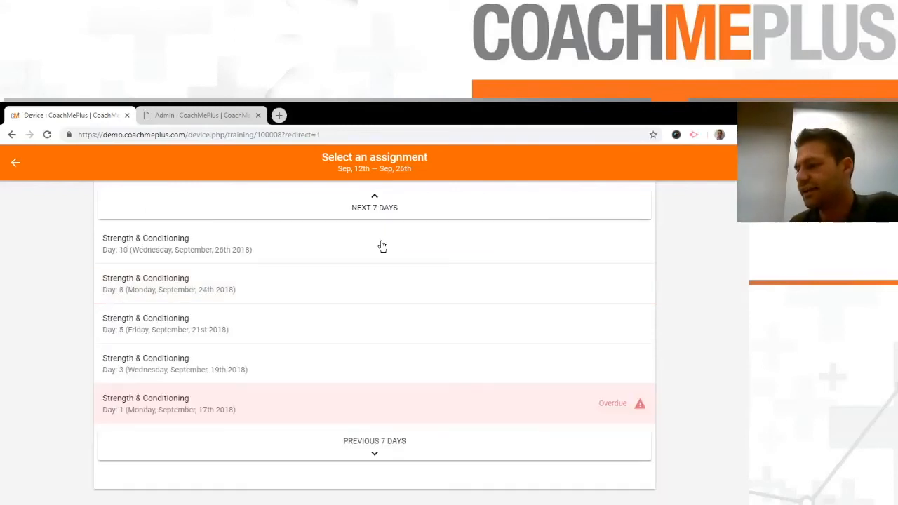
pyautogui.click(314, 208)
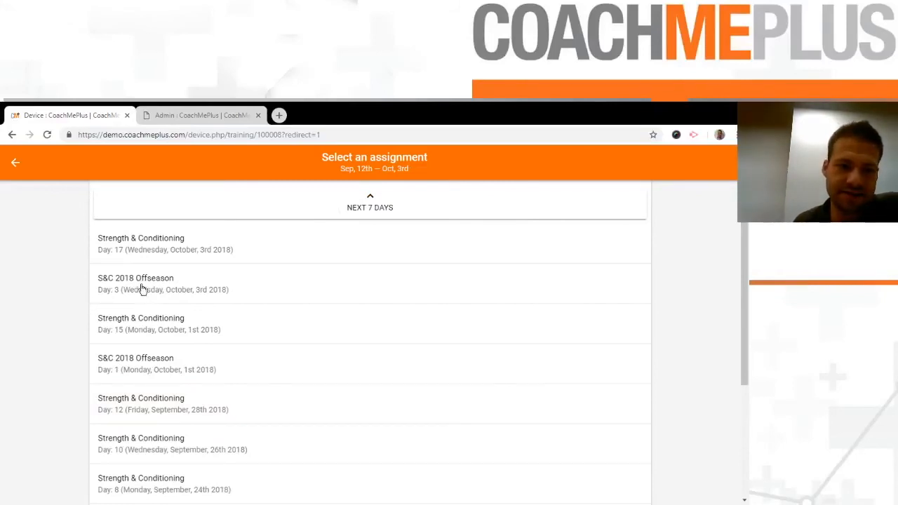
pyautogui.click(179, 374)
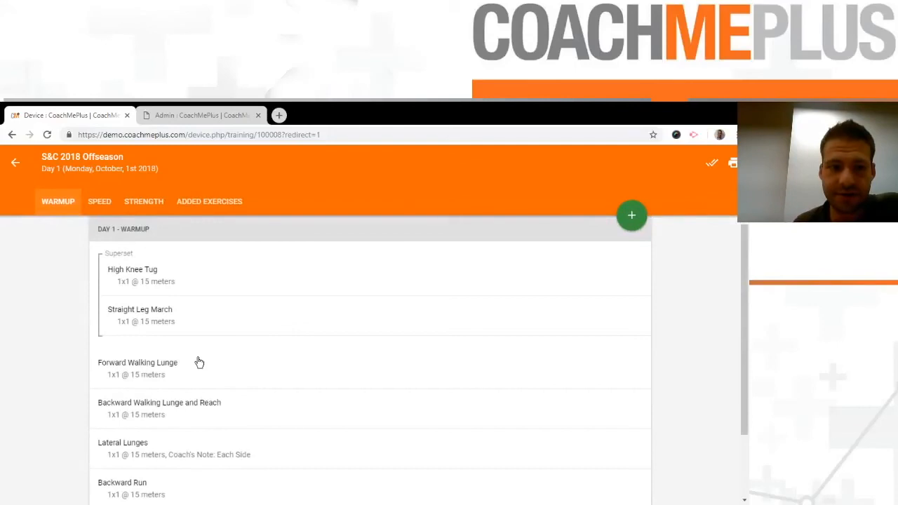
pyautogui.click(100, 202)
pyautogui.click(137, 202)
pyautogui.click(56, 205)
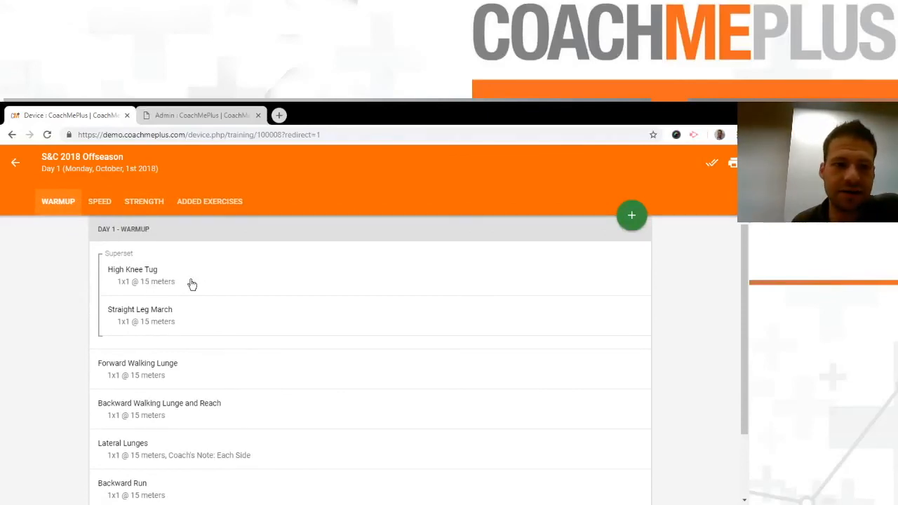
# Complete the High Knee Tug set in the Warmup circuit and check the exercise history of Straight Leg March.
pyautogui.click(257, 280)
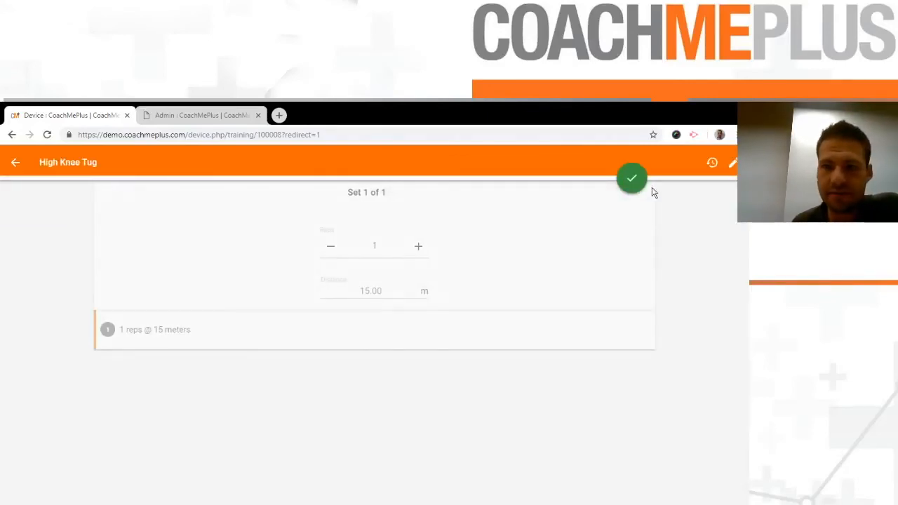
pyautogui.click(627, 191)
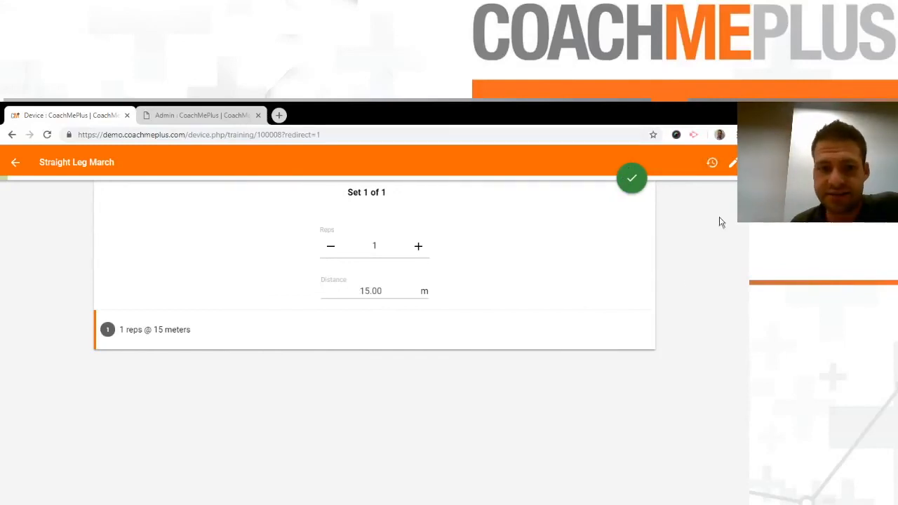
pyautogui.click(712, 162)
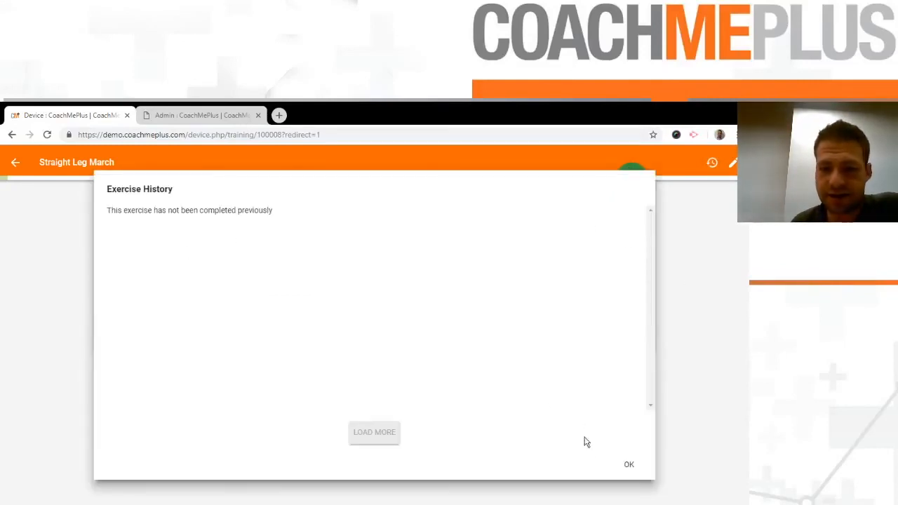
pyautogui.click(630, 465)
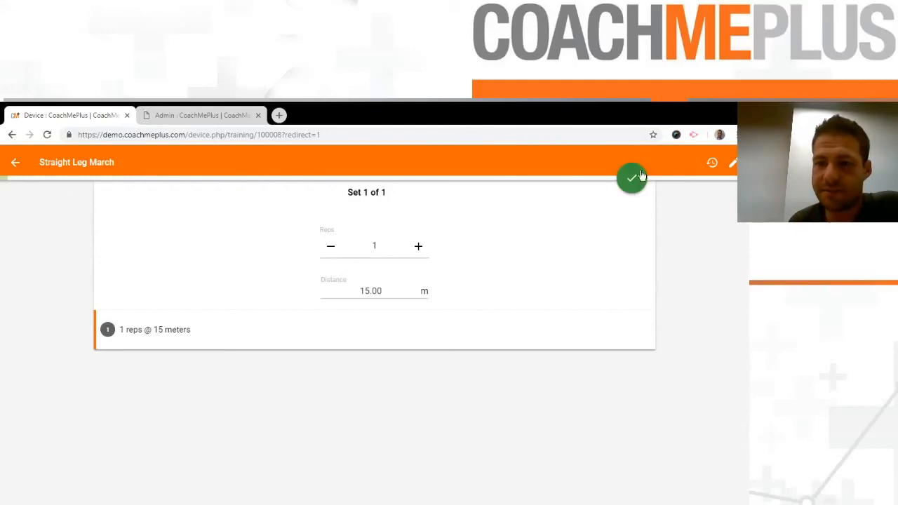
# Add the athlete note "This felt uncomfortable." to Straight Leg March and complete its set, returning to the Warmup circuit.
pyautogui.click(733, 163)
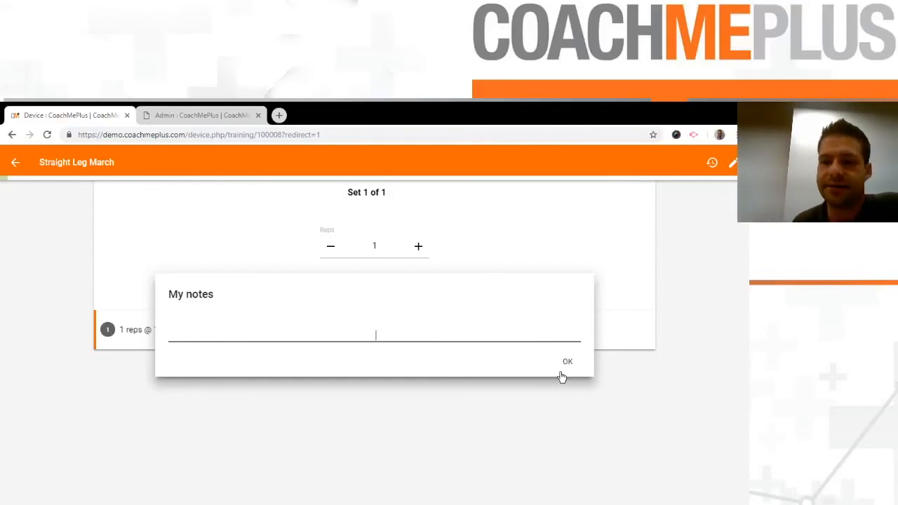
pyautogui.write('This ')
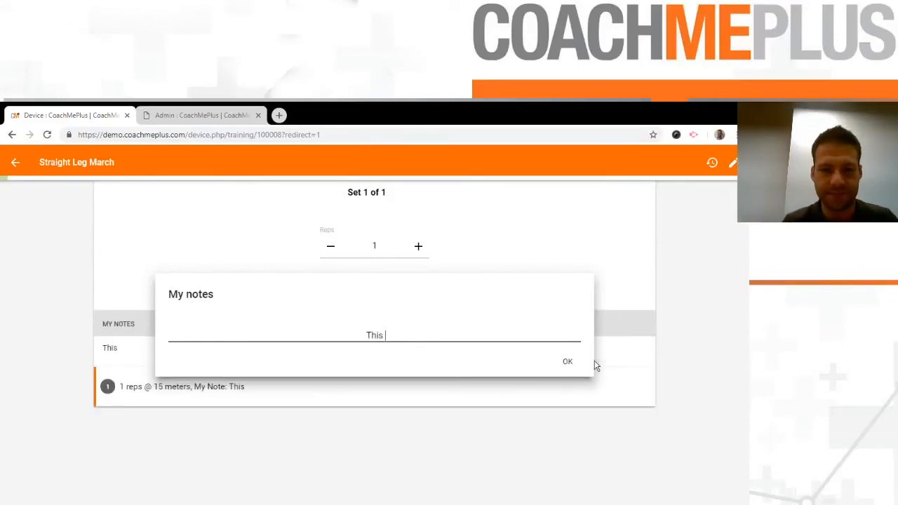
pyautogui.write('felt uncomforta')
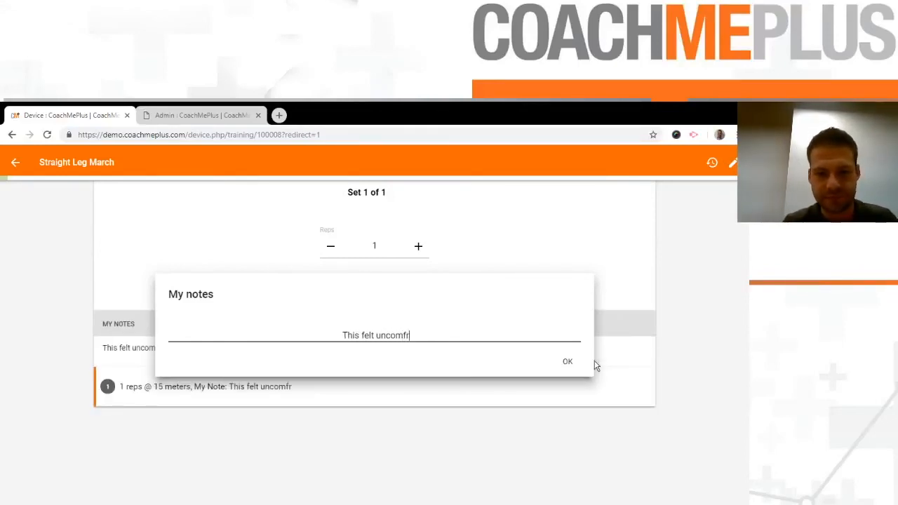
pyautogui.write('ble')
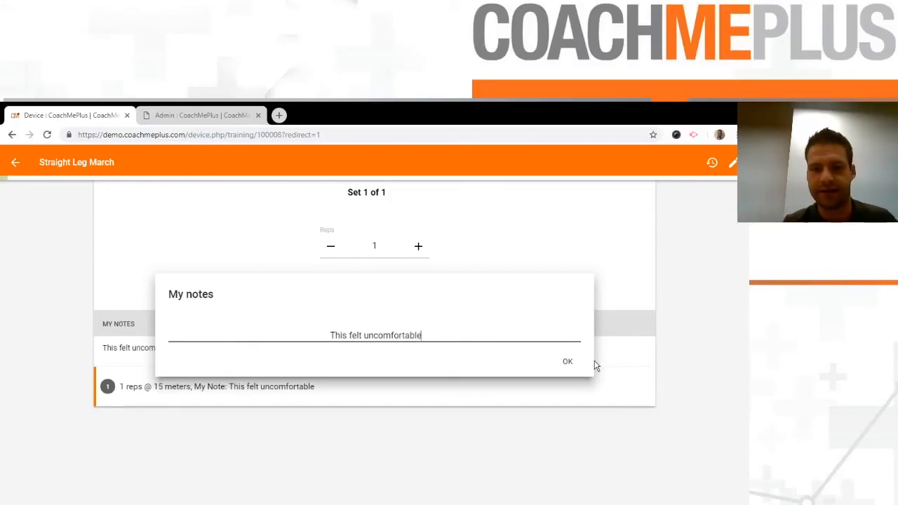
pyautogui.write('.')
pyautogui.click(564, 362)
pyautogui.click(631, 177)
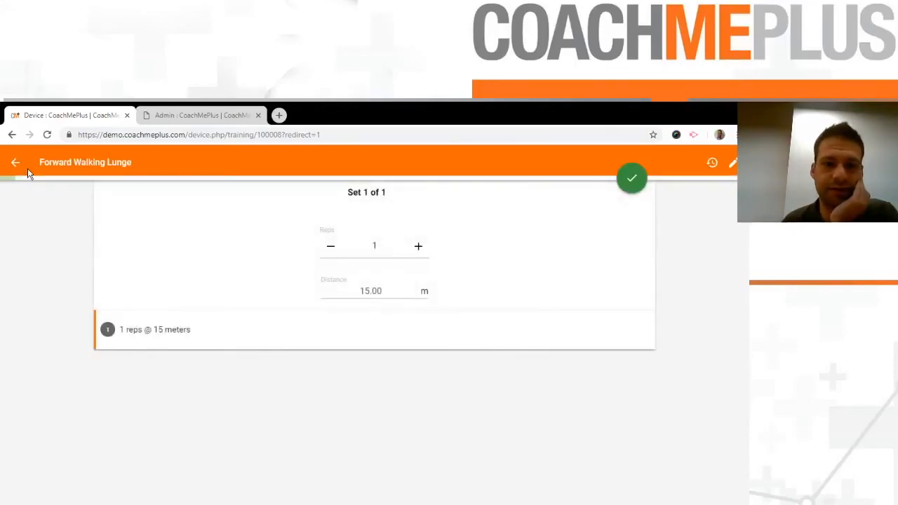
pyautogui.click(16, 164)
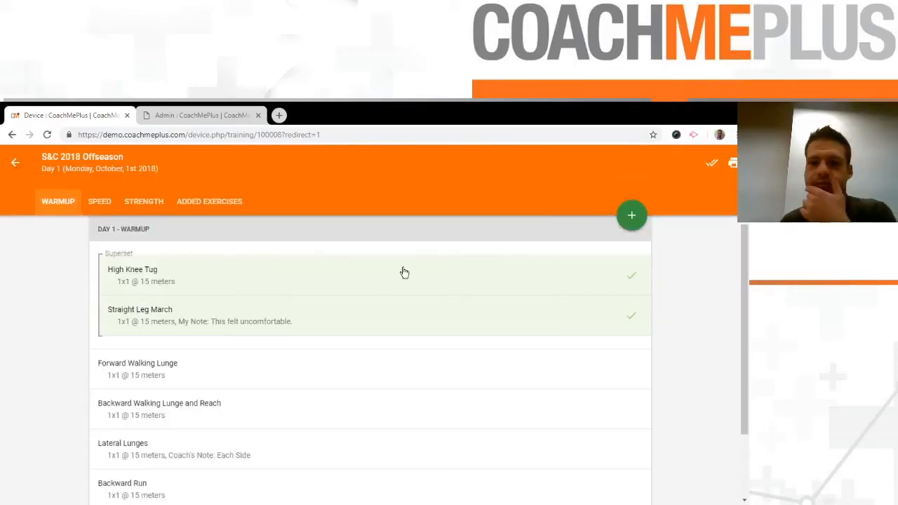
# Add the Ankle Circles exercise with 1 set of 1 rep to the athlete's Day 1 workout.
pyautogui.scroll(-1, 213, 321)
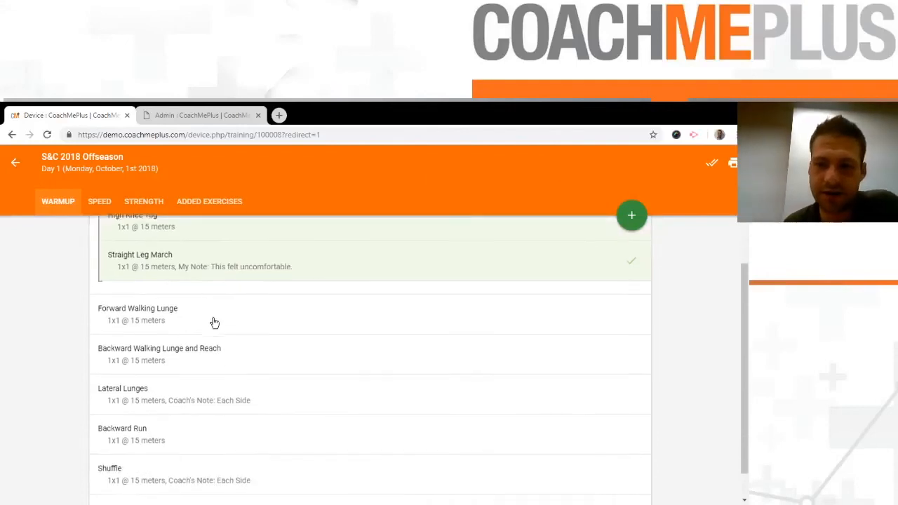
pyautogui.scroll(2, 259, 419)
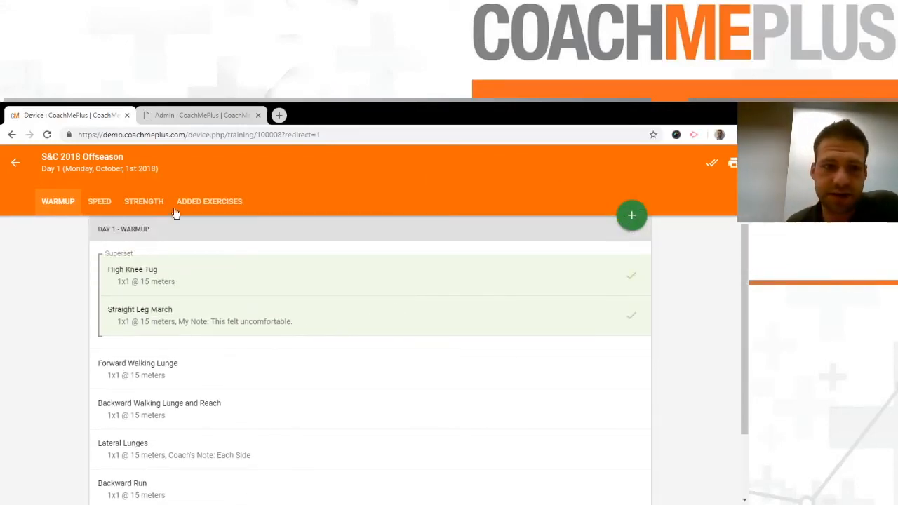
pyautogui.click(632, 216)
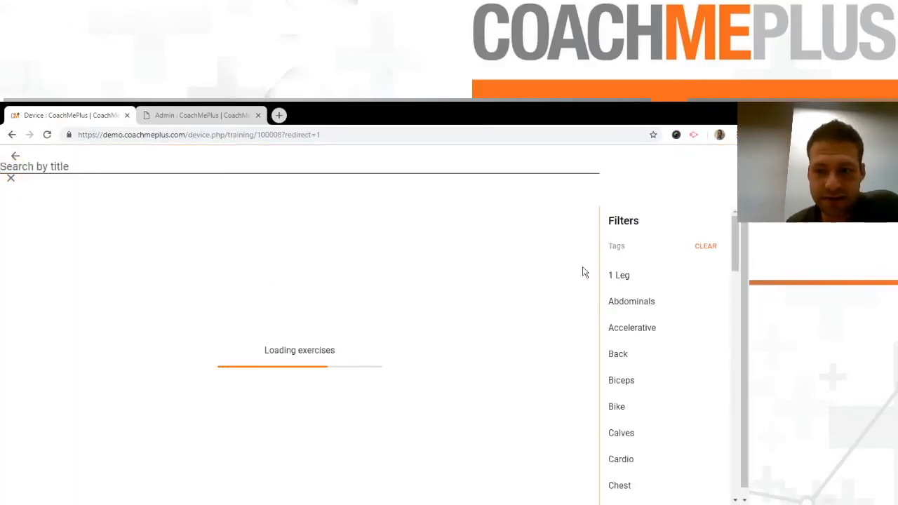
pyautogui.scroll(-3, 237, 317)
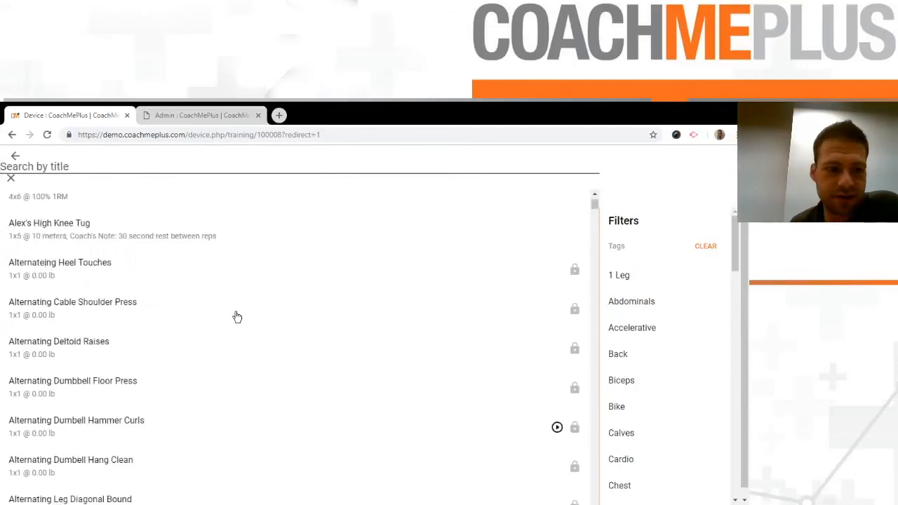
pyautogui.scroll(-3, 237, 317)
pyautogui.scroll(-1, 133, 374)
pyautogui.click(166, 431)
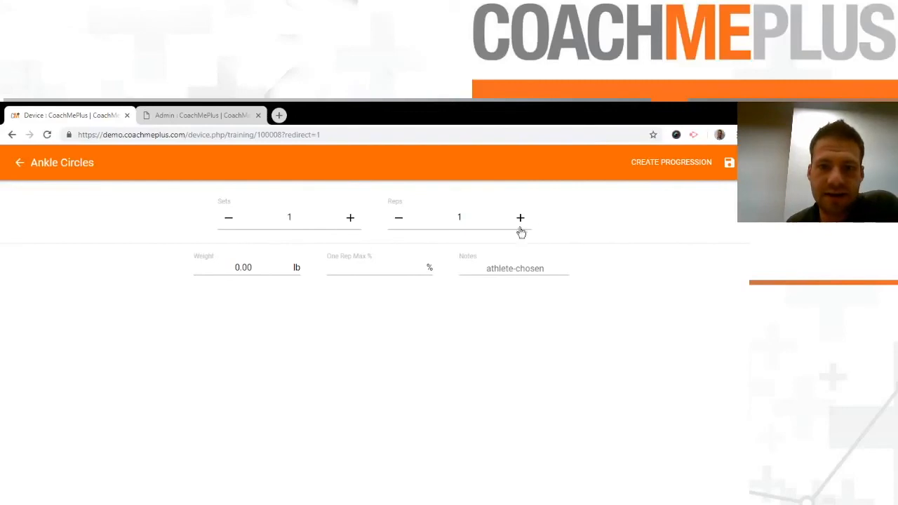
pyautogui.click(698, 170)
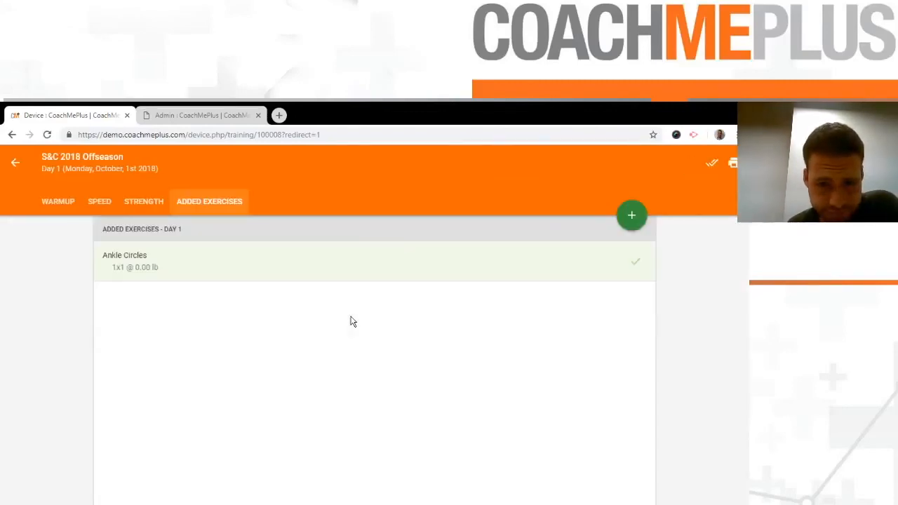
# Complete the first two Barbell Front Squat sets in the Strength circuit at their prescribed loads and check the exercise history.
pyautogui.click(134, 202)
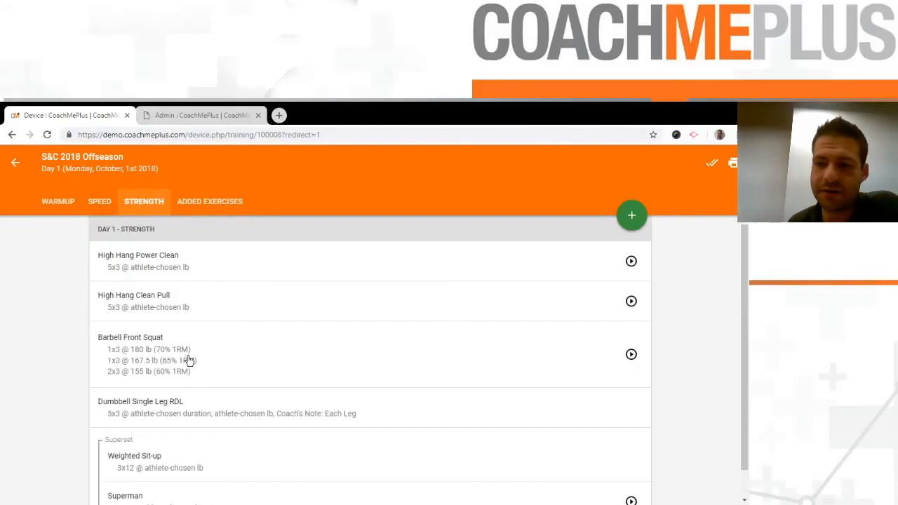
pyautogui.click(175, 362)
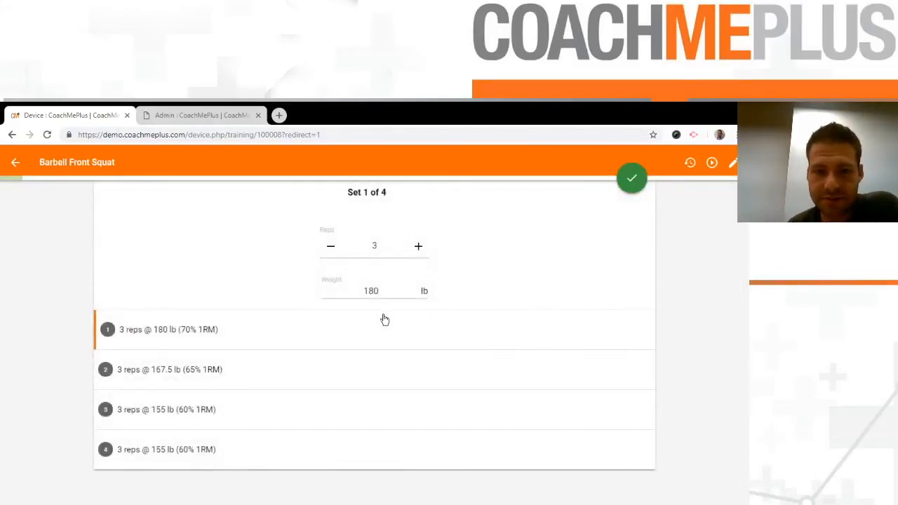
pyautogui.click(629, 184)
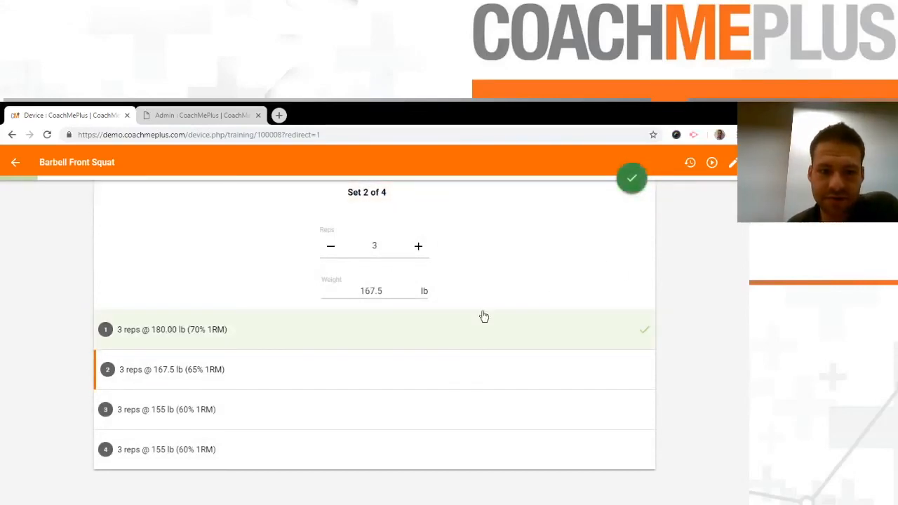
pyautogui.click(634, 187)
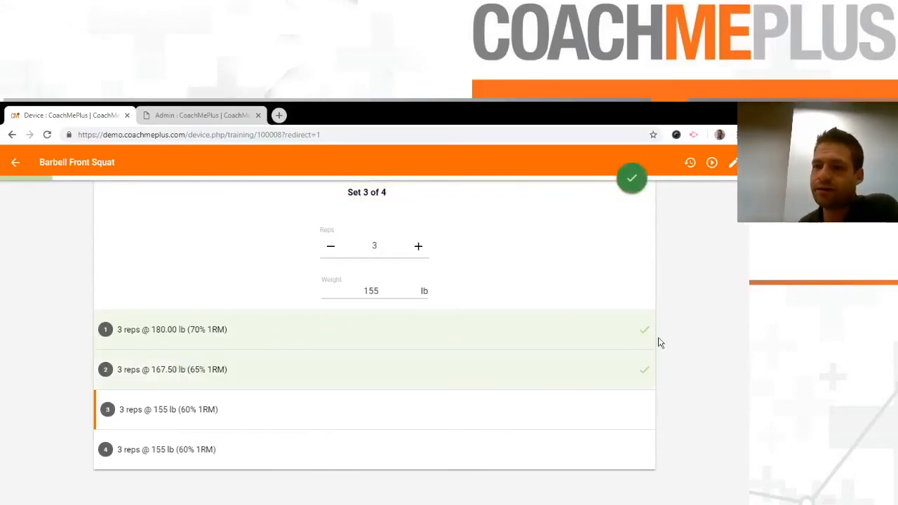
pyautogui.click(690, 162)
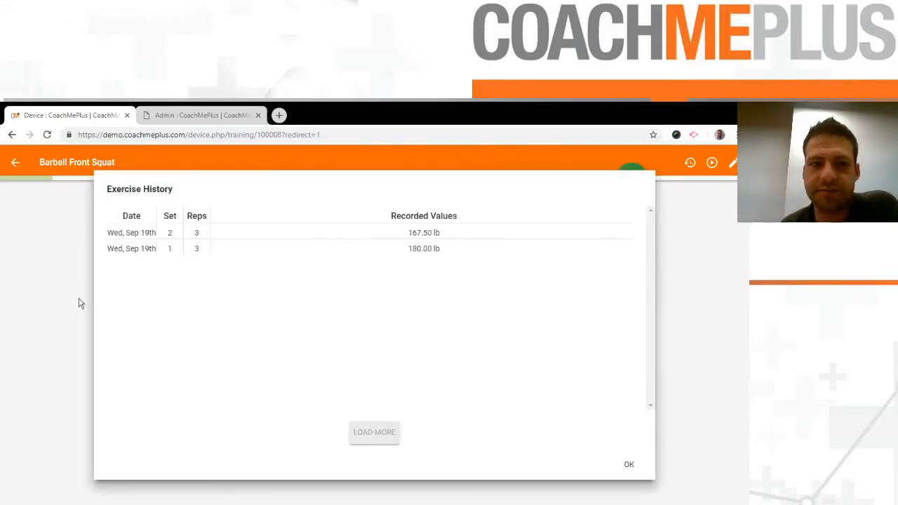
pyautogui.click(626, 465)
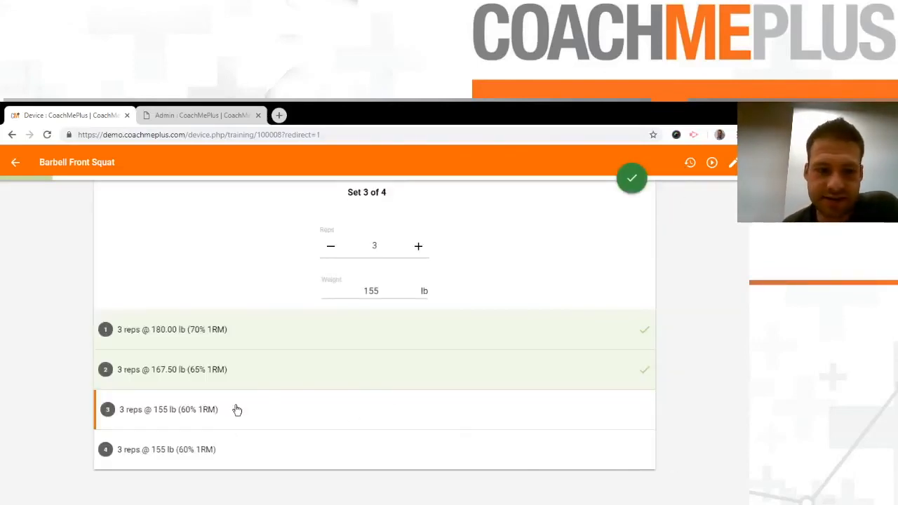
# Set the third Barbell Front Squat set's weight to 145 lb and complete the set.
pyautogui.click(395, 290)
pyautogui.write('150')
pyautogui.press('BackSpace')
pyautogui.write('45')
pyautogui.click(635, 181)
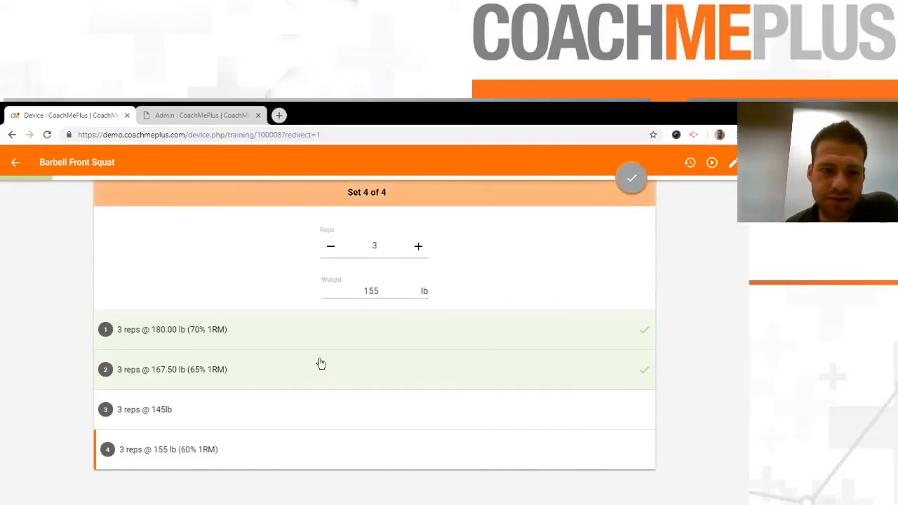
# Enter 145 lb for the fourth Barbell Front Squat set and complete it, returning to the Strength circuit to review the recorded sets.
pyautogui.click(372, 291)
pyautogui.write('145')
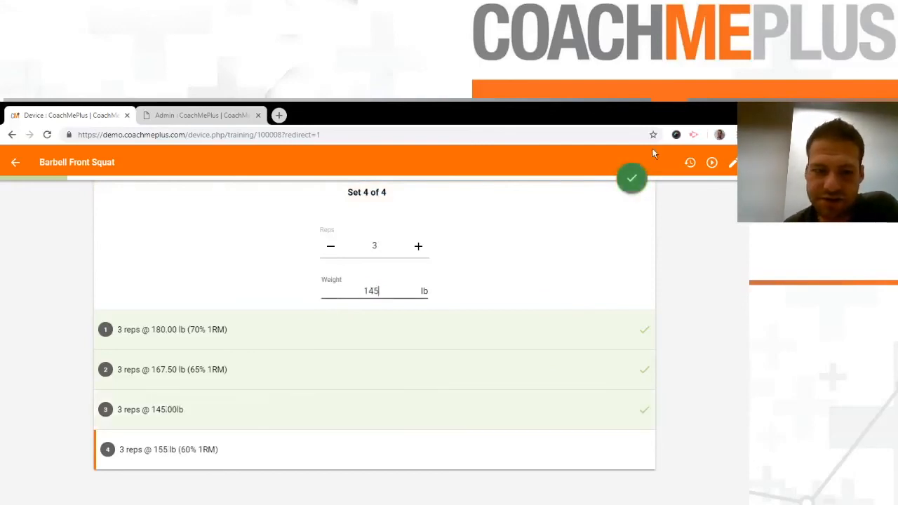
pyautogui.click(634, 176)
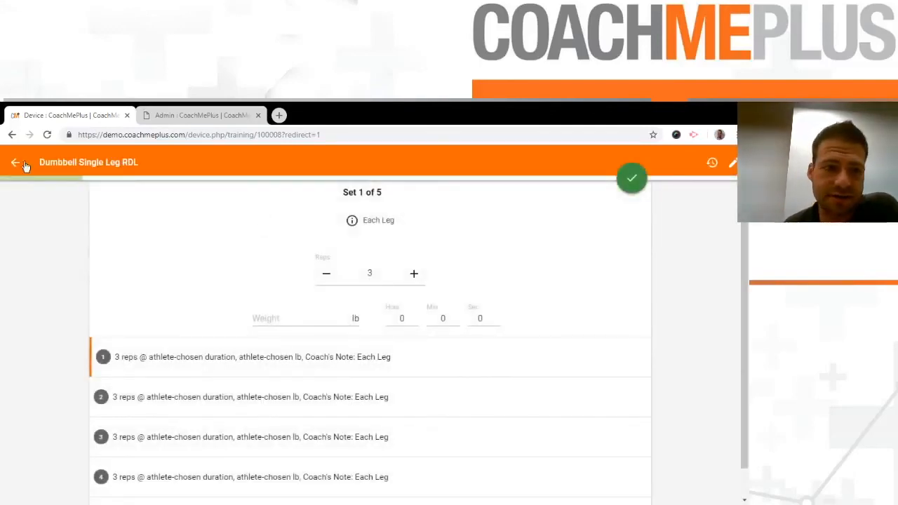
pyautogui.click(14, 165)
pyautogui.scroll(-1, 301, 261)
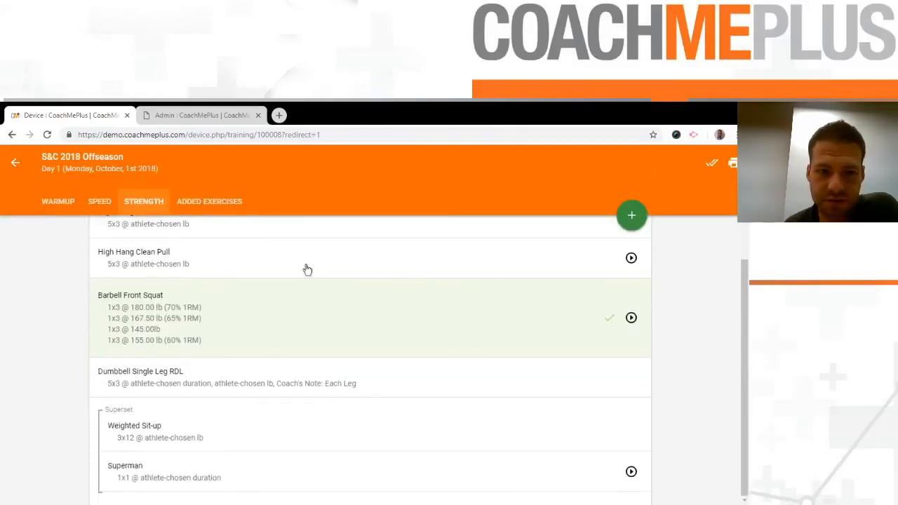
pyautogui.scroll(1, 250, 293)
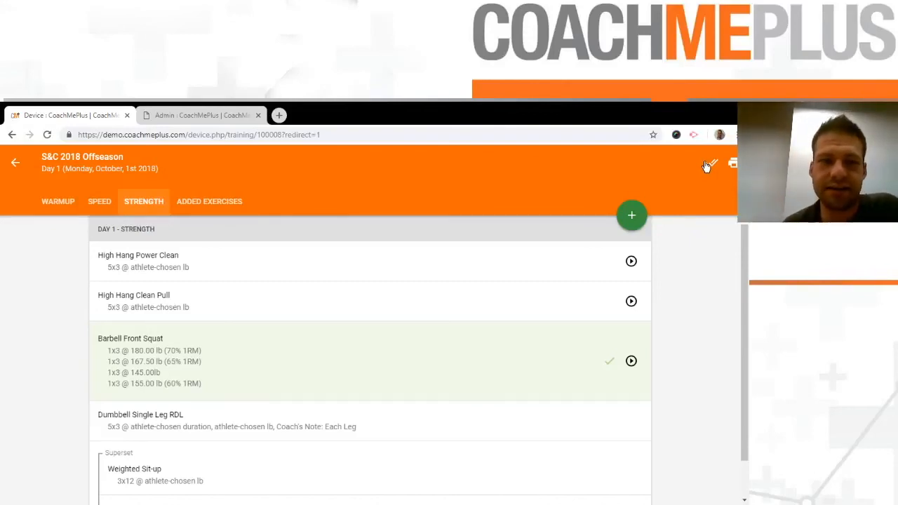
# Exit the athlete's workout and assignment list, and switch from the team access point to the administration home page.
pyautogui.click(14, 166)
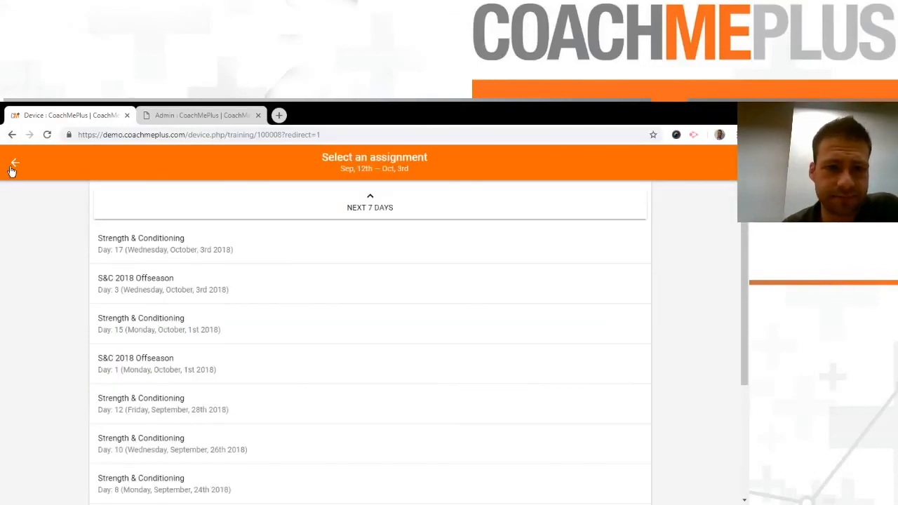
pyautogui.click(10, 168)
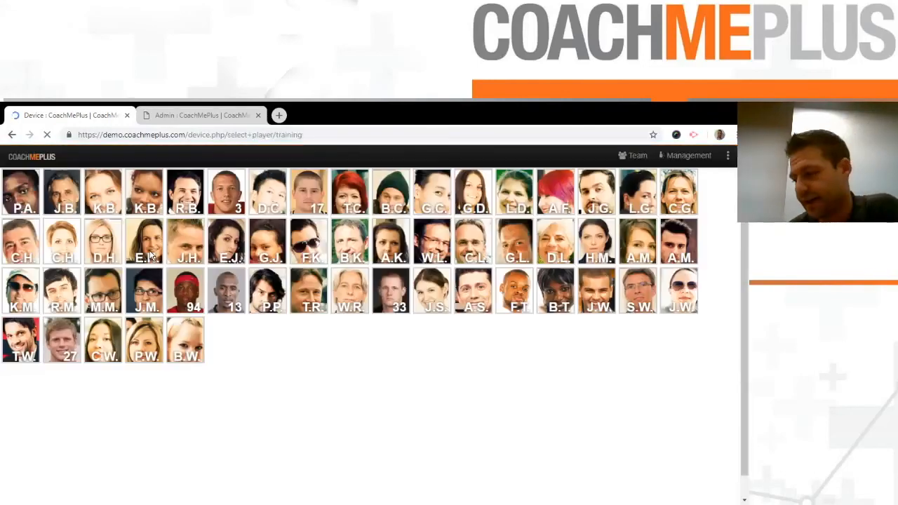
pyautogui.click(667, 156)
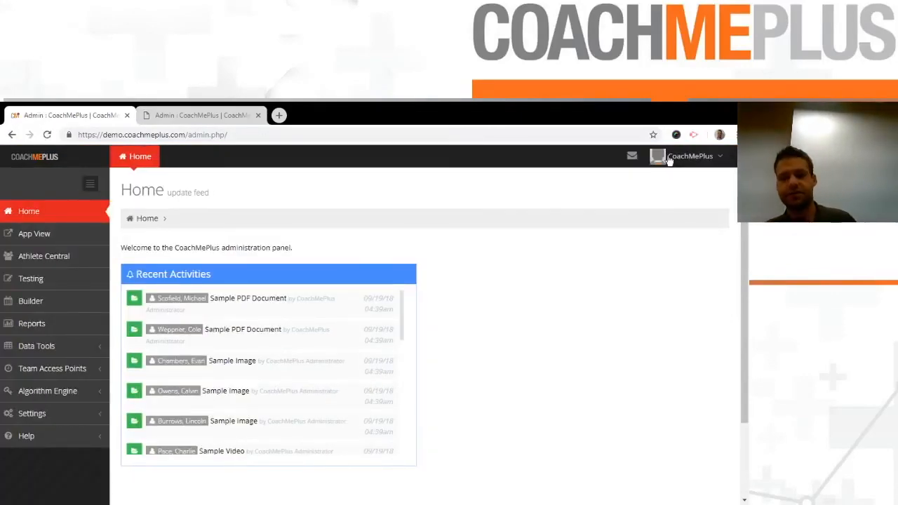
# Open the #27 athlete's profile in Athlete Central under the Stallions [Demo] Forwards and review the dashboard charts.
pyautogui.click(68, 257)
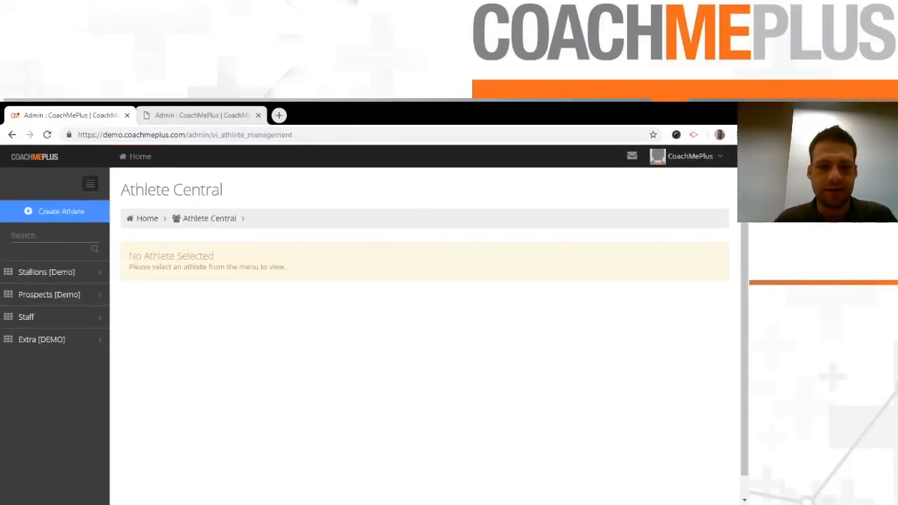
pyautogui.click(40, 274)
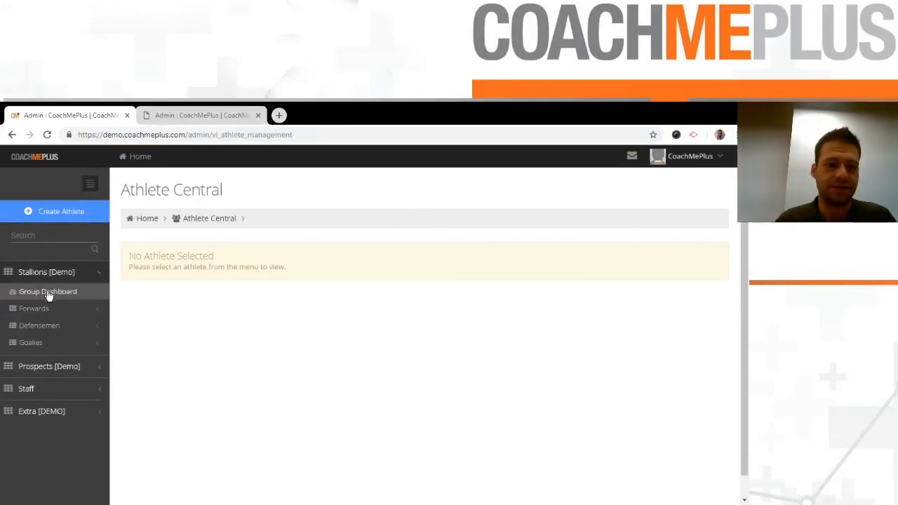
pyautogui.click(46, 310)
pyautogui.click(64, 360)
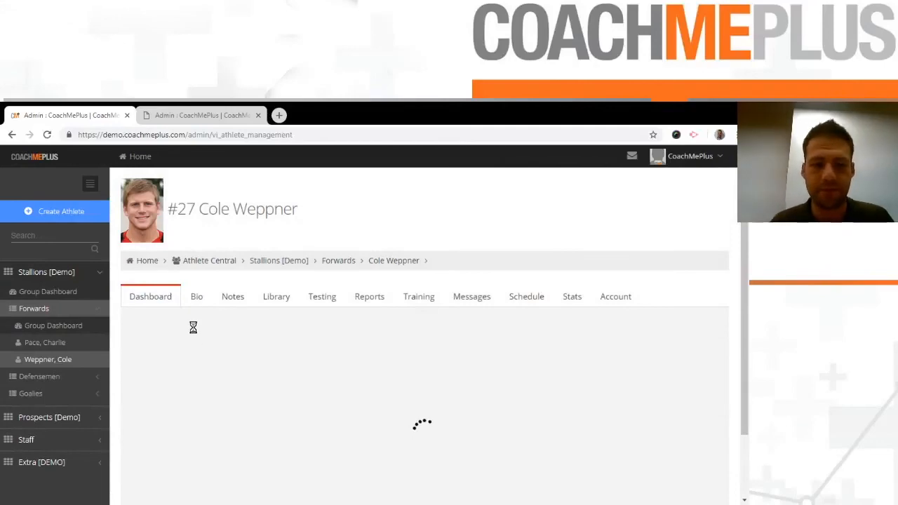
pyautogui.scroll(-5, 409, 309)
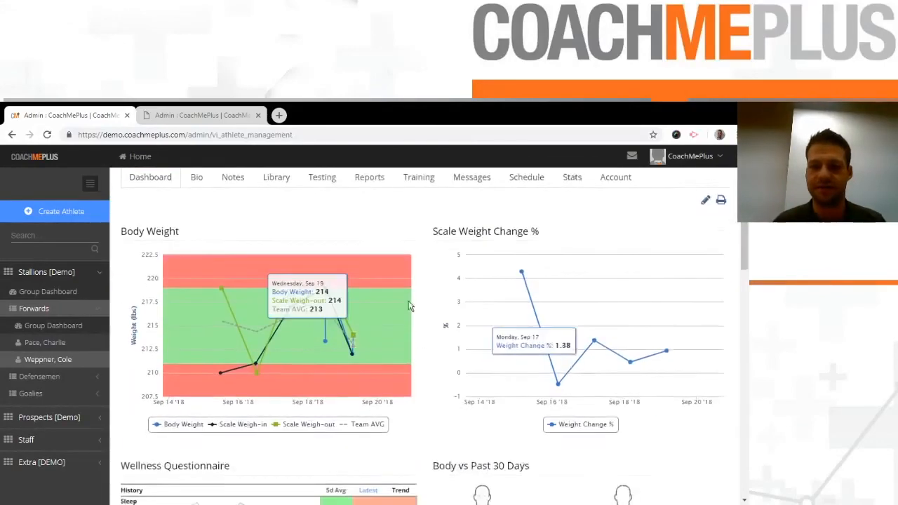
pyautogui.scroll(-7, 356, 338)
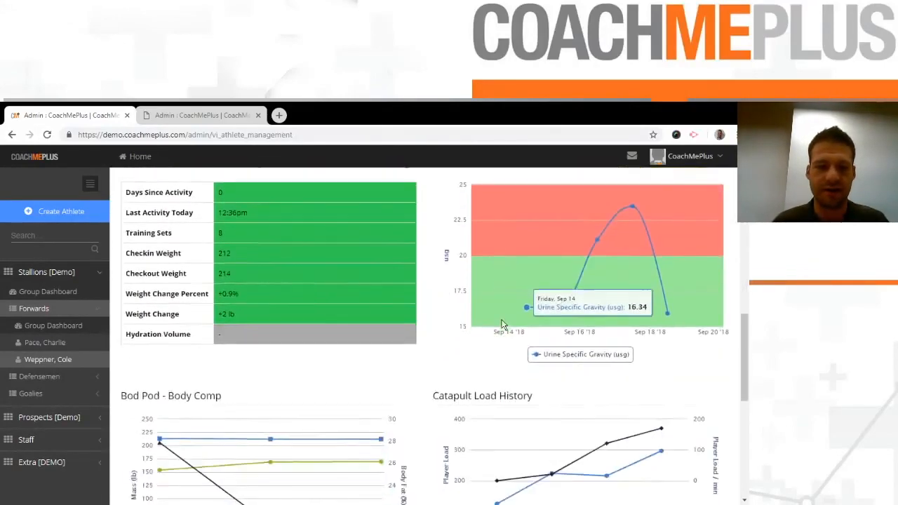
pyautogui.scroll(2, 356, 338)
pyautogui.scroll(-5, 287, 315)
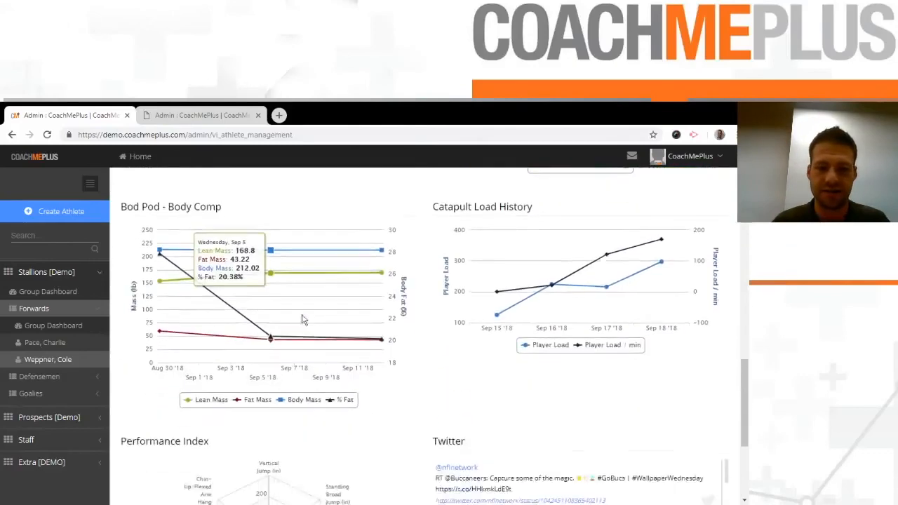
pyautogui.scroll(15, 345, 323)
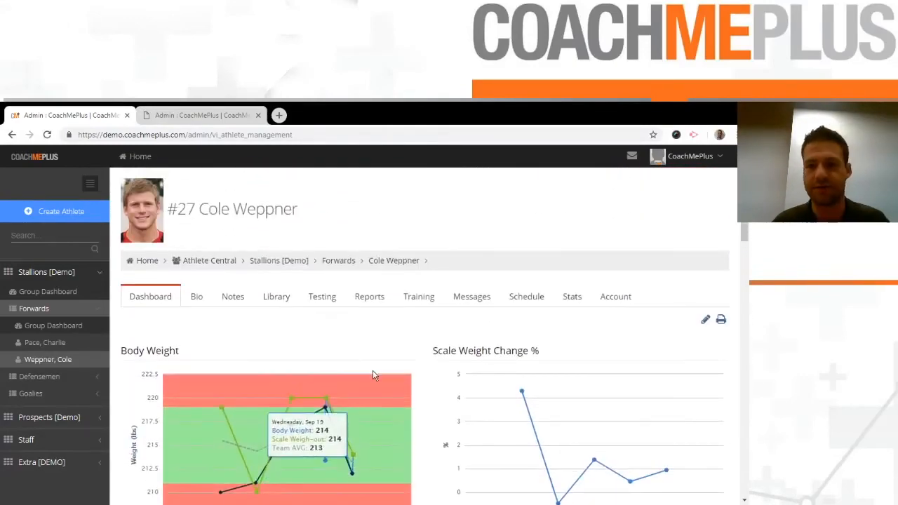
# Open the athlete's training report and filter it with the end date set to 10/03/2018.
pyautogui.click(423, 300)
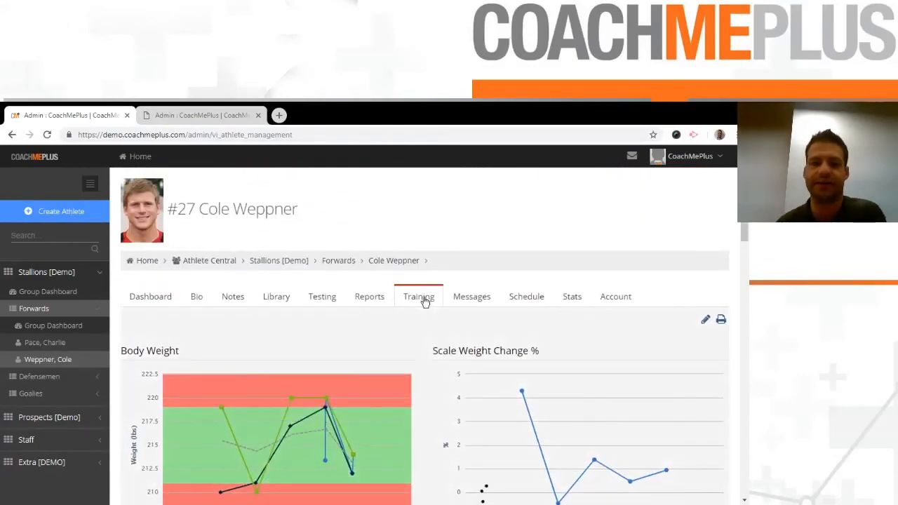
pyautogui.scroll(-5, 176, 375)
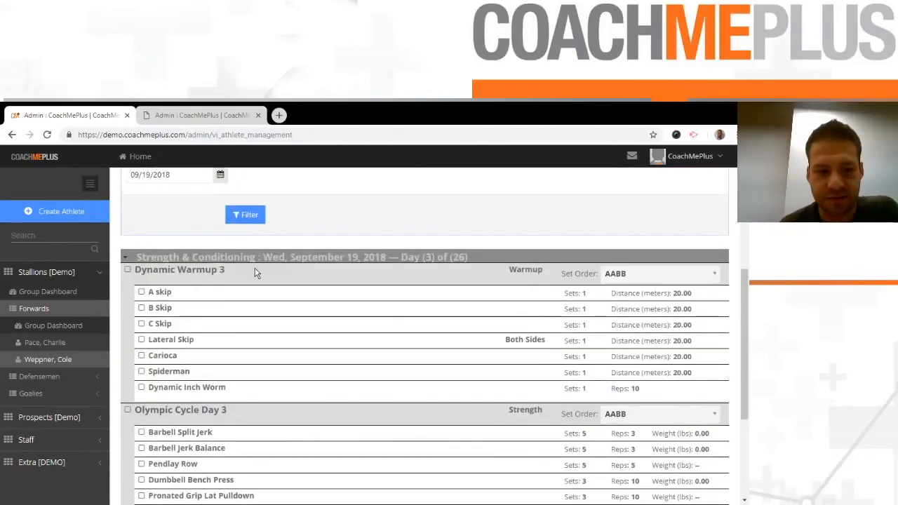
pyautogui.scroll(-3, 176, 376)
pyautogui.scroll(10, 252, 337)
pyautogui.scroll(-2, 196, 346)
pyautogui.click(194, 320)
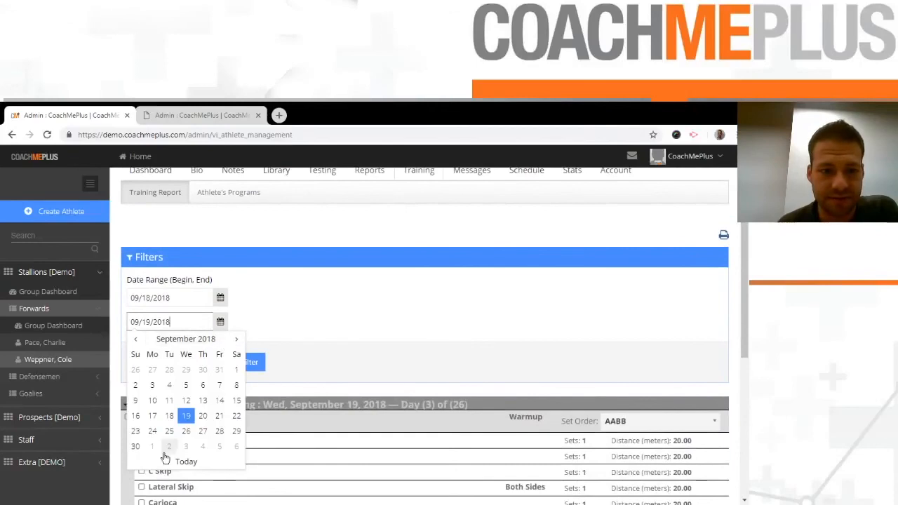
pyautogui.click(193, 448)
pyautogui.click(245, 362)
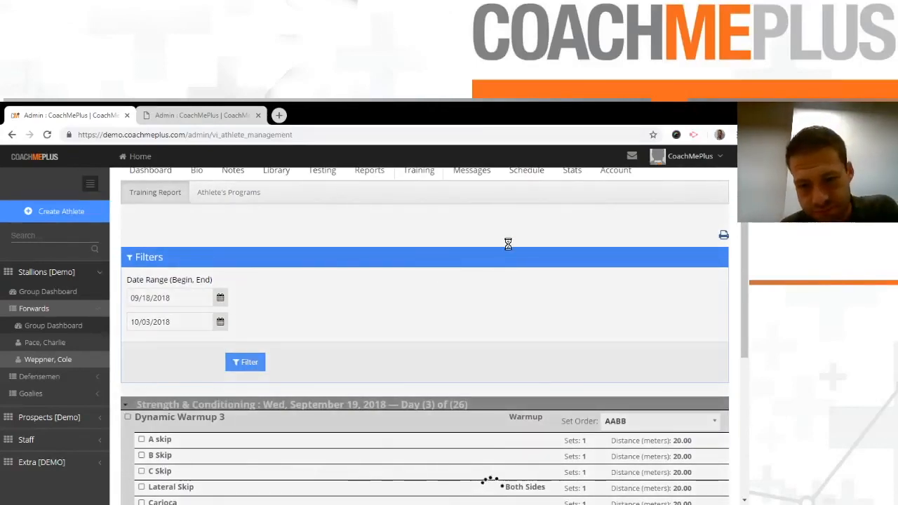
# Collapse the Strength & Conditioning days from September 19 to September 28, 2018 in the training report.
pyautogui.scroll(-10, 358, 337)
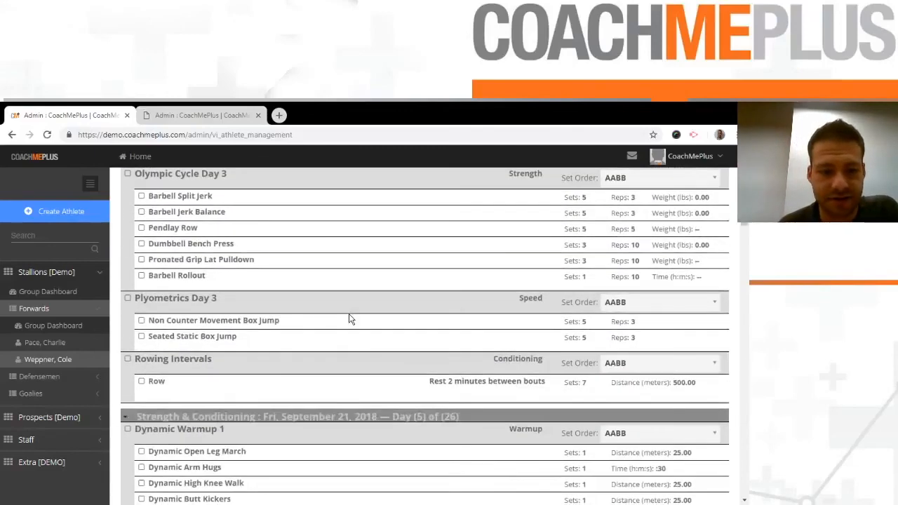
pyautogui.scroll(4, 350, 320)
pyautogui.click(251, 241)
pyautogui.moveTo(275, 265); pyautogui.dragTo(274, 255)
pyautogui.click(274, 255)
pyautogui.click(284, 268)
pyautogui.click(290, 280)
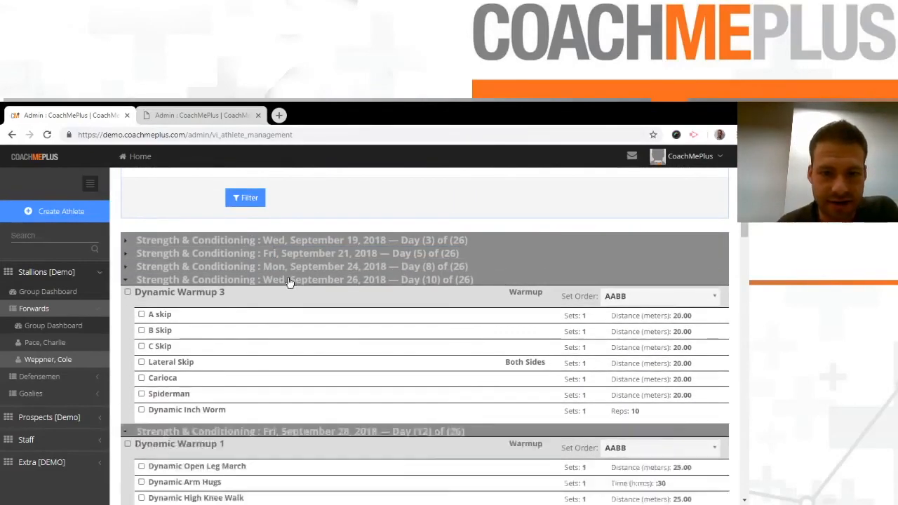
pyautogui.click(295, 292)
# Examine the recorded sets, weights and athlete comment in the customized S&C 2018 Offseason Day 1 report, from Warmup through Added Exercises.
pyautogui.scroll(-1, 322, 295)
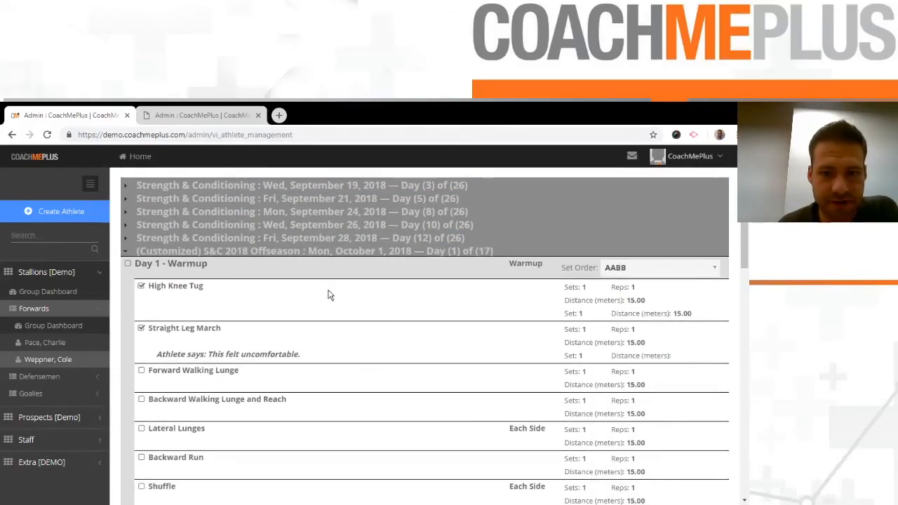
pyautogui.scroll(-1, 327, 295)
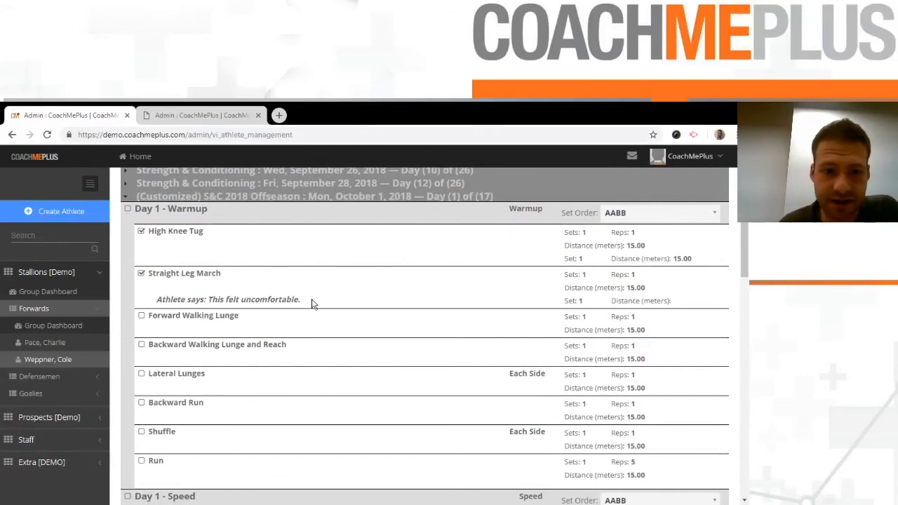
pyautogui.tripleClick(212, 300)
pyautogui.click(318, 307)
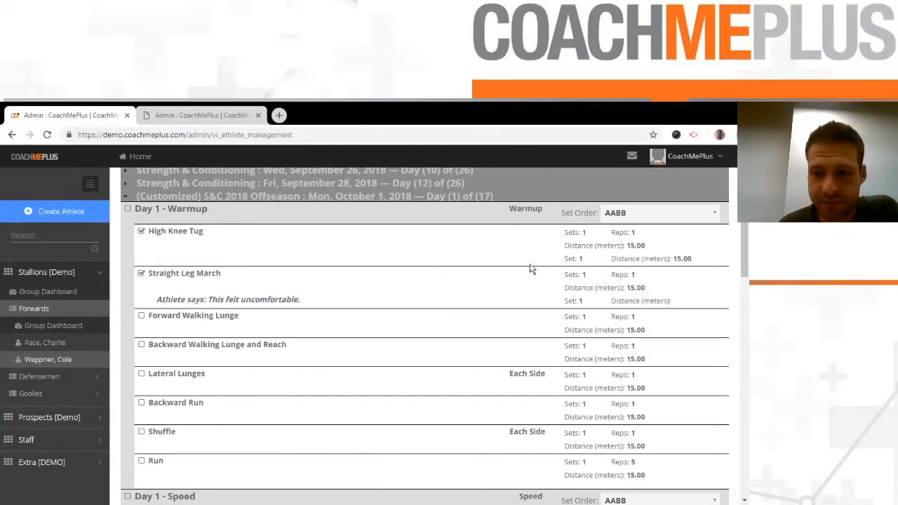
pyautogui.scroll(-5, 544, 303)
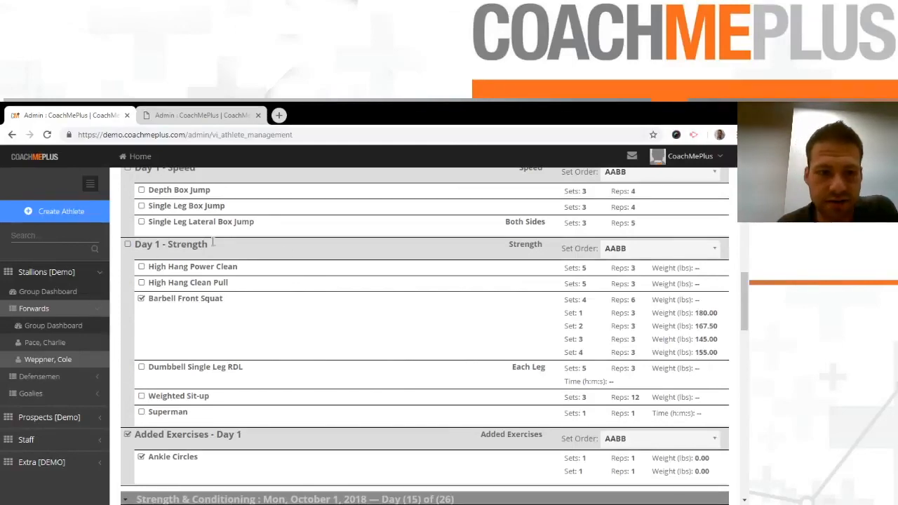
pyautogui.scroll(-3, 207, 372)
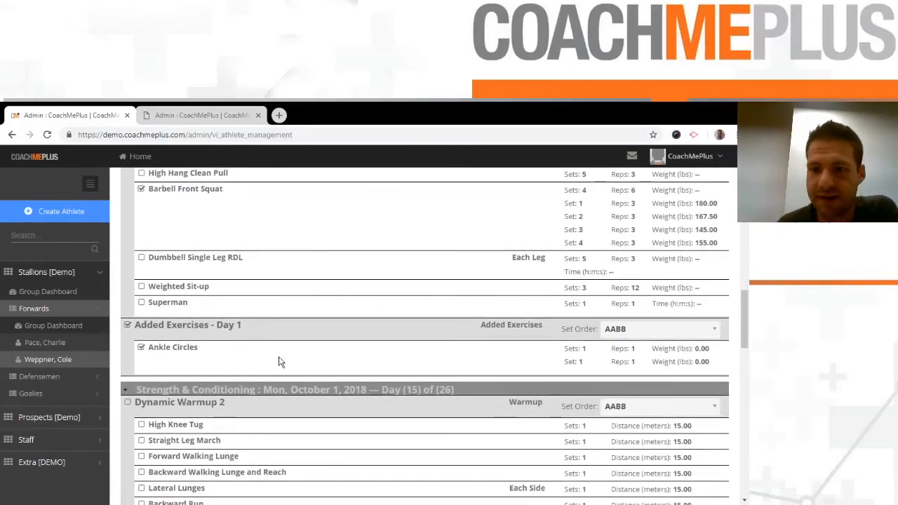
pyautogui.scroll(10, 301, 325)
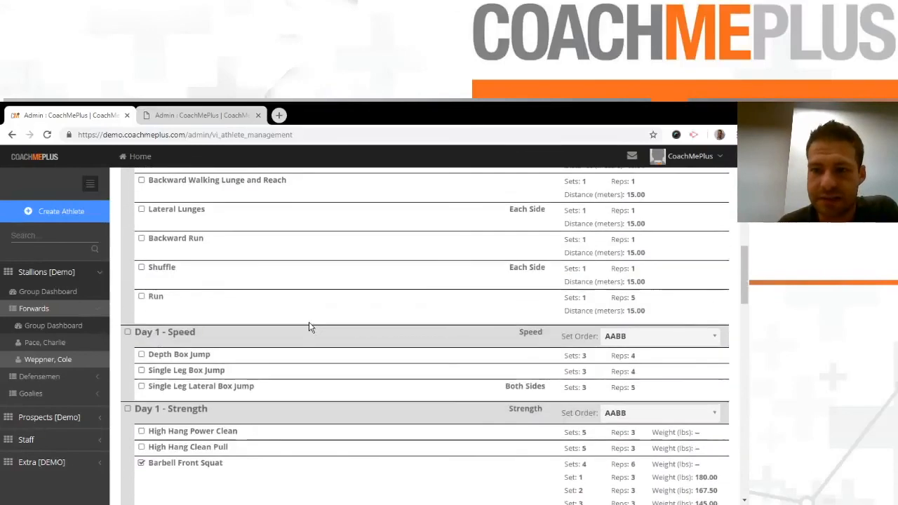
pyautogui.scroll(5, 301, 311)
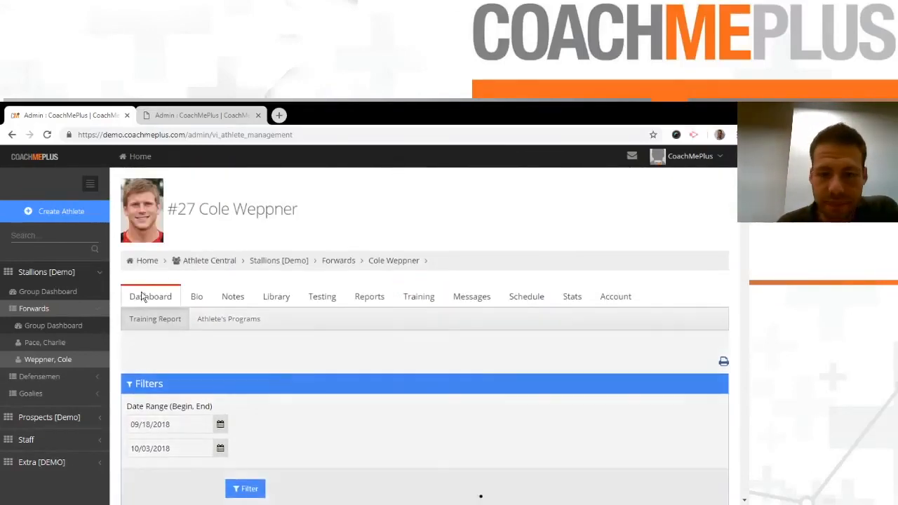